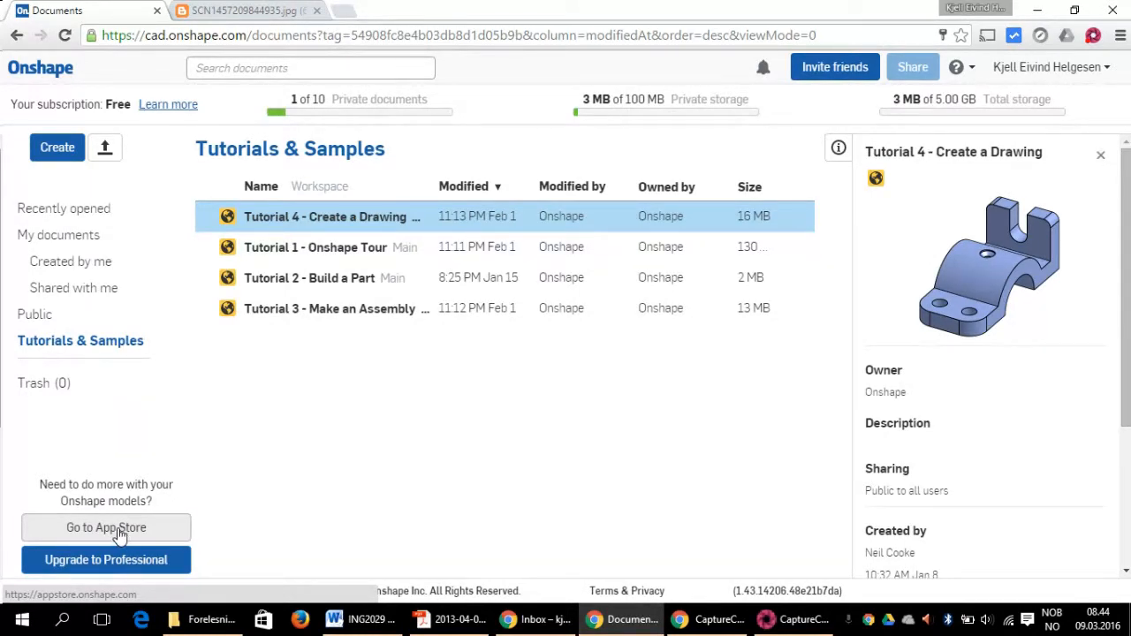
# Step: Open the Onshape App Store and browse the import/export and CAM apps
pyautogui.click(120, 530)
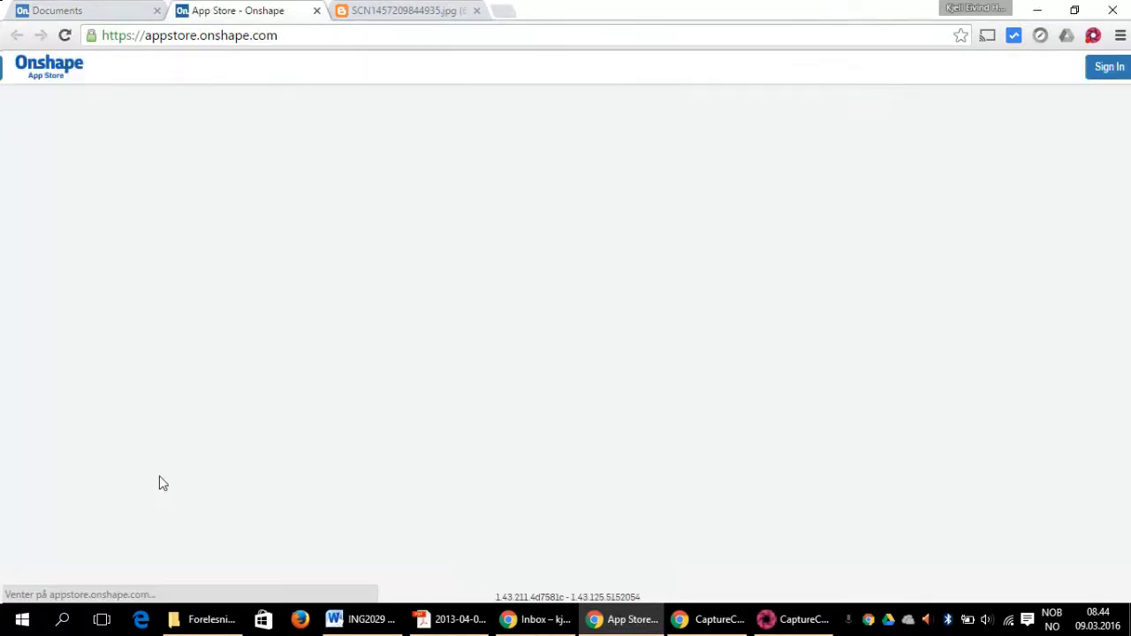
pyautogui.click(493, 316)
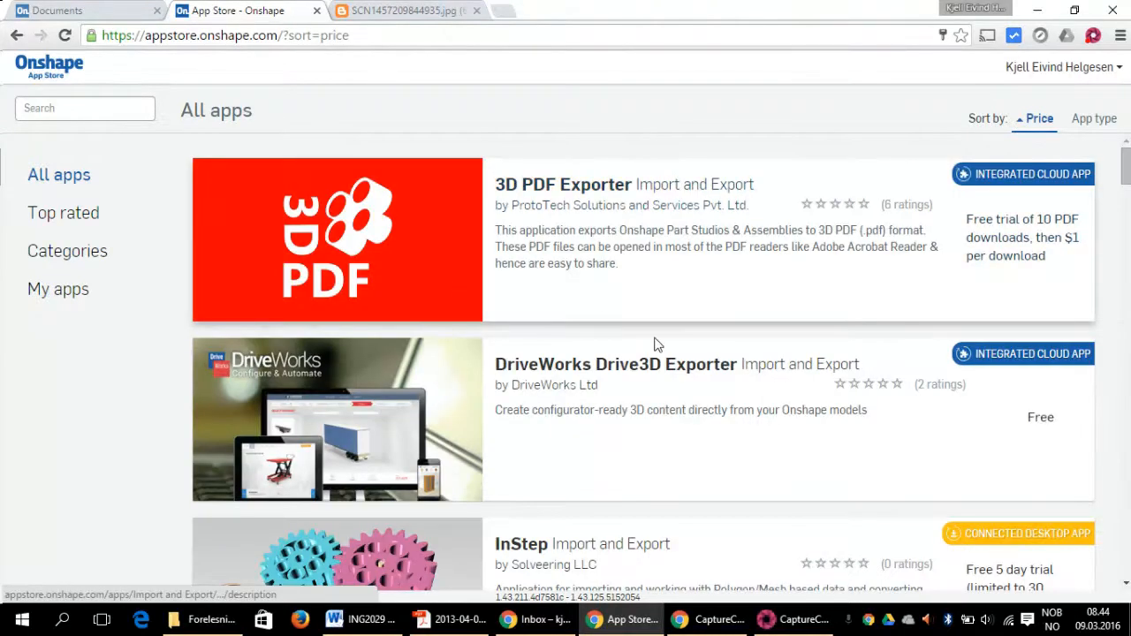
pyautogui.scroll(-3, 773, 329)
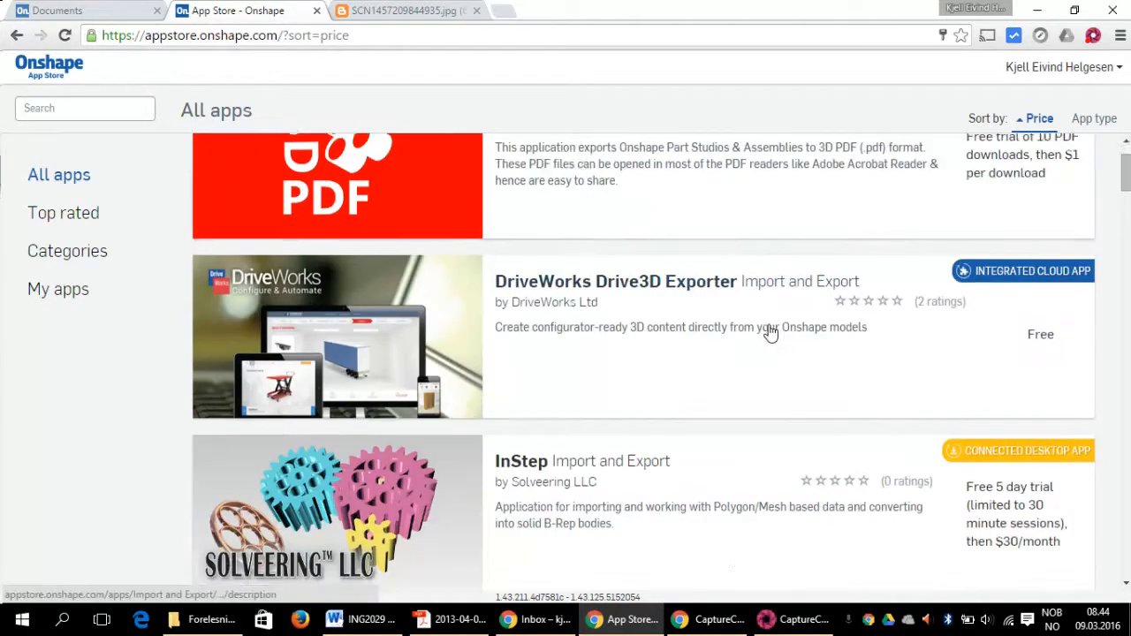
pyautogui.scroll(-3, 769, 331)
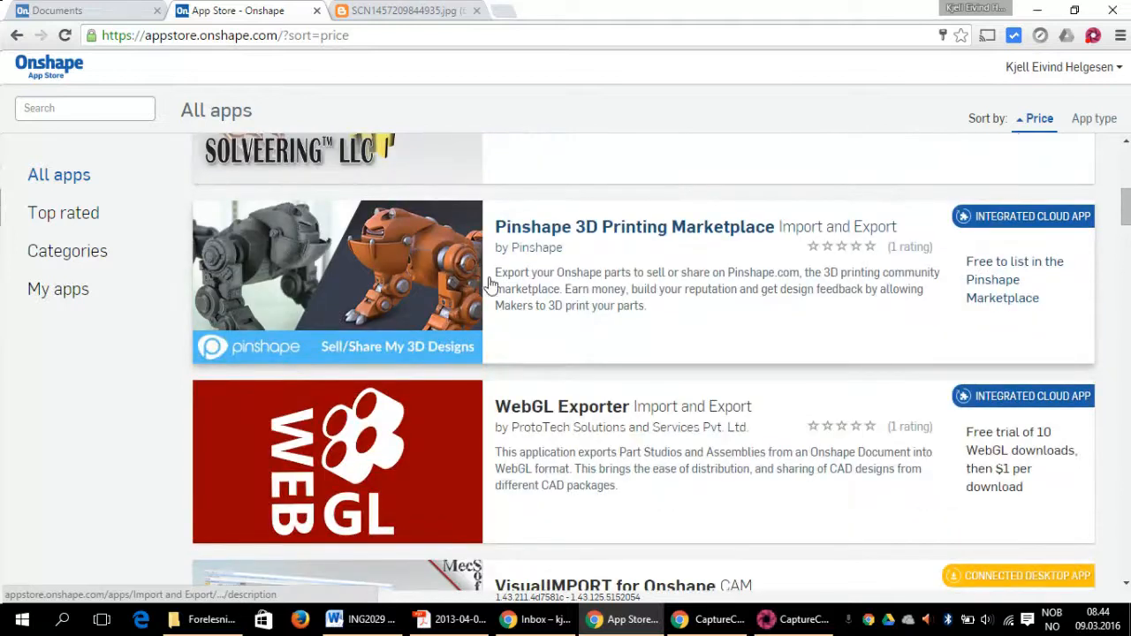
pyautogui.scroll(2, 485, 296)
pyautogui.scroll(-10, 484, 296)
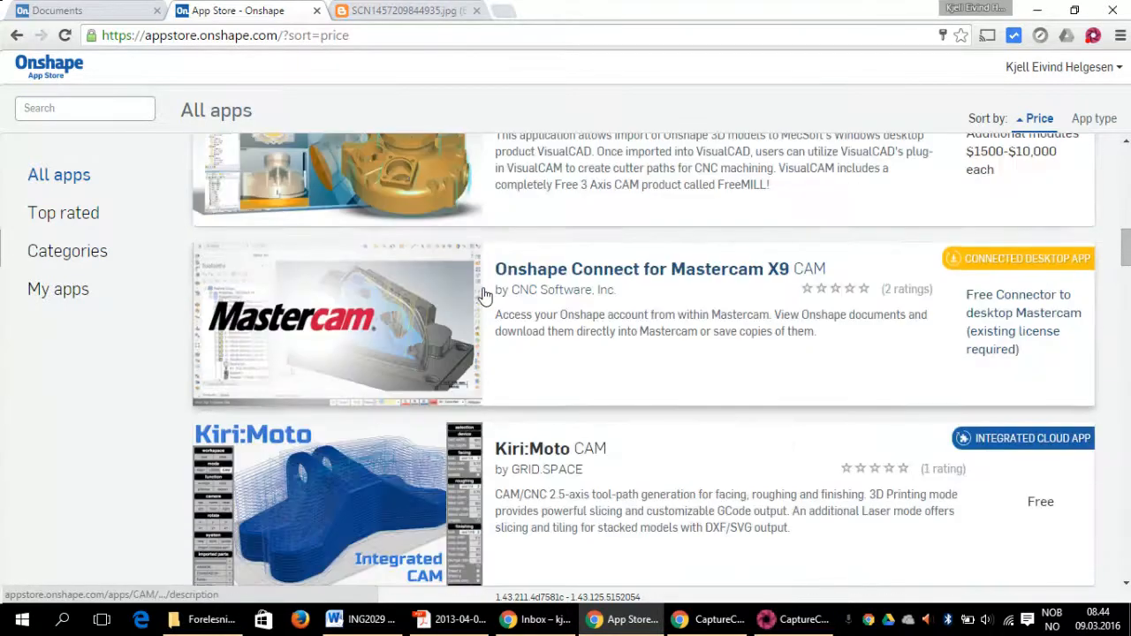
pyautogui.scroll(-6, 484, 296)
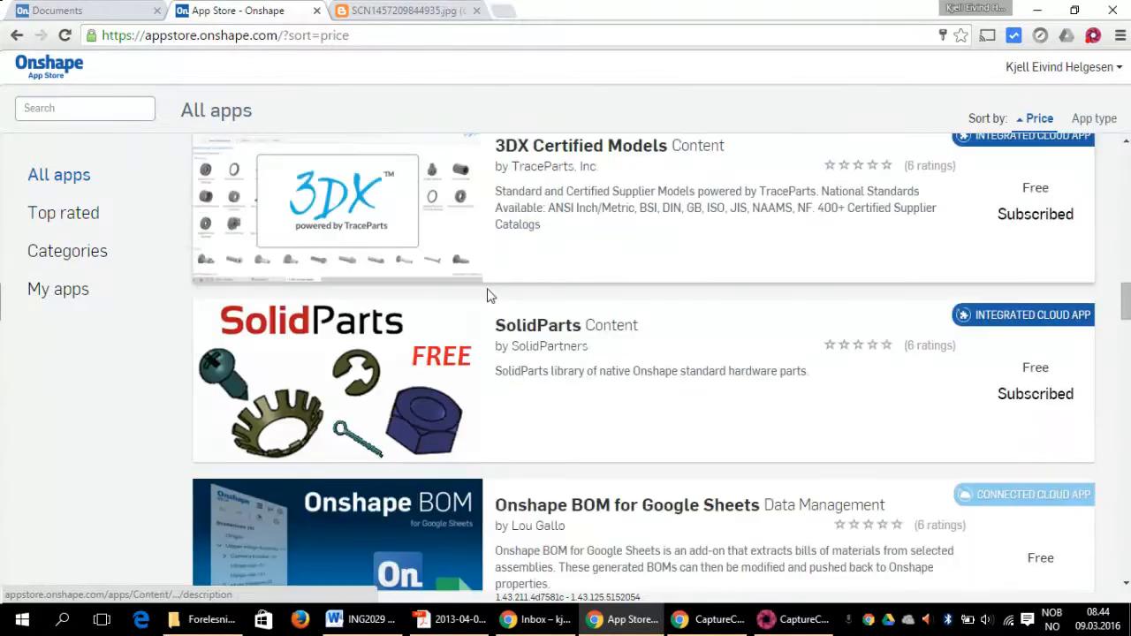
# Step: Examine the content, data management, manufacturing and rendering apps in the App Store list
pyautogui.scroll(1, 607, 263)
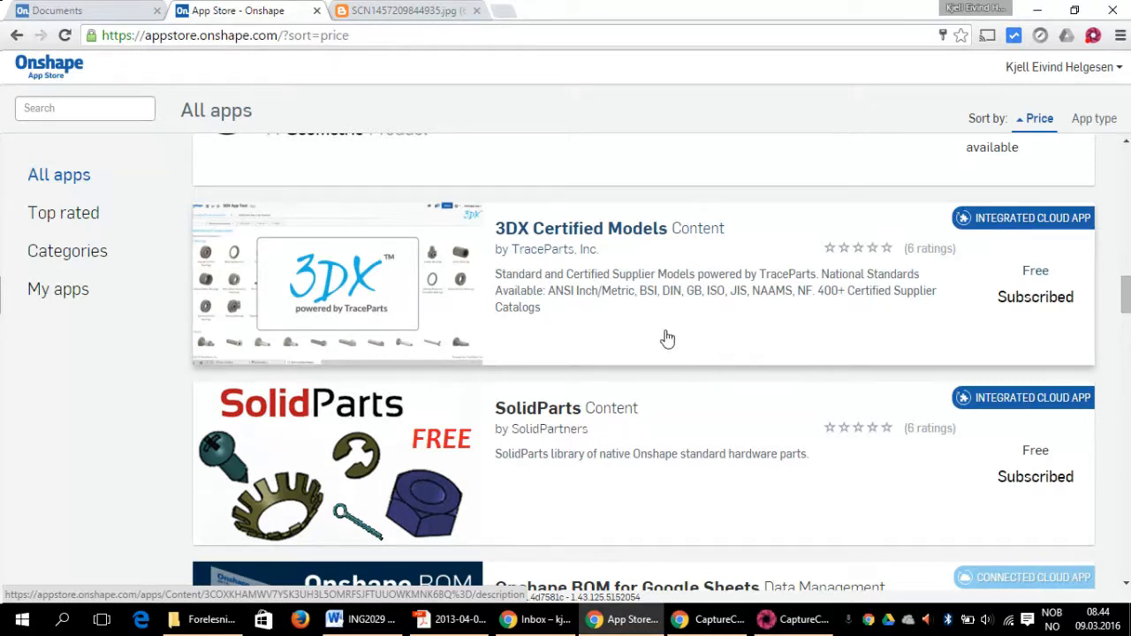
pyautogui.scroll(-3, 550, 321)
pyautogui.scroll(-2, 551, 323)
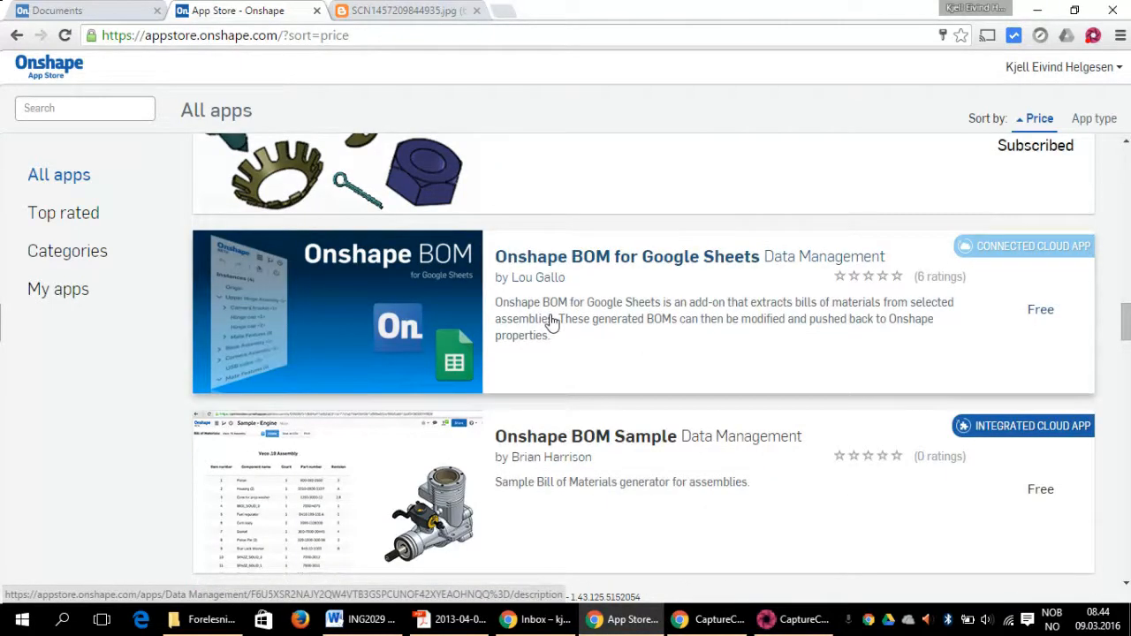
pyautogui.scroll(1, 469, 288)
pyautogui.scroll(-3, 913, 356)
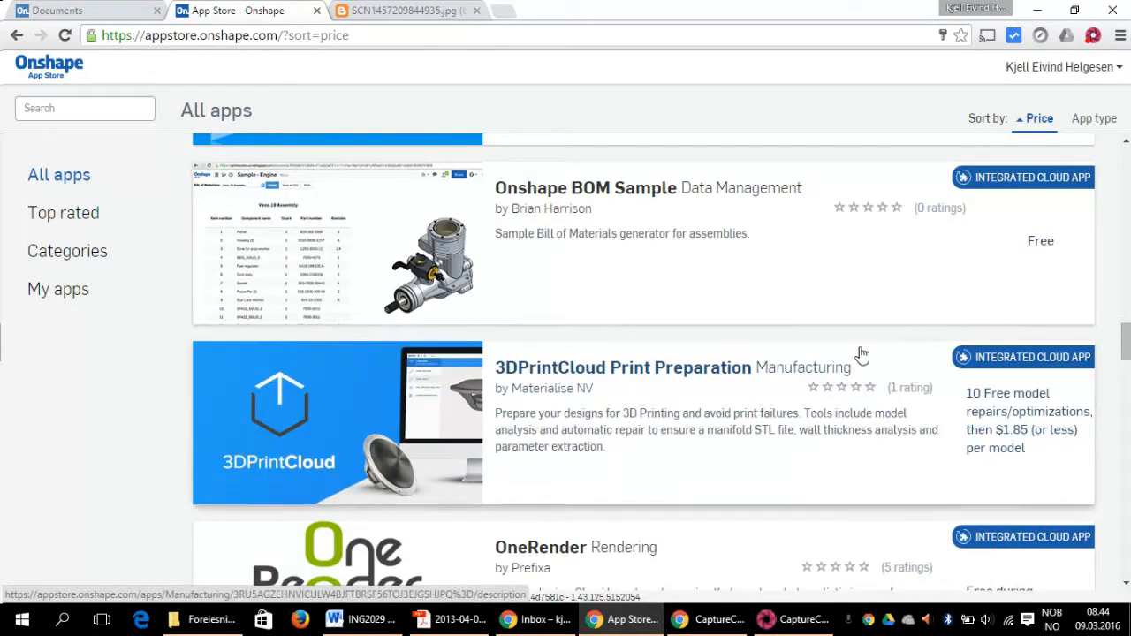
pyautogui.scroll(-2, 859, 353)
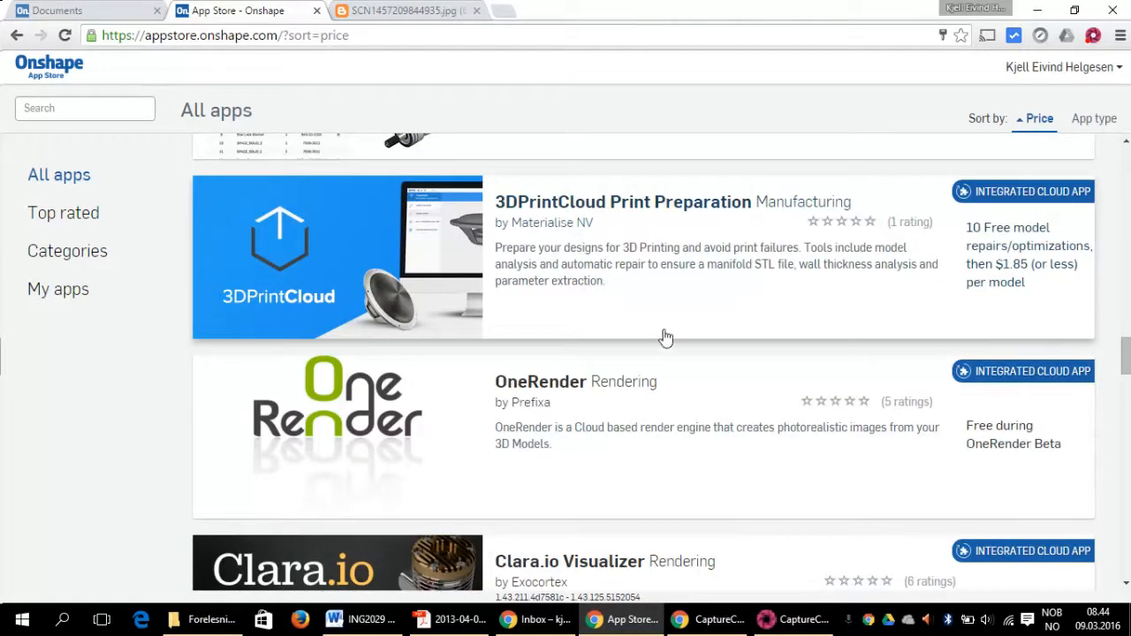
pyautogui.scroll(-4, 676, 331)
# Step: Examine the simulation apps in the App Store list, including SIMSOLID, simulationHub and SimScale
pyautogui.scroll(-9, 680, 343)
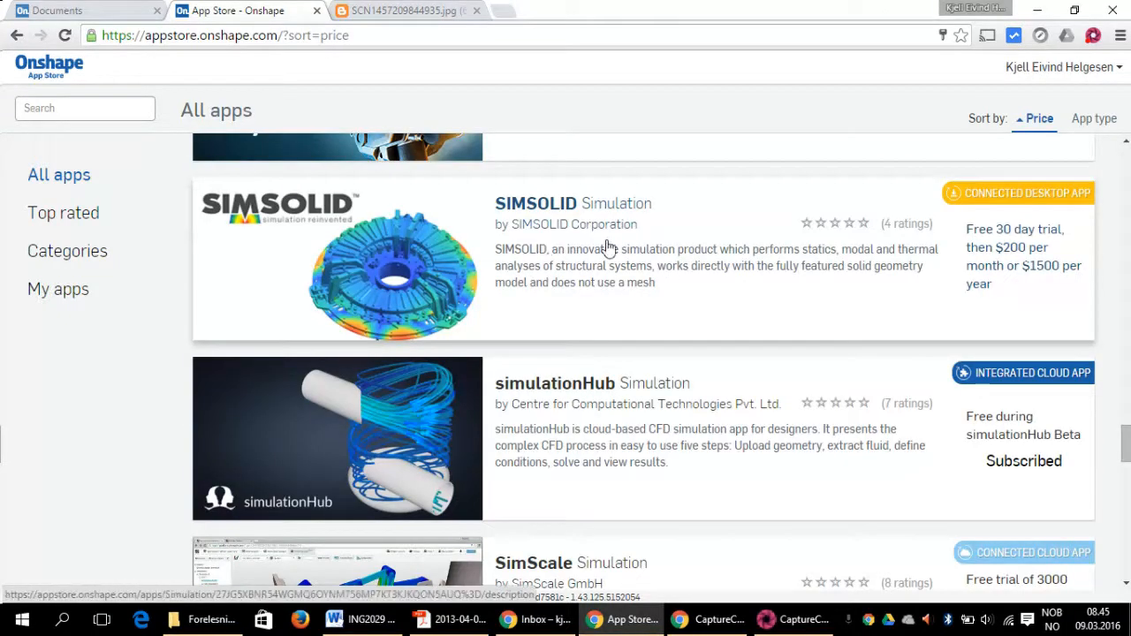
pyautogui.scroll(-1, 743, 345)
pyautogui.scroll(-1, 743, 344)
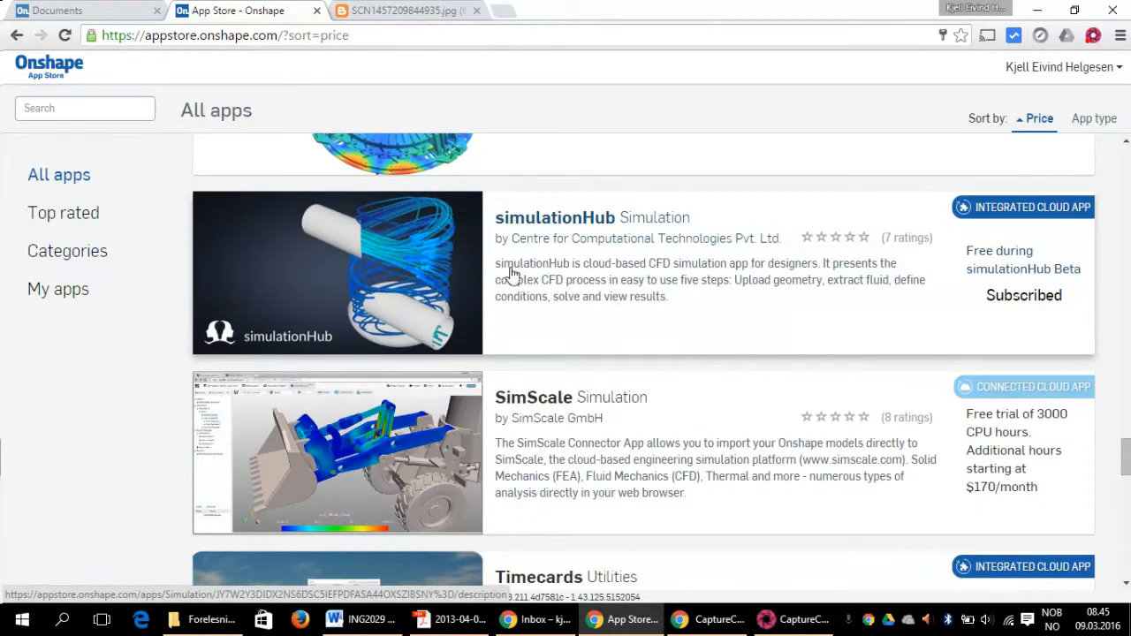
pyautogui.scroll(-4, 573, 241)
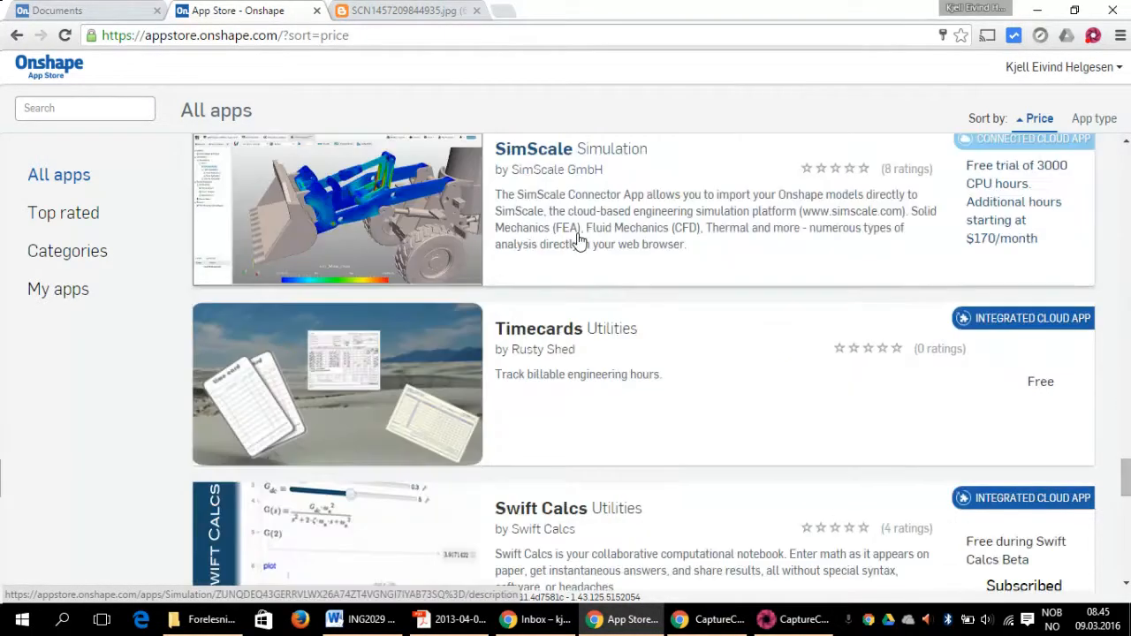
# Step: Examine the utility apps such as Timecards and Swift Calcs plus the remaining listings, and close the App Store
pyautogui.scroll(-1, 618, 283)
pyautogui.scroll(-2, 651, 308)
pyautogui.scroll(2, 654, 306)
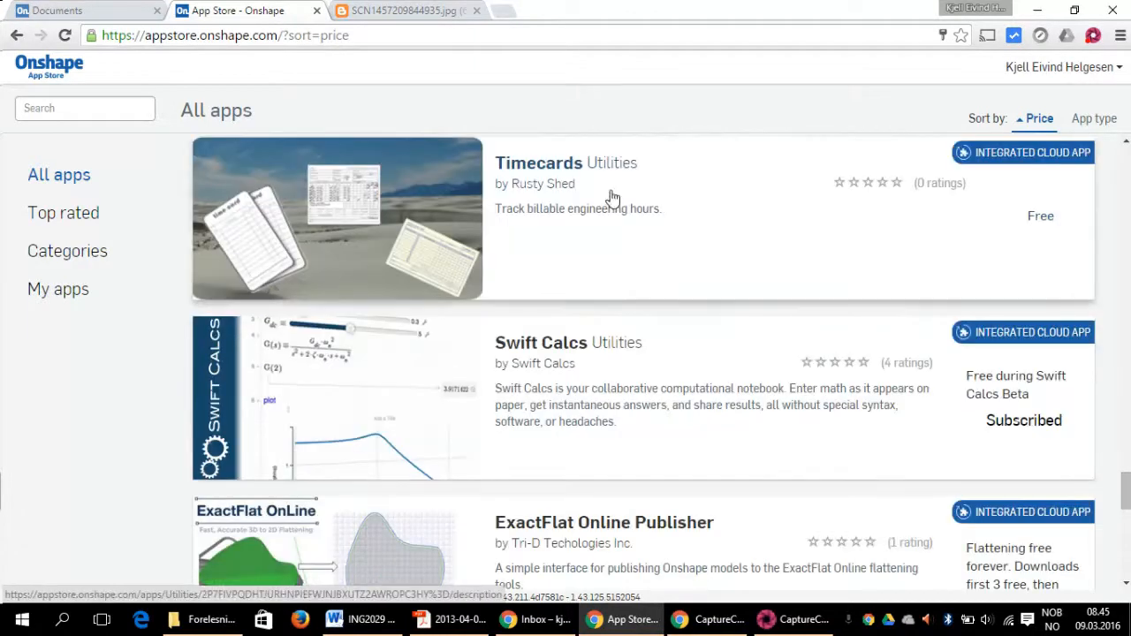
pyautogui.scroll(1, 672, 263)
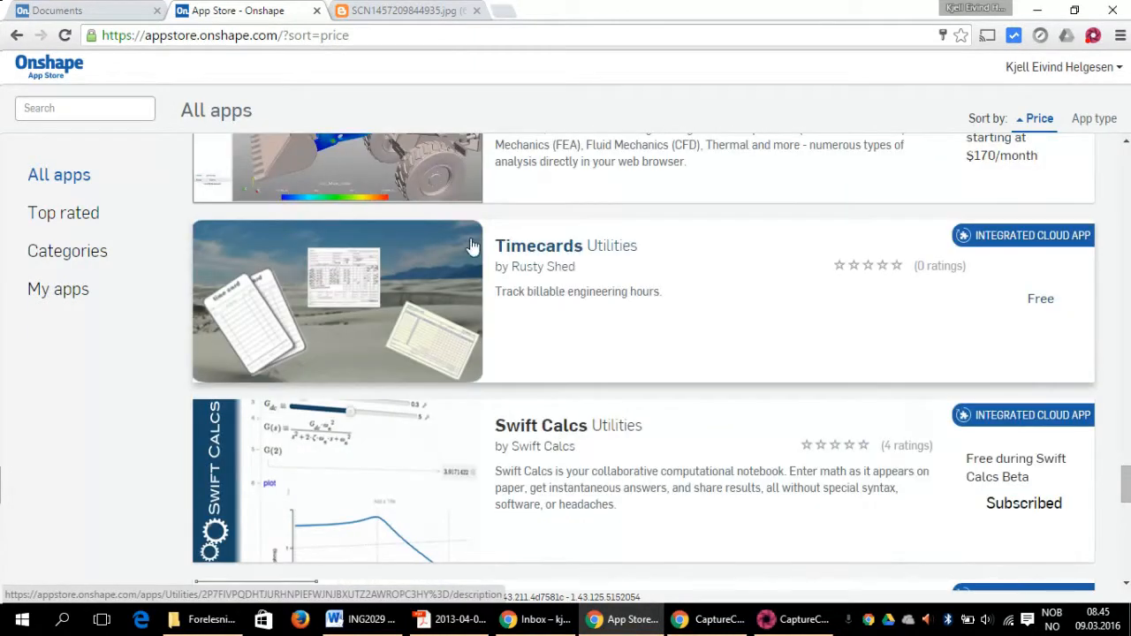
pyautogui.scroll(-1, 509, 246)
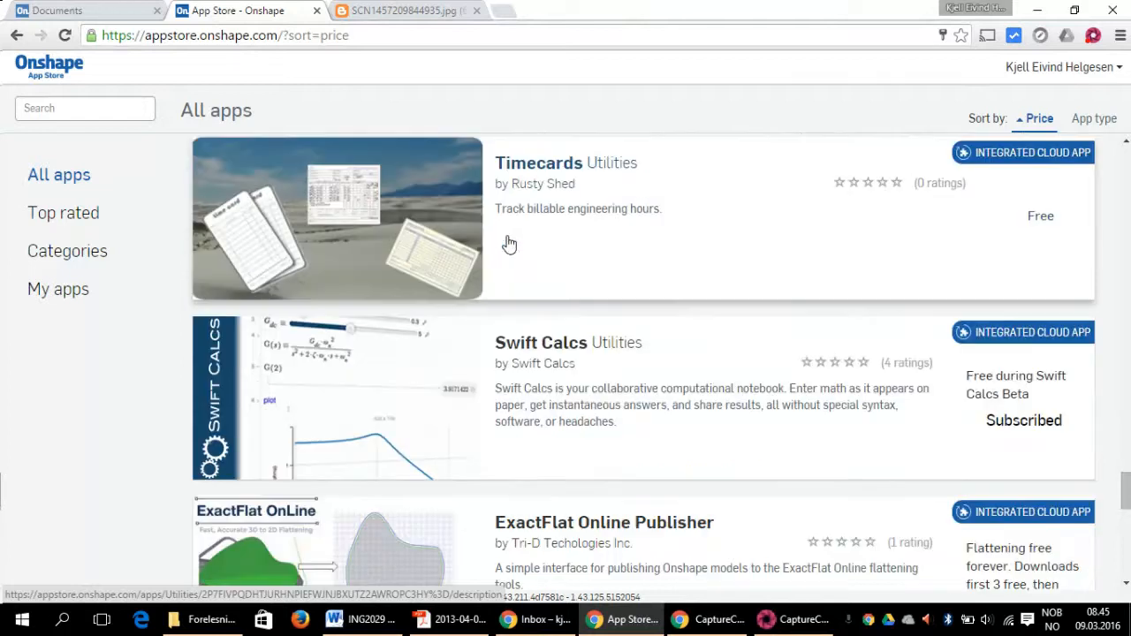
pyautogui.scroll(-2, 654, 192)
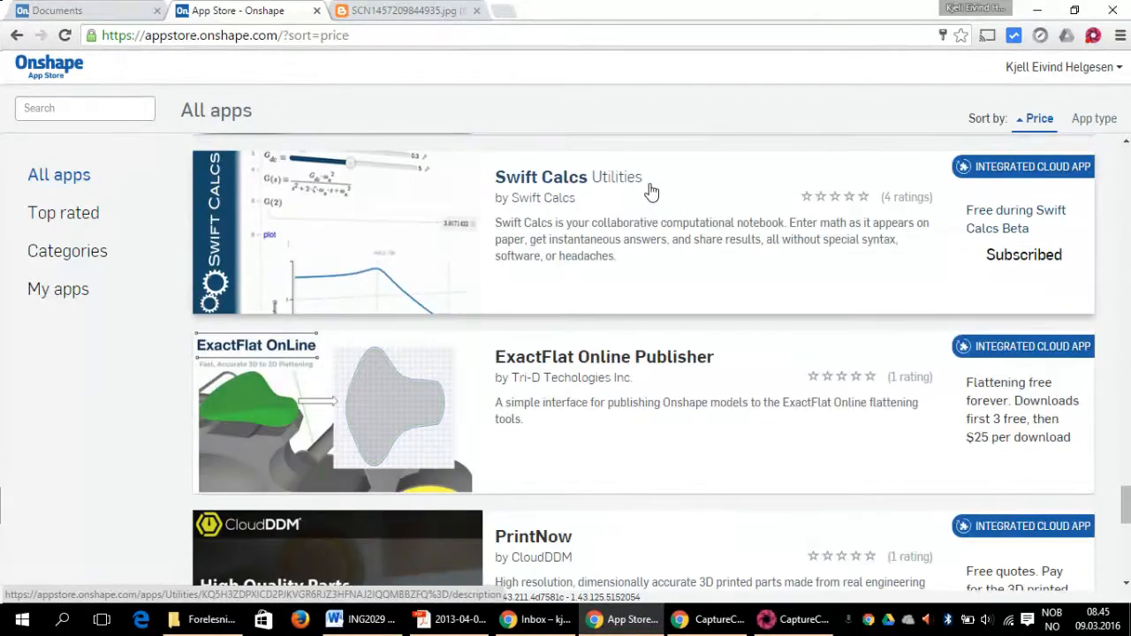
pyautogui.scroll(2, 453, 230)
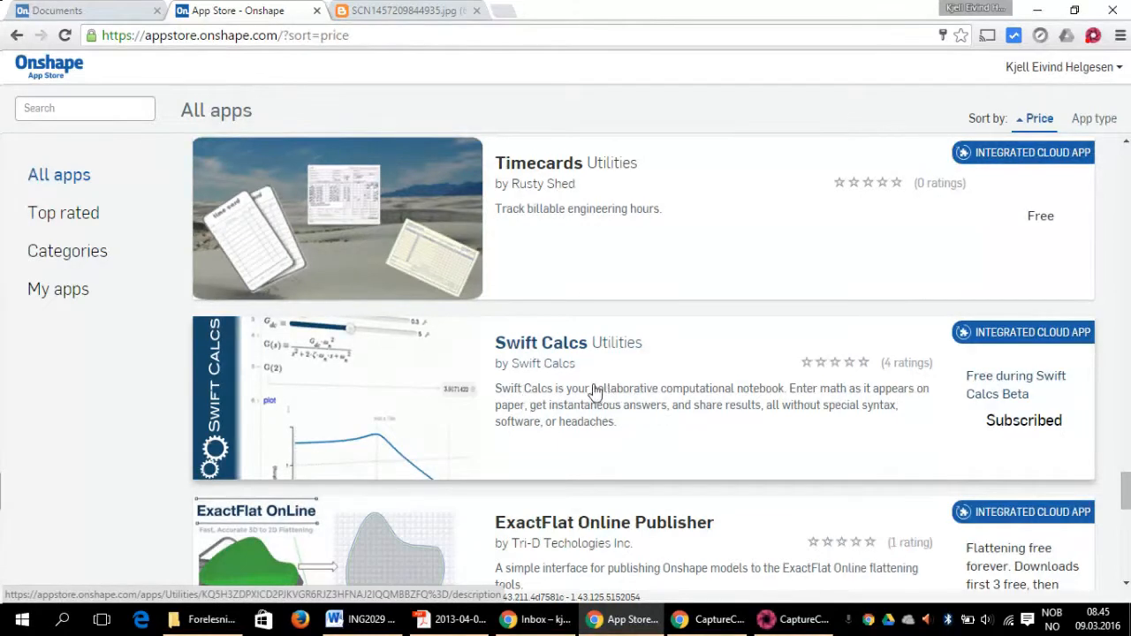
pyautogui.scroll(-4, 530, 397)
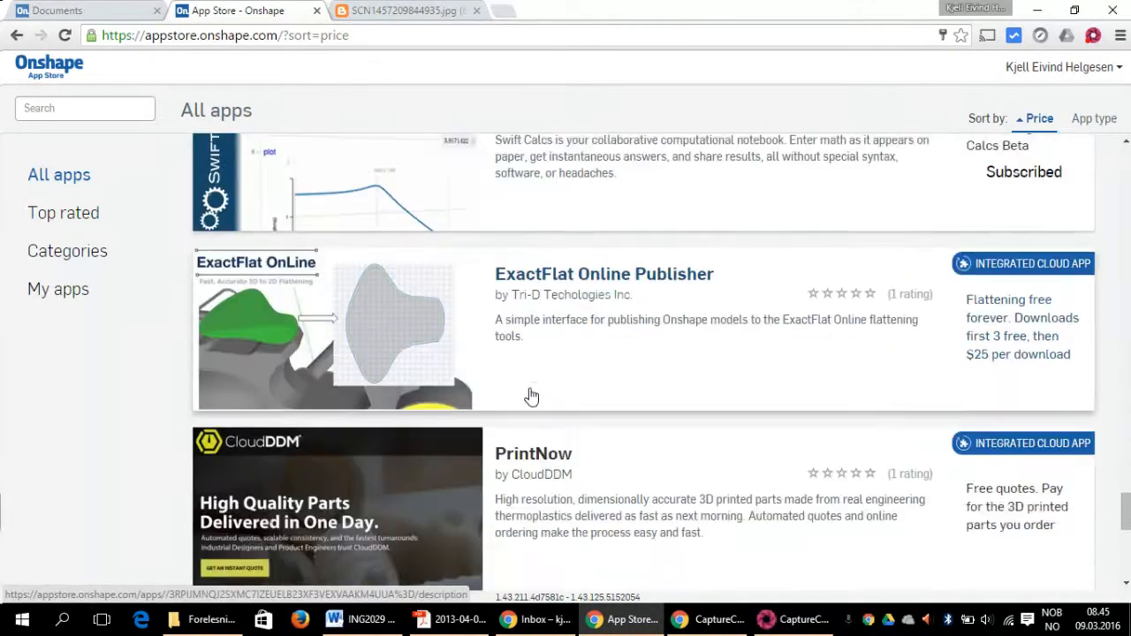
pyautogui.scroll(-6, 530, 396)
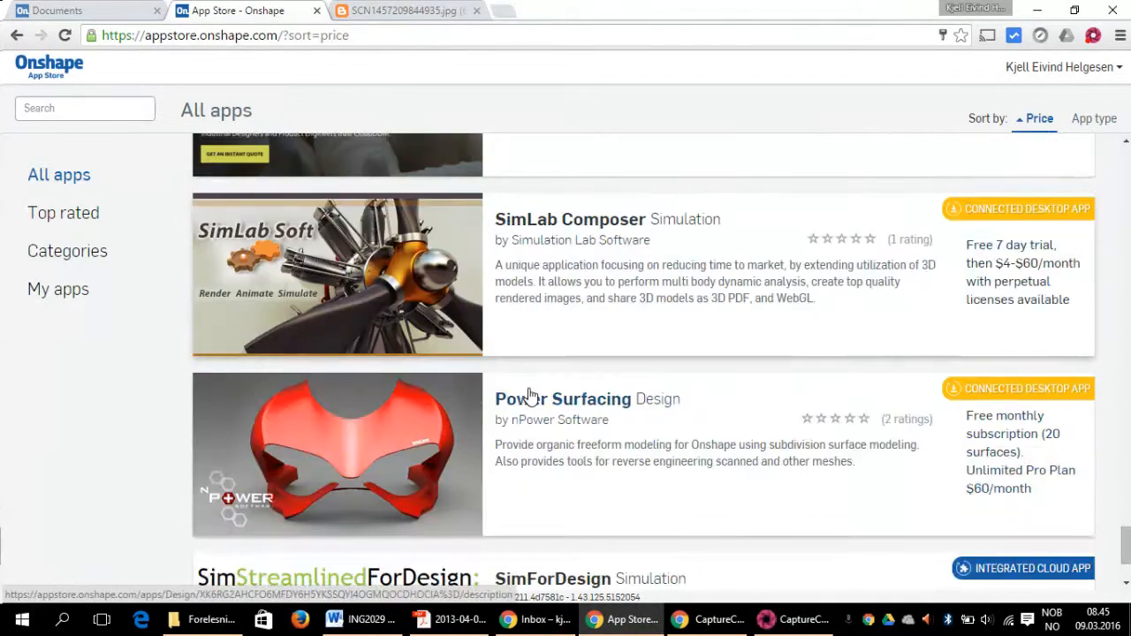
pyautogui.scroll(20, 526, 398)
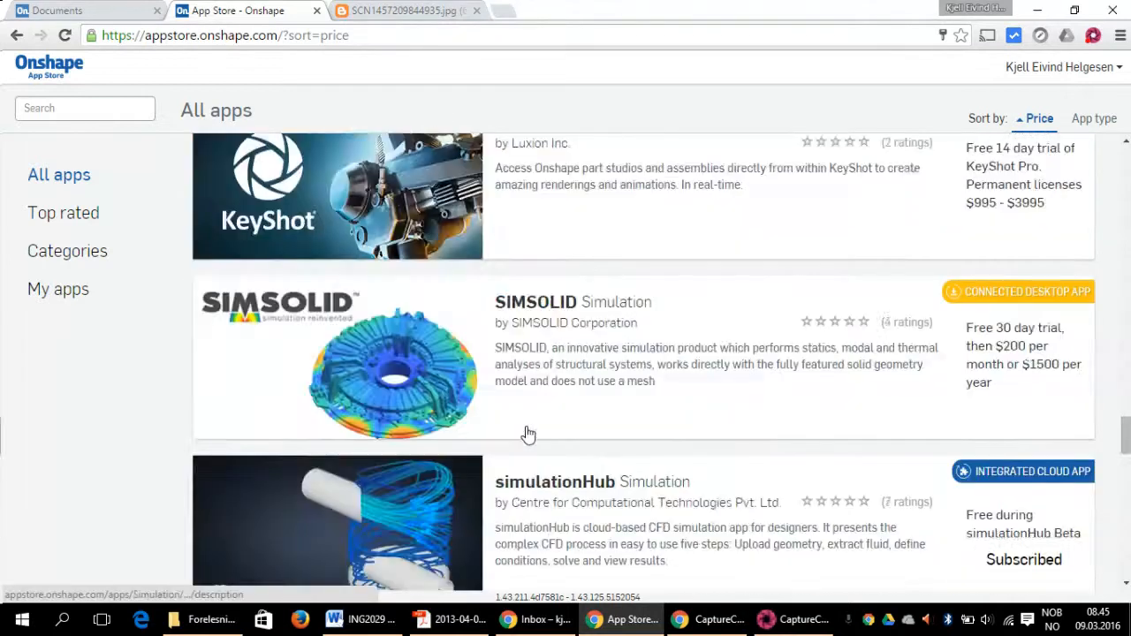
pyautogui.scroll(15, 526, 433)
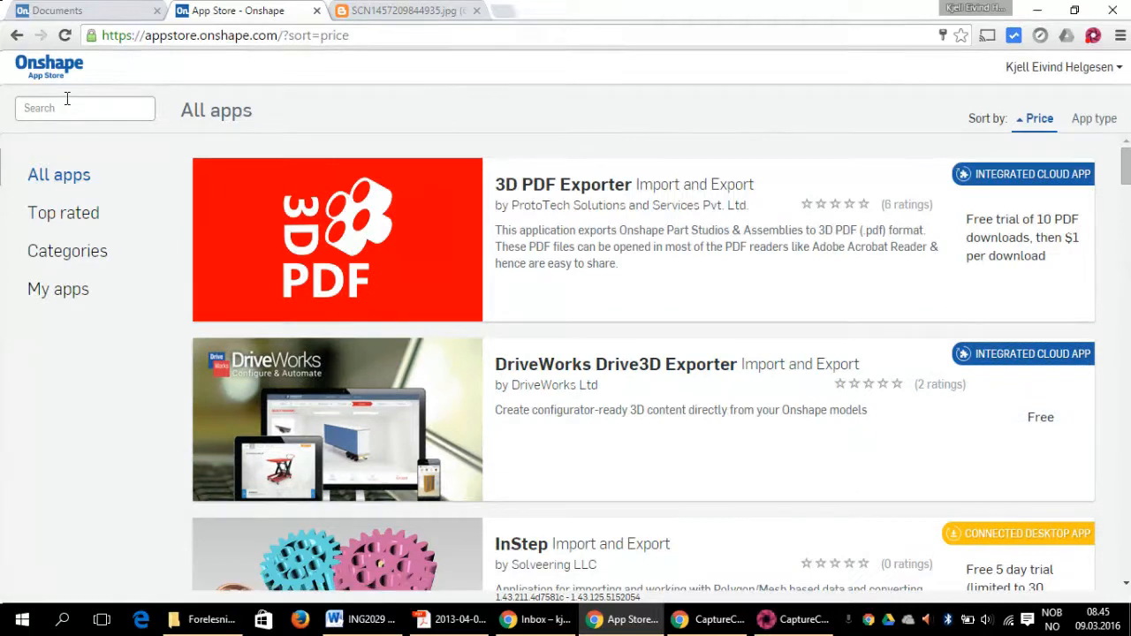
pyautogui.click(317, 11)
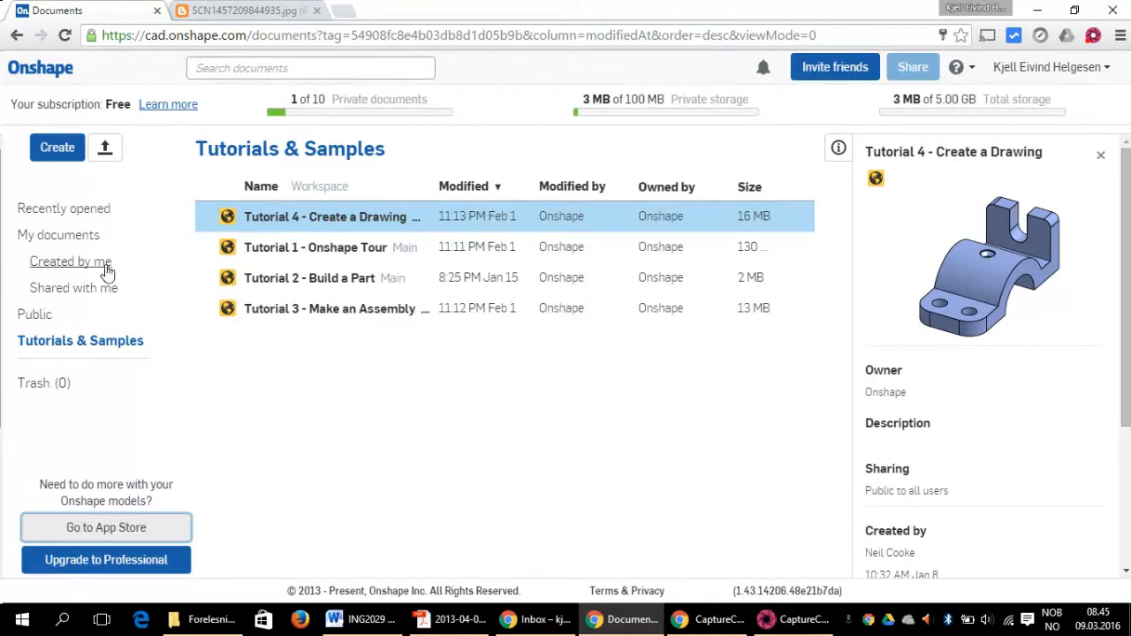
# Step: Create a new public document named "Wall mount"
pyautogui.click(61, 152)
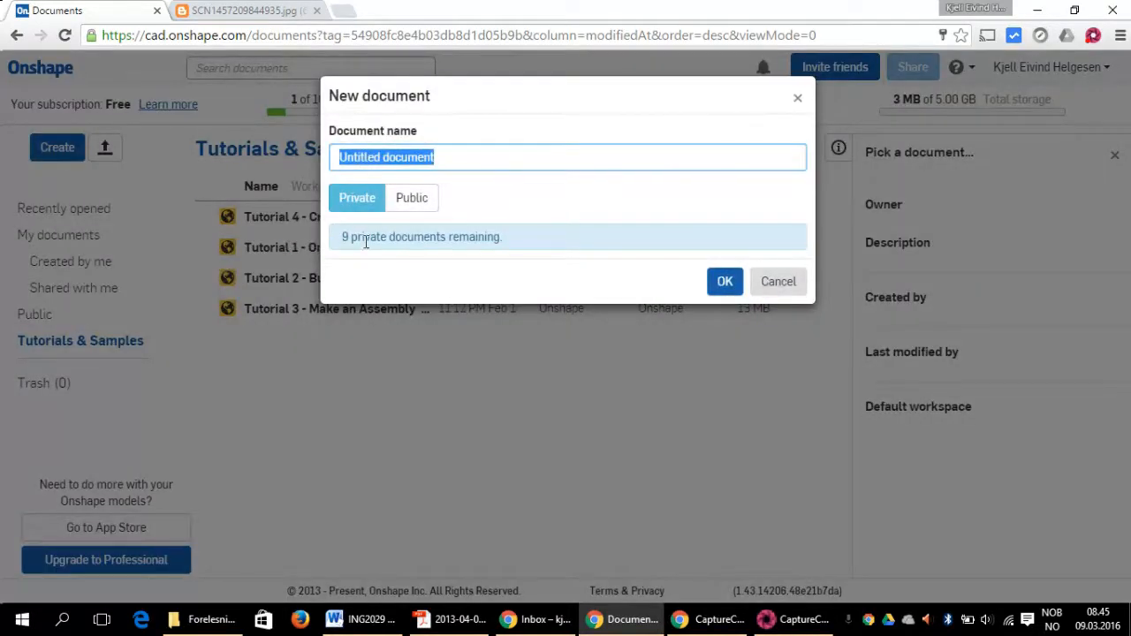
pyautogui.click(416, 206)
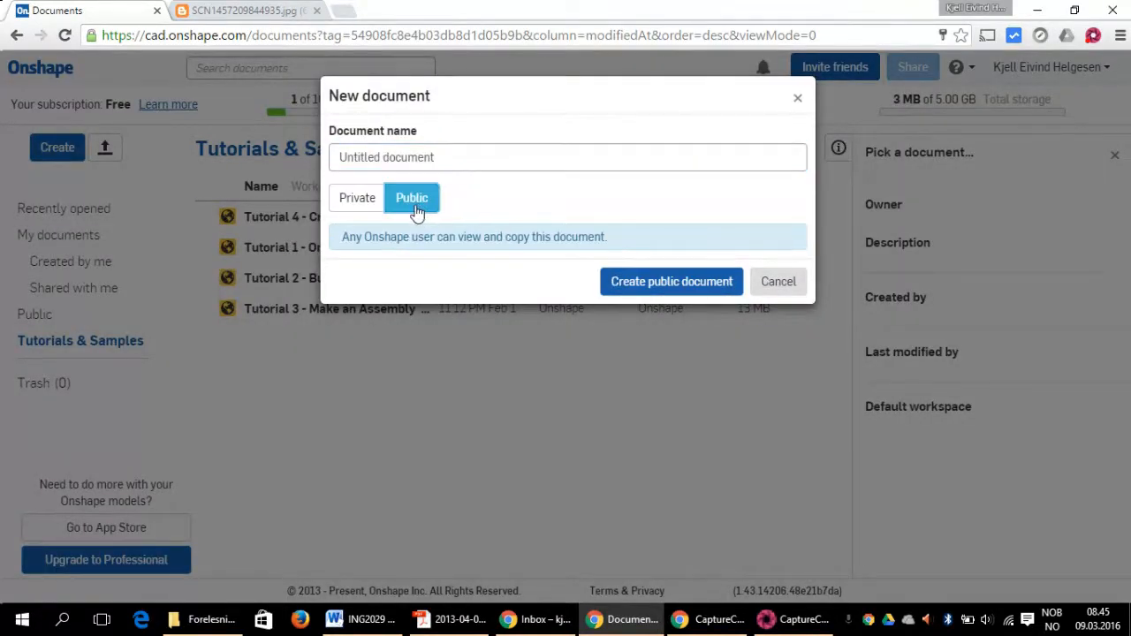
pyautogui.moveTo(518, 152); pyautogui.dragTo(265, 146)
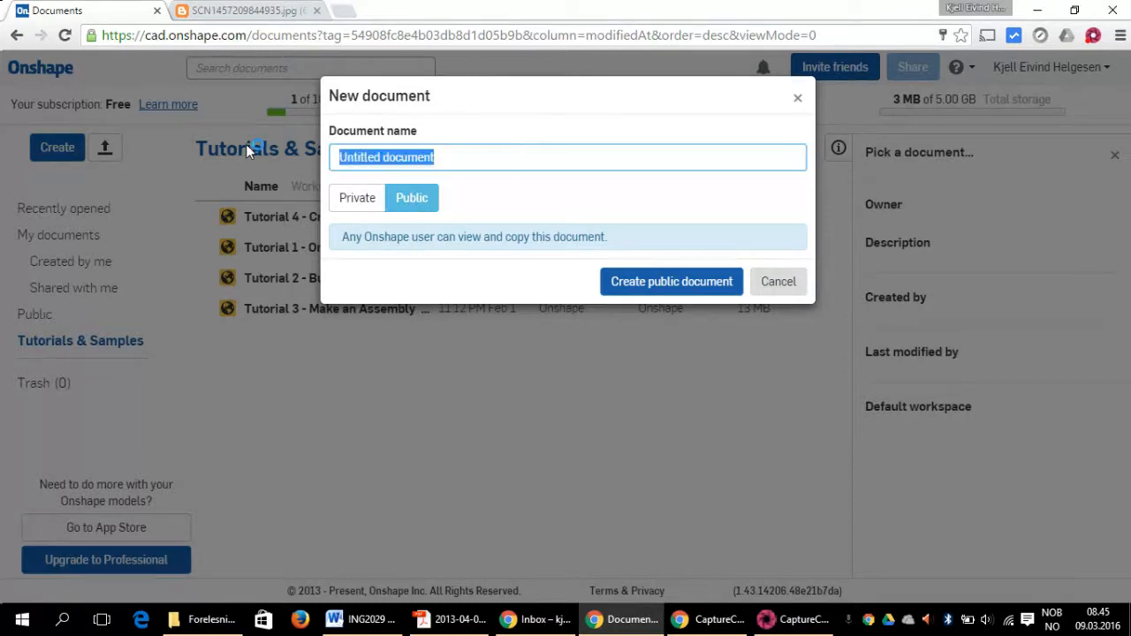
pyautogui.write('Wall mo')
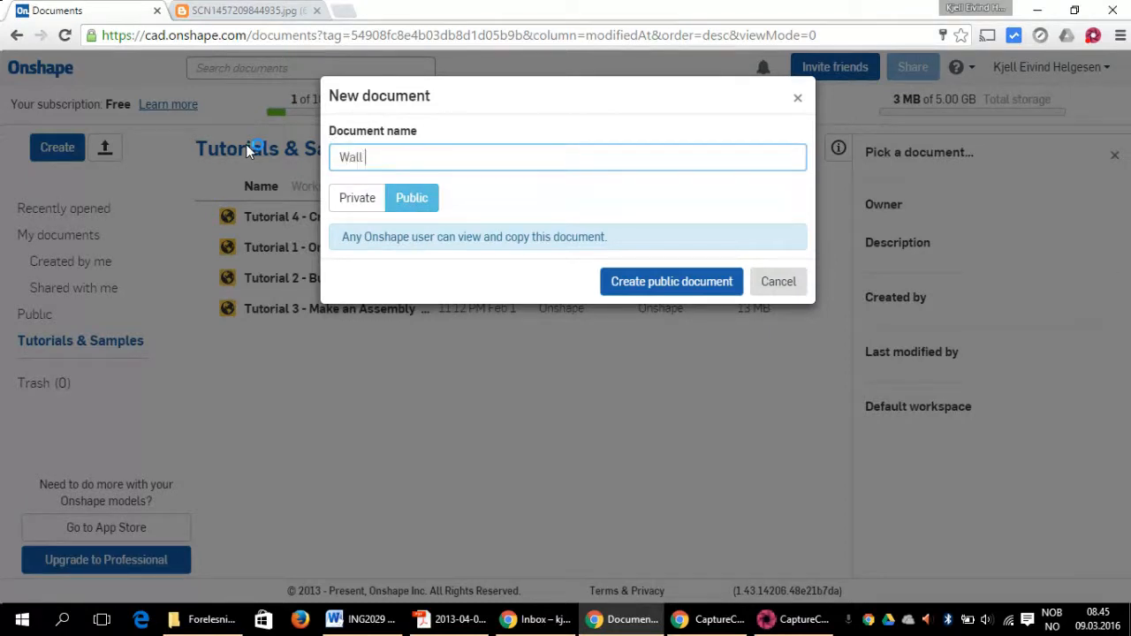
pyautogui.write('unt')
pyautogui.click(651, 290)
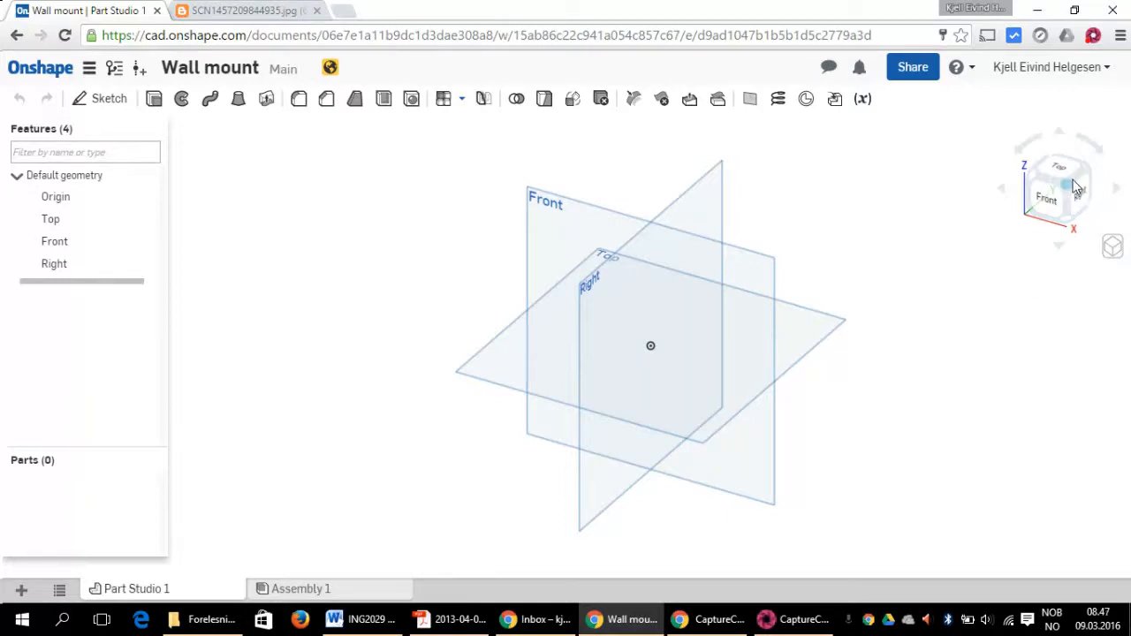
# Step: Start a new sketch on the Front plane and orient the view normal to the sketch plane
pyautogui.moveTo(1075, 186); pyautogui.dragTo(1080, 241)
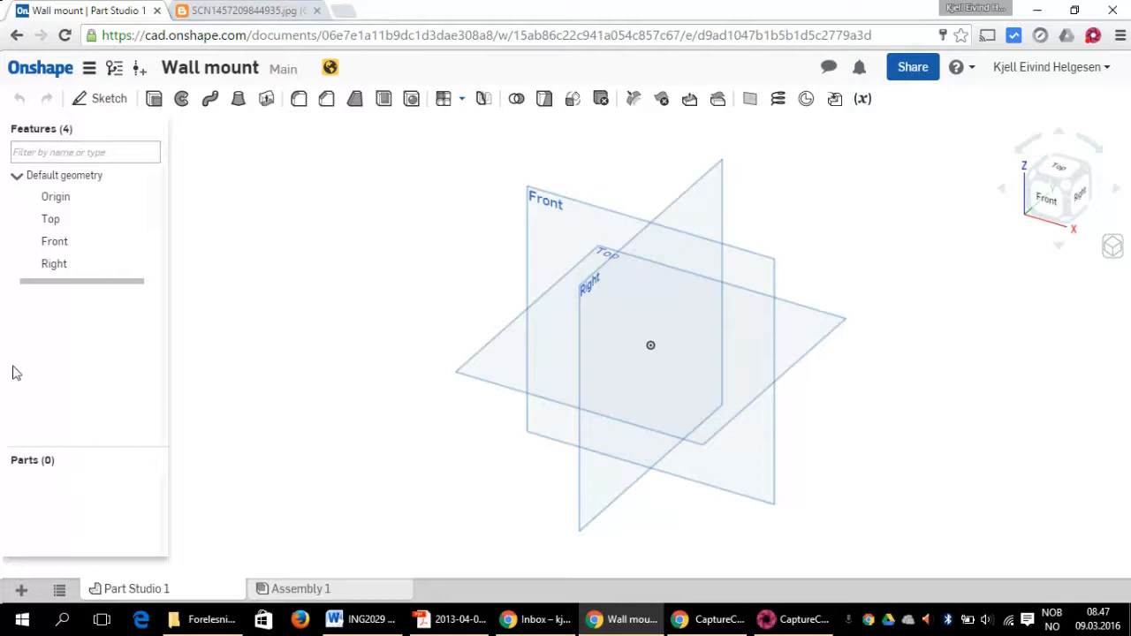
pyautogui.click(93, 101)
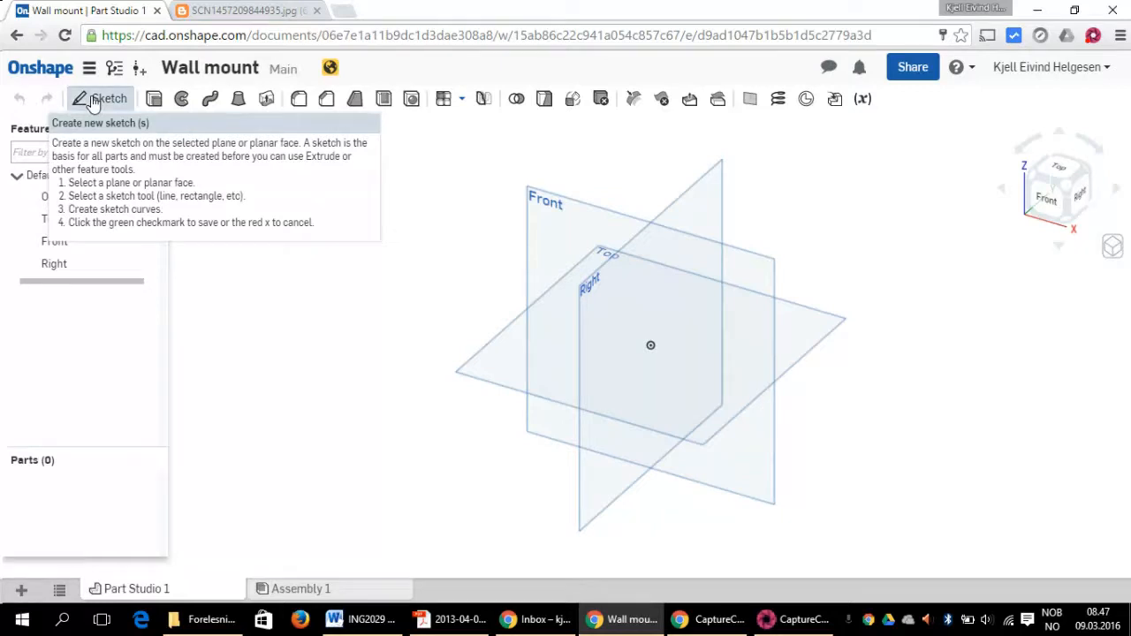
pyautogui.click(560, 209)
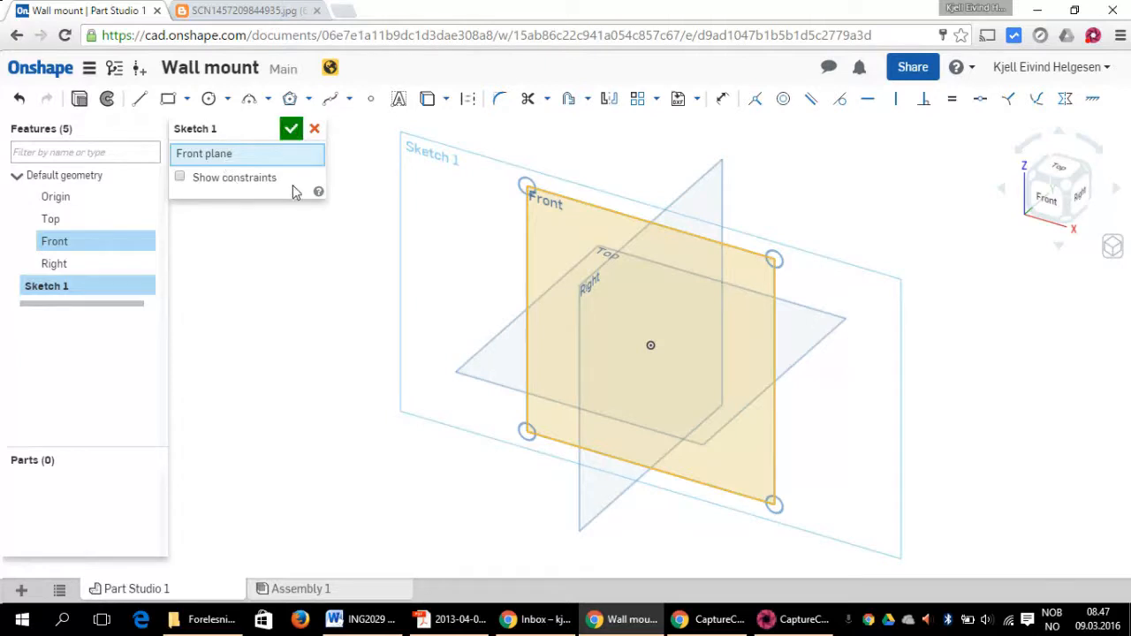
pyautogui.rightClick(556, 205)
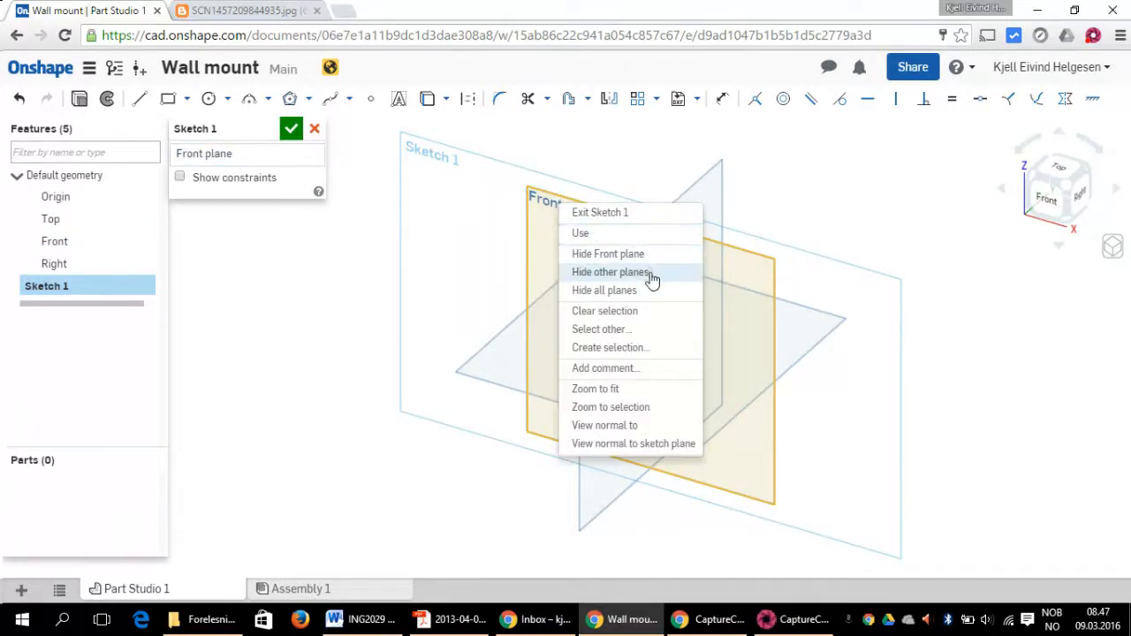
pyautogui.click(652, 444)
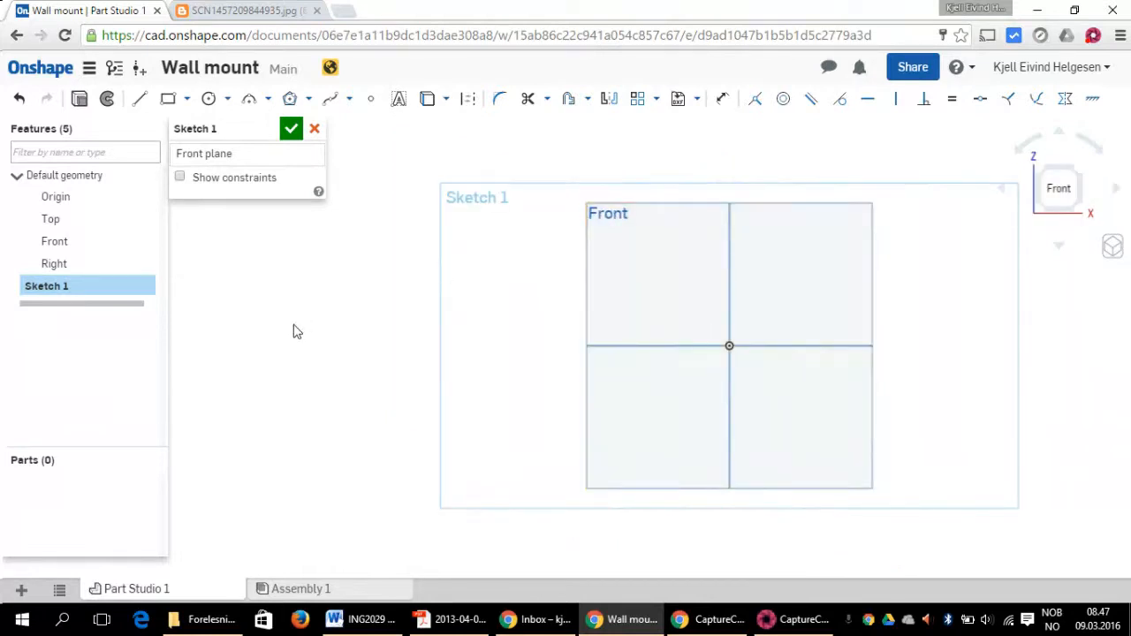
# Step: Sketch a corner rectangle about 94 wide and 68 high enclosing the origin on the Front plane
pyautogui.click(174, 101)
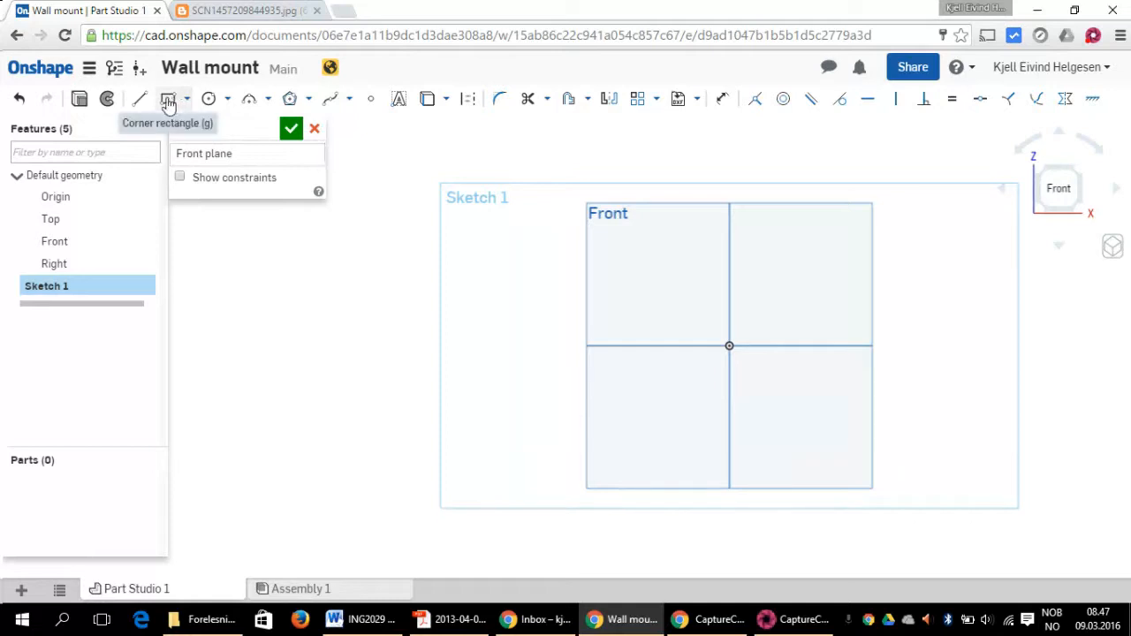
pyautogui.click(636, 288)
pyautogui.click(815, 415)
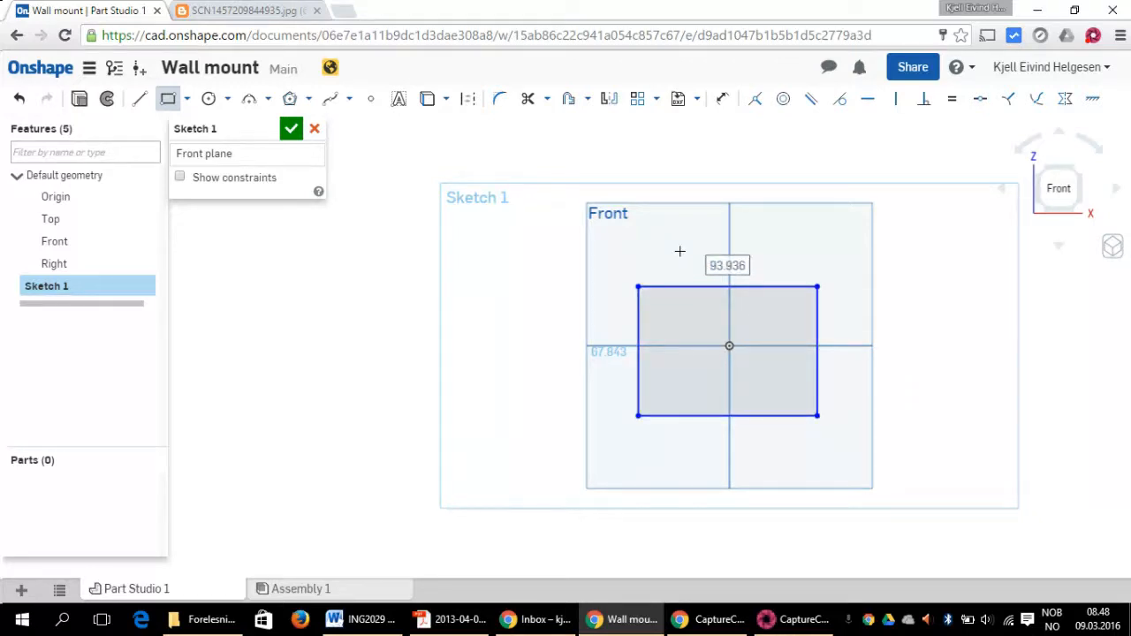
# Step: Check the wall mount reference drawing and dimension the sketched rectangle's bottom edge to a width of 30 mm
pyautogui.click(263, 9)
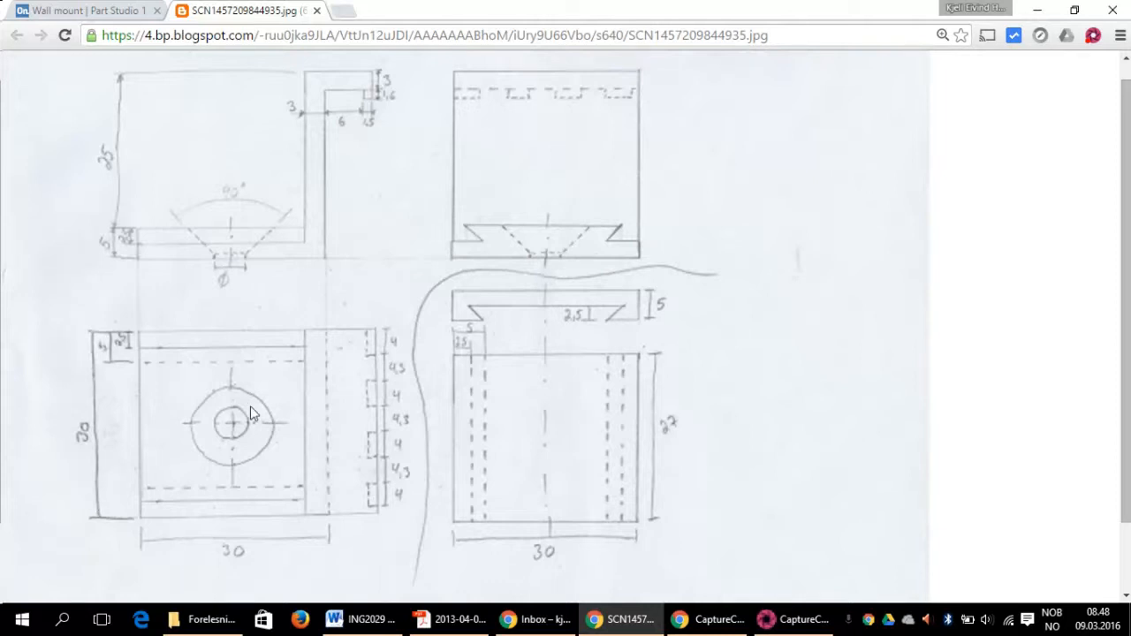
pyautogui.click(53, 11)
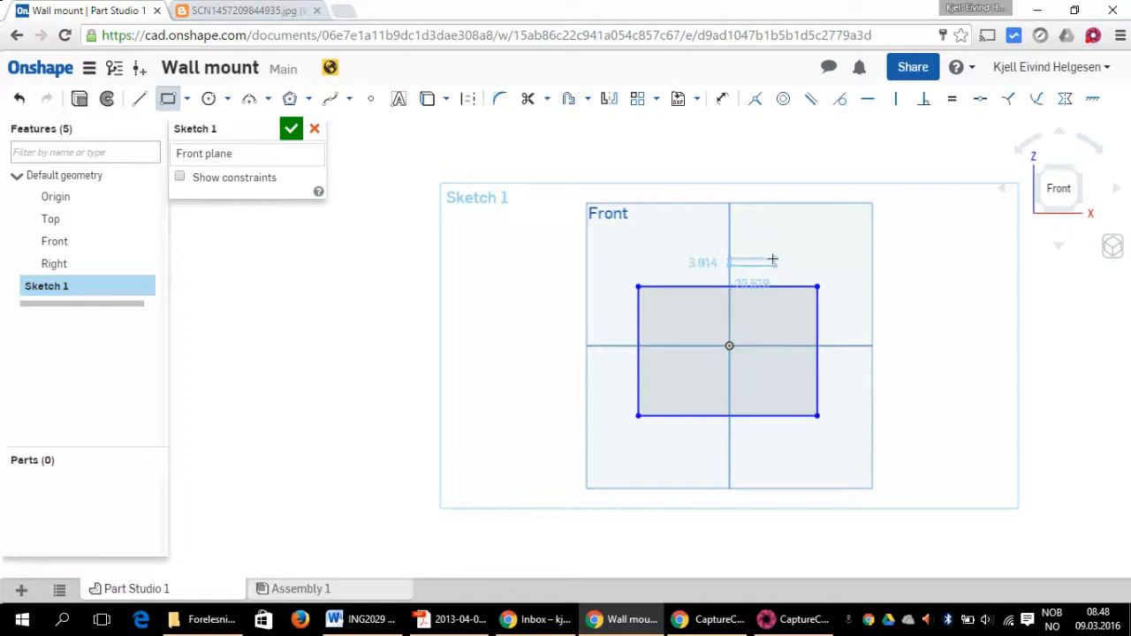
pyautogui.press('Escape')
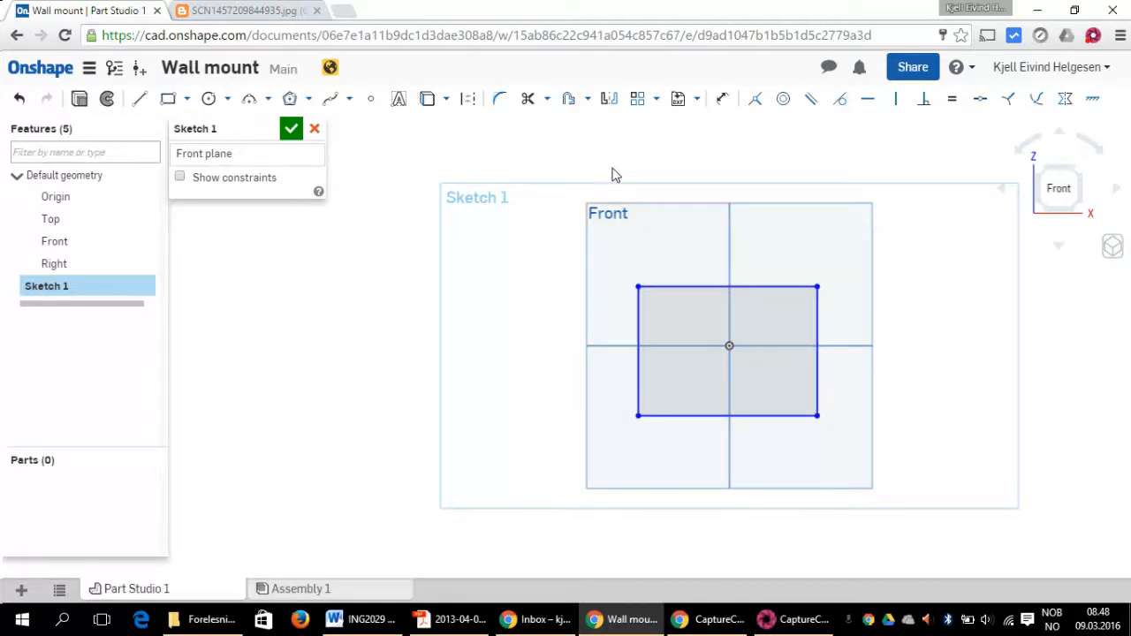
pyautogui.click(723, 99)
pyautogui.click(781, 416)
pyautogui.click(762, 452)
pyautogui.write('30')
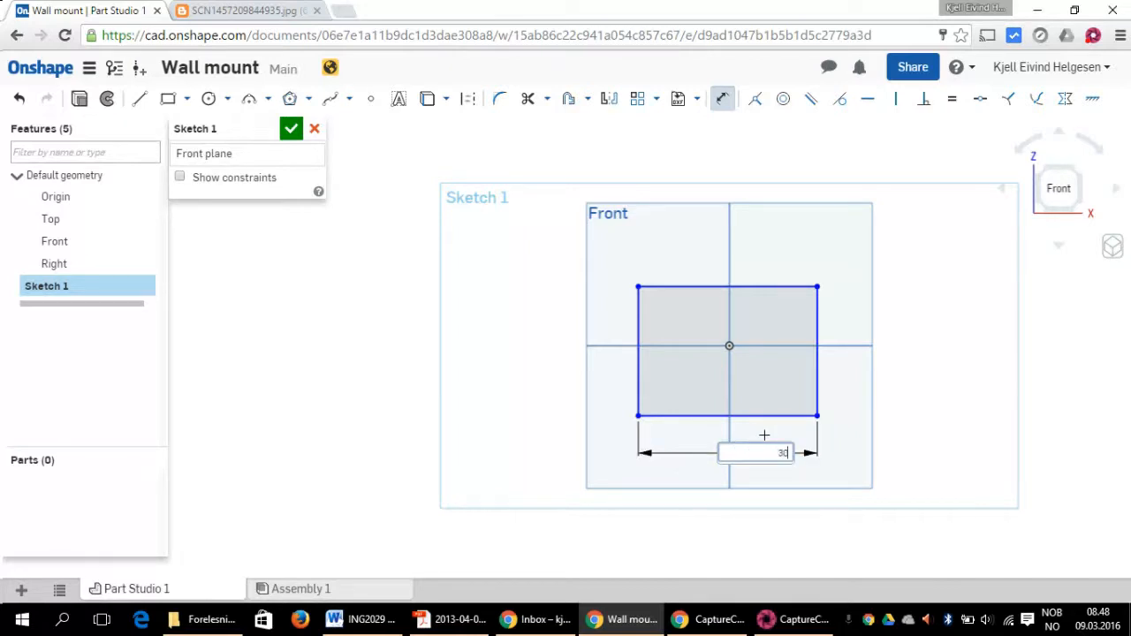
pyautogui.press('Return')
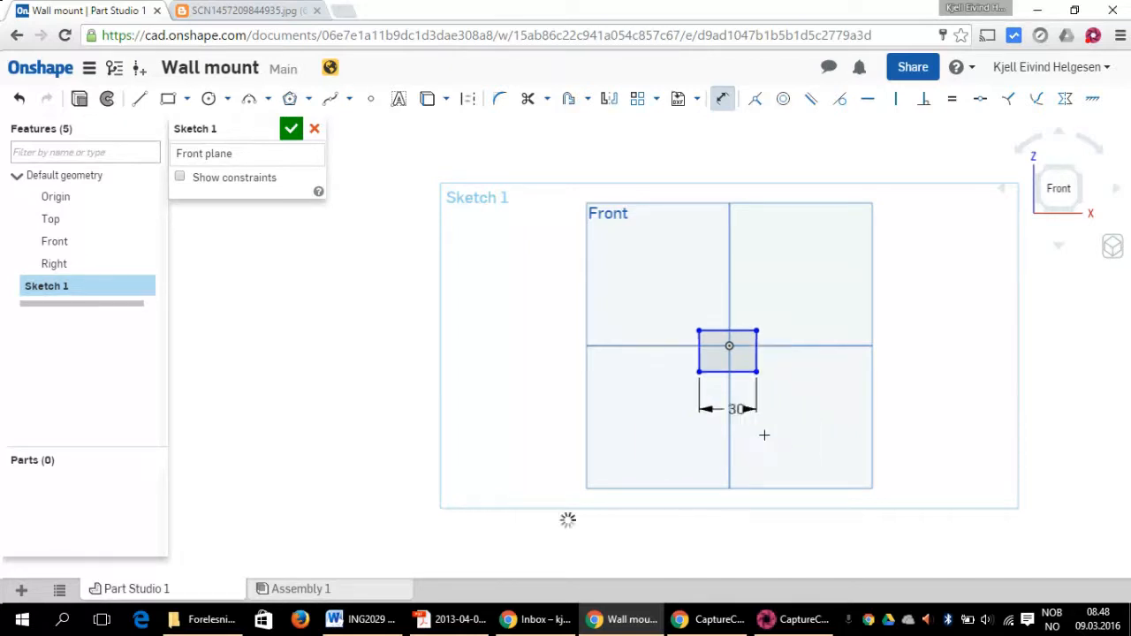
# Step: Dimension the rectangle's vertical side to a height of 30 mm
pyautogui.click(765, 360)
pyautogui.click(809, 359)
pyautogui.write('30')
pyautogui.press('Return')
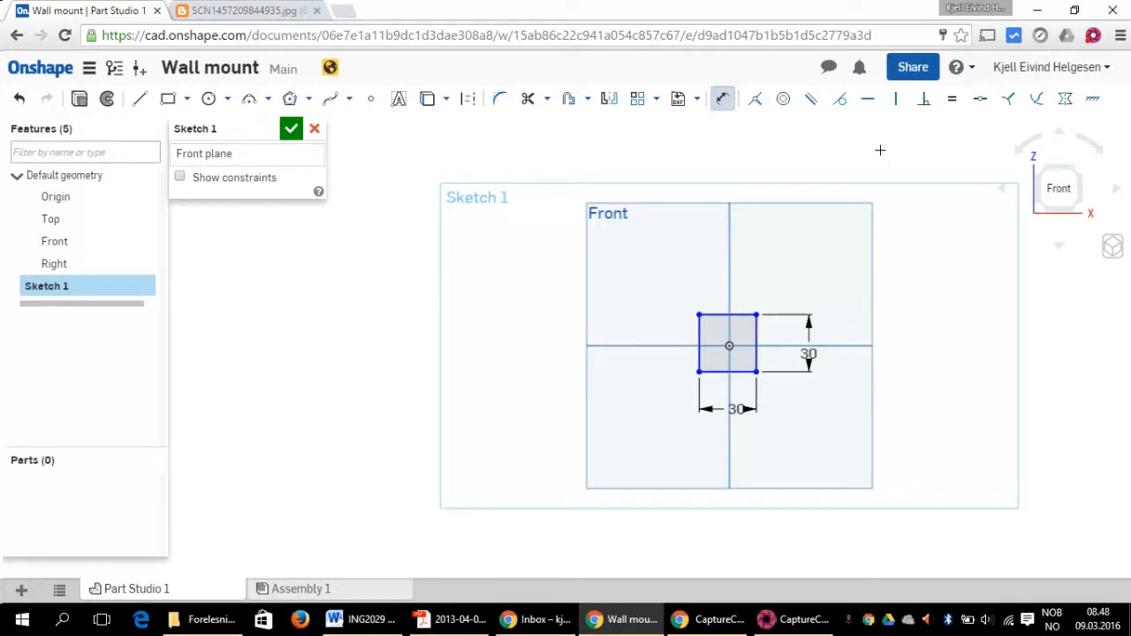
# Step: Try to apply a horizontal constraint with the origin, and move the square to the left of the origin
pyautogui.click(869, 101)
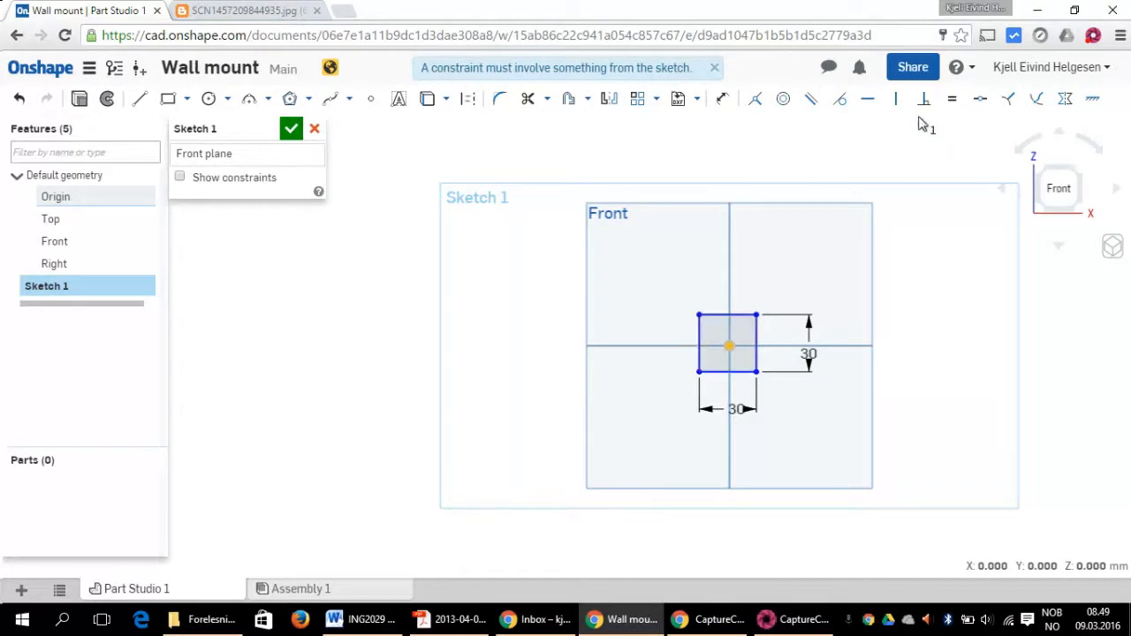
pyautogui.click(867, 99)
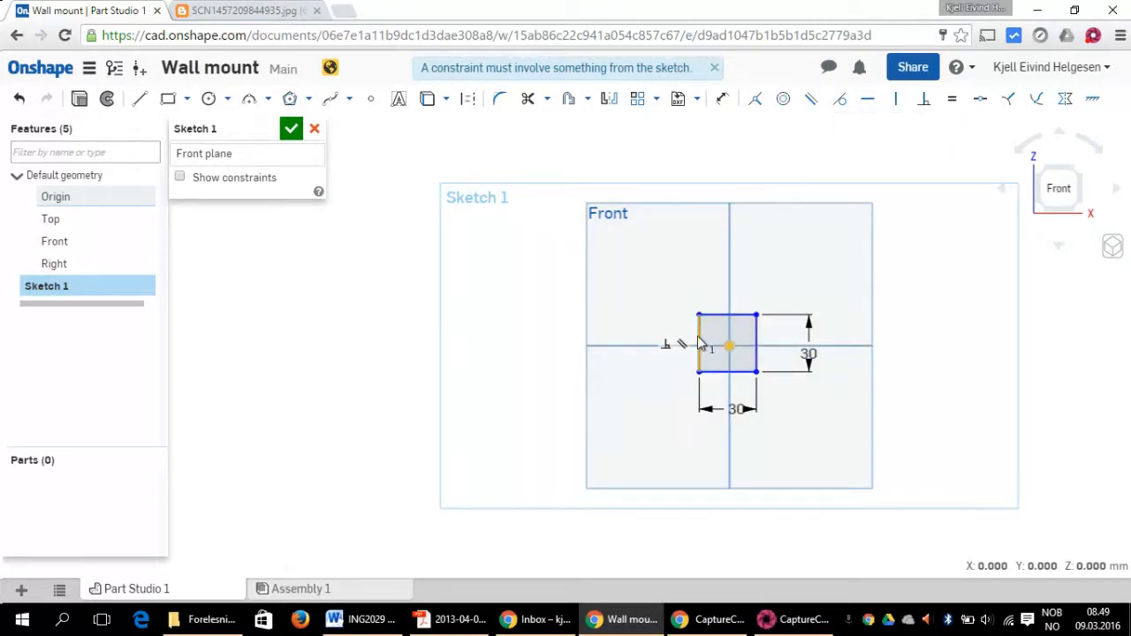
pyautogui.moveTo(698, 356); pyautogui.dragTo(646, 333)
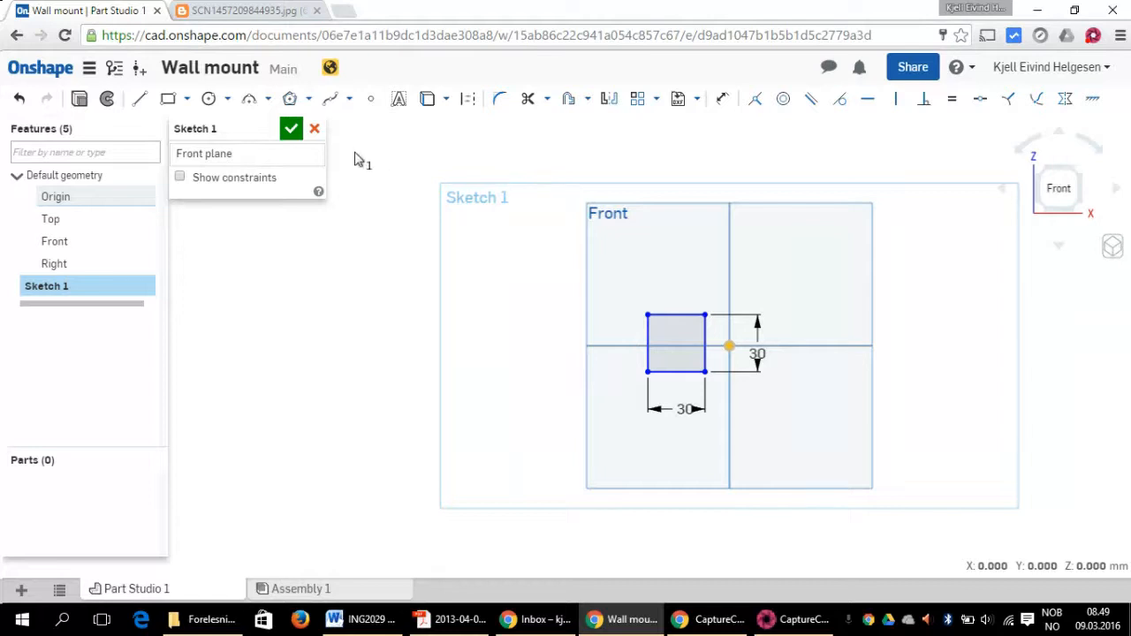
# Step: Dimension the vertical distance between the origin and the square's bottom edge to 15 mm
pyautogui.click(722, 98)
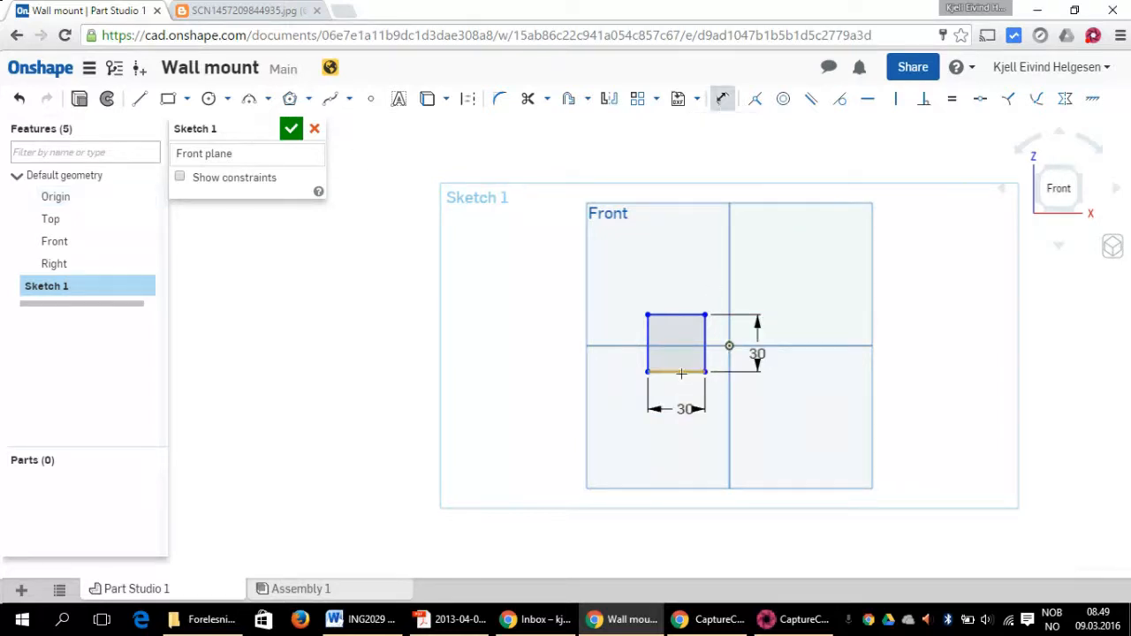
pyautogui.click(707, 348)
pyautogui.click(736, 345)
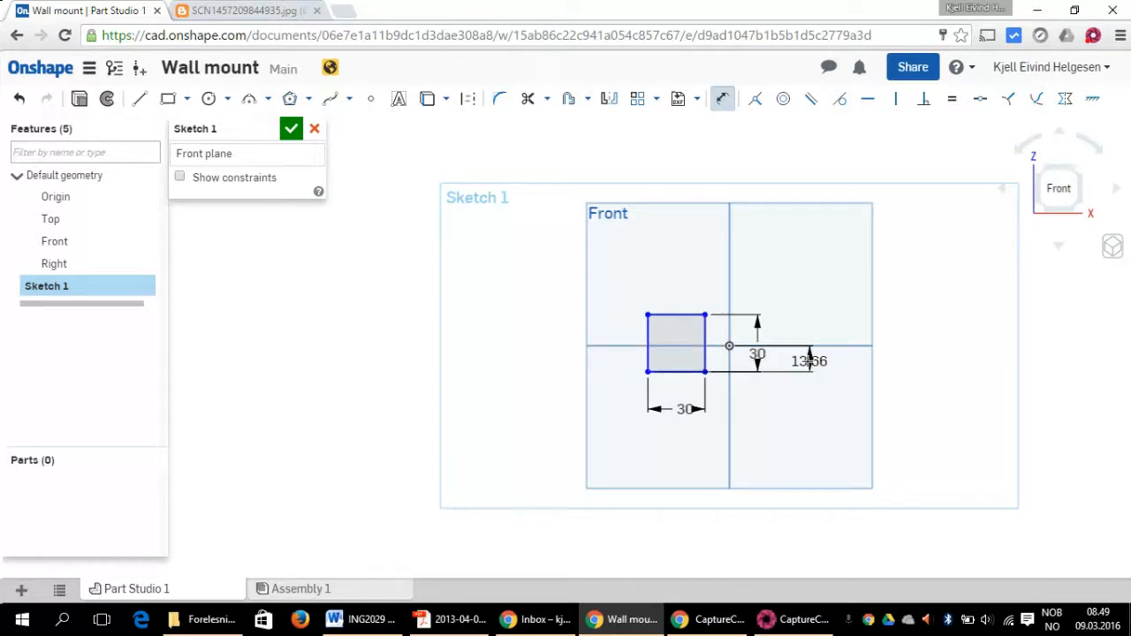
pyautogui.click(806, 360)
pyautogui.write('15')
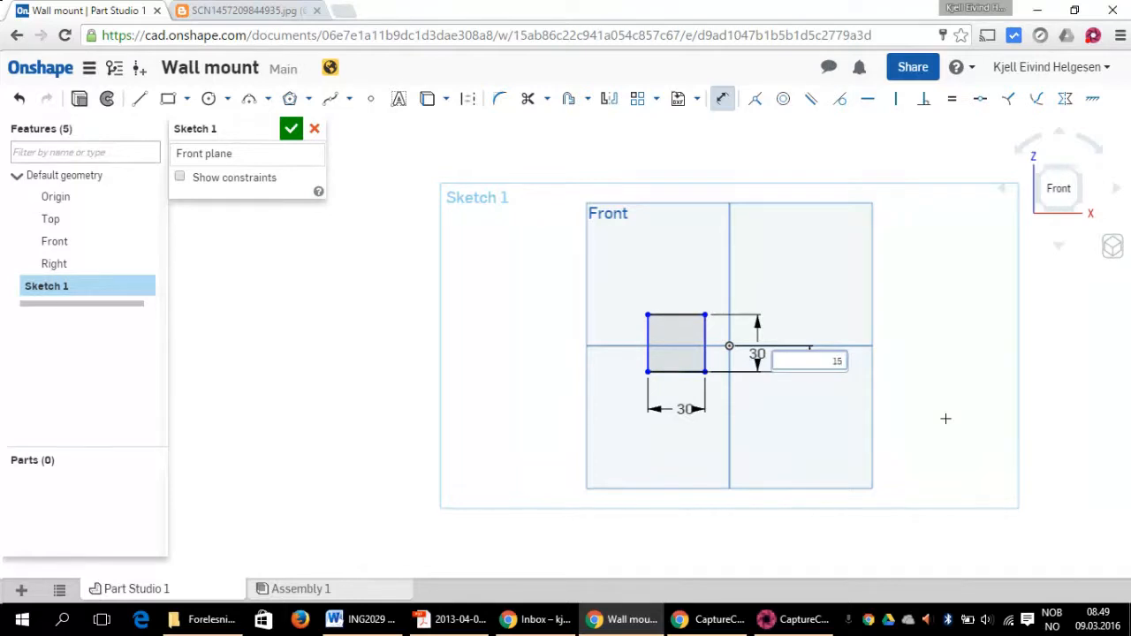
pyautogui.press('Return')
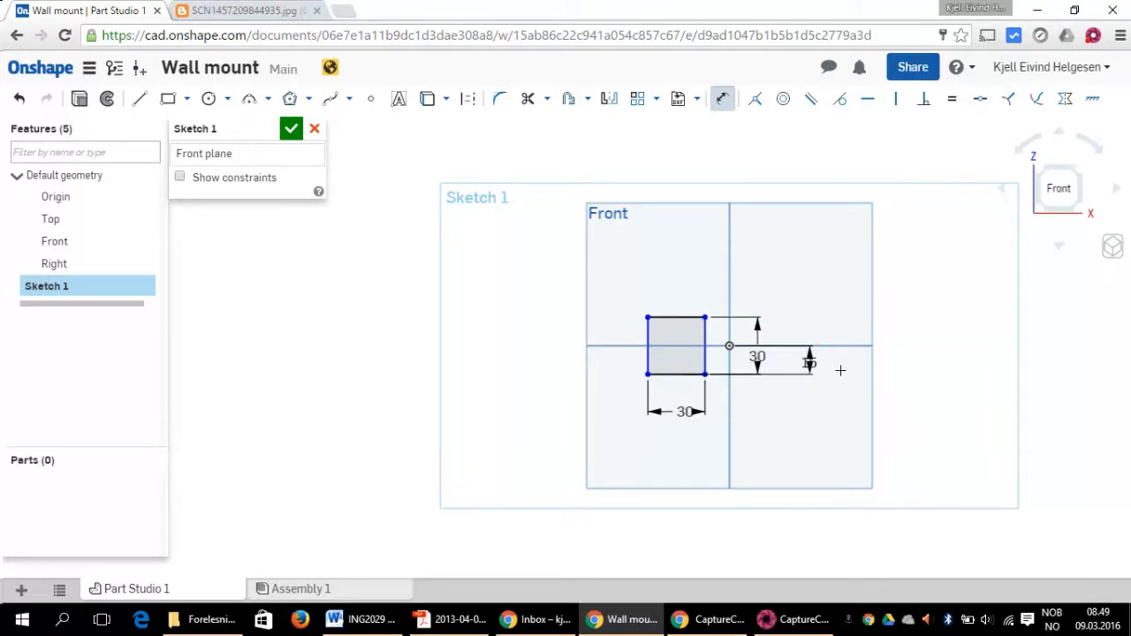
pyautogui.press('Escape')
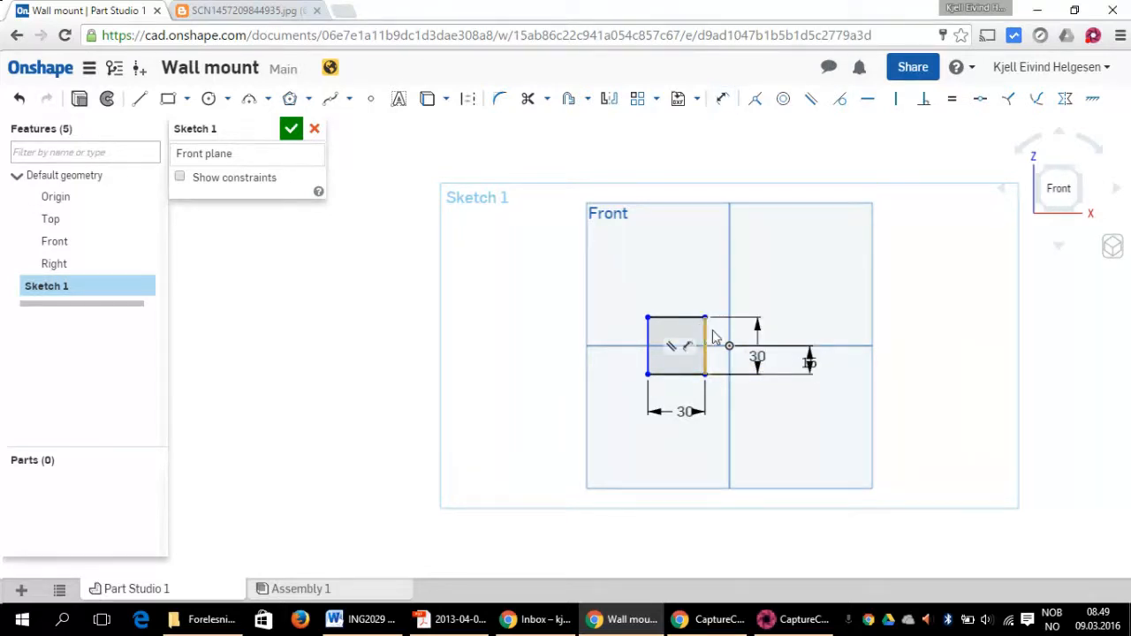
# Step: Move the square back over the origin and dimension the horizontal distance from the origin to its right edge to 15 mm
pyautogui.moveTo(706, 332); pyautogui.dragTo(743, 325)
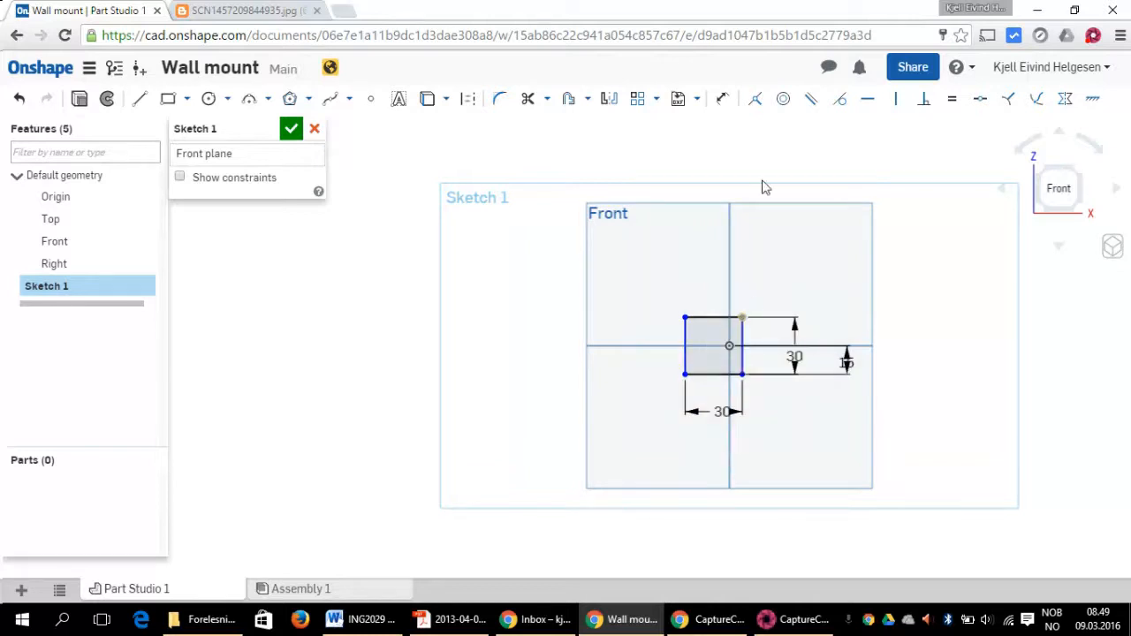
pyautogui.click(718, 99)
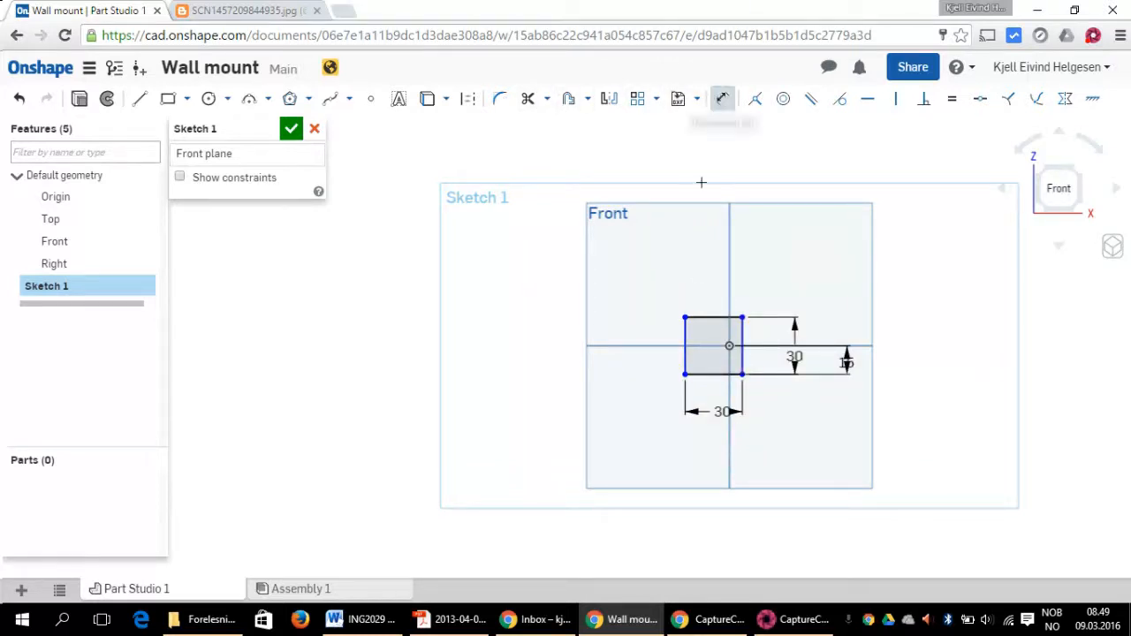
pyautogui.click(739, 345)
pyautogui.click(729, 345)
pyautogui.click(746, 443)
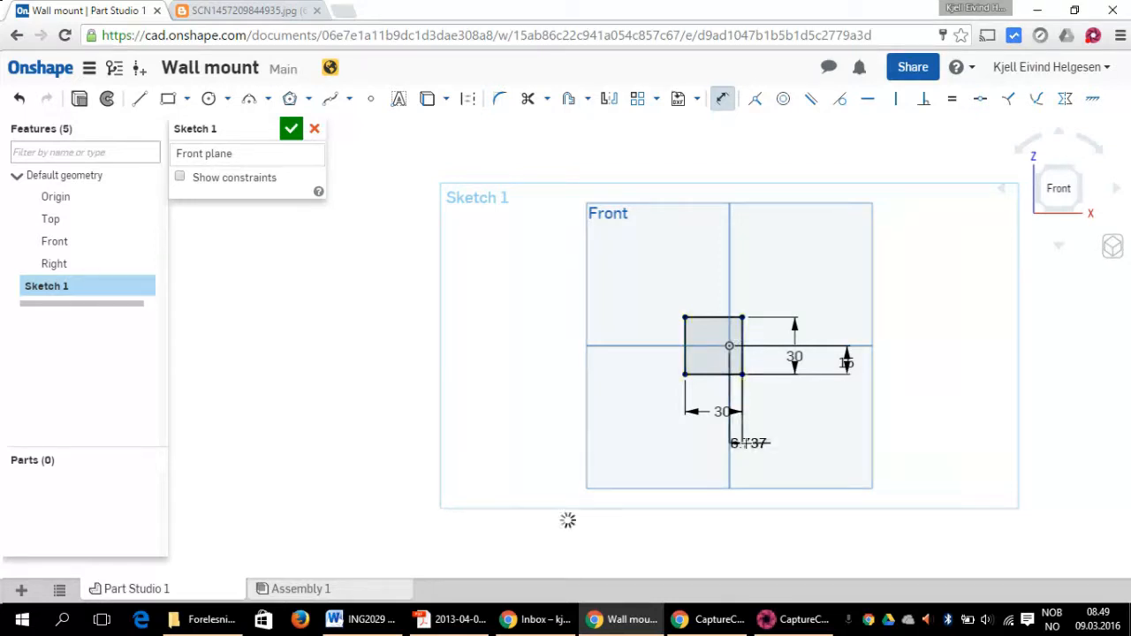
pyautogui.press('Return')
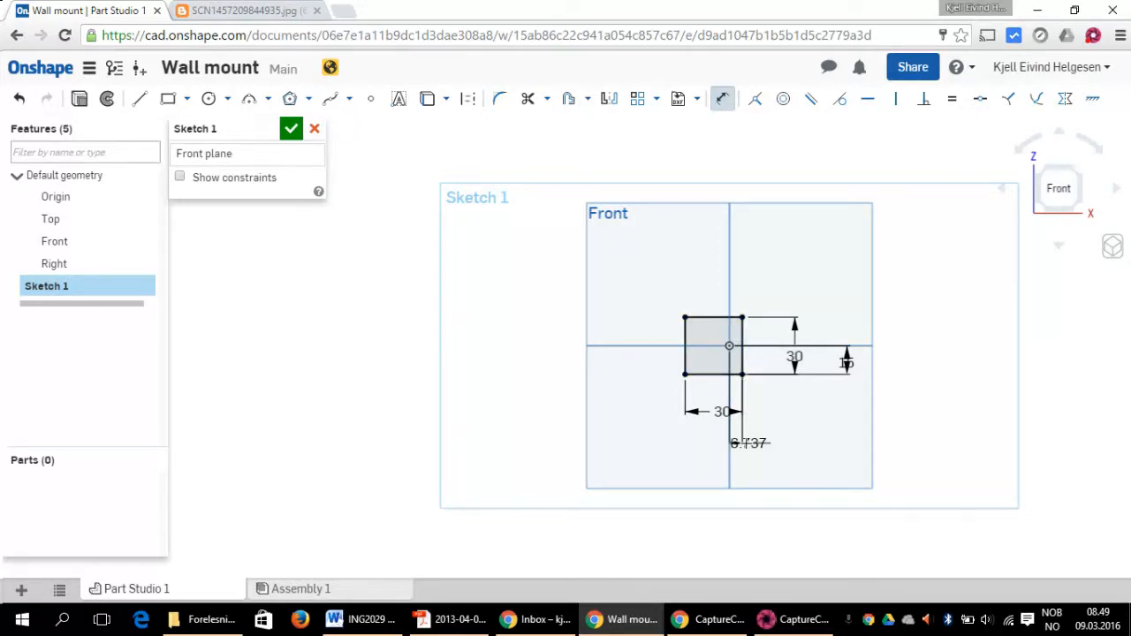
pyautogui.doubleClick(751, 443)
pyautogui.write('15')
pyautogui.press('Return')
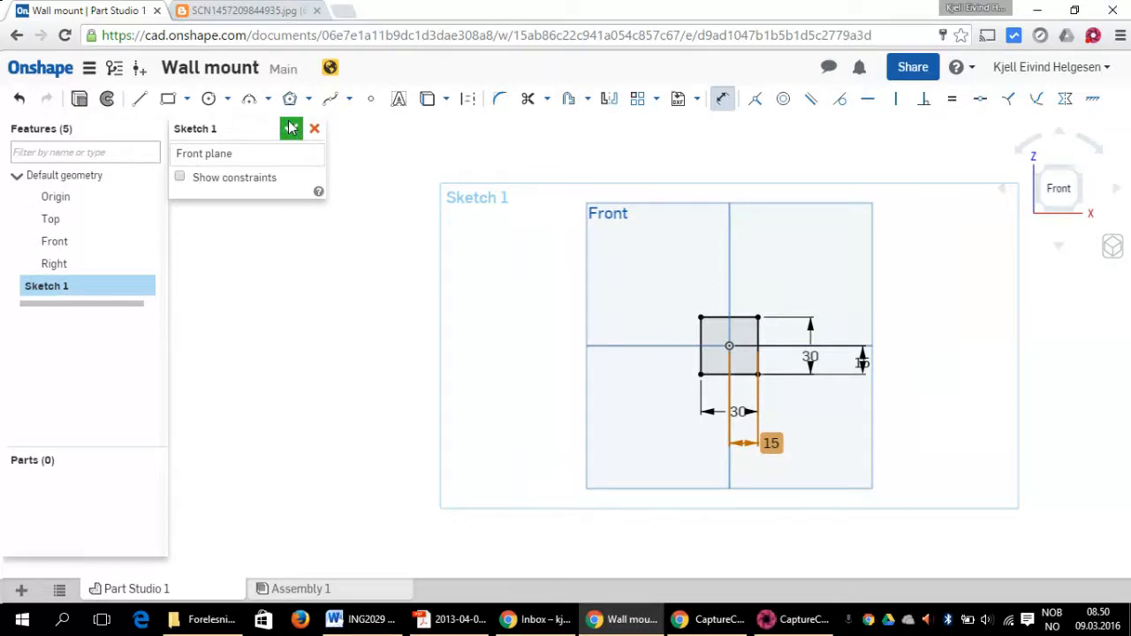
pyautogui.click(723, 621)
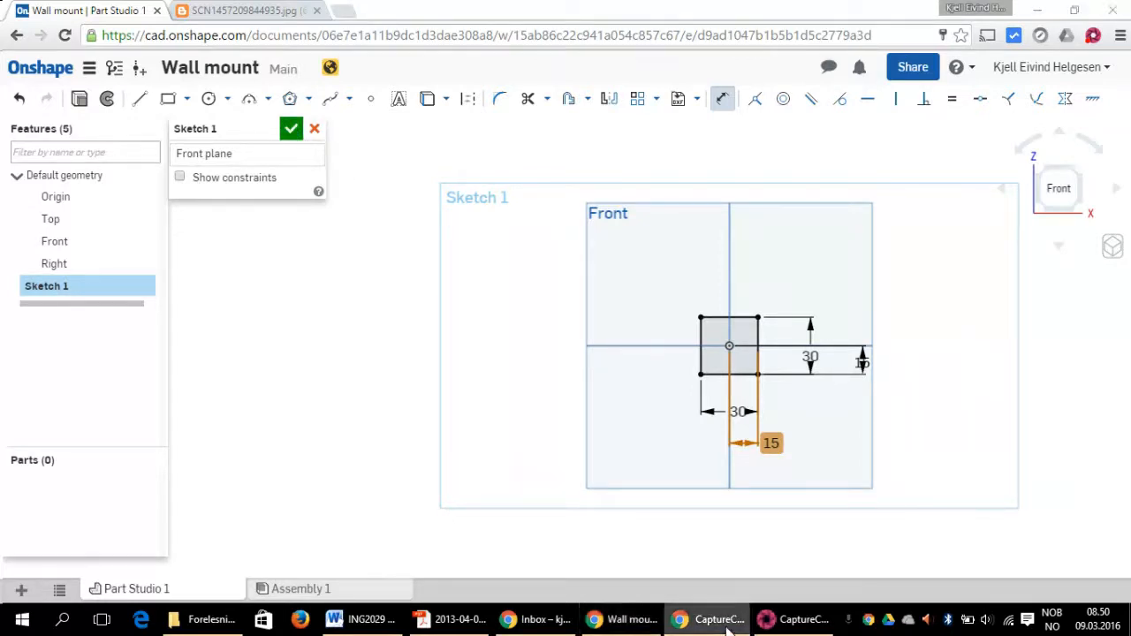
pyautogui.click(639, 623)
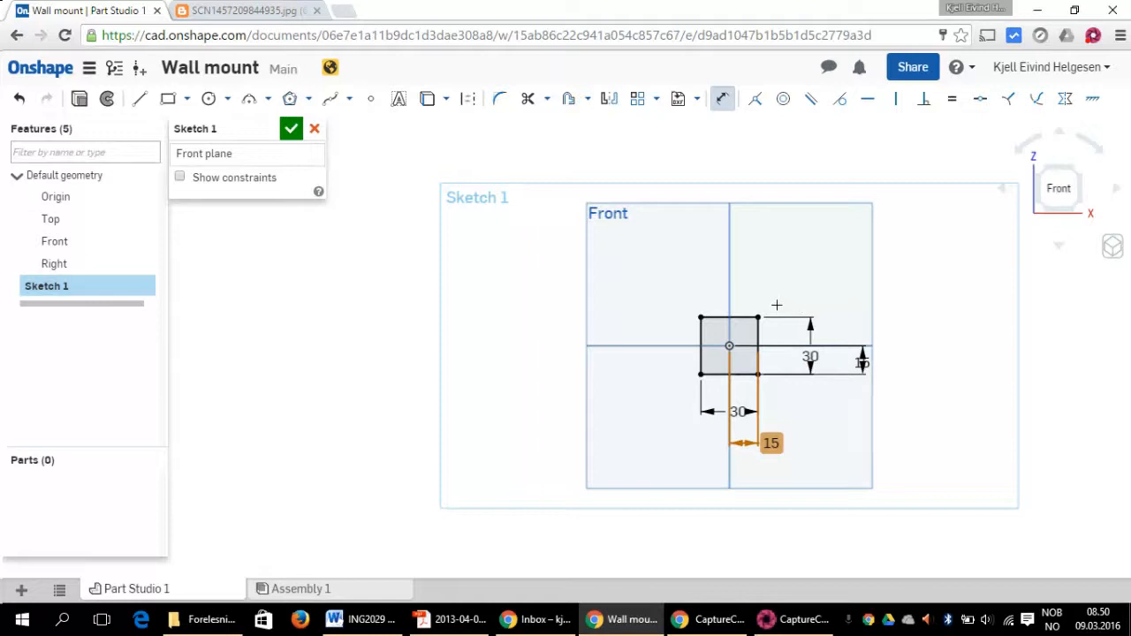
# Step: Check the reference drawing and sketch a corner rectangle about 8 mm high across the full width of the square along its top edge
pyautogui.click(244, 10)
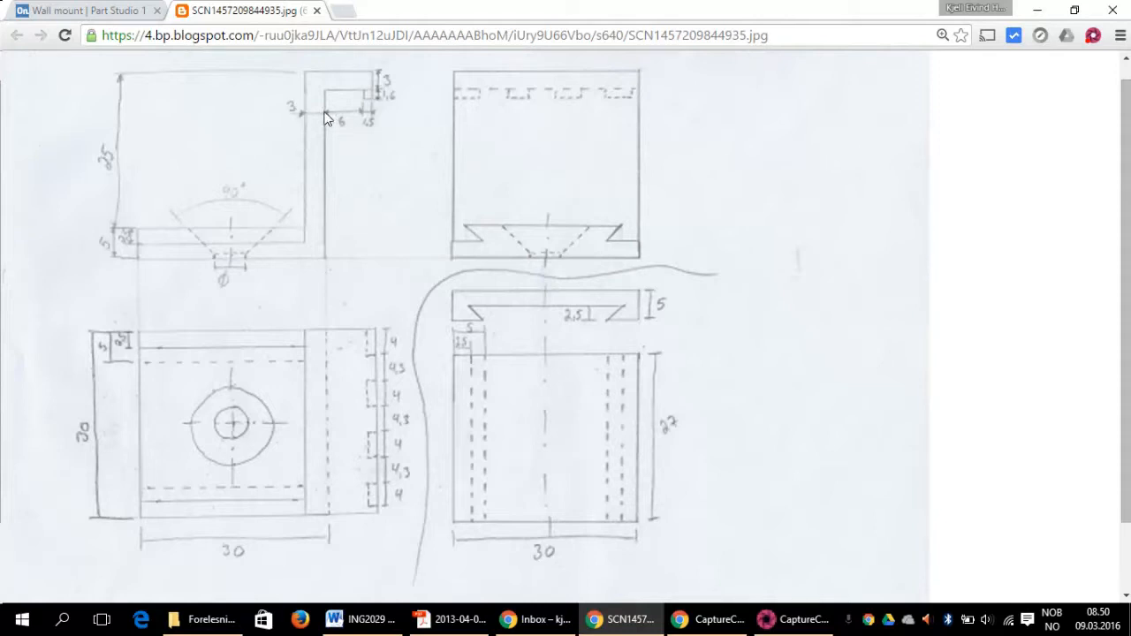
pyautogui.click(76, 10)
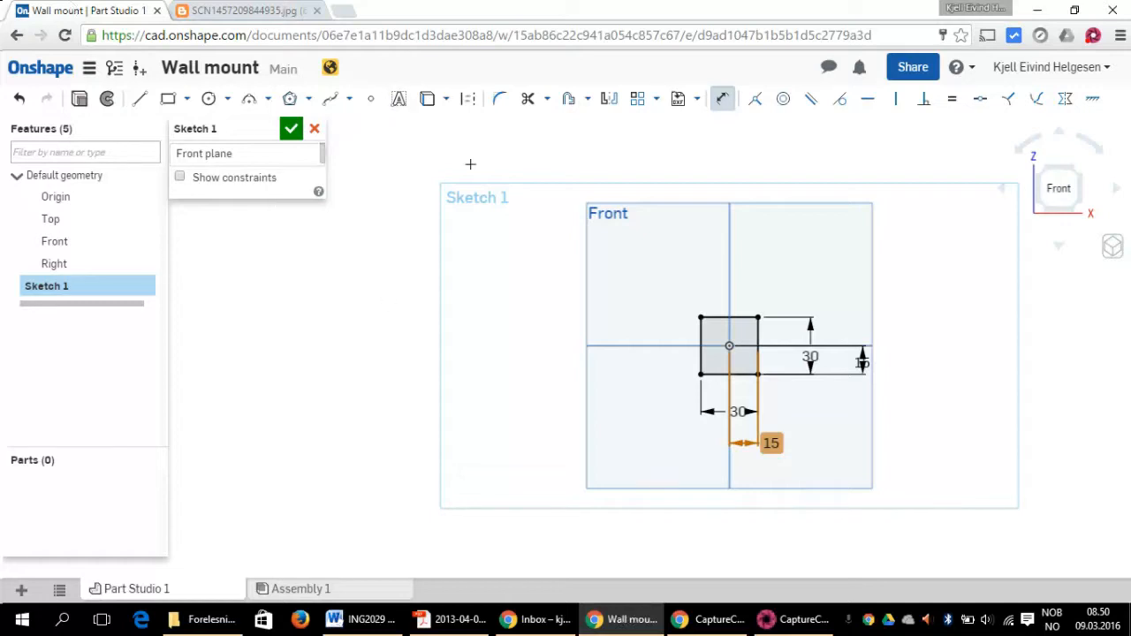
pyautogui.click(168, 98)
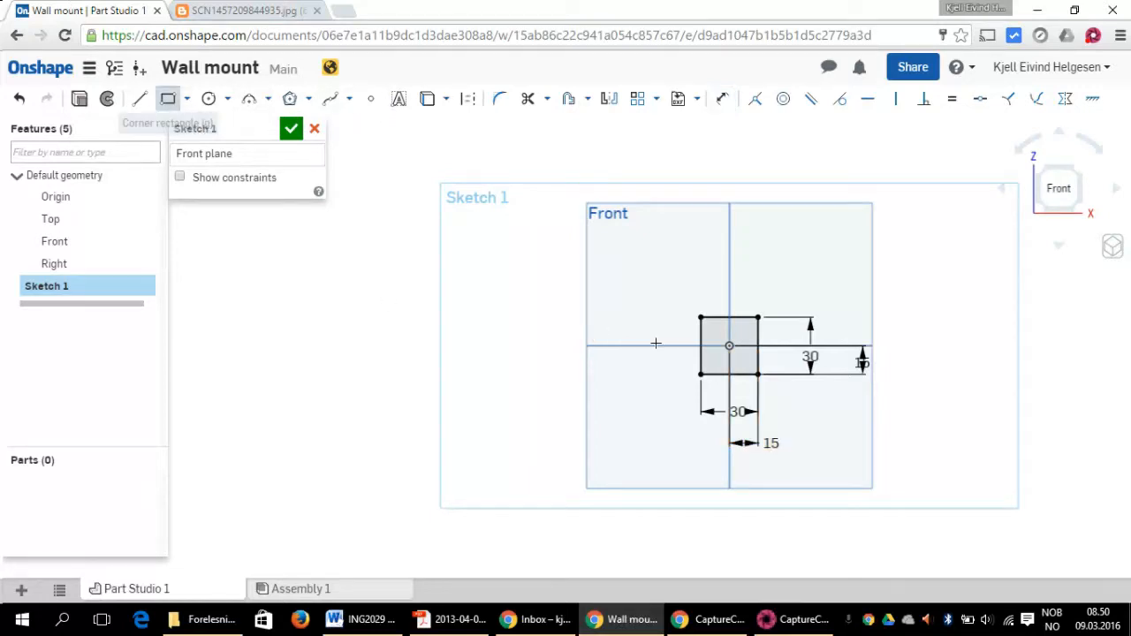
pyautogui.click(698, 318)
pyautogui.click(758, 333)
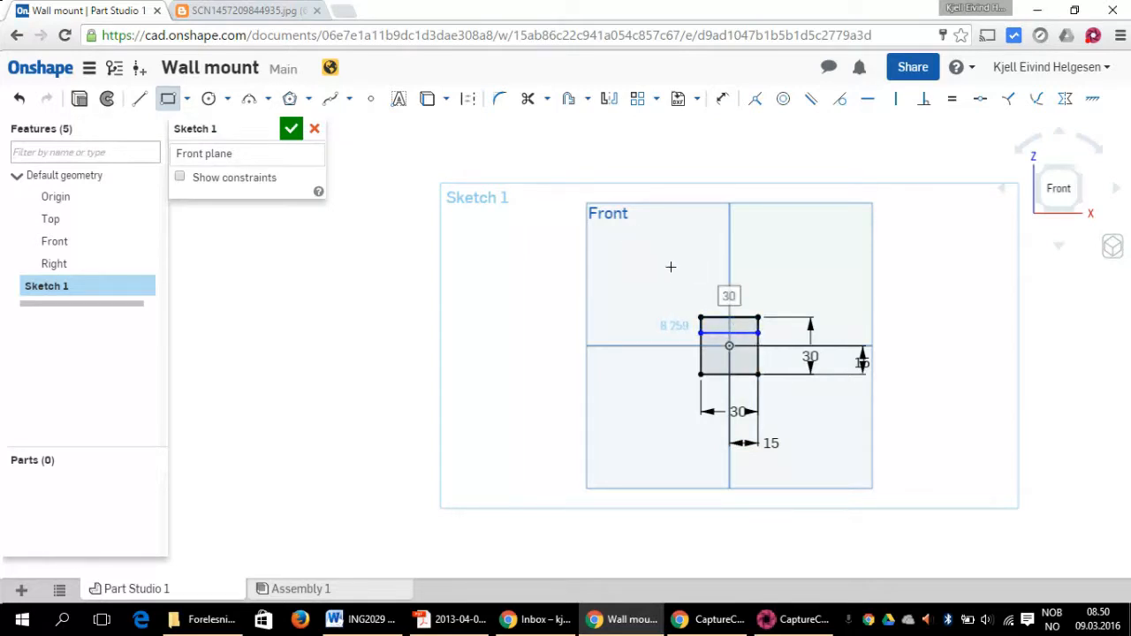
pyautogui.click(671, 322)
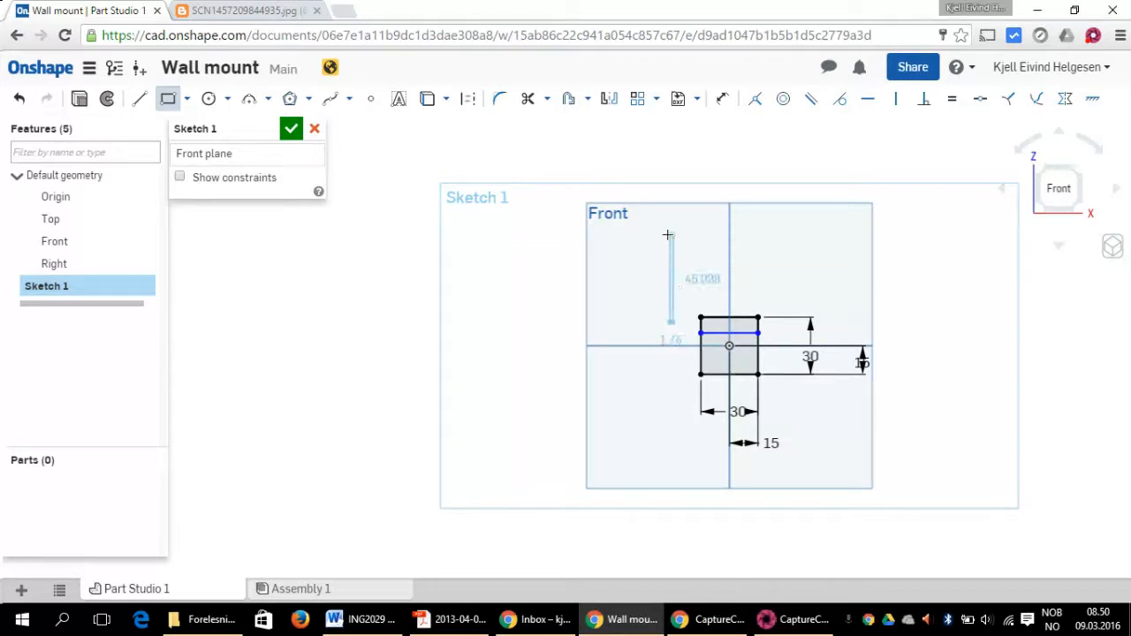
pyautogui.press('Escape')
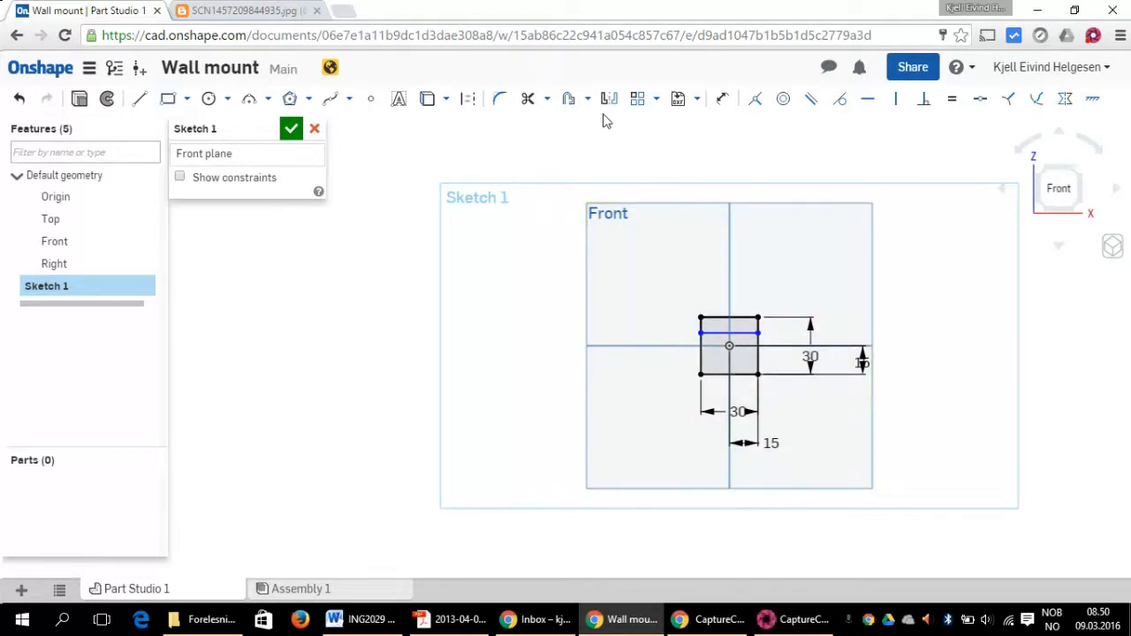
# Step: Dimension the height of the strip along the square's top edge to 3 mm and finish the sketch
pyautogui.click(722, 98)
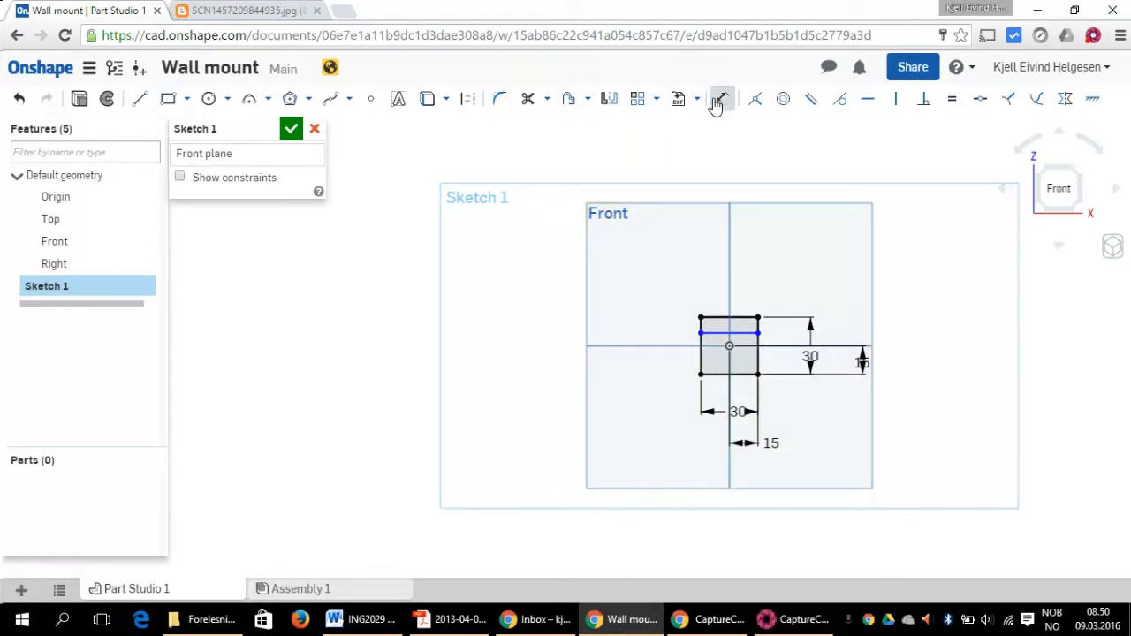
pyautogui.click(719, 333)
pyautogui.moveTo(718, 318); pyautogui.dragTo(675, 323)
pyautogui.click(673, 323)
pyautogui.write('3')
pyautogui.press('Return')
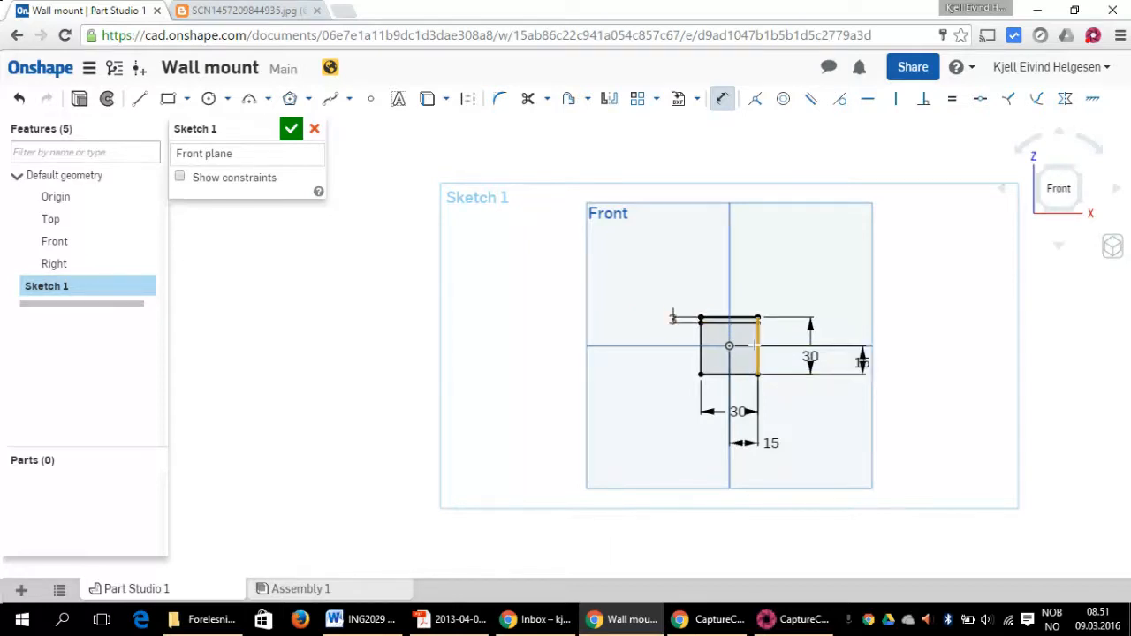
pyautogui.scroll(5, 758, 346)
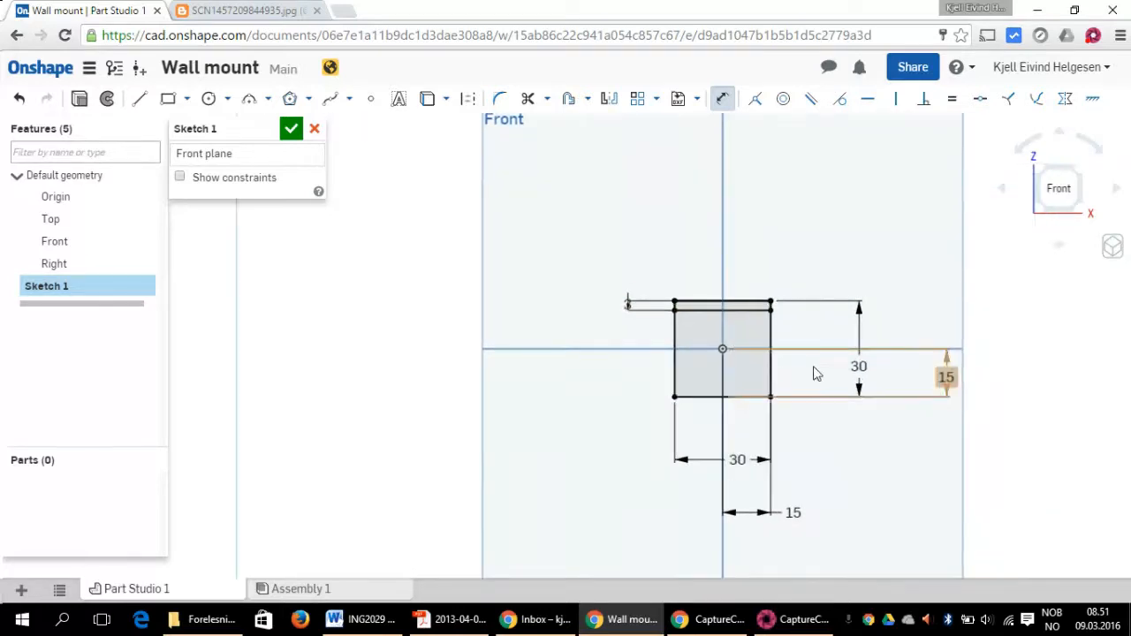
pyautogui.scroll(5, 752, 348)
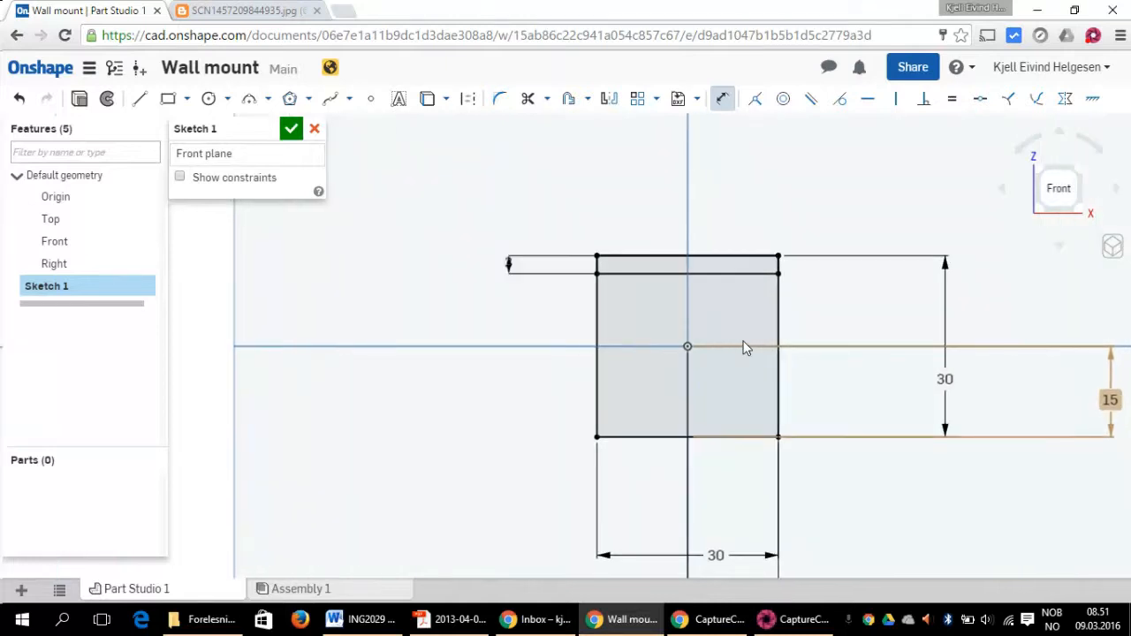
pyautogui.scroll(1, 745, 347)
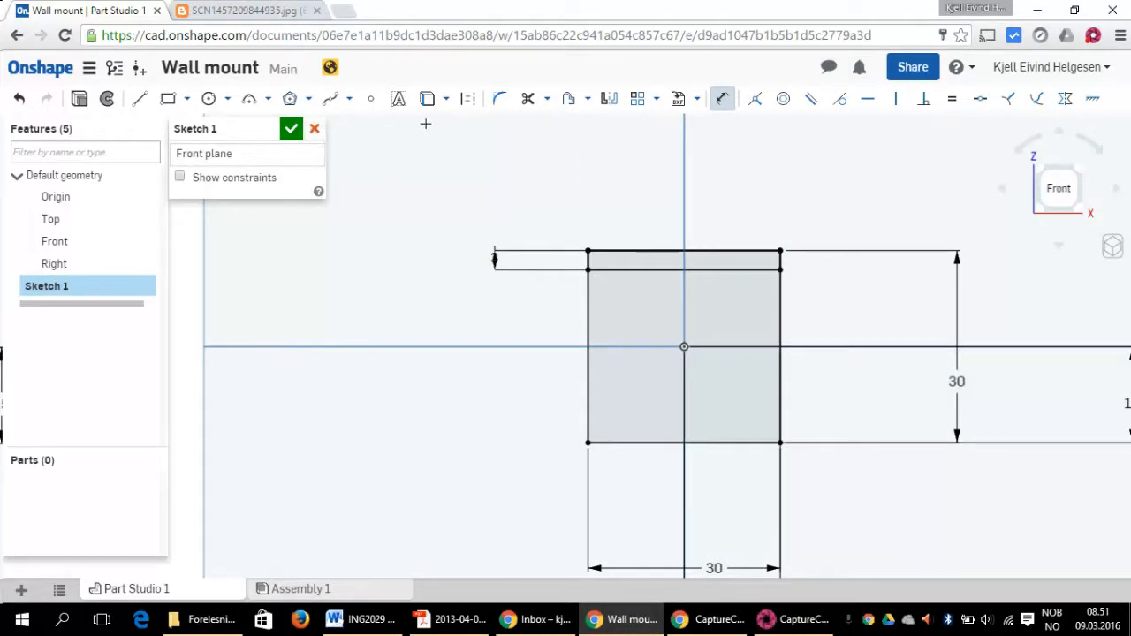
pyautogui.click(291, 128)
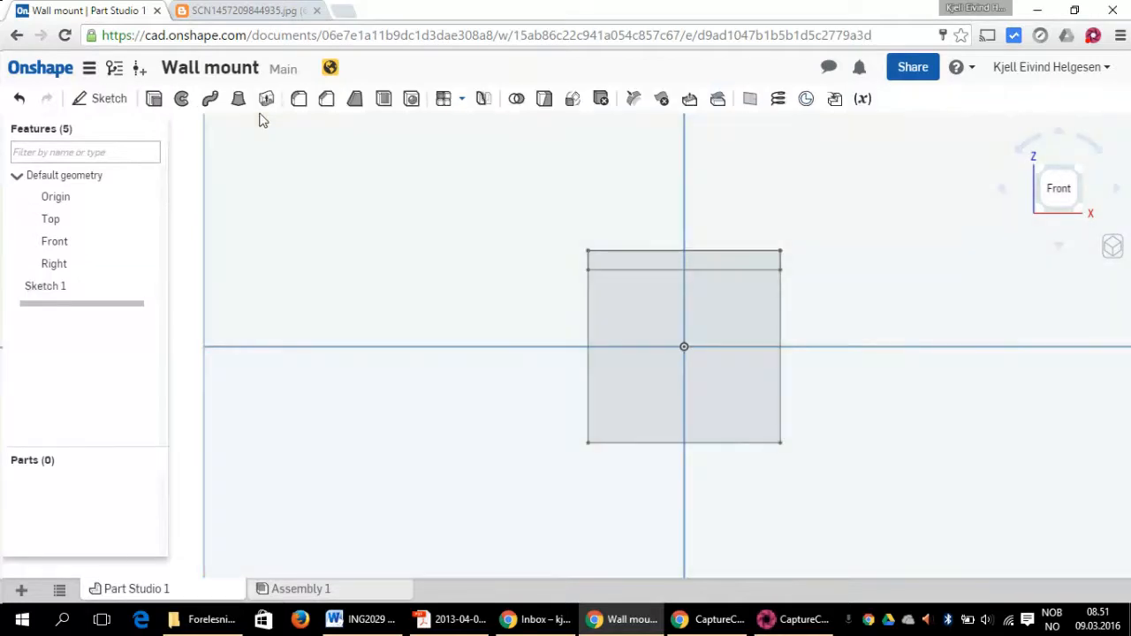
# Step: Start a solid extrusion of the large region below the 3 mm strip and check the reference drawing for its thickness
pyautogui.click(152, 101)
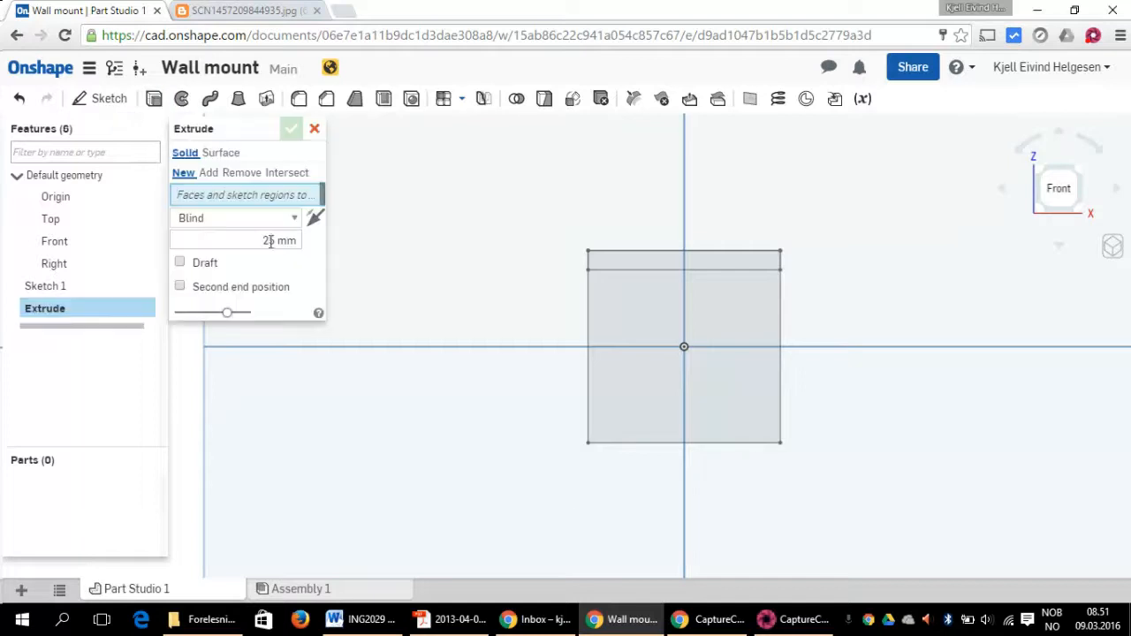
pyautogui.click(621, 299)
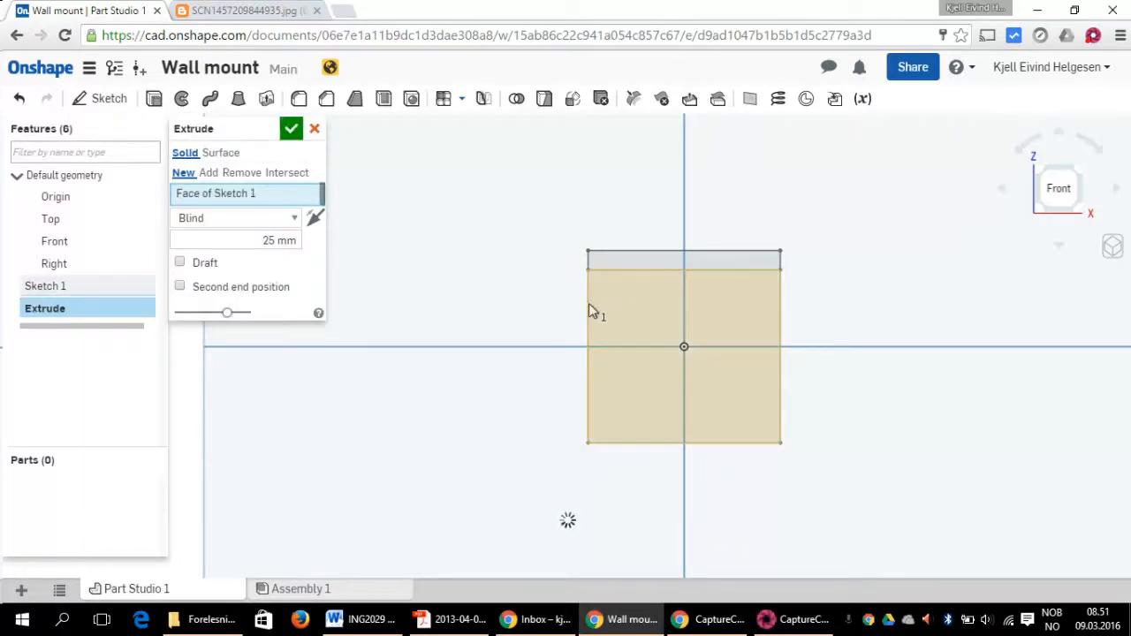
pyautogui.click(1082, 215)
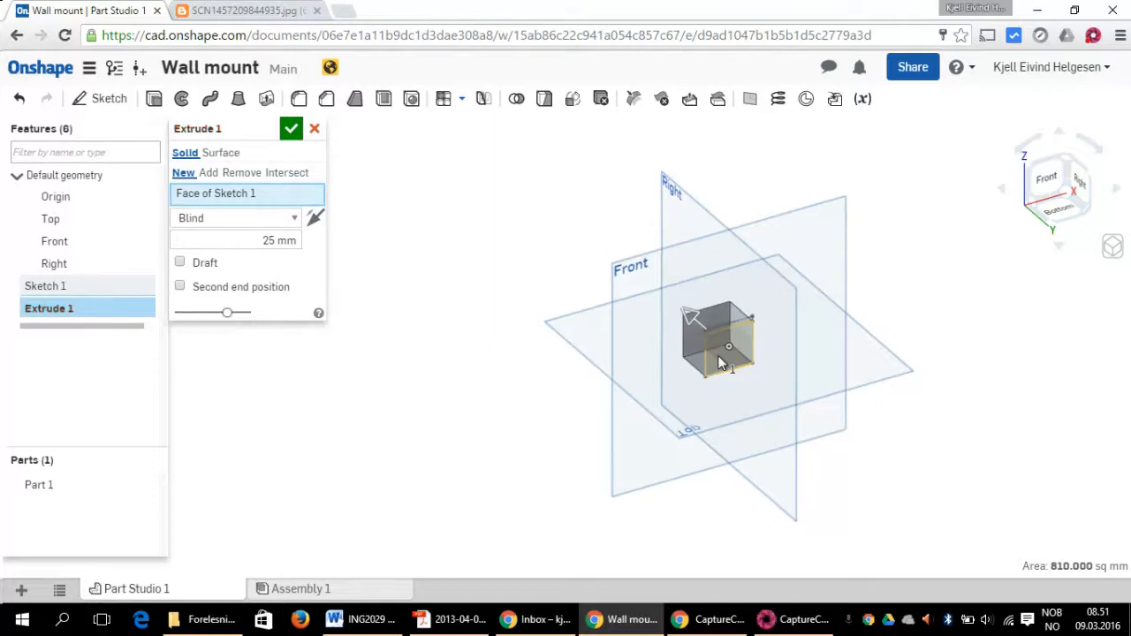
pyautogui.scroll(5, 719, 354)
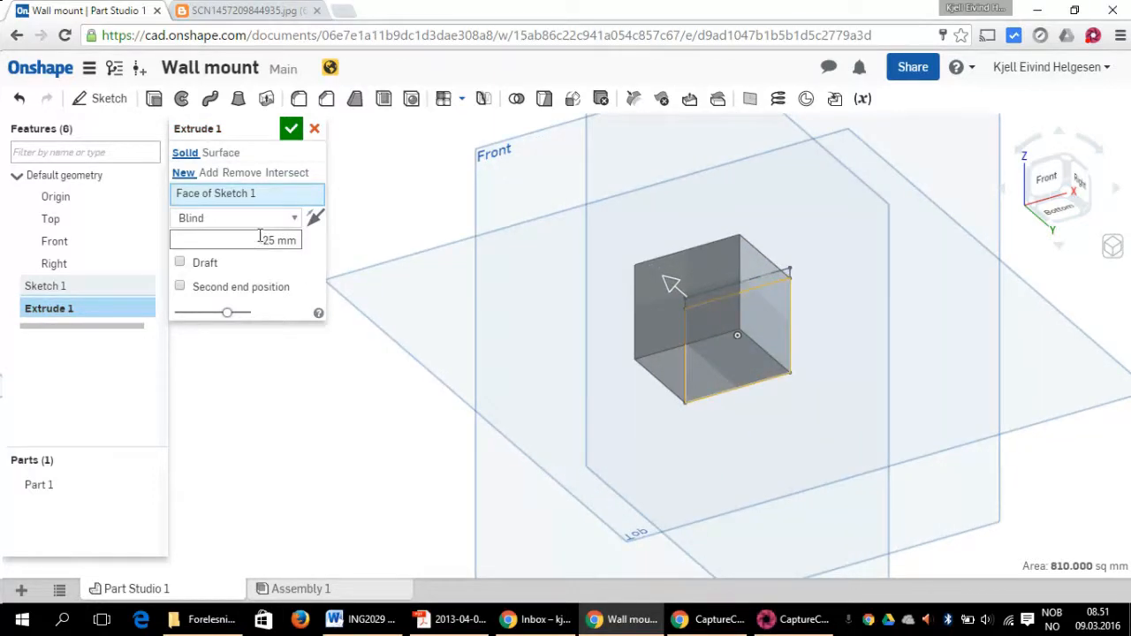
pyautogui.click(199, 9)
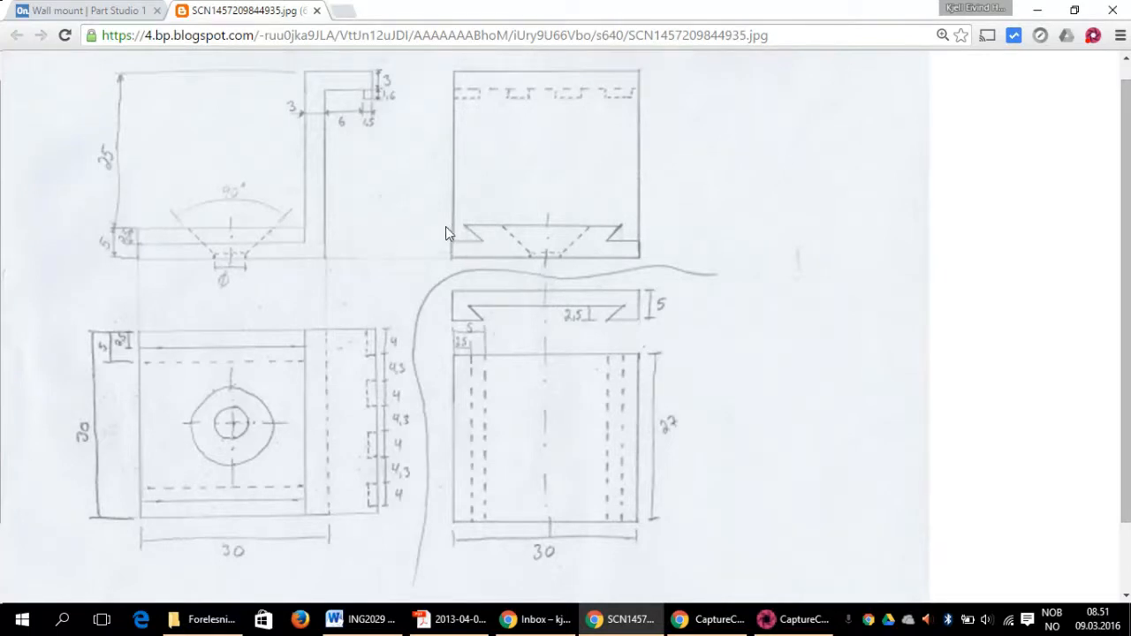
pyautogui.click(106, 11)
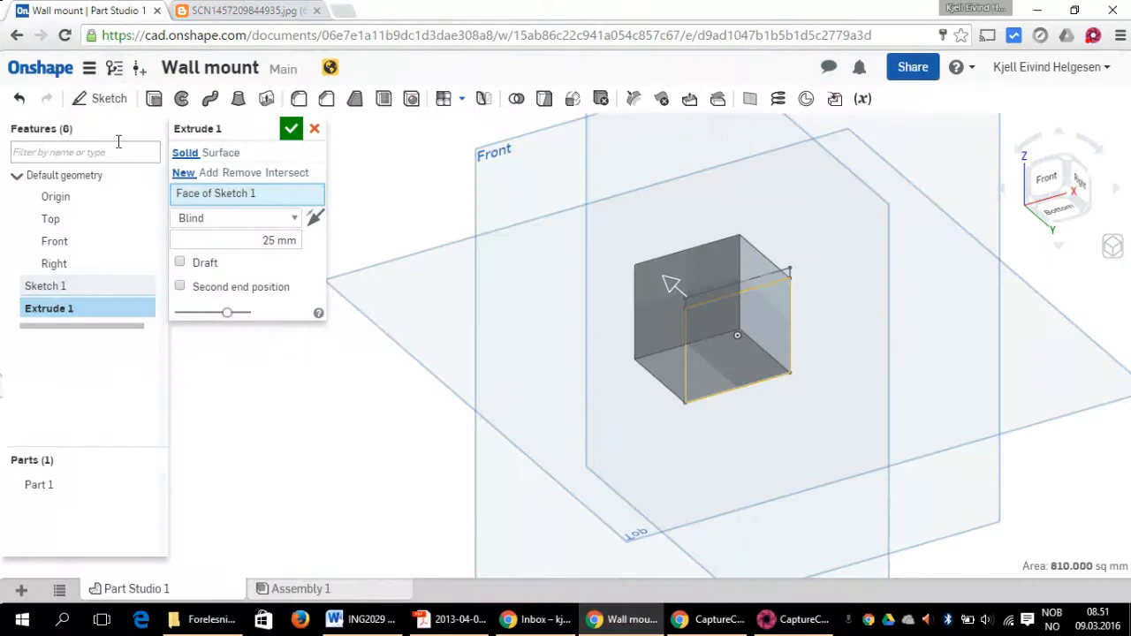
# Step: Set the extrusion depth of the large region to 5 mm and accept it
pyautogui.click(297, 240)
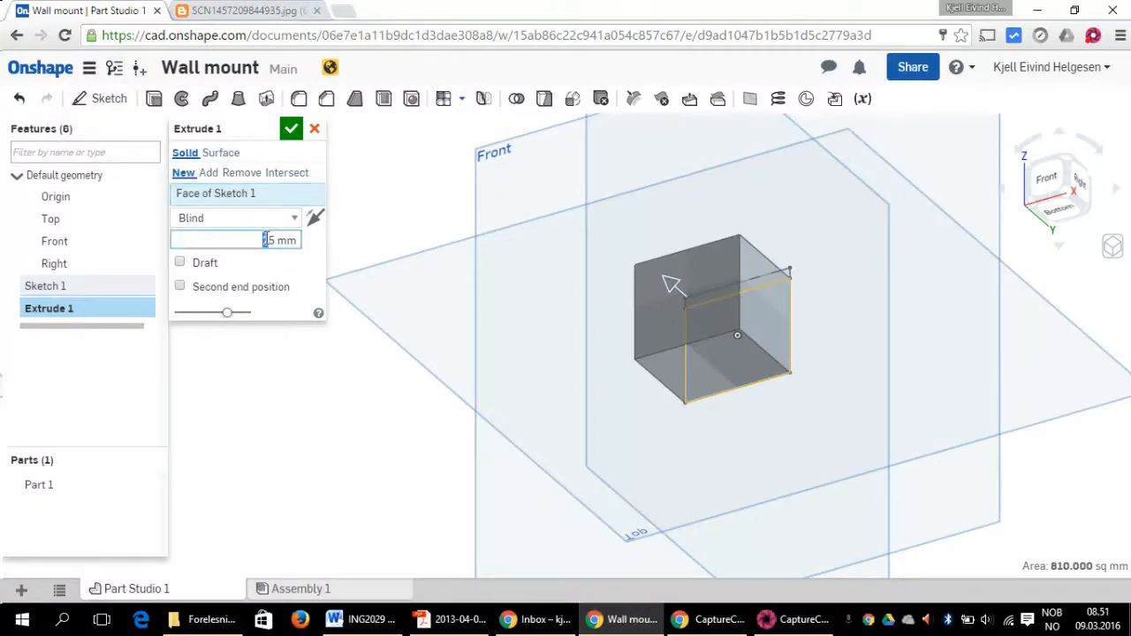
pyautogui.doubleClick(267, 240)
pyautogui.press('BackSpace')
pyautogui.write('5mm')
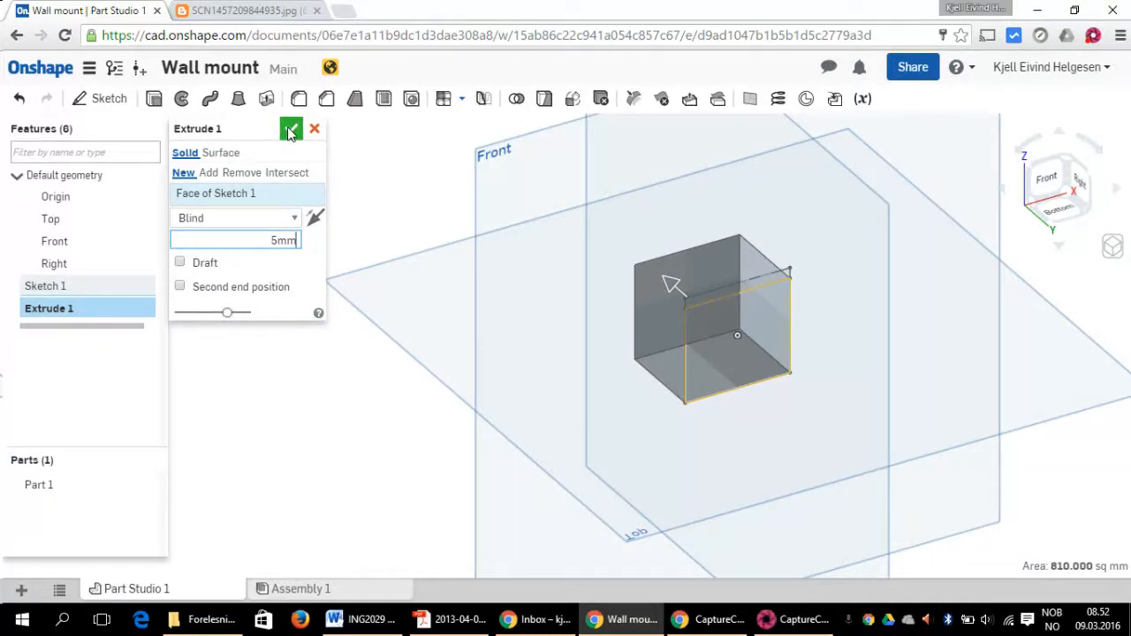
pyautogui.press('Return')
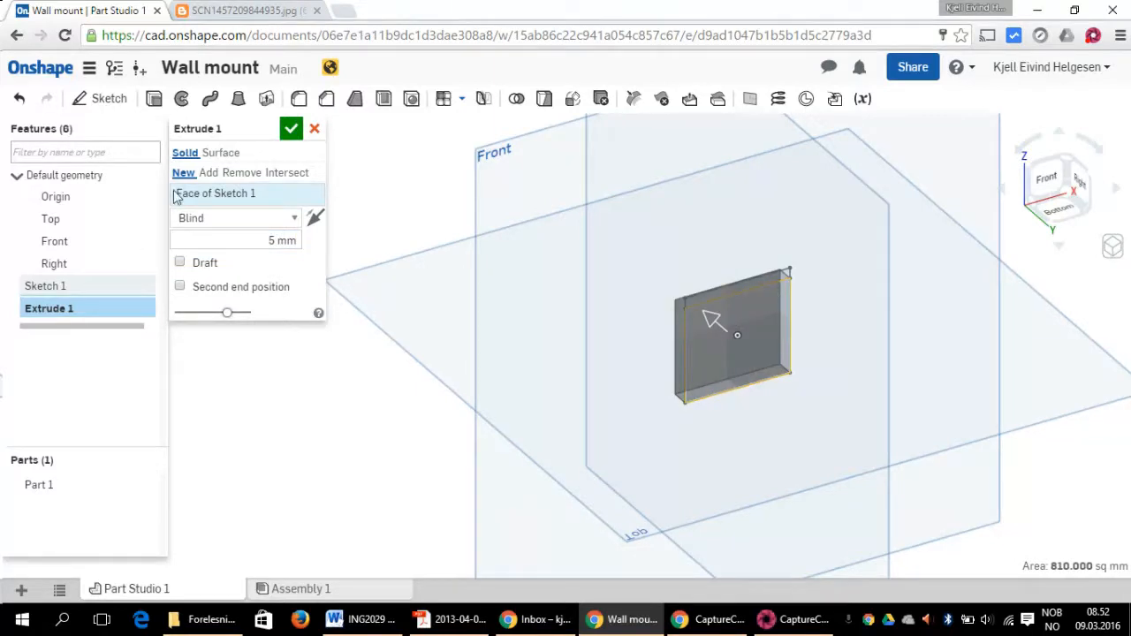
pyautogui.click(292, 131)
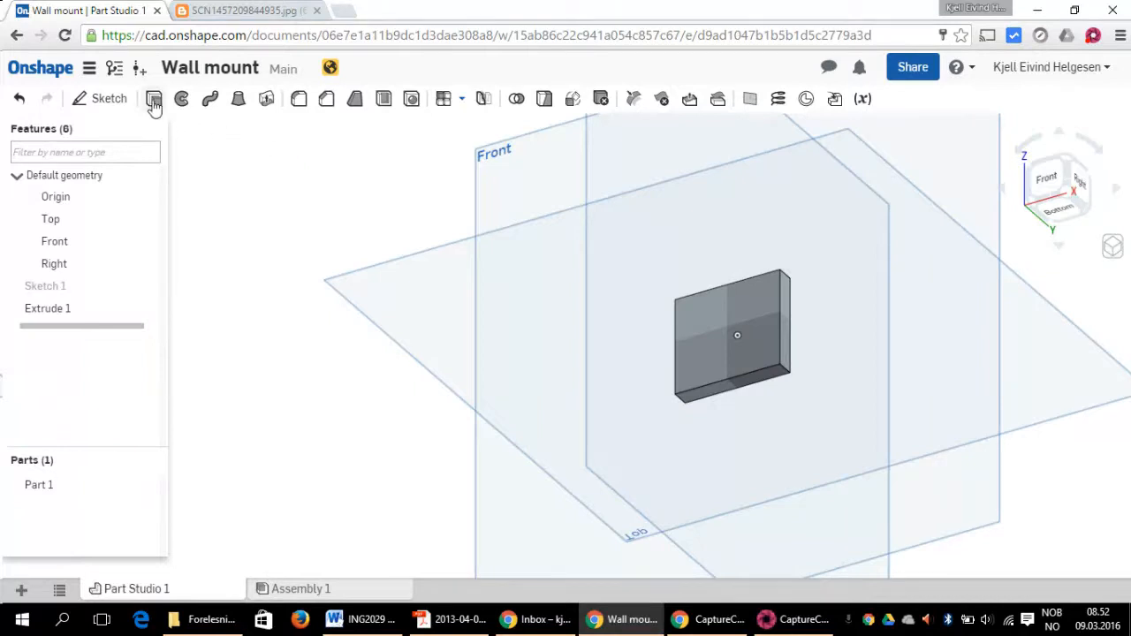
pyautogui.click(64, 286)
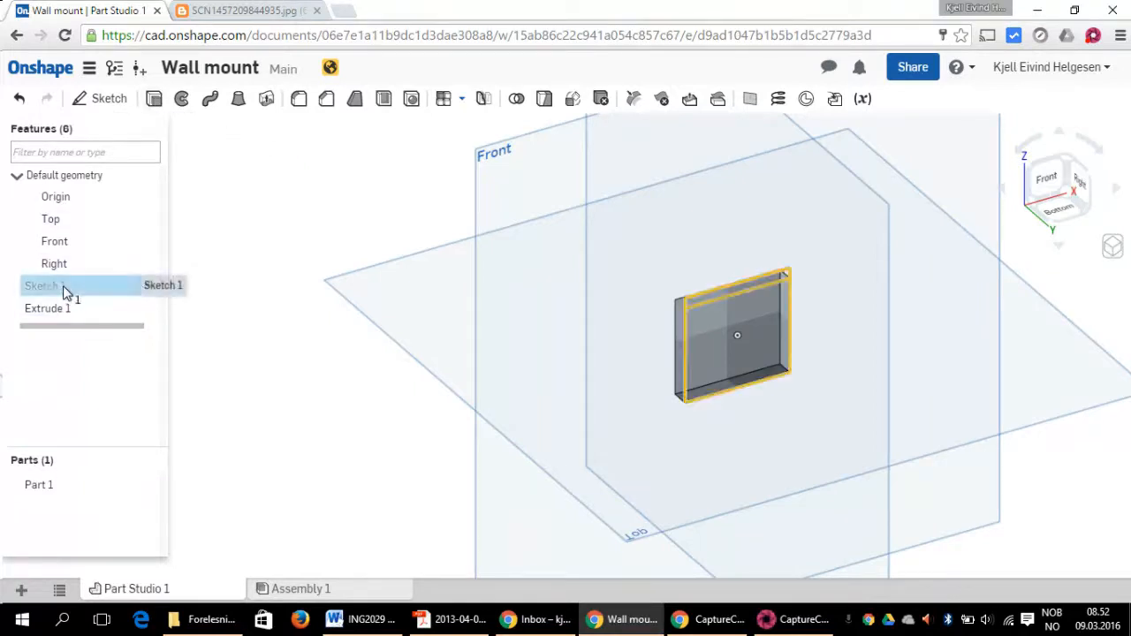
pyautogui.click(152, 101)
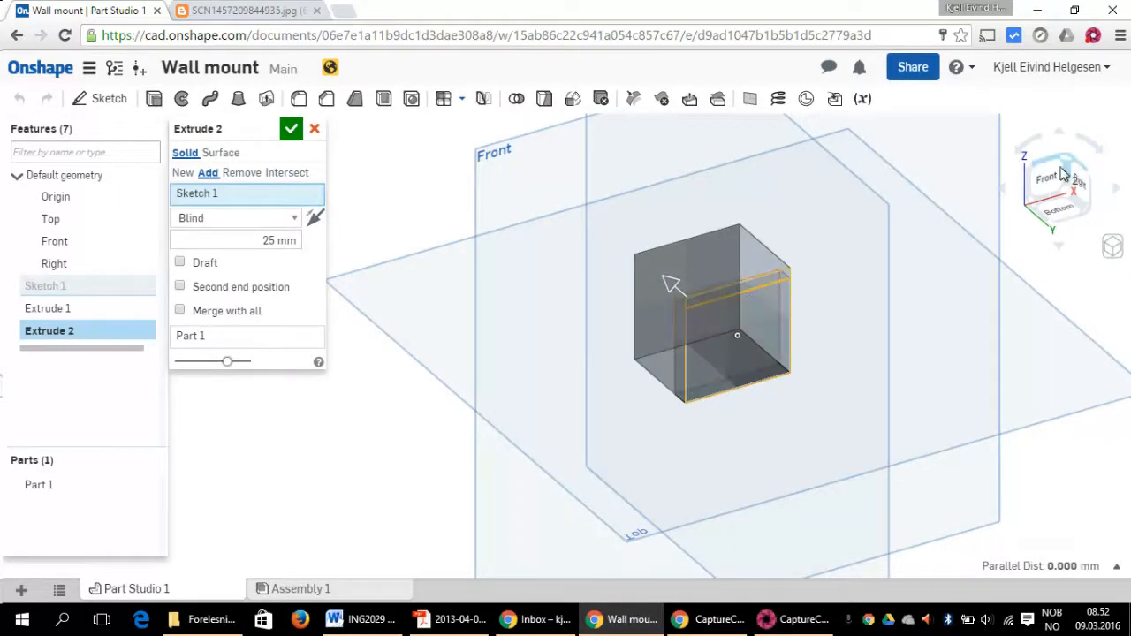
pyautogui.moveTo(1064, 184)
pyautogui.mouseDown()
pyautogui.moveTo(1068, 201)
pyautogui.moveTo(1052, 188)
pyautogui.moveTo(1065, 186)
pyautogui.moveTo(1038, 199)
pyautogui.moveTo(1050, 187)
pyautogui.moveTo(1039, 182)
pyautogui.mouseUp()
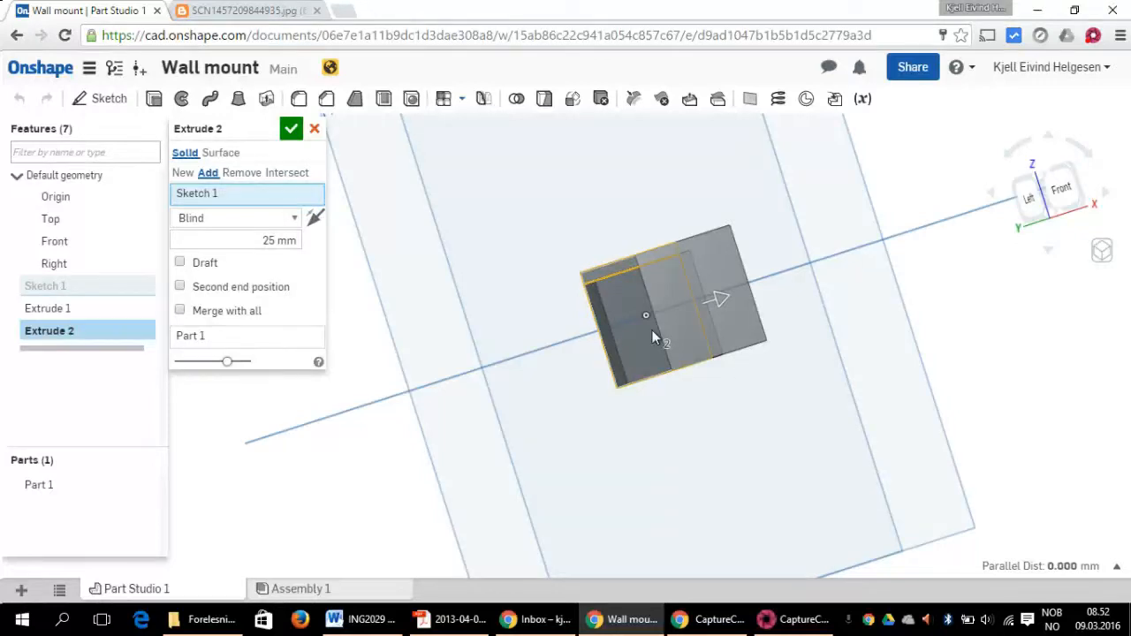
pyautogui.rightClick(612, 324)
pyautogui.click(597, 274)
pyautogui.click(591, 271)
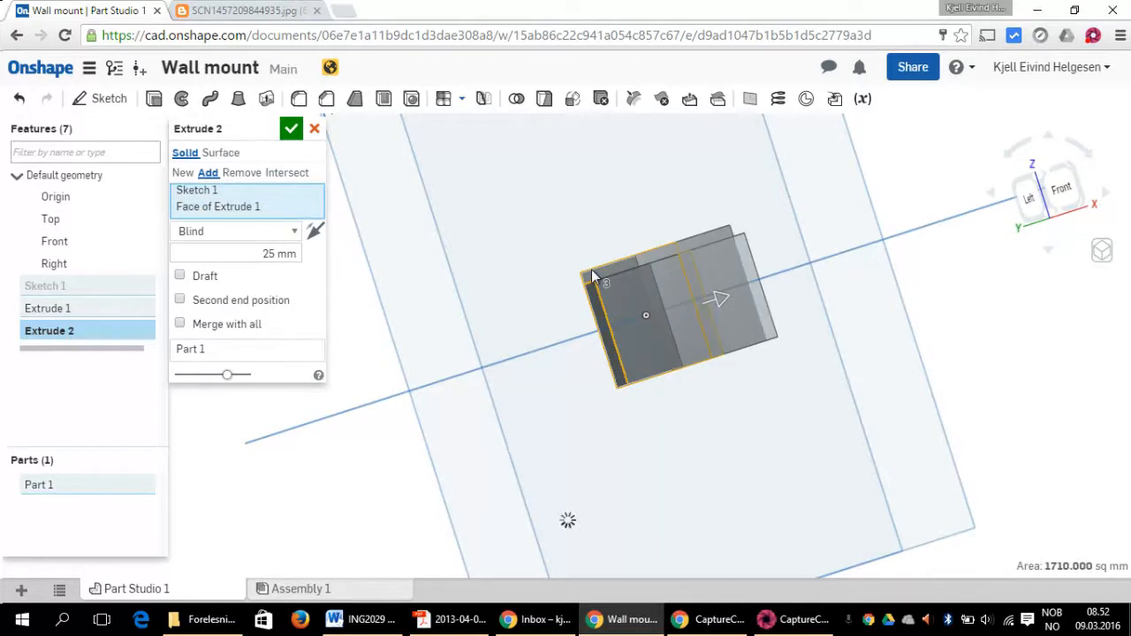
pyautogui.click(593, 272)
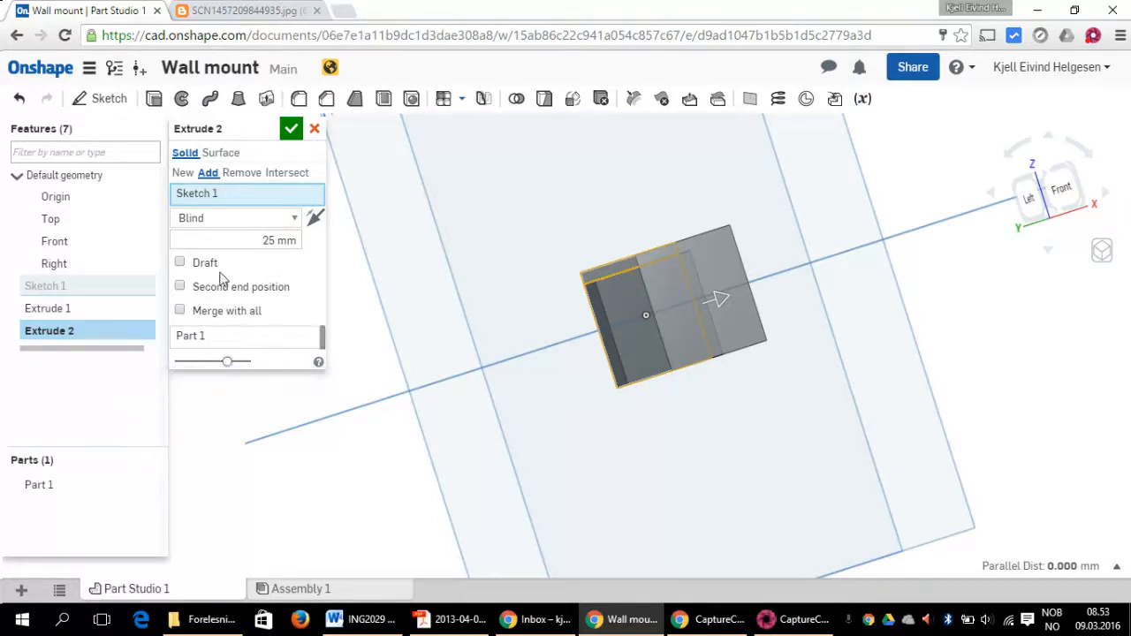
pyautogui.click(295, 220)
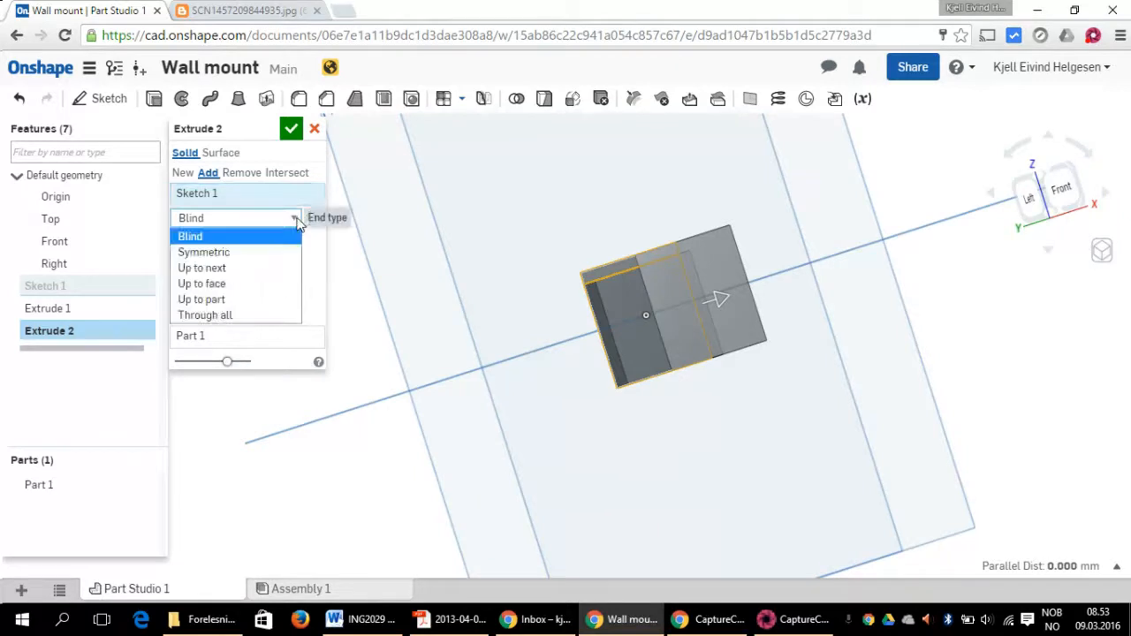
pyautogui.click(296, 219)
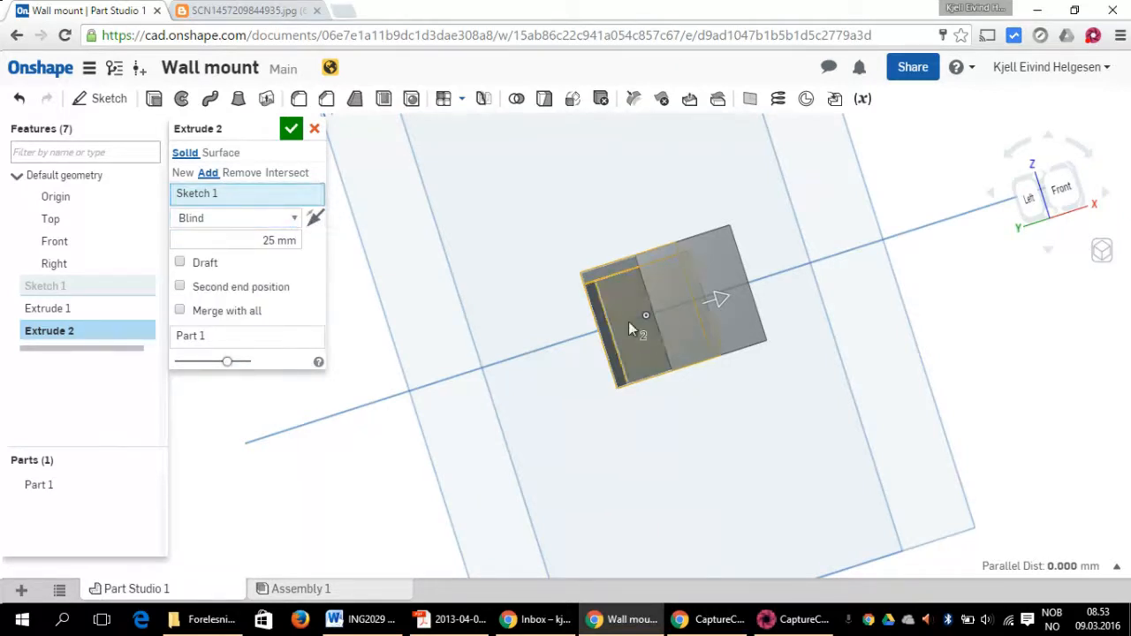
pyautogui.click(610, 272)
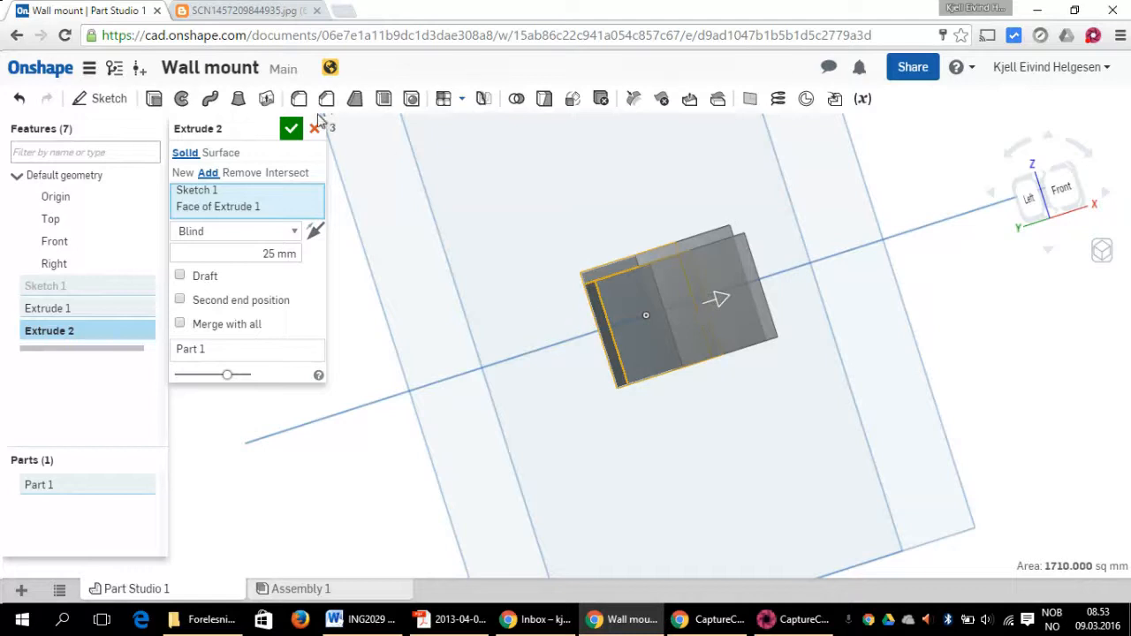
pyautogui.click(315, 129)
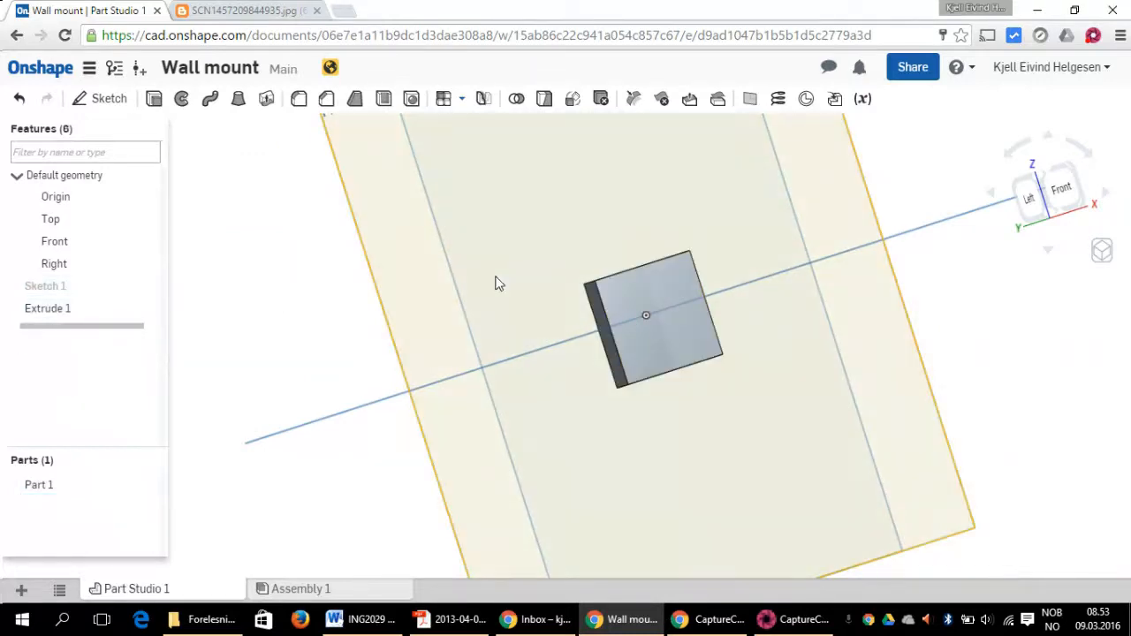
pyautogui.click(37, 286)
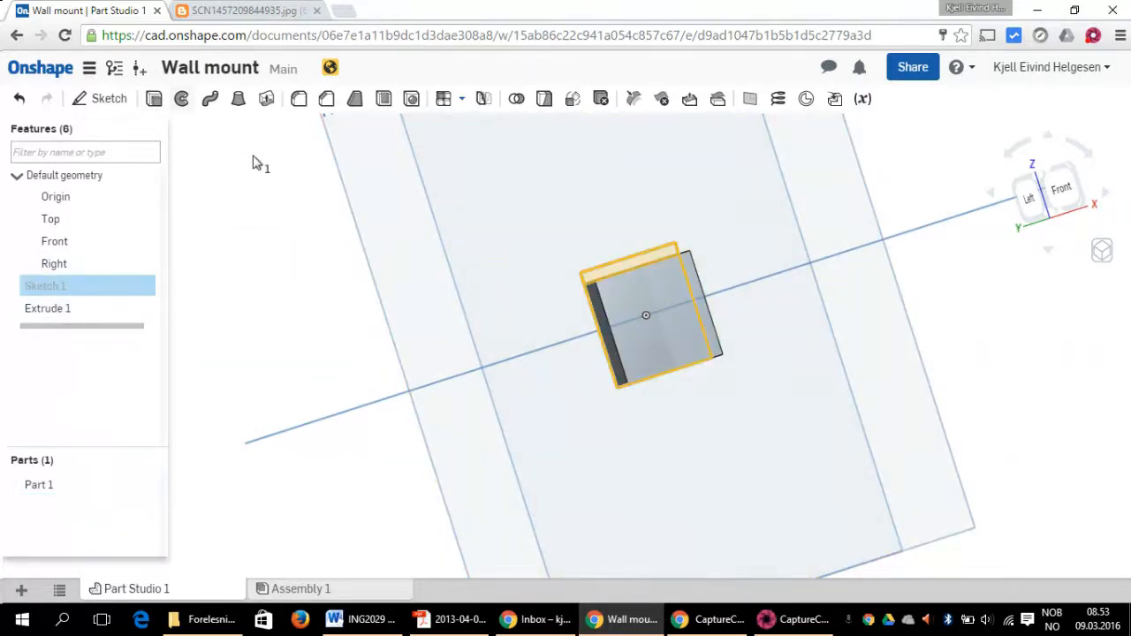
pyautogui.click(606, 274)
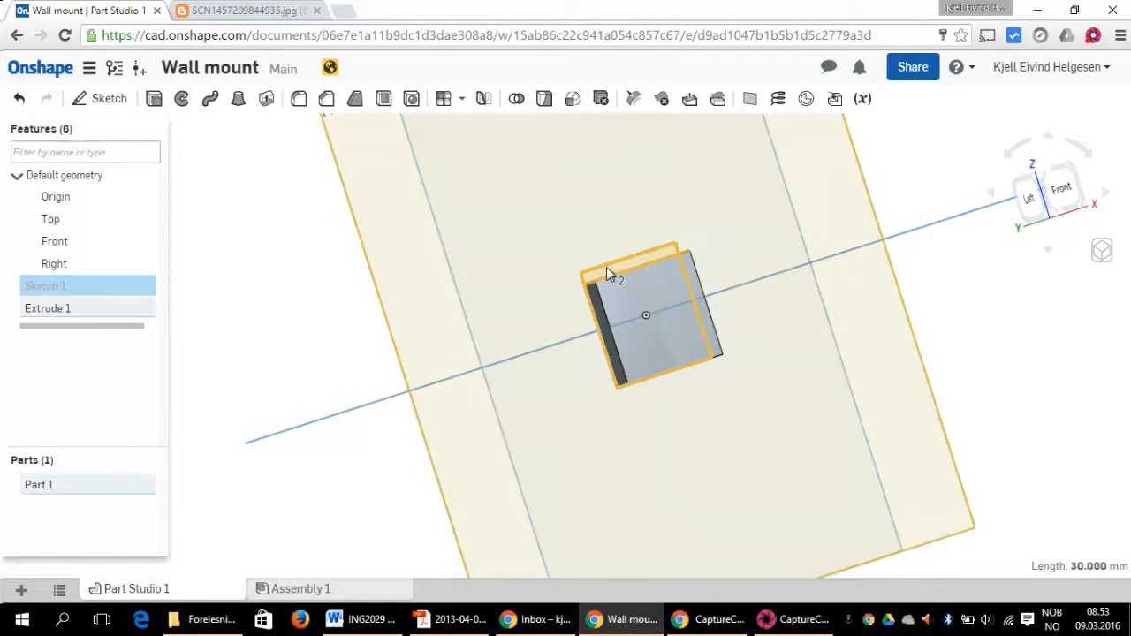
pyautogui.click(476, 285)
pyautogui.click(301, 276)
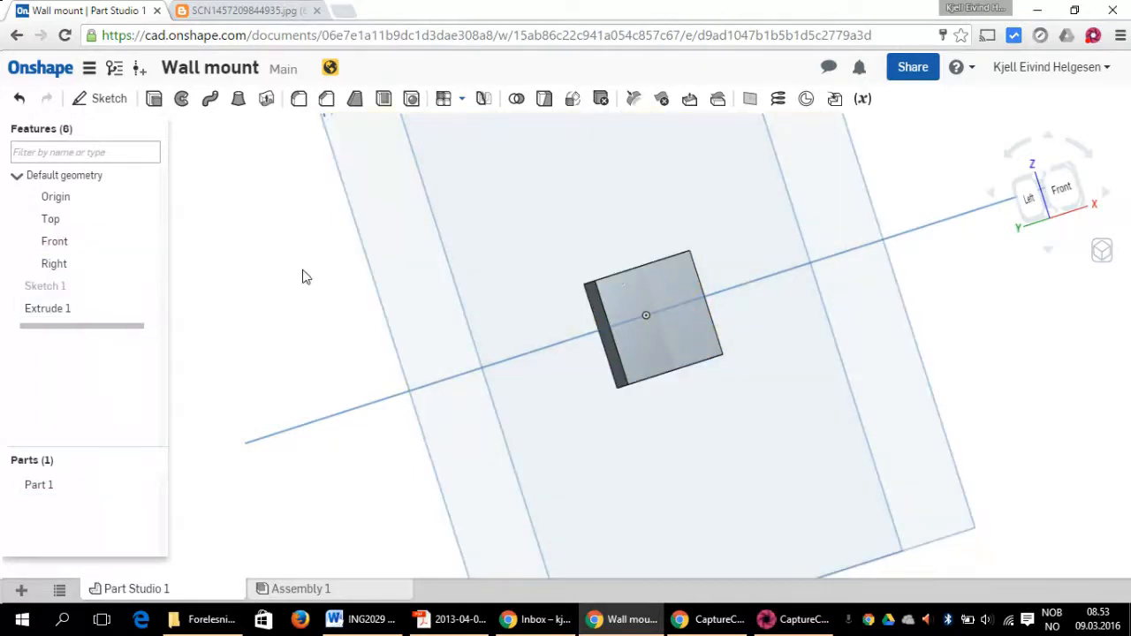
# Step: Start another extrusion in Add mode, clear the whole-sketch selection, show Sketch 1 and select only its 3 mm strip region
pyautogui.click(155, 100)
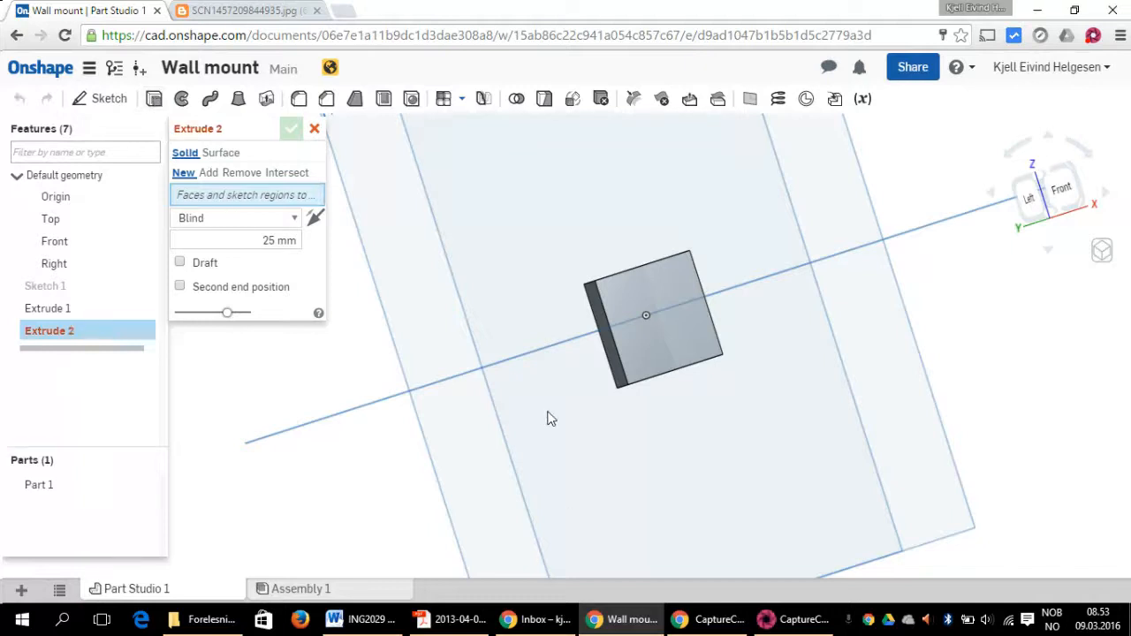
pyautogui.click(72, 293)
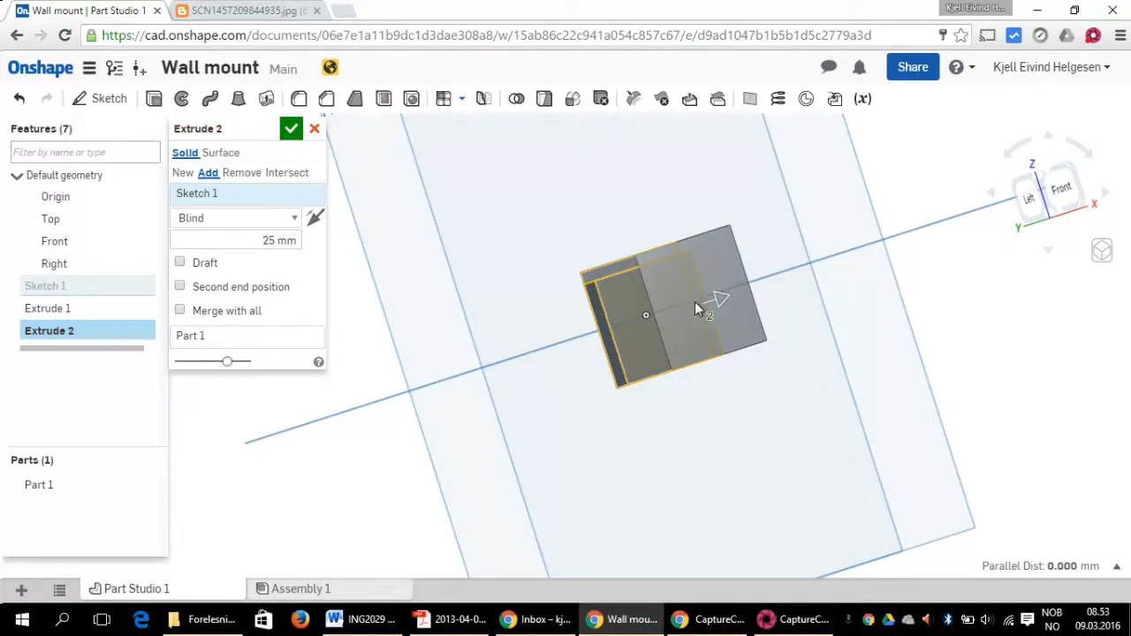
pyautogui.moveTo(712, 300); pyautogui.dragTo(551, 342)
pyautogui.click(574, 342)
pyautogui.click(599, 305)
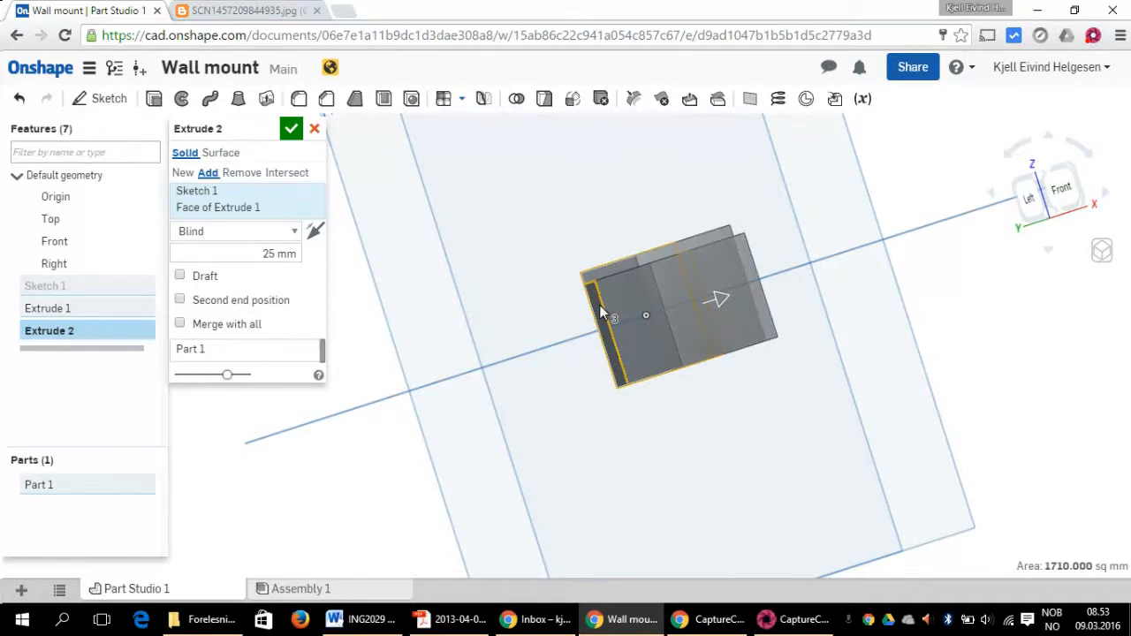
pyautogui.rightClick(599, 305)
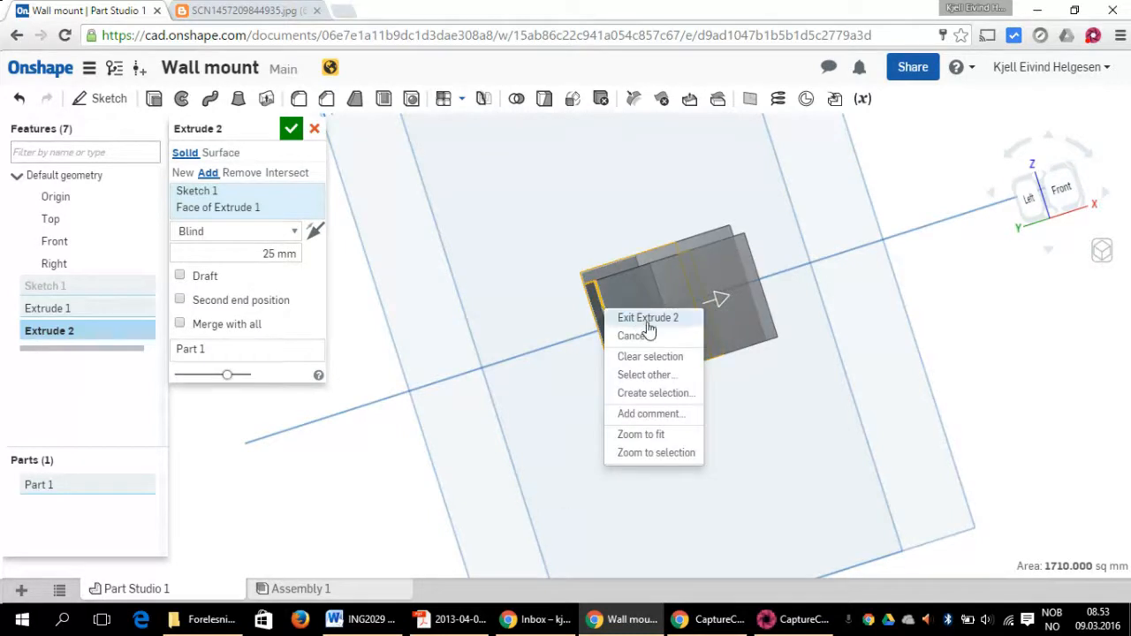
pyautogui.click(651, 356)
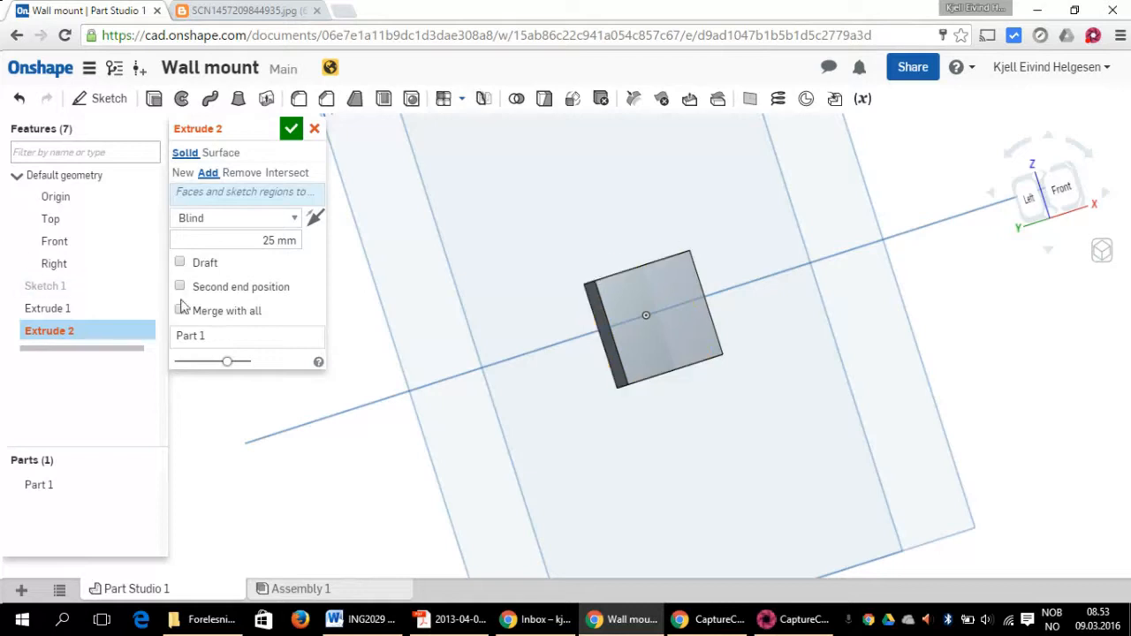
pyautogui.click(147, 289)
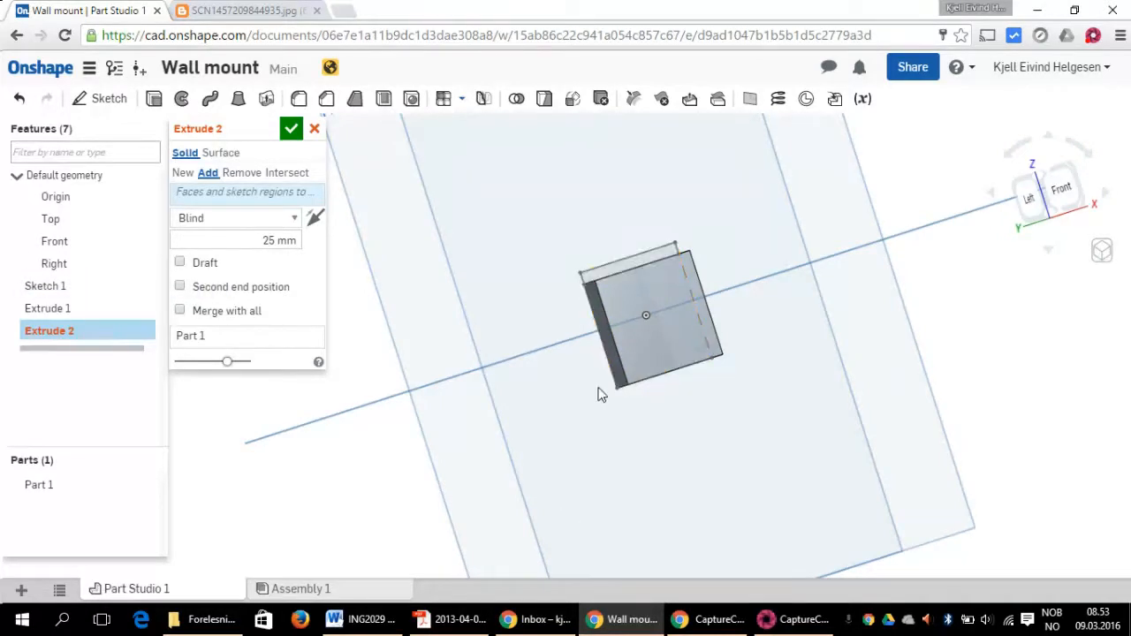
pyautogui.click(618, 267)
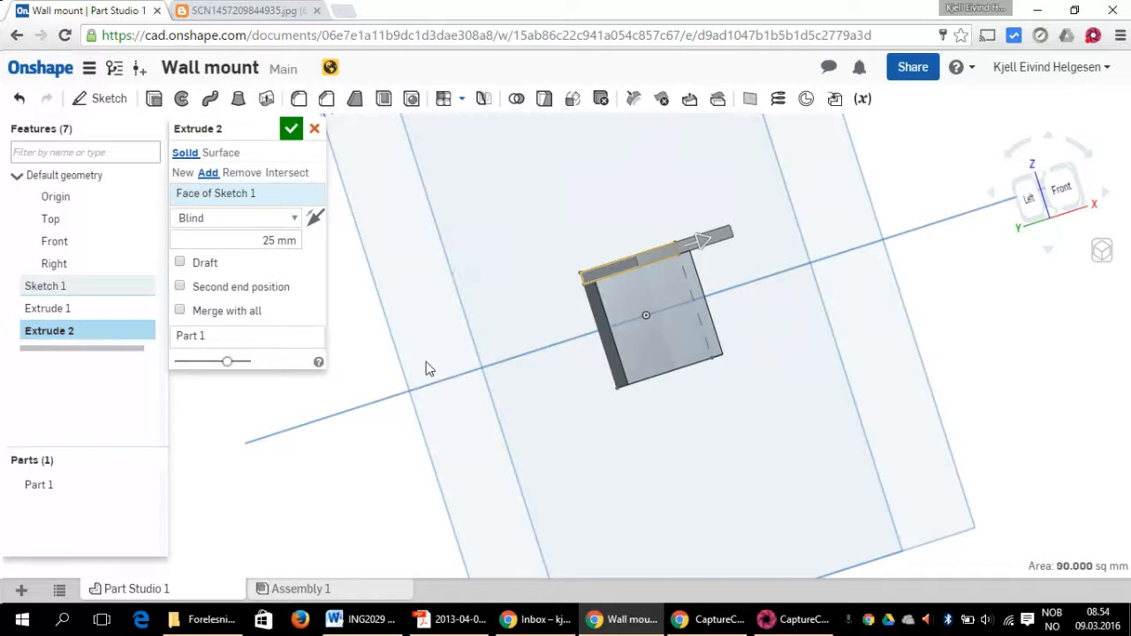
# Step: Check the reference drawing, set the strip's extrusion depth to 30 mm and accept it
pyautogui.click(217, 10)
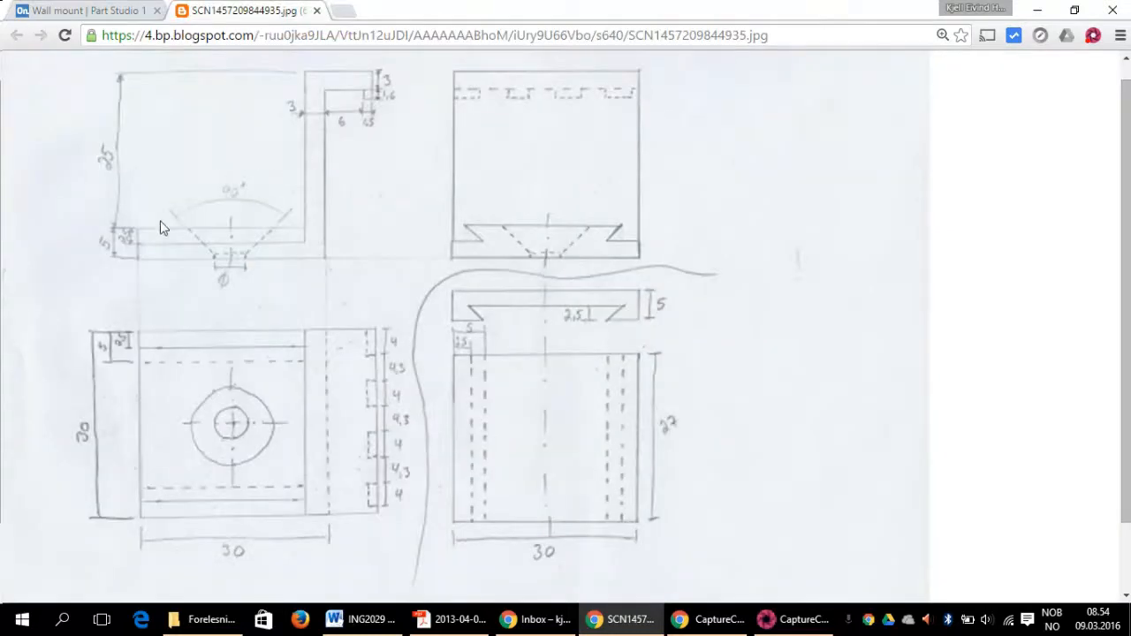
pyautogui.click(79, 10)
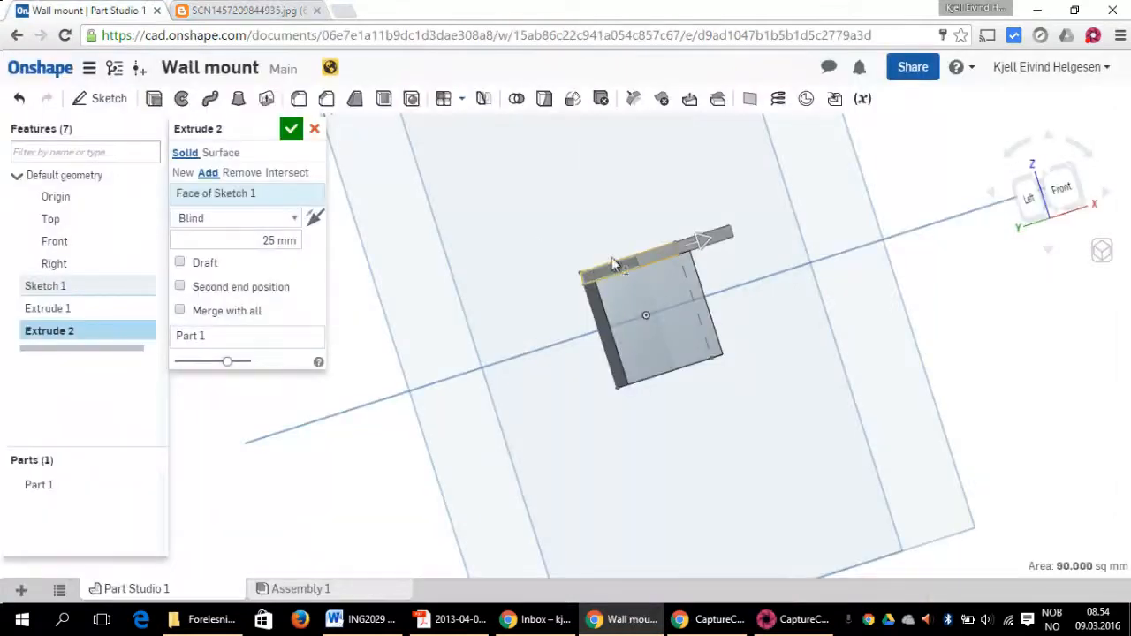
pyautogui.click(251, 240)
pyautogui.write('30')
pyautogui.press('Return')
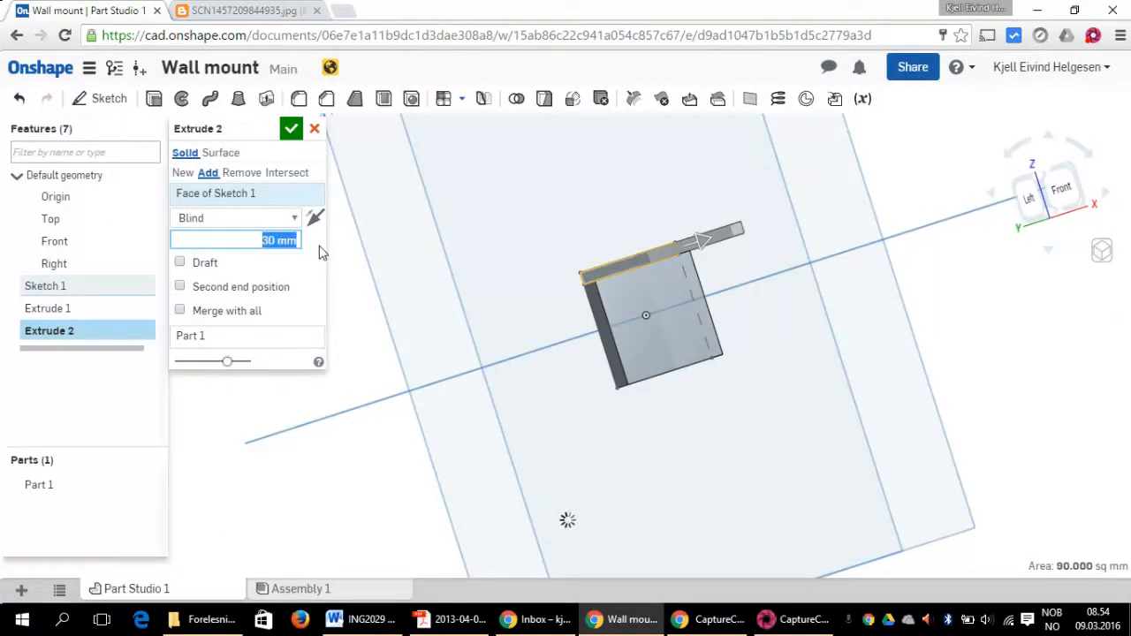
pyautogui.click(291, 128)
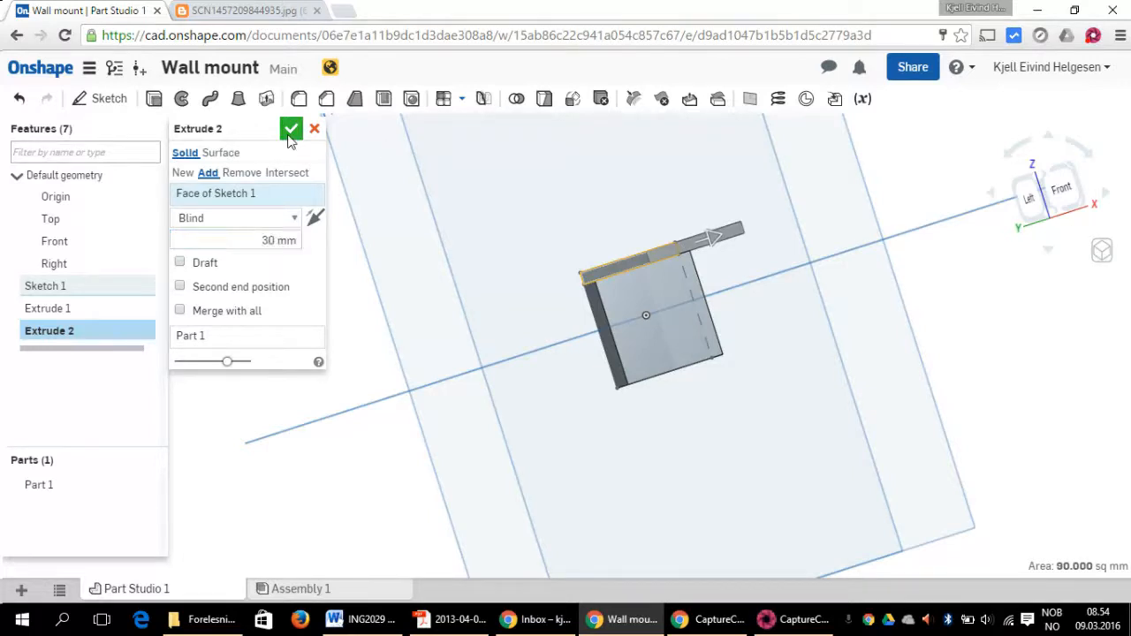
# Step: Start a sketch on the base's narrow end face opposite the upright and view it normal to the sketch plane
pyautogui.moveTo(1031, 206)
pyautogui.mouseDown()
pyautogui.moveTo(1032, 183)
pyautogui.moveTo(983, 153)
pyautogui.moveTo(1065, 219)
pyautogui.moveTo(1078, 205)
pyautogui.moveTo(1027, 193)
pyautogui.moveTo(1046, 196)
pyautogui.mouseUp()
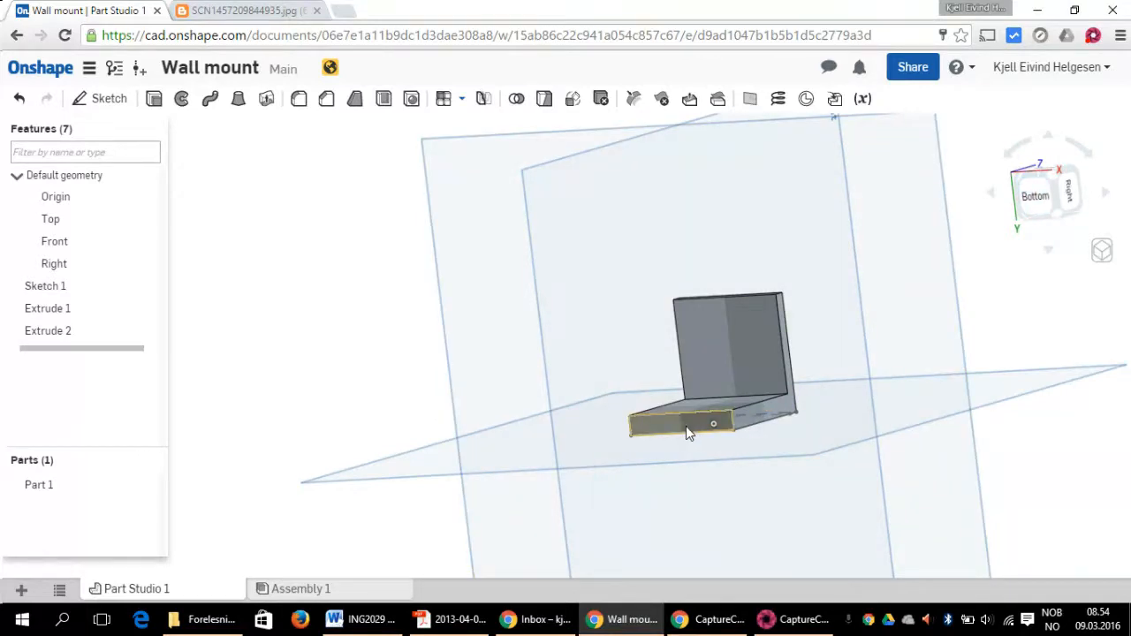
pyautogui.click(110, 99)
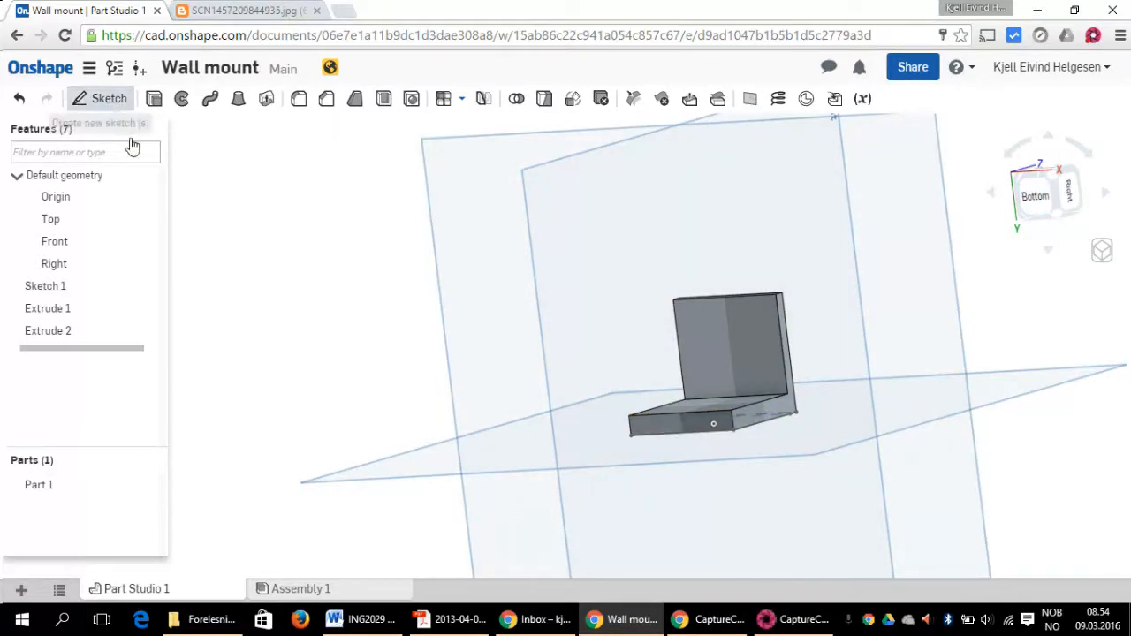
pyautogui.click(709, 421)
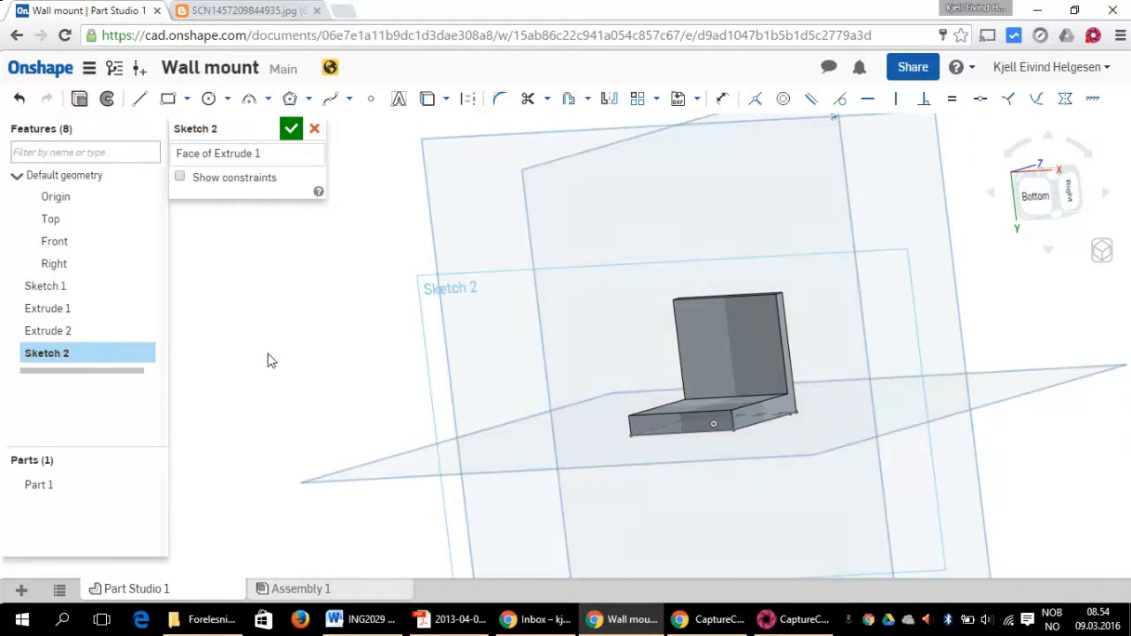
pyautogui.rightClick(311, 316)
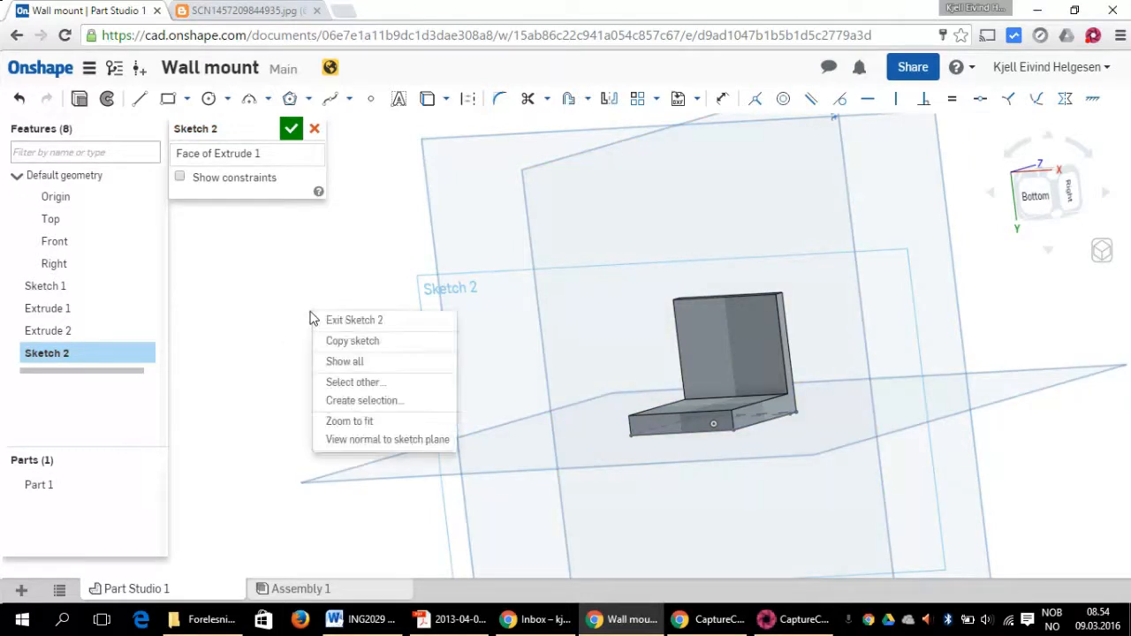
pyautogui.click(390, 440)
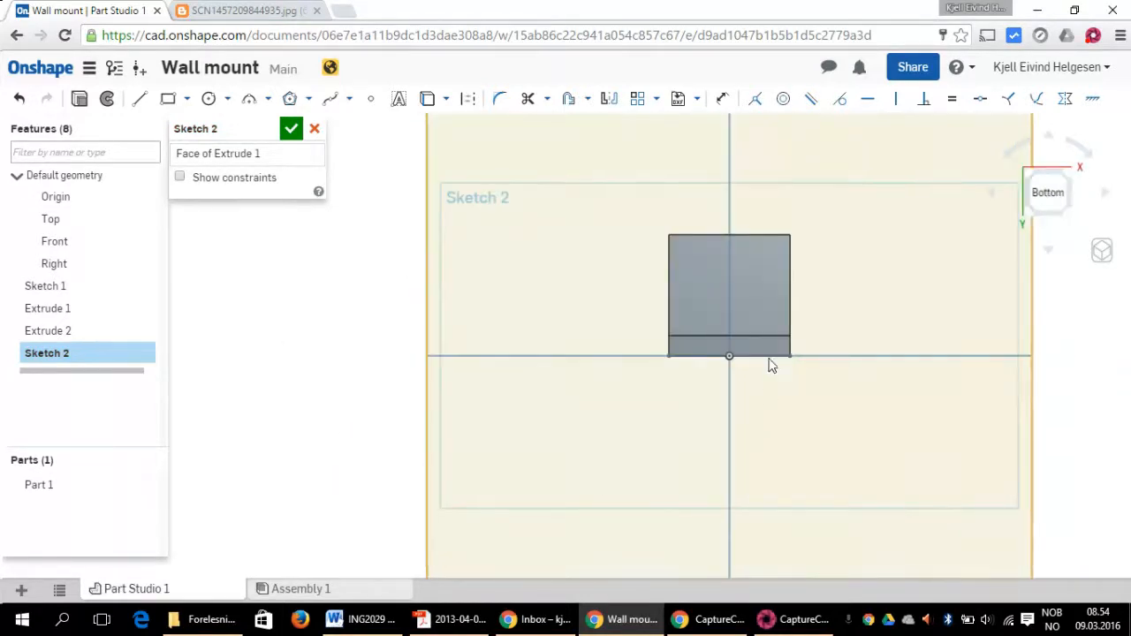
pyautogui.scroll(3, 767, 341)
pyautogui.scroll(4, 766, 337)
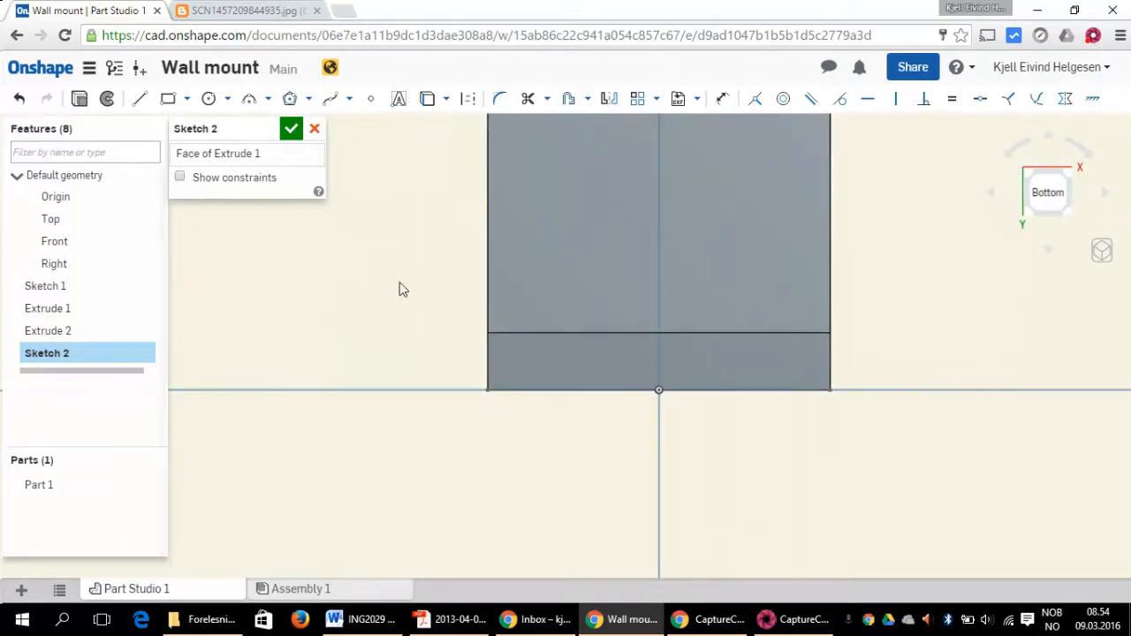
# Step: Check the dovetail in the reference drawing and sketch a 2.5 mm line from the end face's upper left corner along its upper edge
pyautogui.click(228, 10)
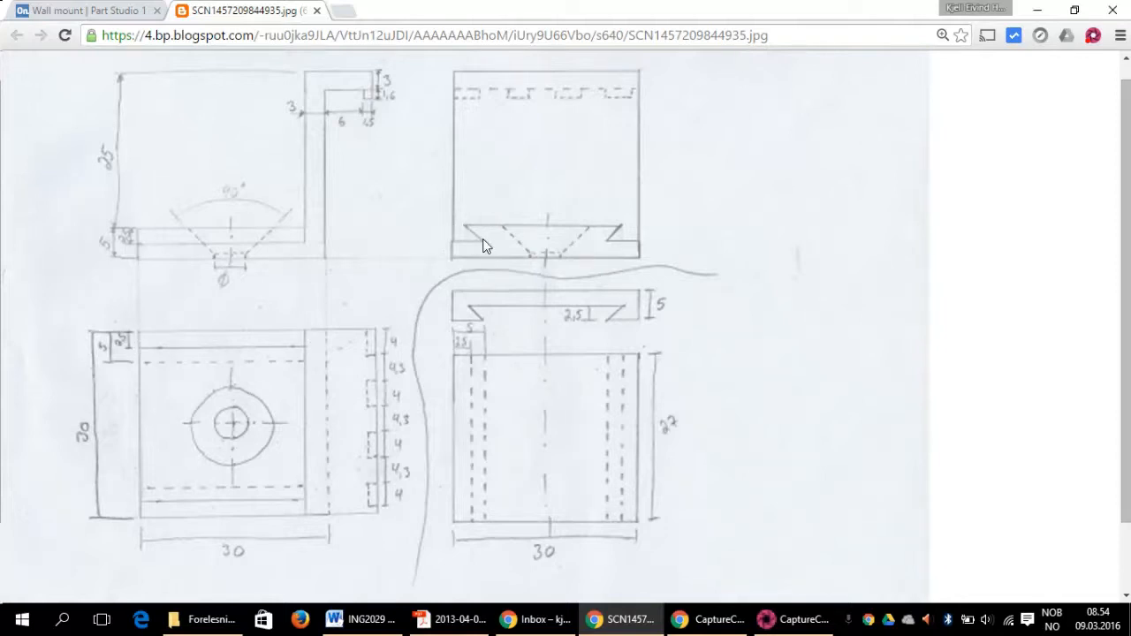
pyautogui.click(88, 9)
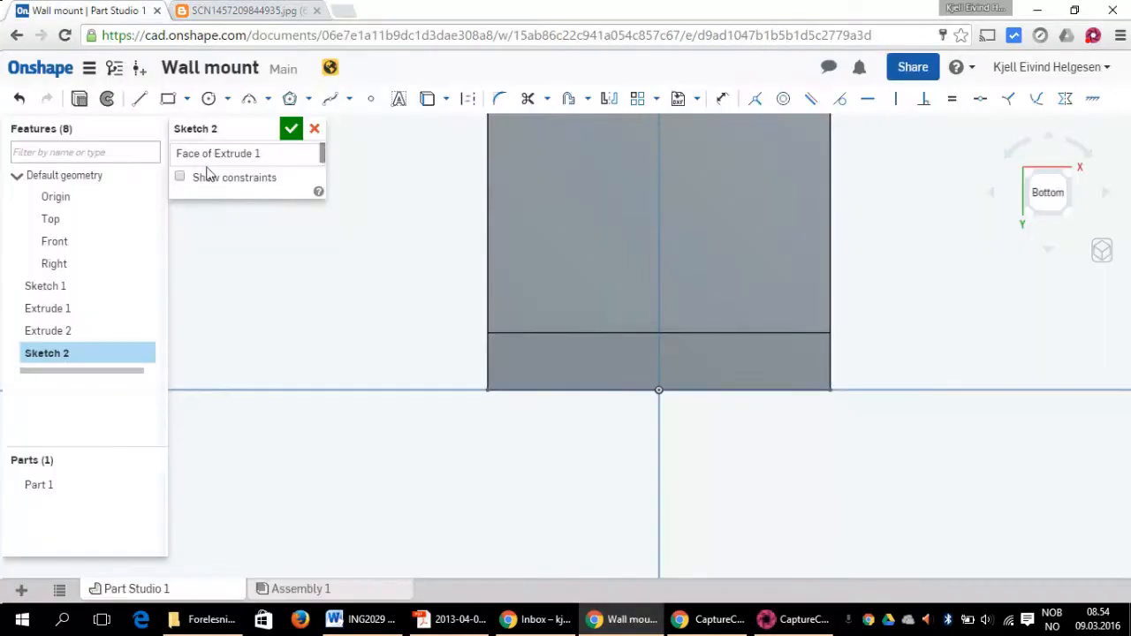
pyautogui.click(139, 98)
pyautogui.click(486, 334)
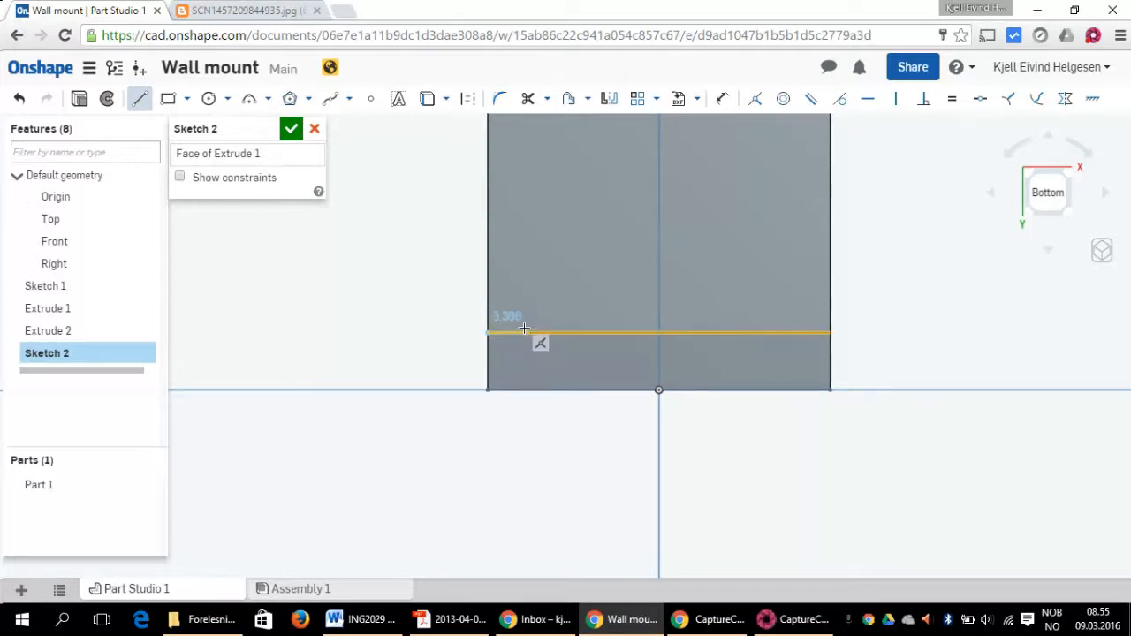
pyautogui.click(519, 328)
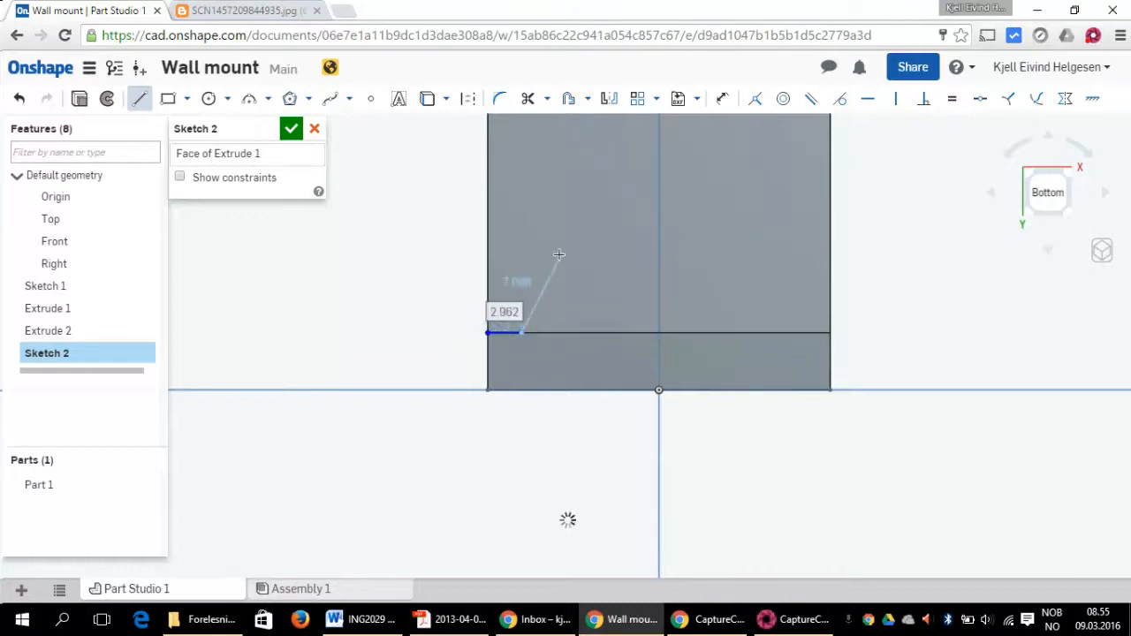
pyautogui.write('2')
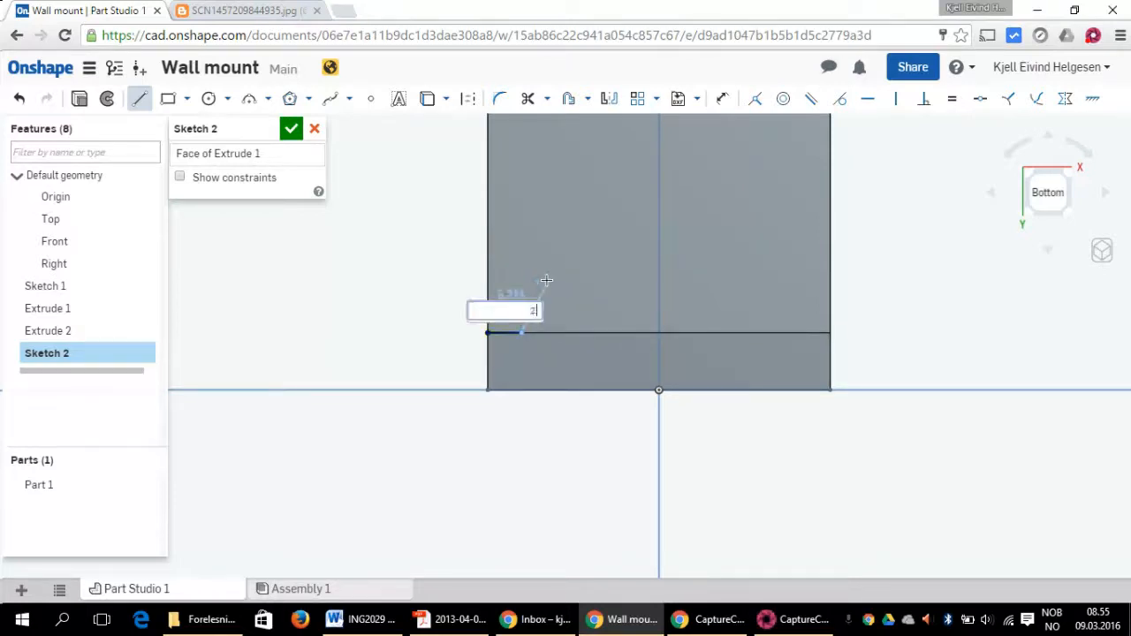
pyautogui.write('.5')
pyautogui.press('Return')
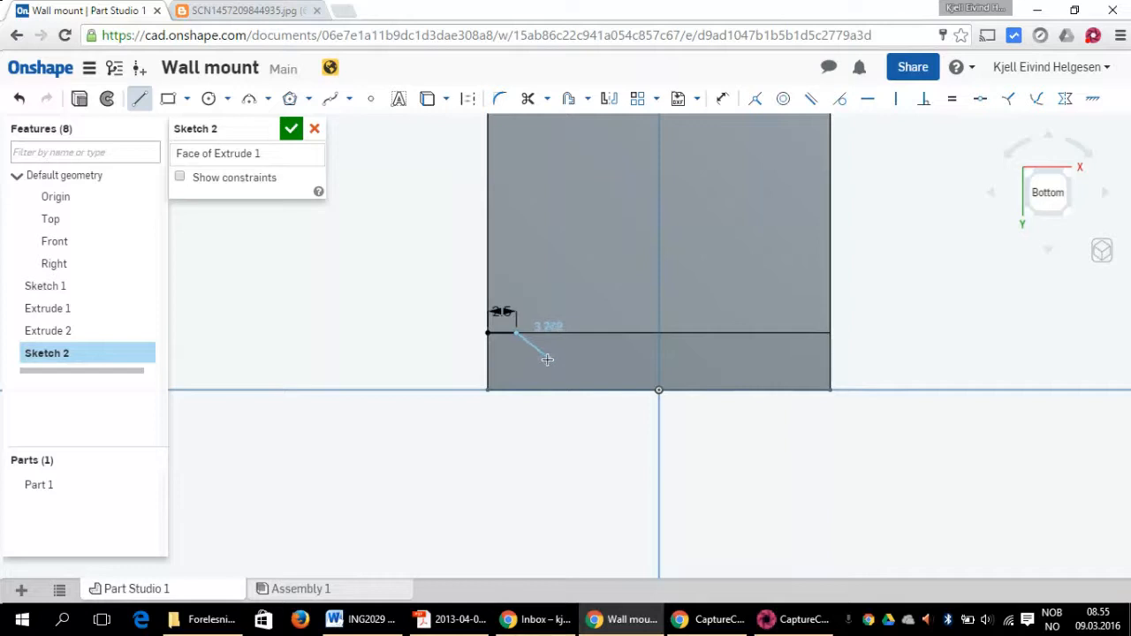
# Step: Continue the notch profile with an inward-slanting line about 3.7 mm long and a horizontal line about 5.4 mm long back to the side edge
pyautogui.click(548, 357)
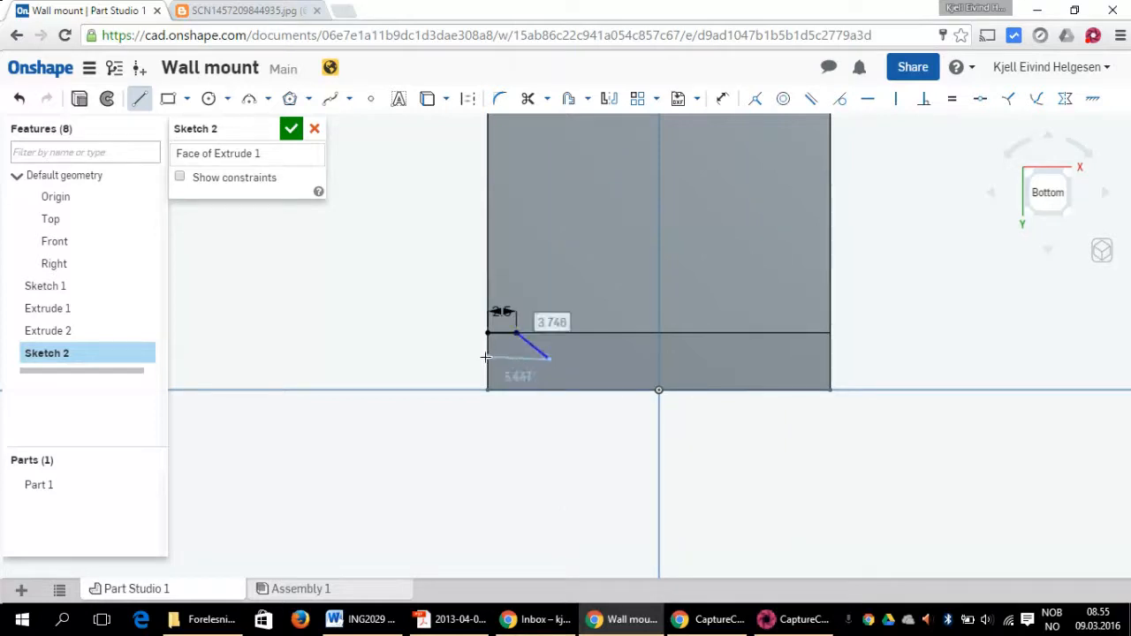
pyautogui.click(485, 361)
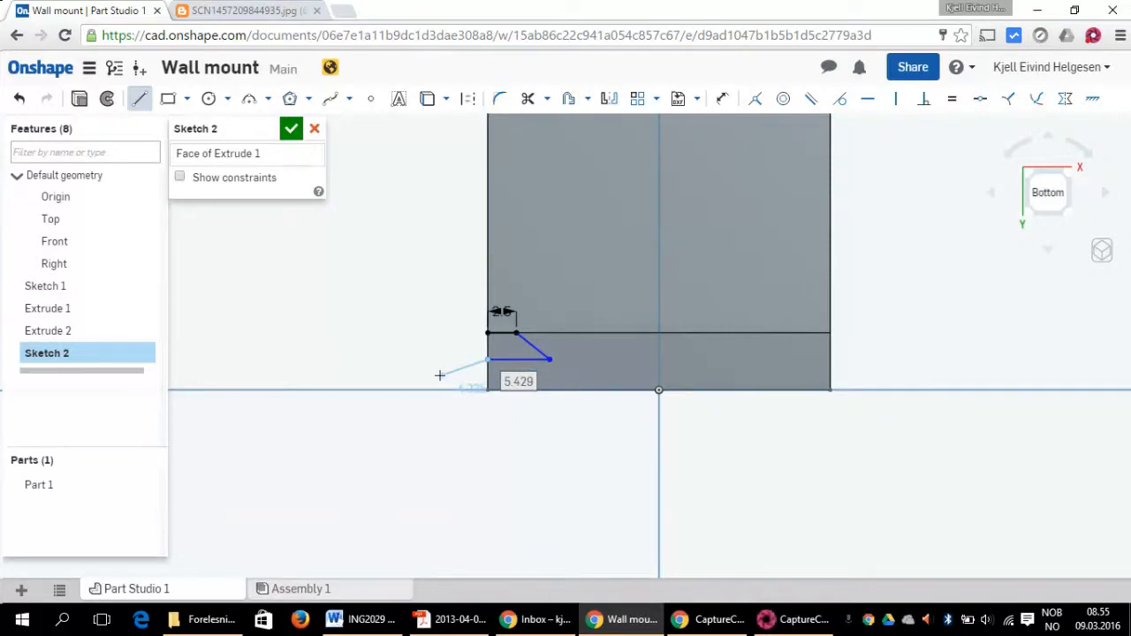
pyautogui.press('Escape')
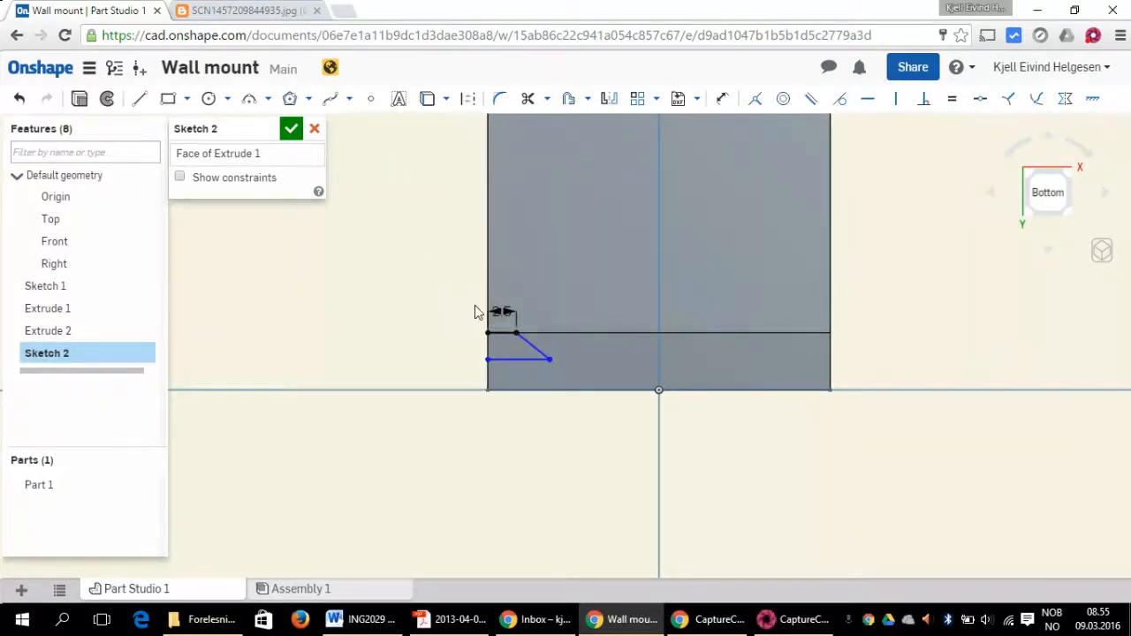
# Step: Dimension the notch profile's lower horizontal line and set its length to 5 mm
pyautogui.click(501, 99)
pyautogui.click(722, 98)
pyautogui.click(519, 360)
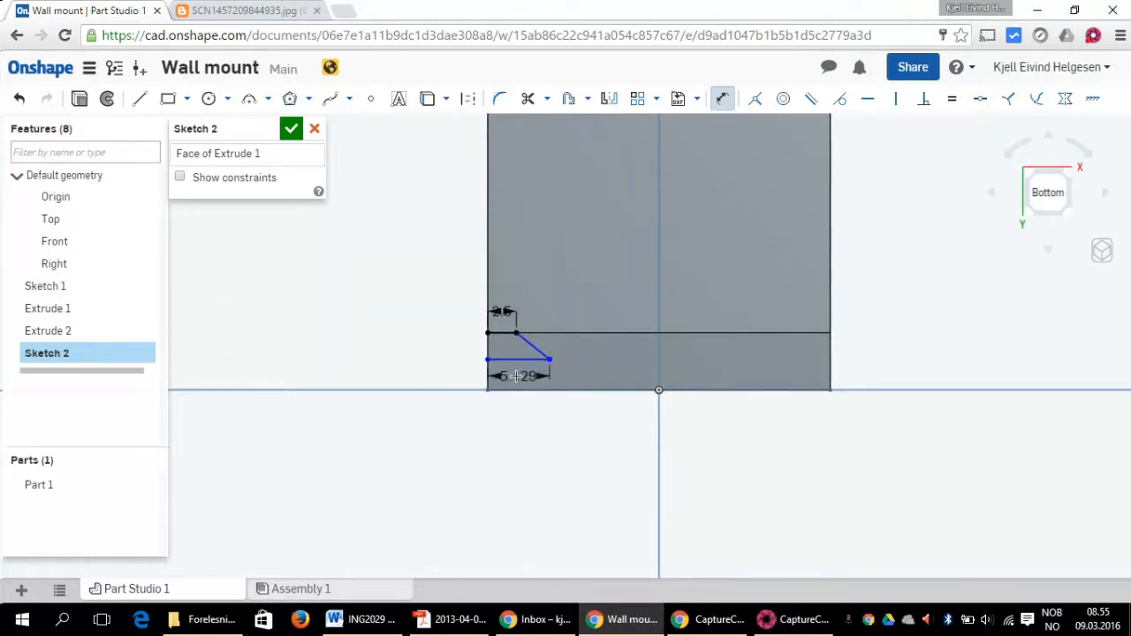
pyautogui.doubleClick(517, 376)
pyautogui.write('5')
pyautogui.press('Return')
# Step: Dimension the distance between the notch's upper and lower horizontal lines and set it to 2.5 mm
pyautogui.click(501, 331)
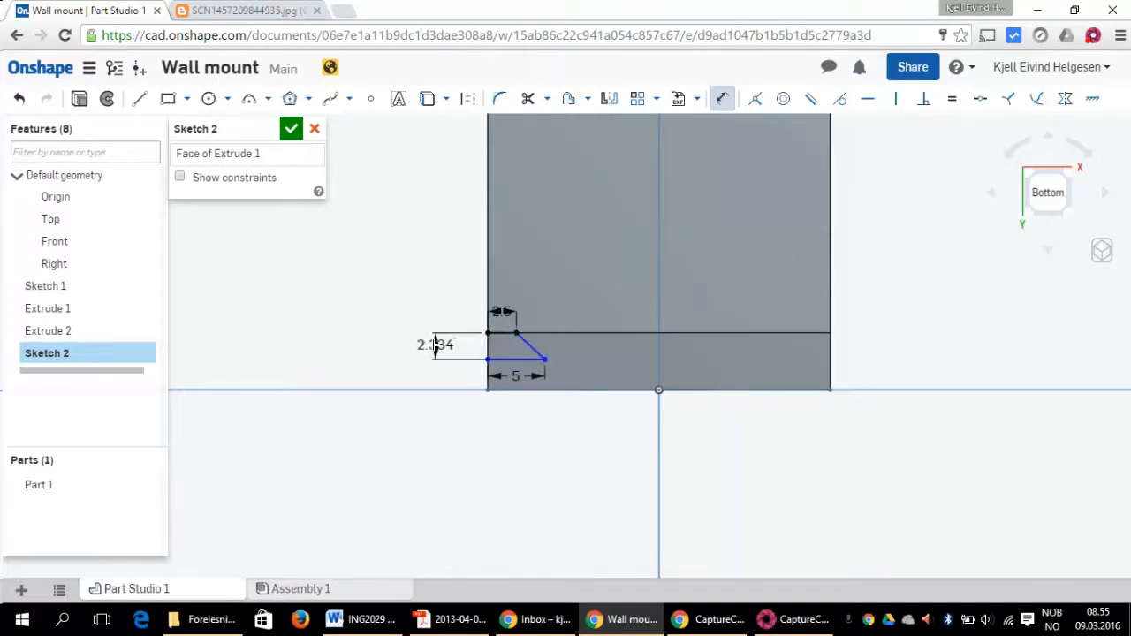
pyautogui.click(435, 344)
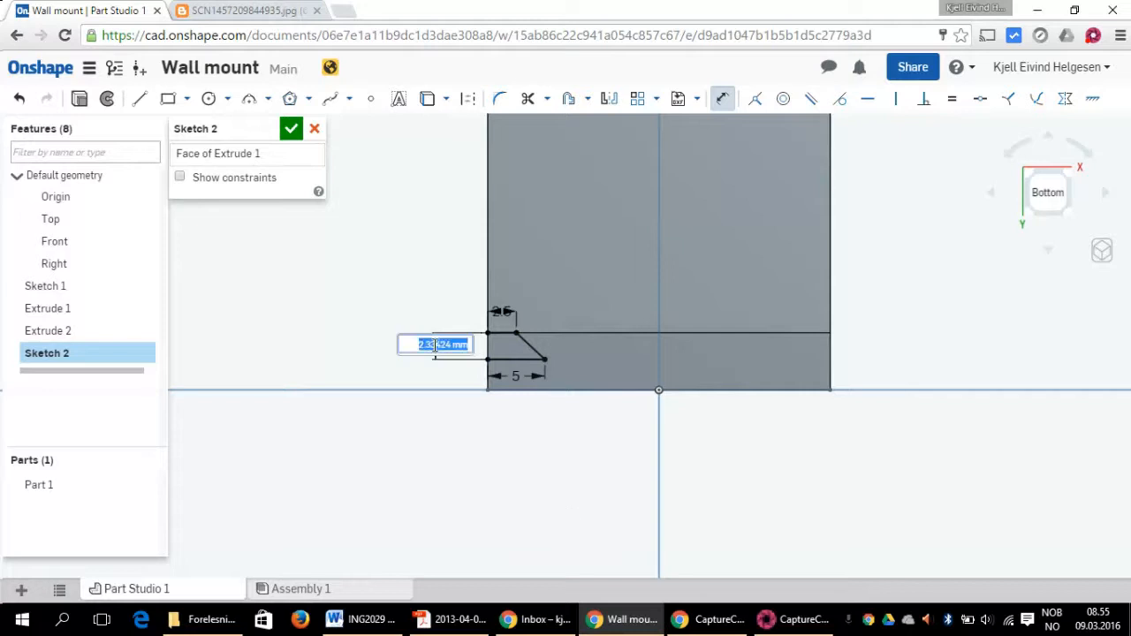
pyautogui.write('1')
pyautogui.write('.5')
pyautogui.press('Return')
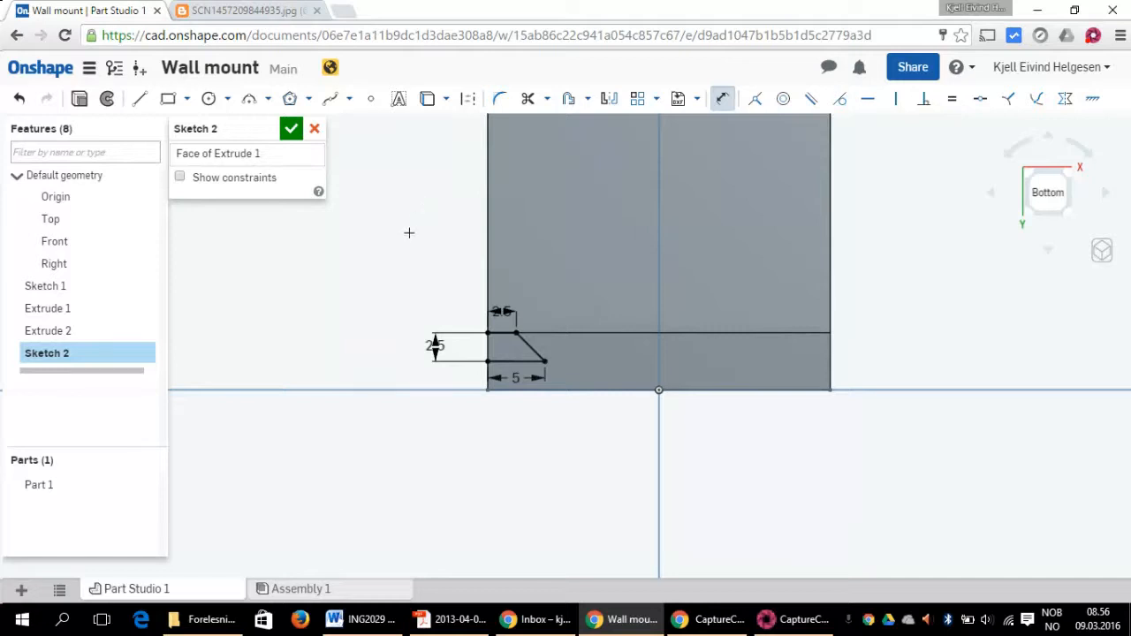
pyautogui.press('Escape')
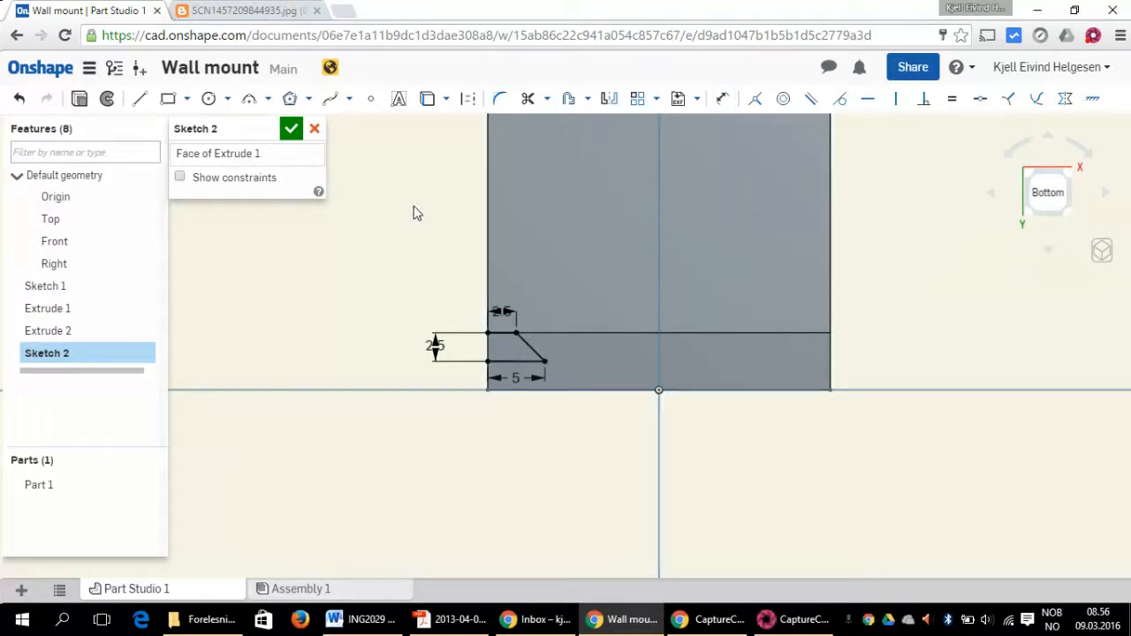
# Step: Mirror the notch profile's lines about the Right plane to the opposite side of the end face
pyautogui.click(608, 100)
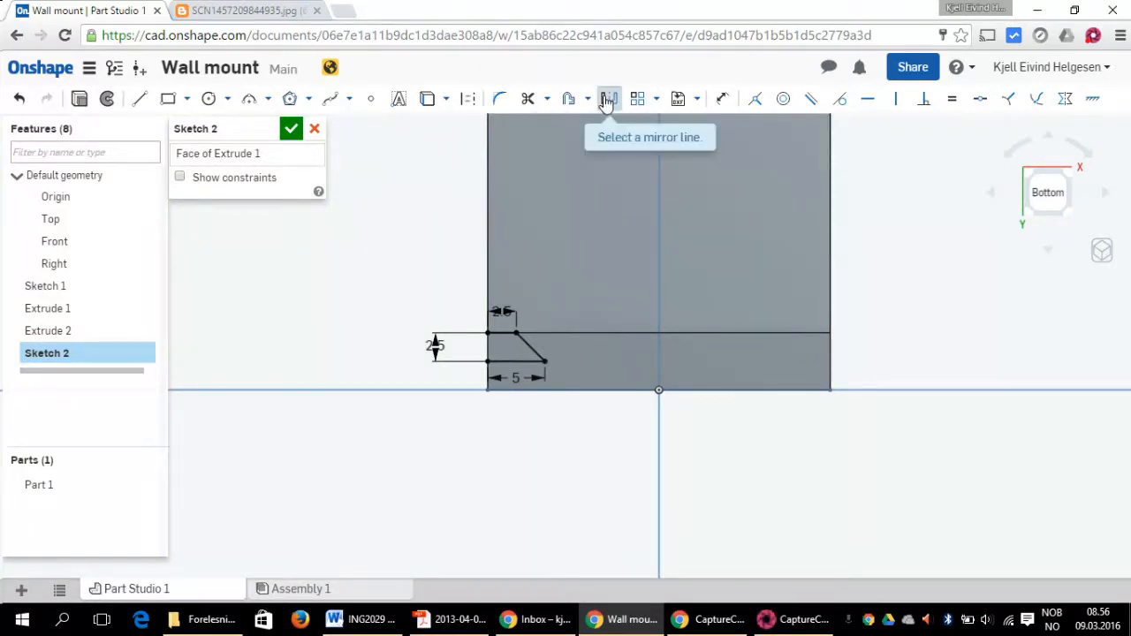
pyautogui.click(659, 370)
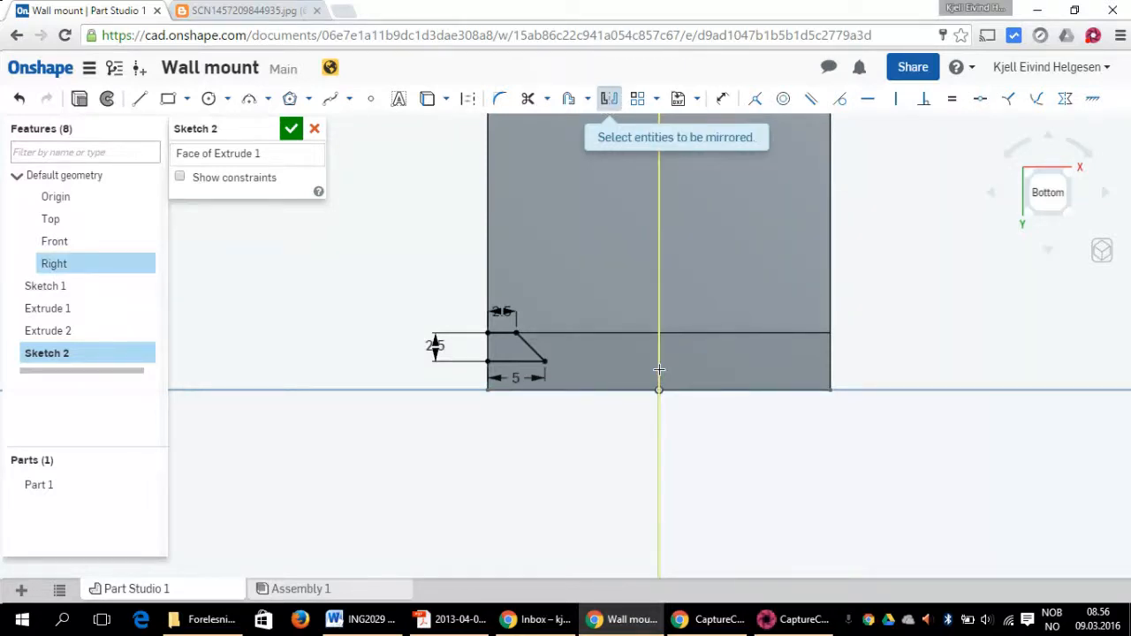
pyautogui.click(528, 345)
pyautogui.click(510, 352)
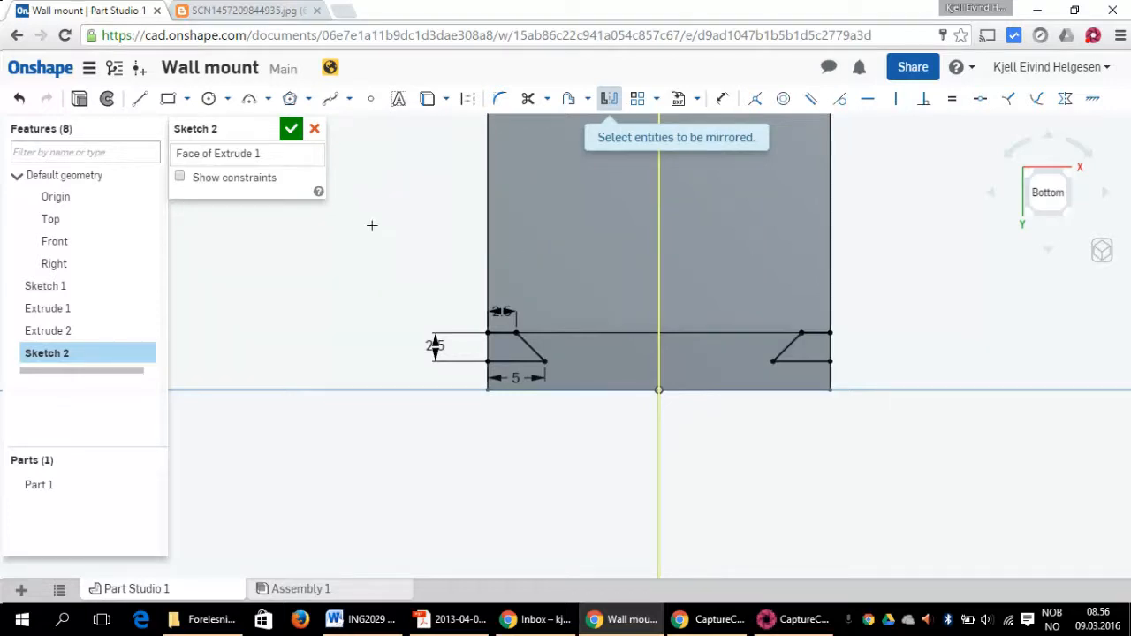
pyautogui.press('Escape')
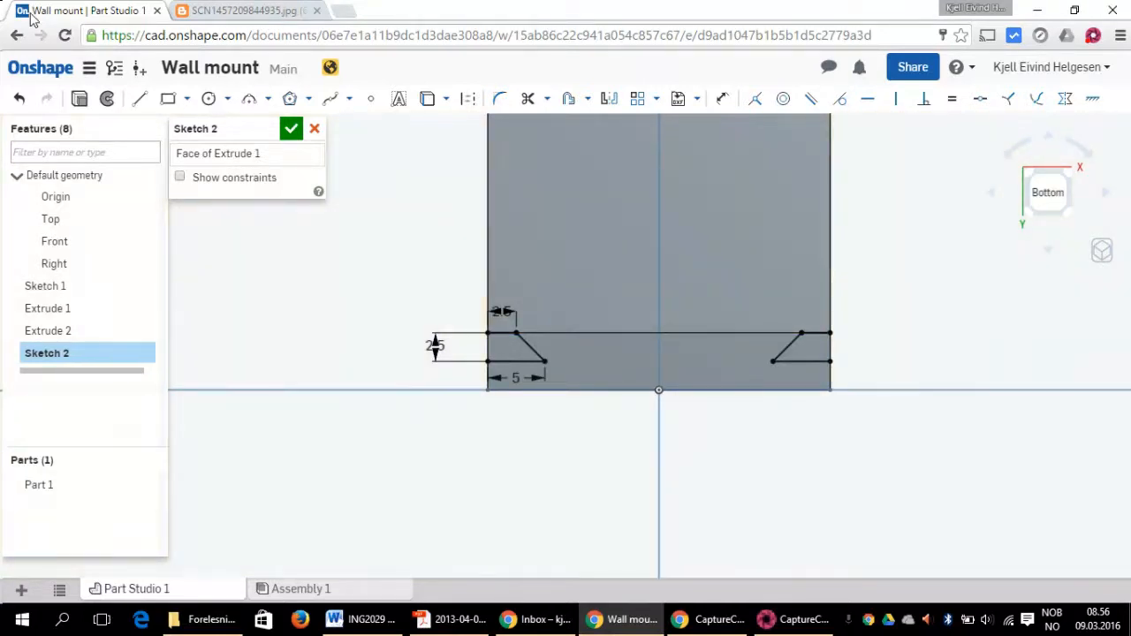
# Step: Close the mirrored notch profile with a vertical line along the face's side edge and accept the sketch
pyautogui.click(138, 98)
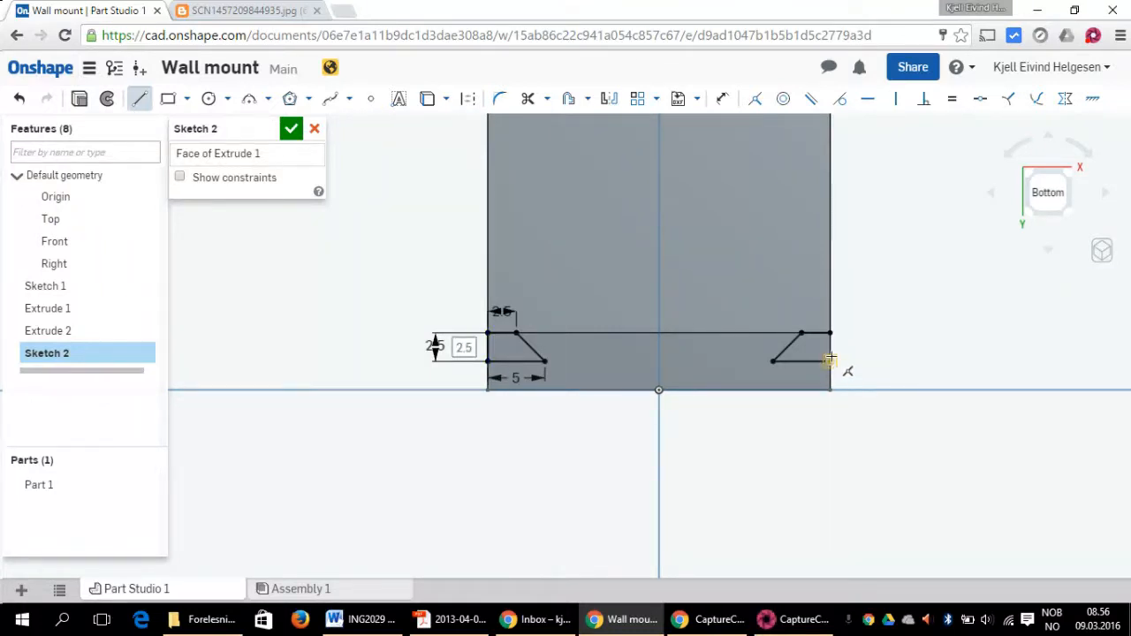
pyautogui.click(831, 362)
pyautogui.click(831, 334)
pyautogui.click(292, 130)
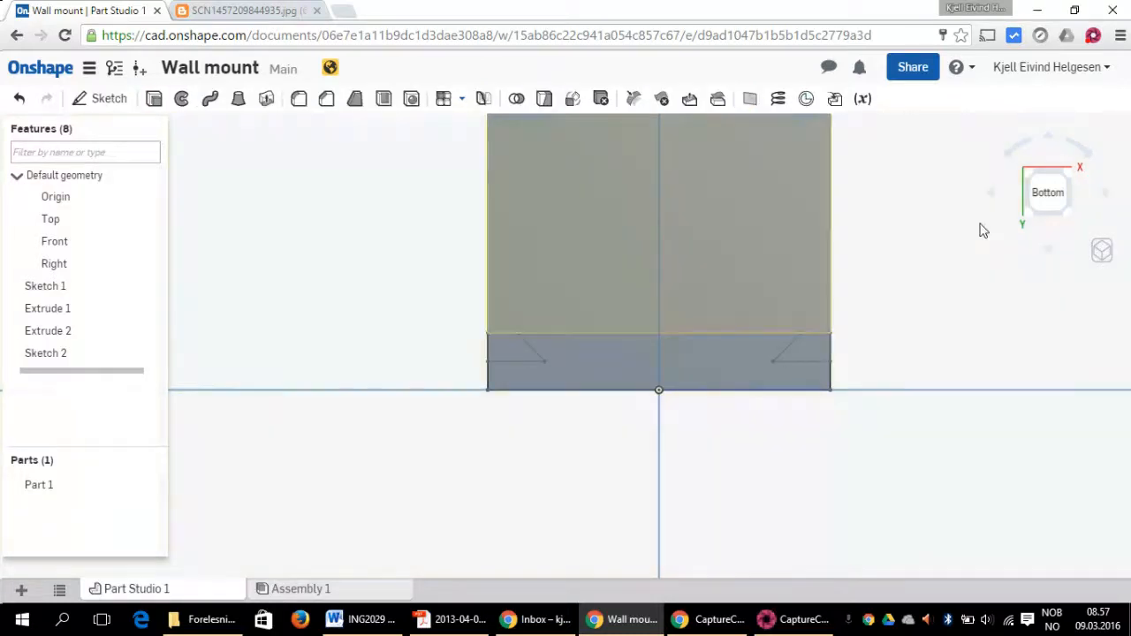
# Step: Turn the model so the sketched end face can be seen obliquely and hide all planes
pyautogui.click(1069, 175)
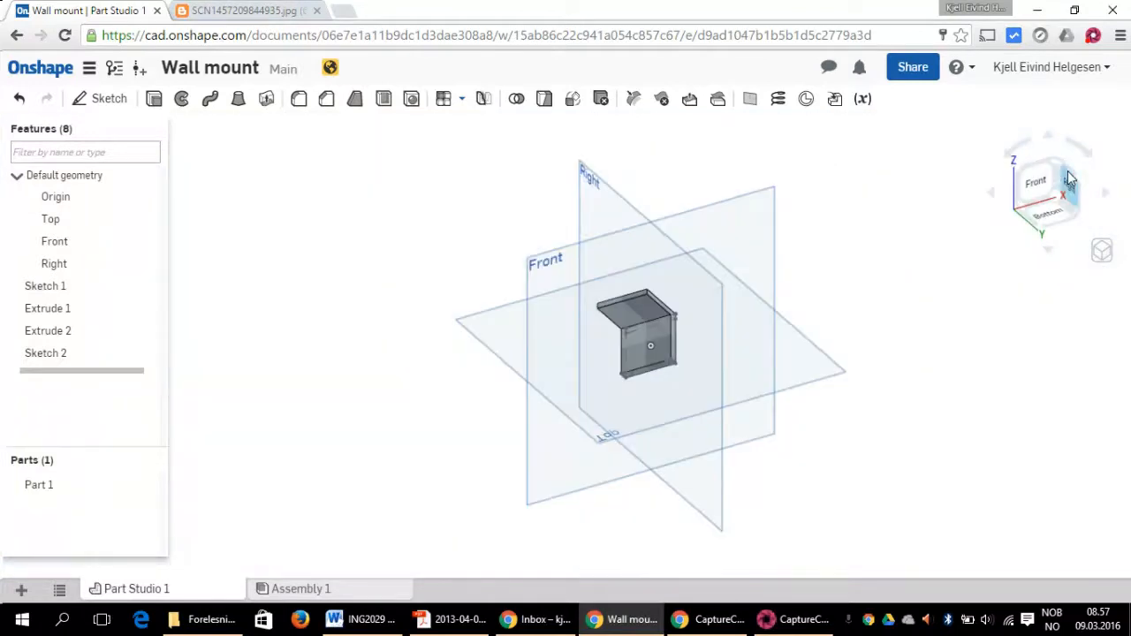
pyautogui.click(1068, 173)
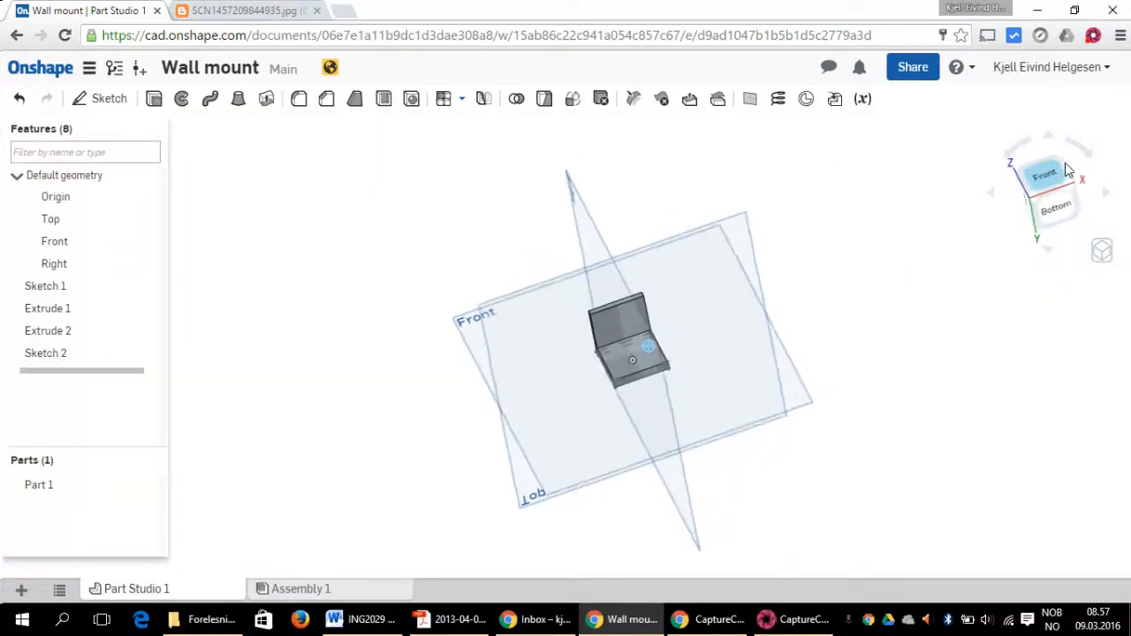
pyautogui.scroll(4, 605, 383)
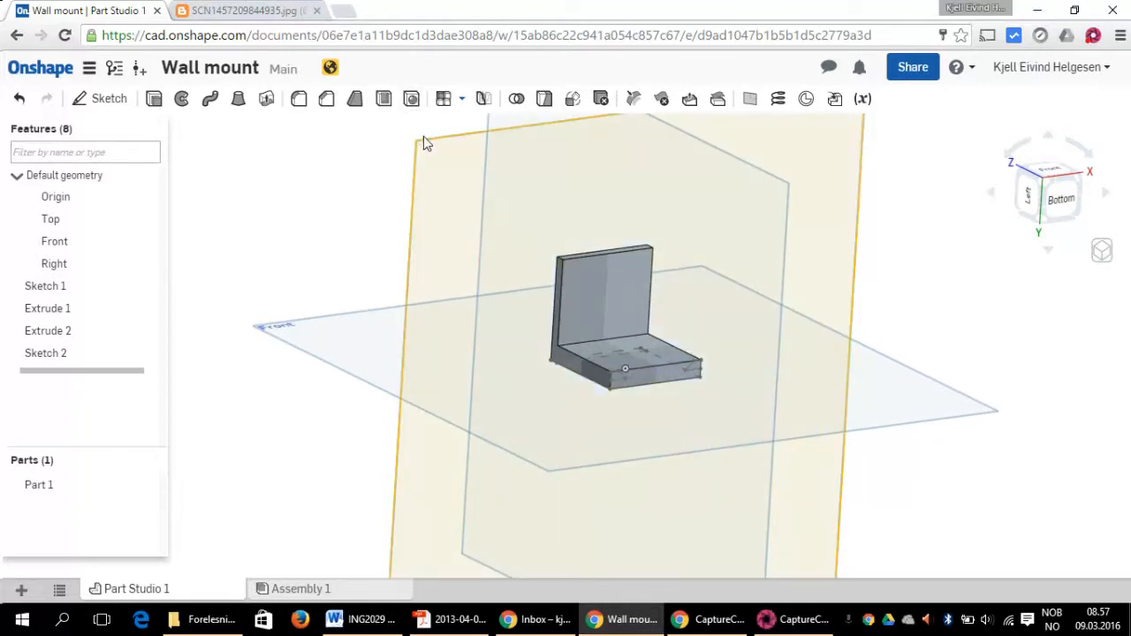
pyautogui.rightClick(423, 144)
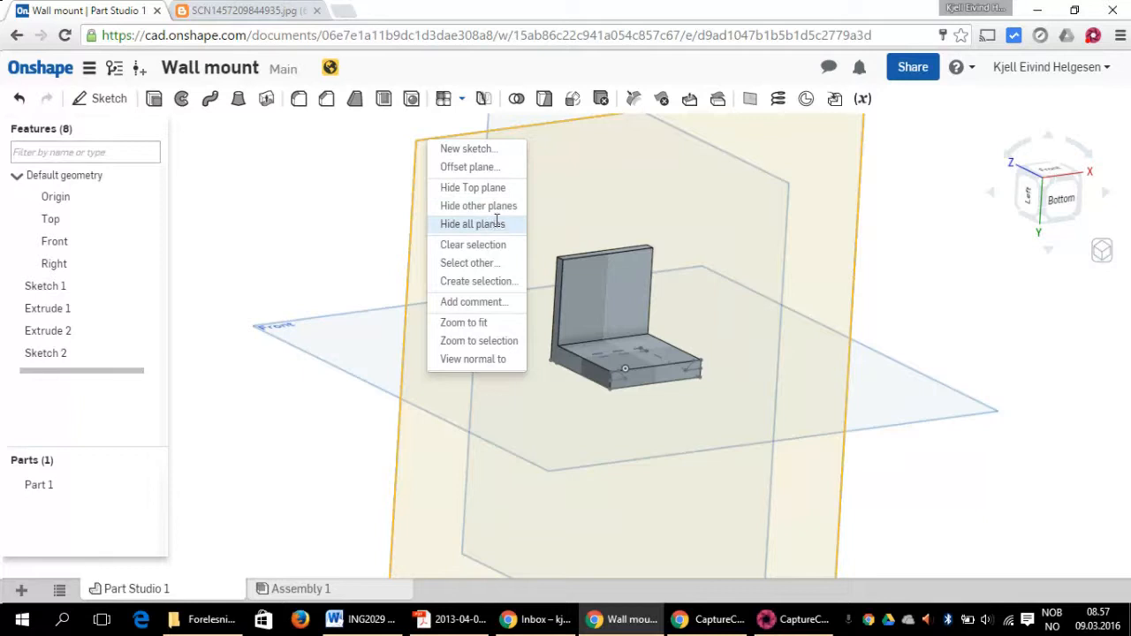
pyautogui.click(494, 224)
# Step: Extrude both notch profiles on the base's end face as a Remove operation
pyautogui.scroll(3, 651, 376)
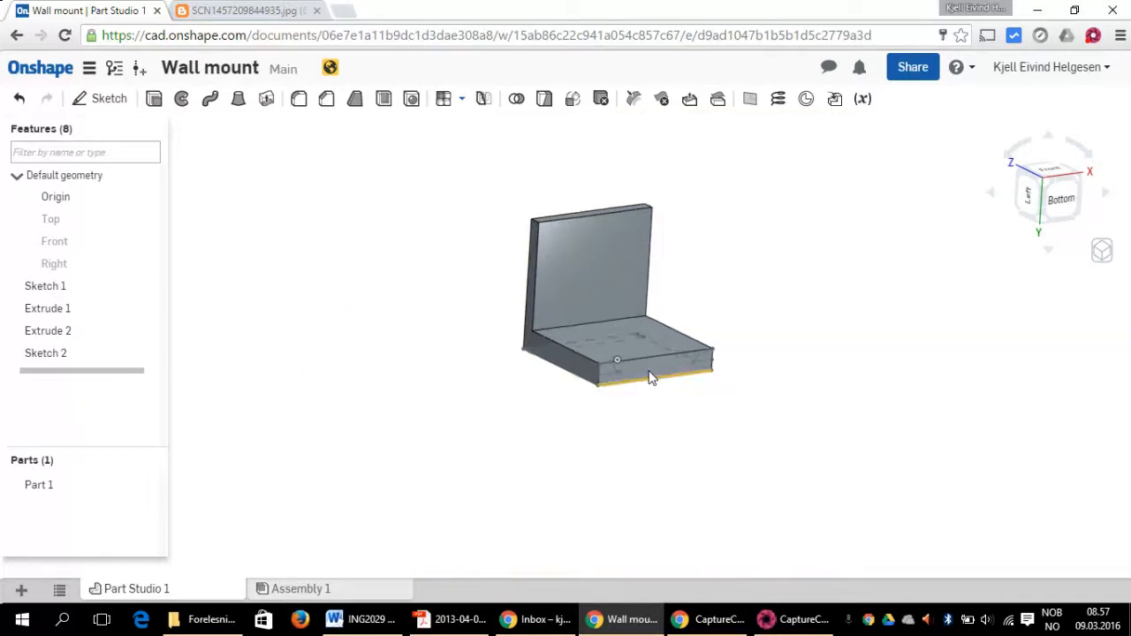
pyautogui.scroll(5, 648, 371)
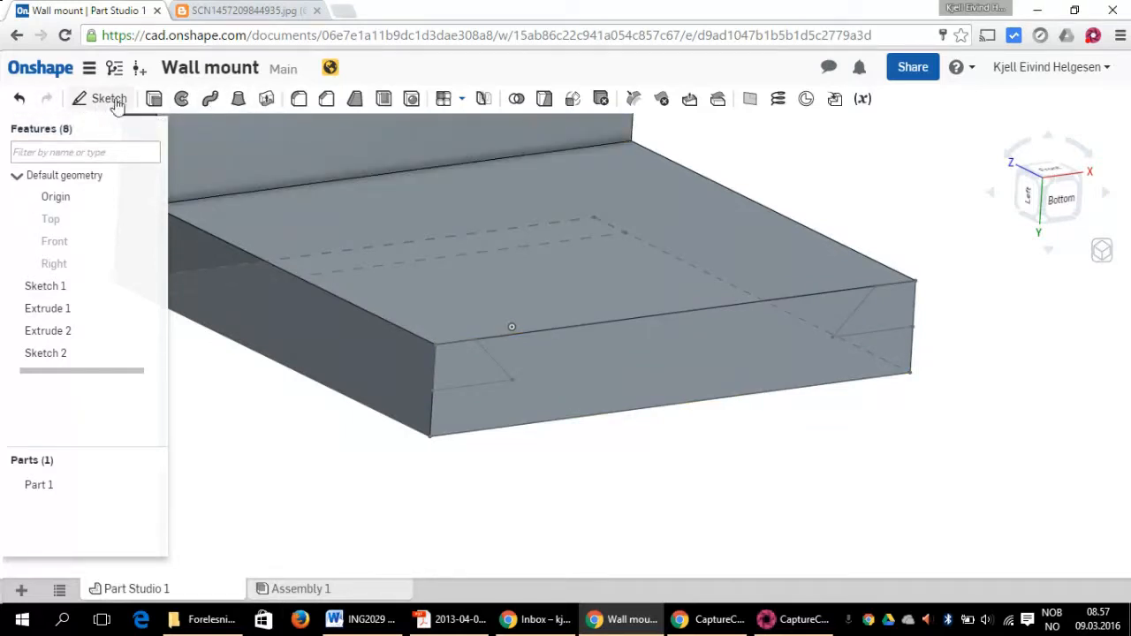
pyautogui.click(154, 100)
pyautogui.click(470, 372)
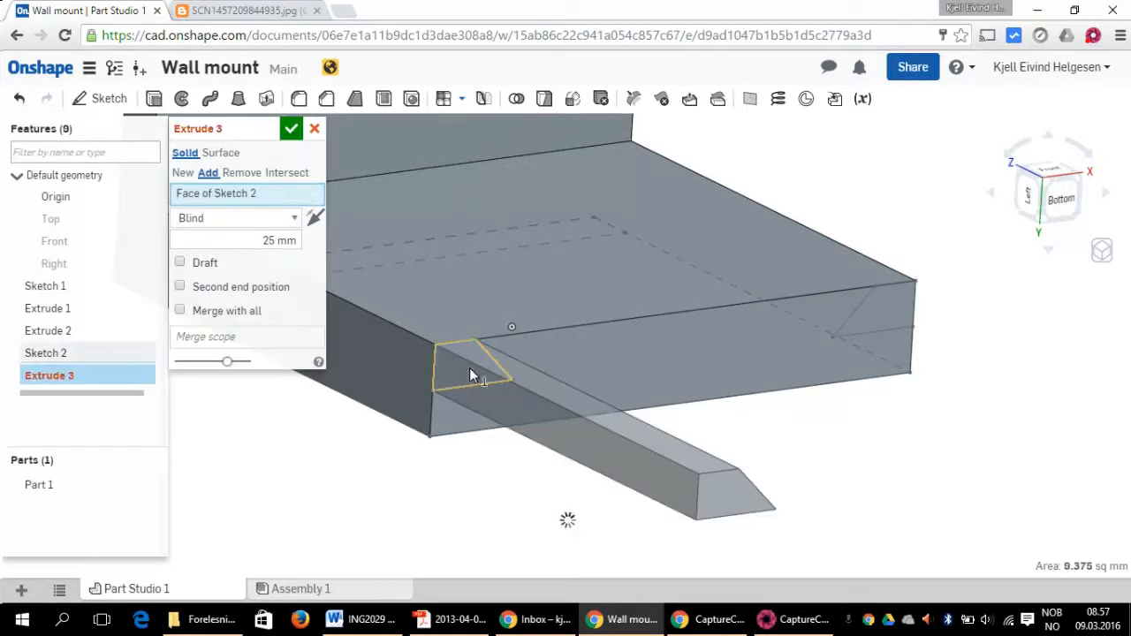
pyautogui.click(882, 307)
pyautogui.click(243, 173)
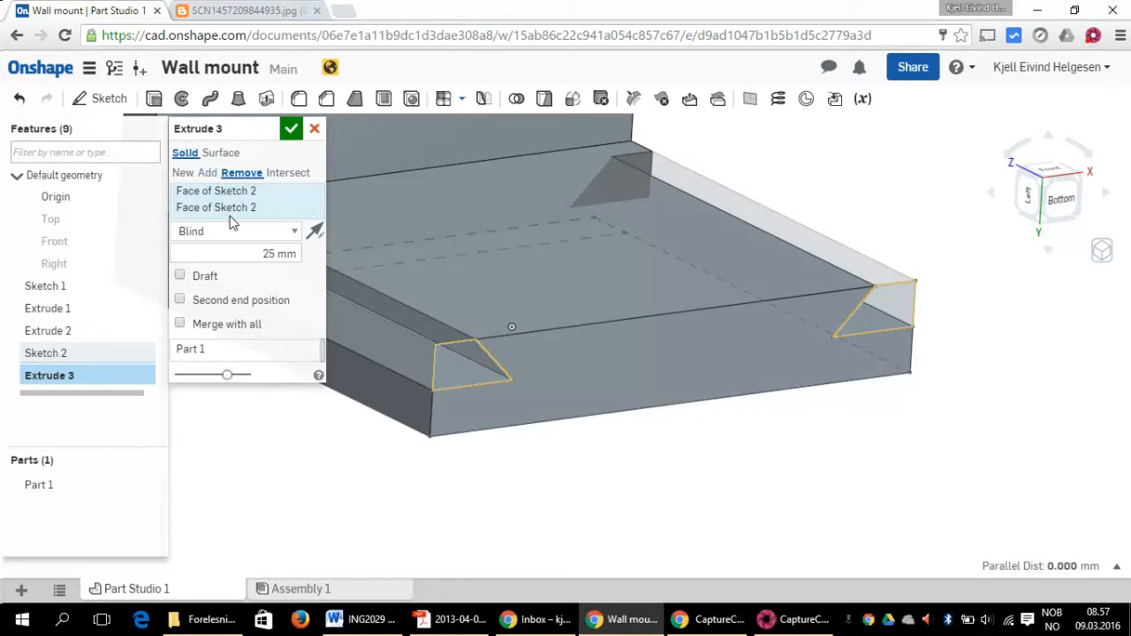
# Step: Set the notch cut's depth to 27 mm and accept the extrusion
pyautogui.click(262, 253)
pyautogui.moveTo(261, 254); pyautogui.dragTo(299, 254)
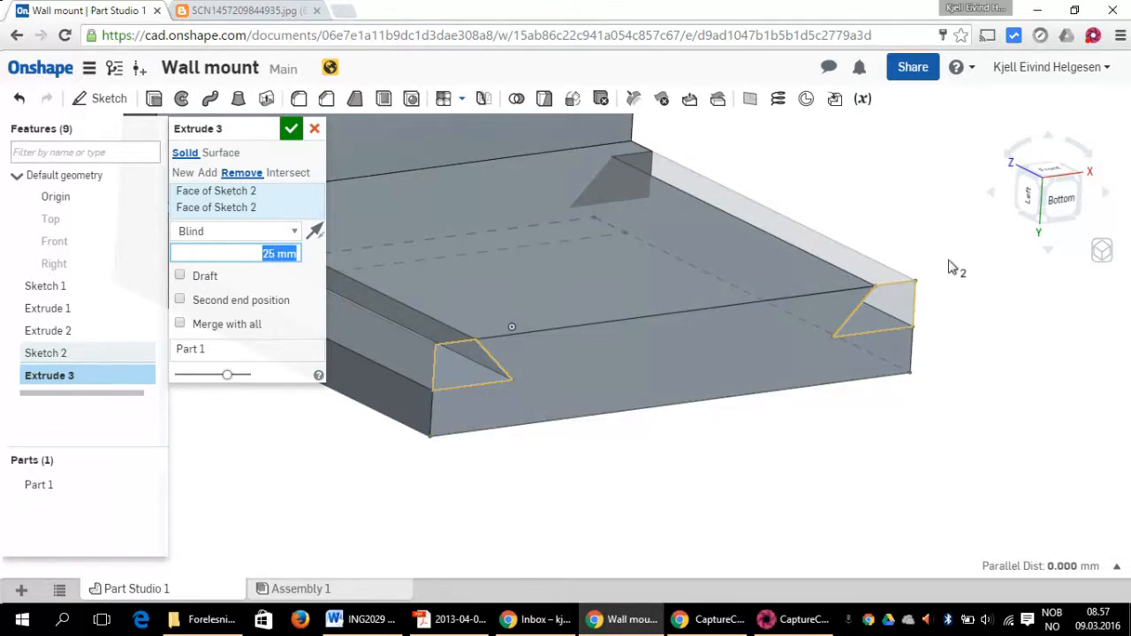
pyautogui.moveTo(988, 228); pyautogui.dragTo(981, 313, button='right')
pyautogui.scroll(-4, 981, 316)
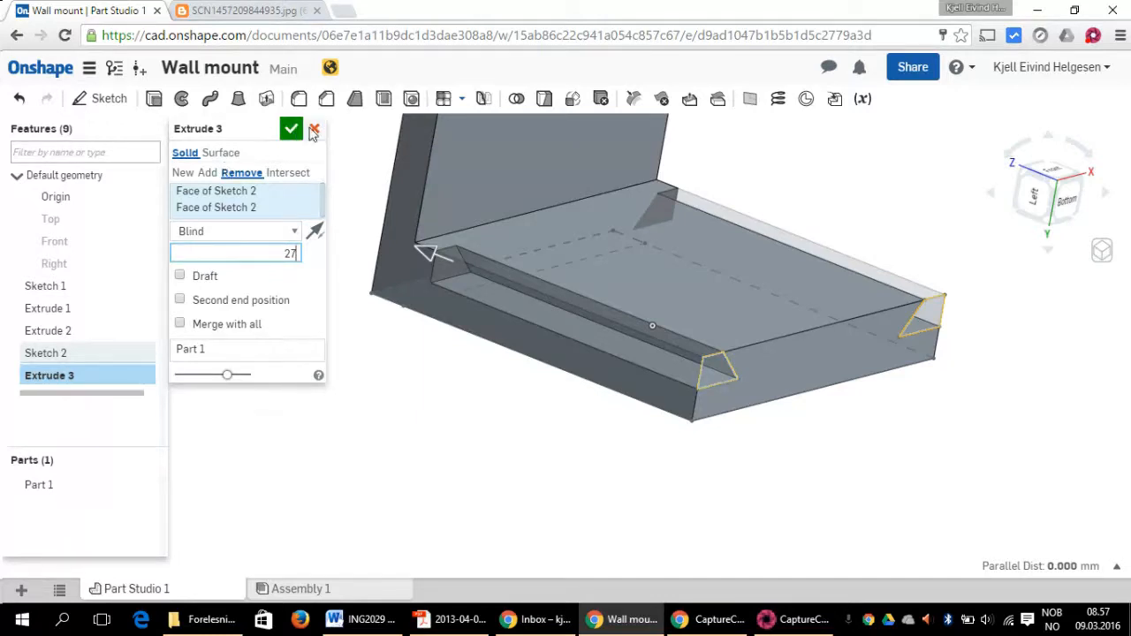
pyautogui.press('Return')
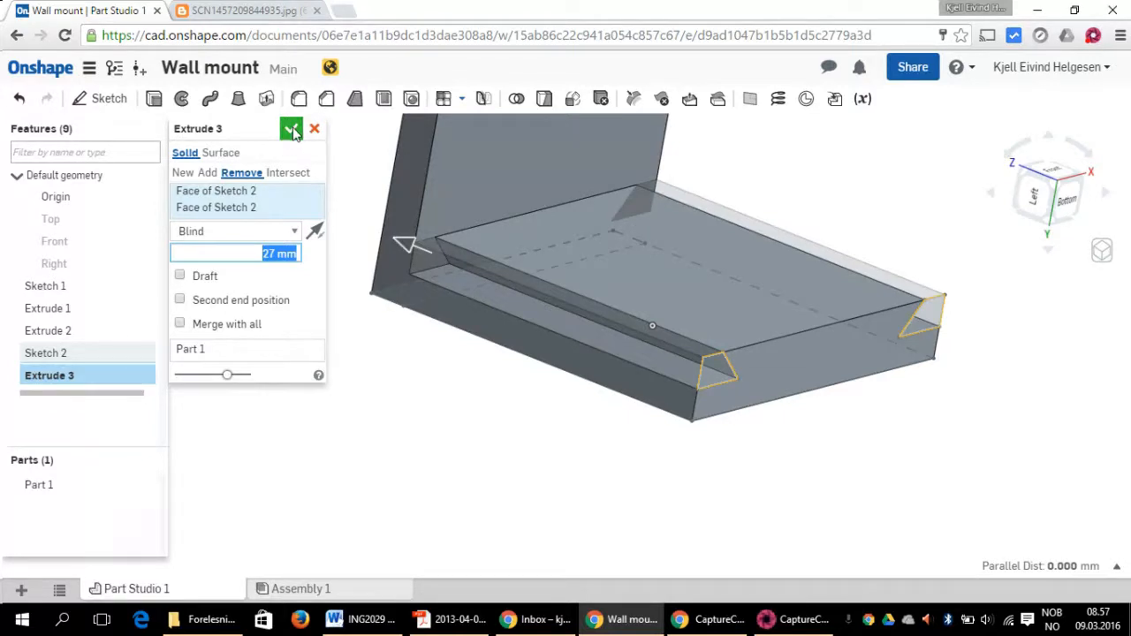
pyautogui.click(292, 130)
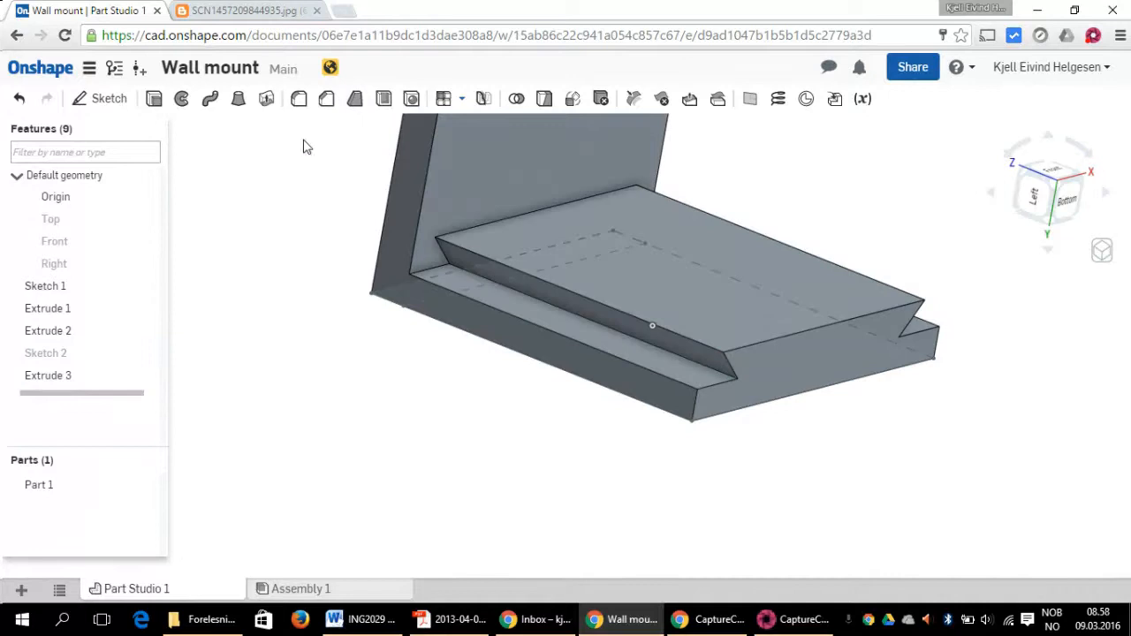
# Step: Check the reference drawing and start a sketch on the outer face of the upright wall
pyautogui.moveTo(1050, 180); pyautogui.dragTo(1038, 193)
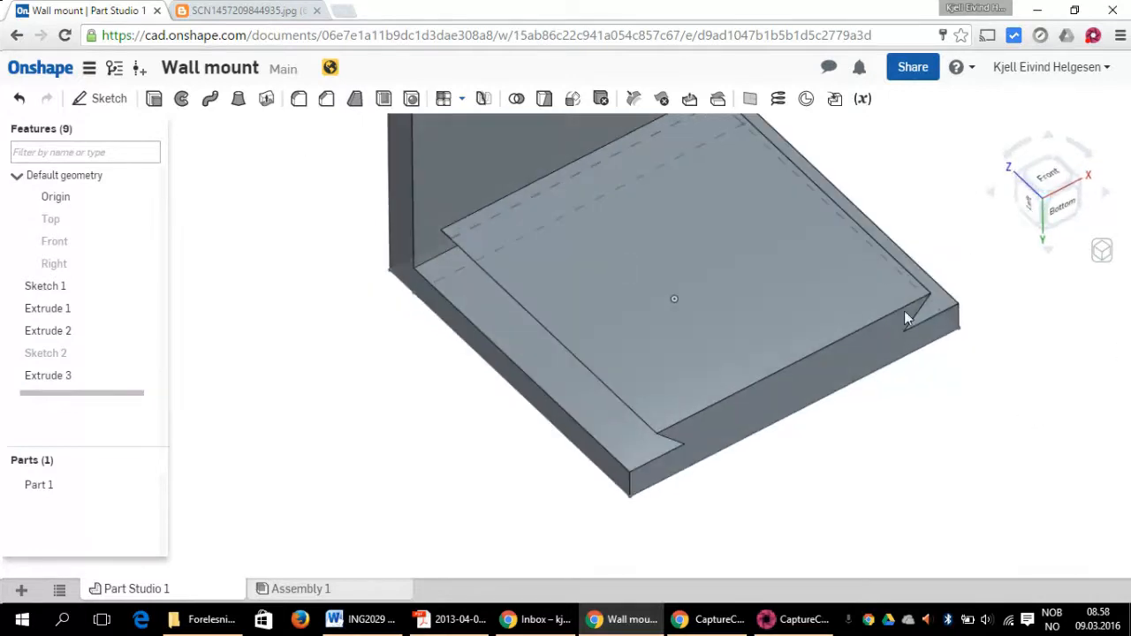
pyautogui.scroll(-6, 782, 425)
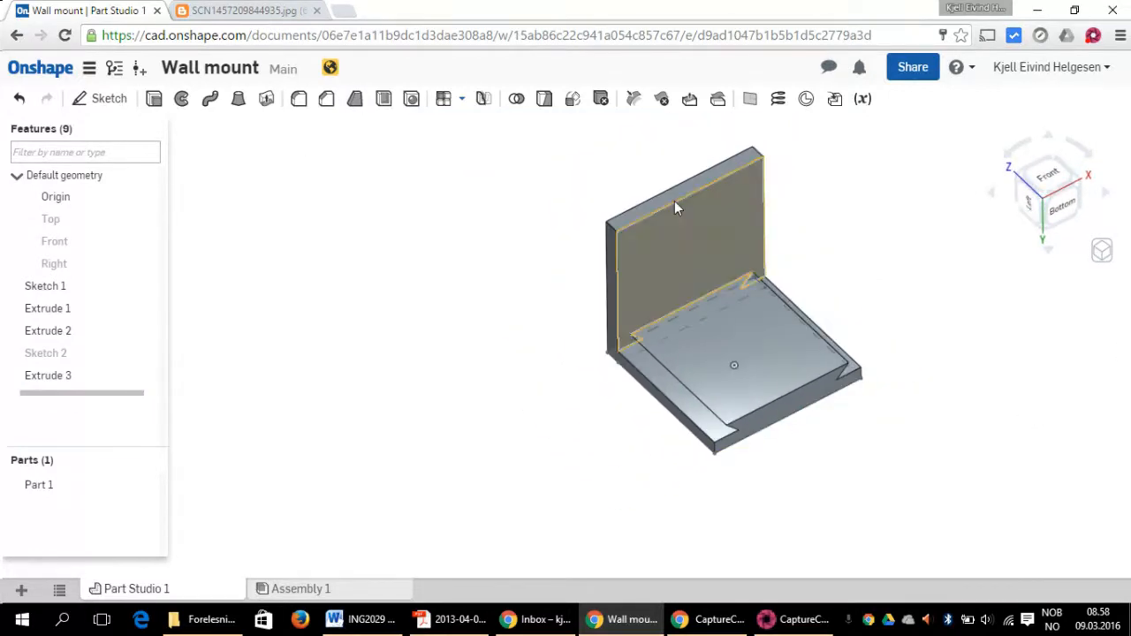
pyautogui.scroll(1, 670, 180)
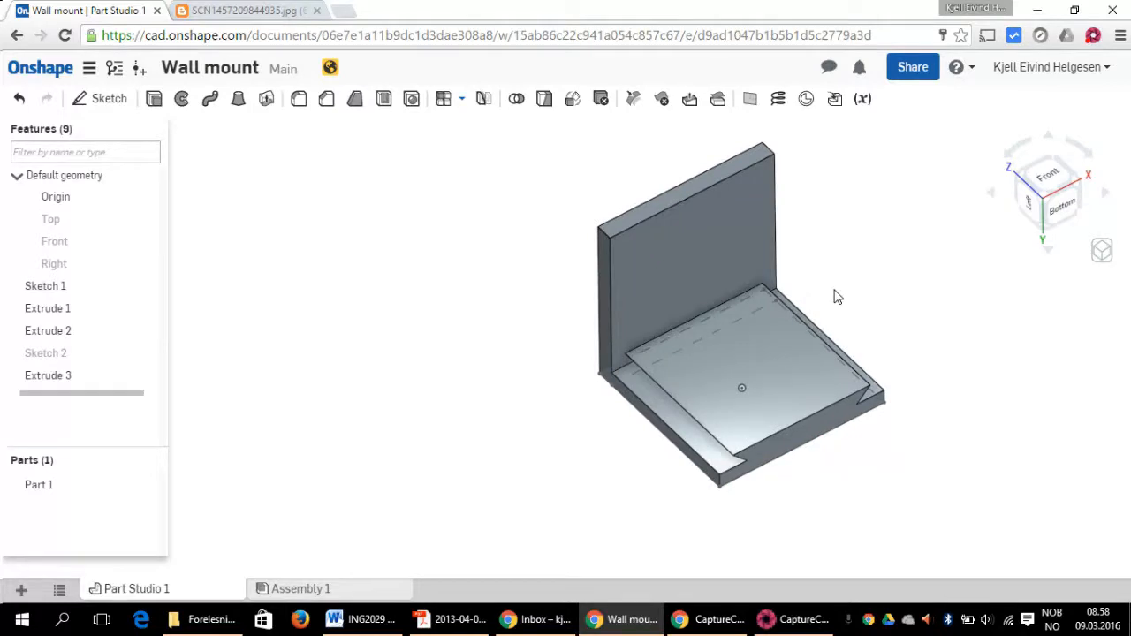
pyautogui.moveTo(1018, 193); pyautogui.dragTo(1055, 222)
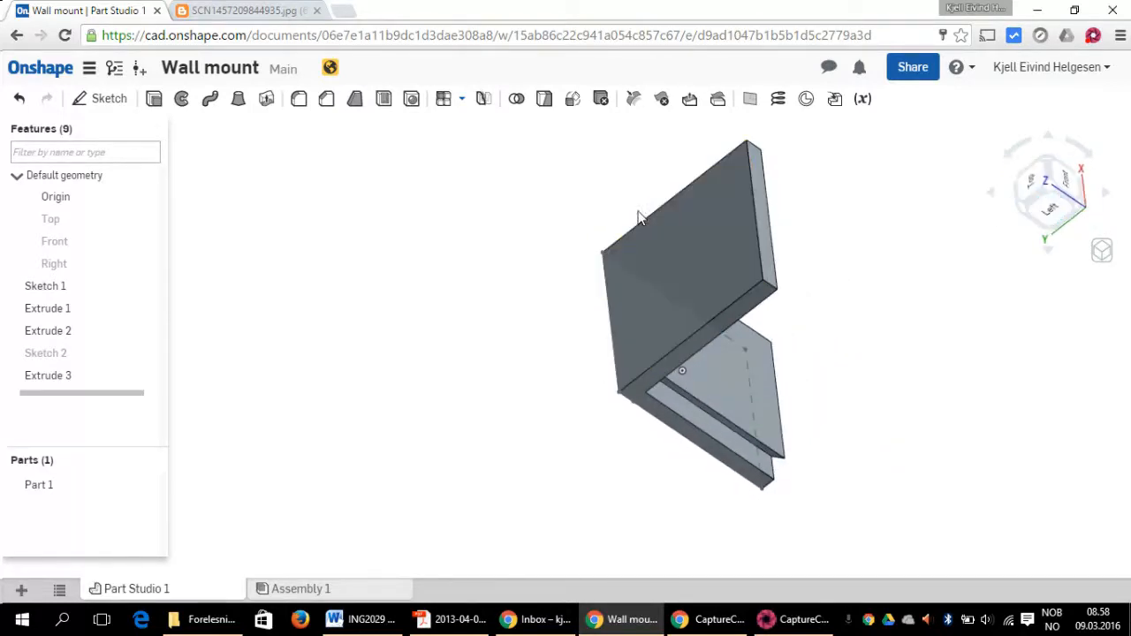
pyautogui.click(230, 9)
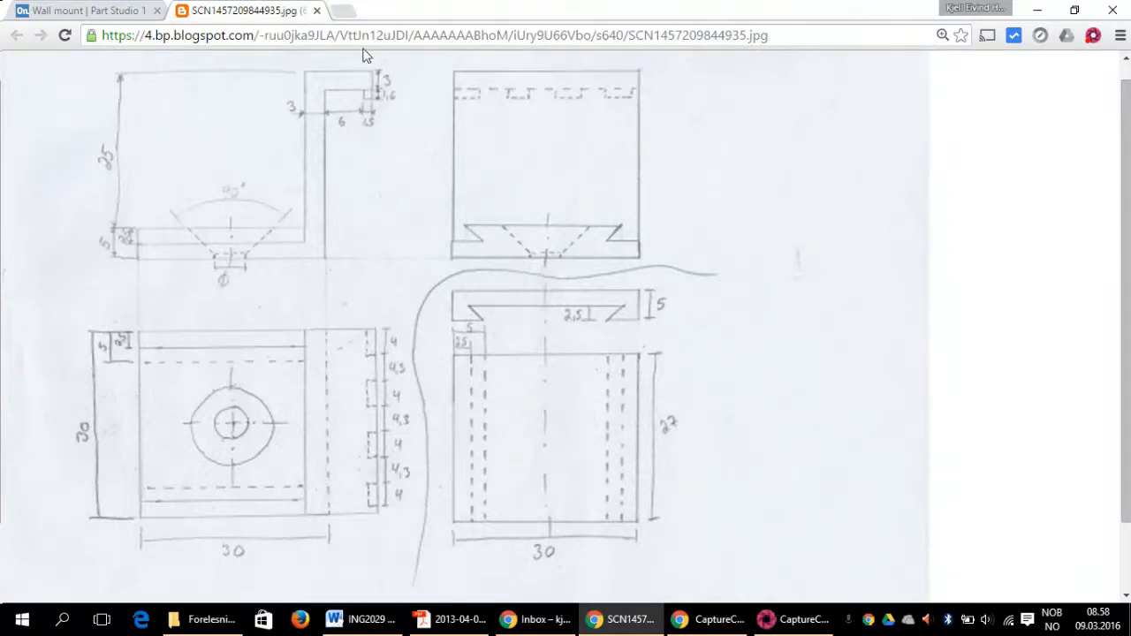
pyautogui.click(76, 9)
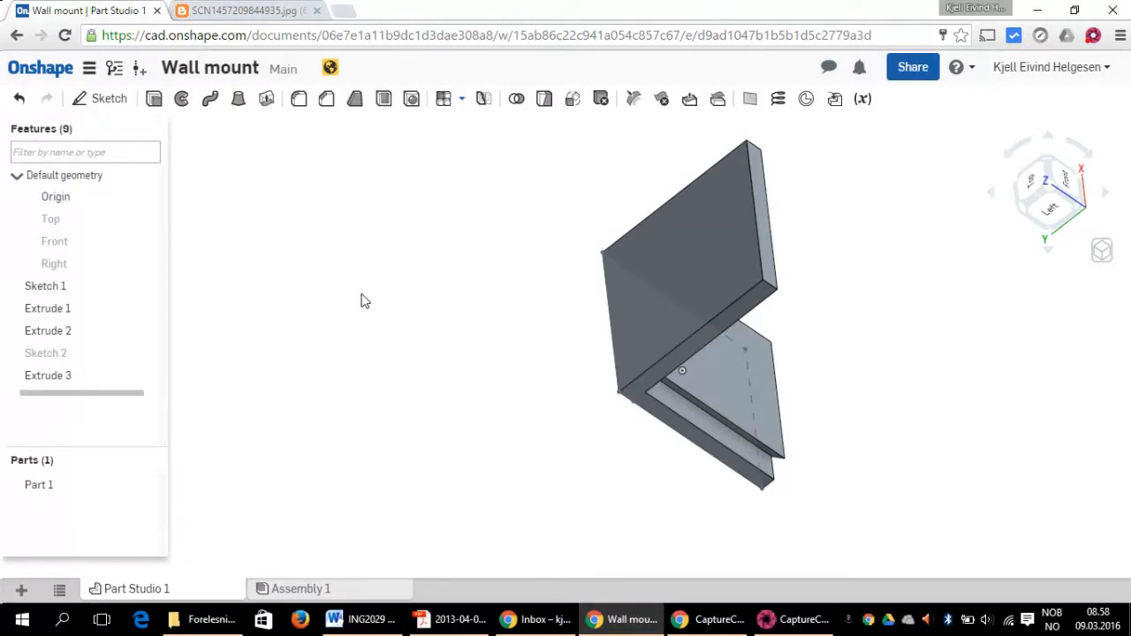
pyautogui.click(89, 98)
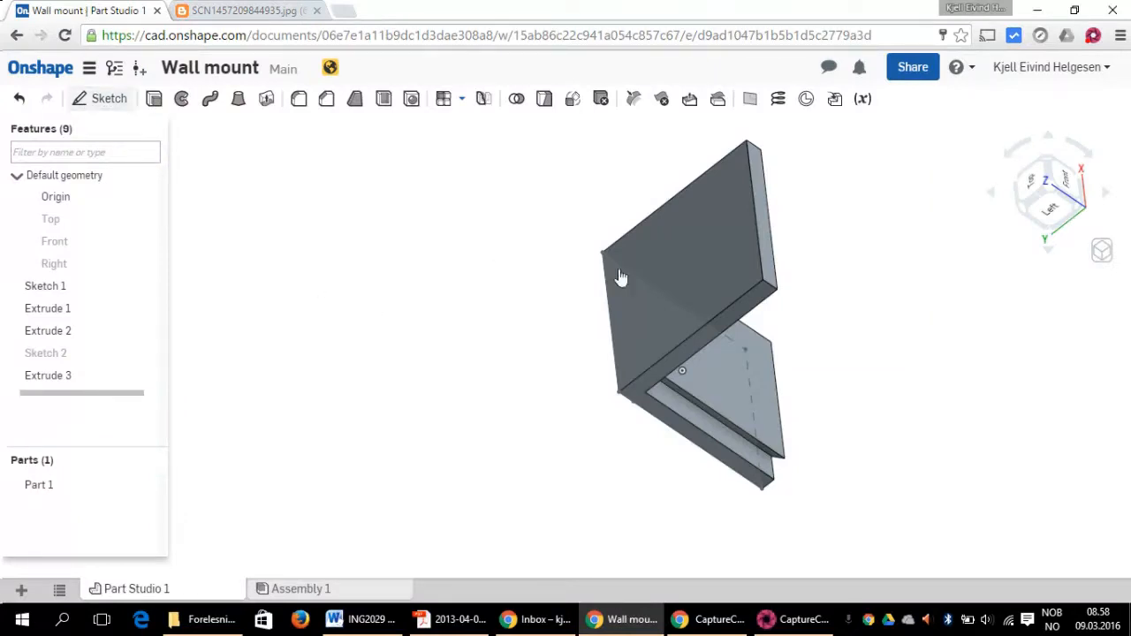
pyautogui.click(721, 240)
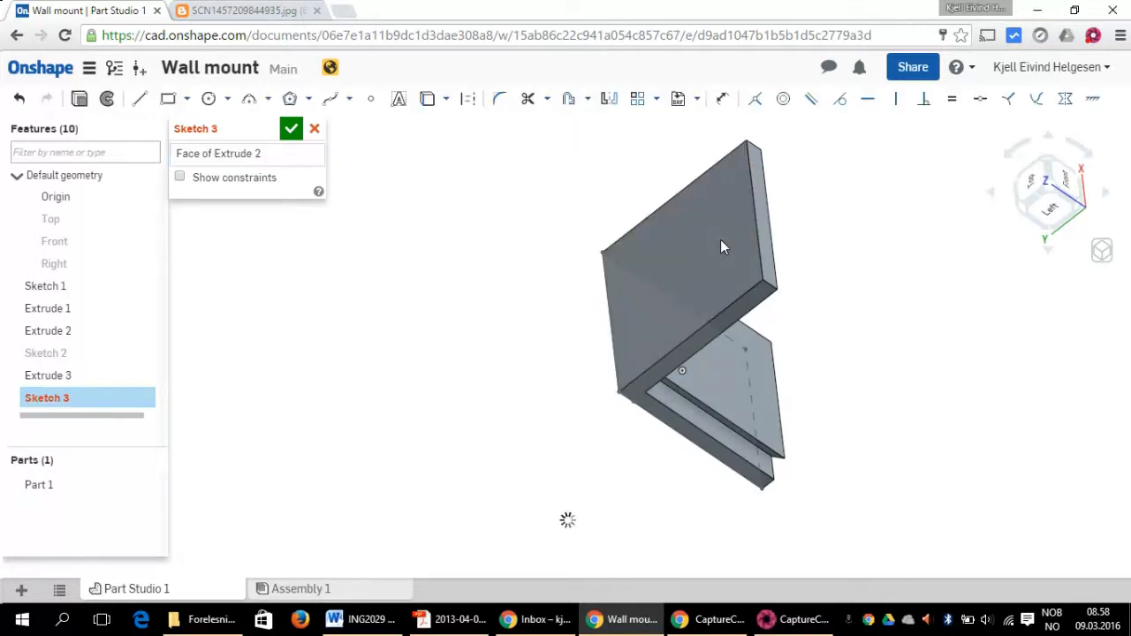
pyautogui.rightClick(431, 188)
pyautogui.click(518, 317)
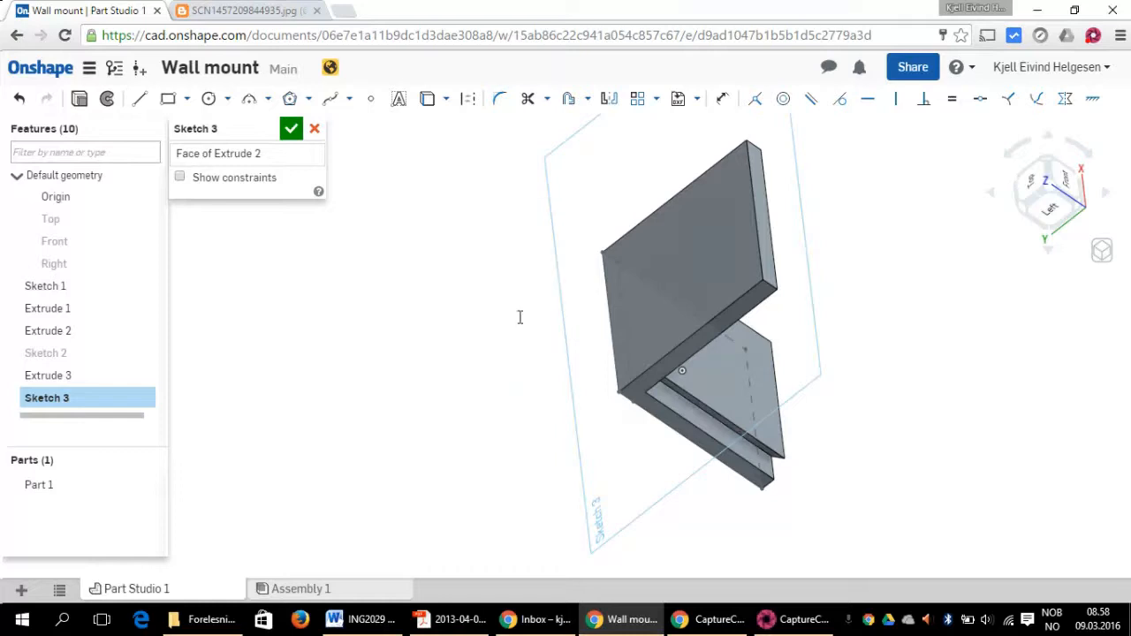
pyautogui.click(1014, 154)
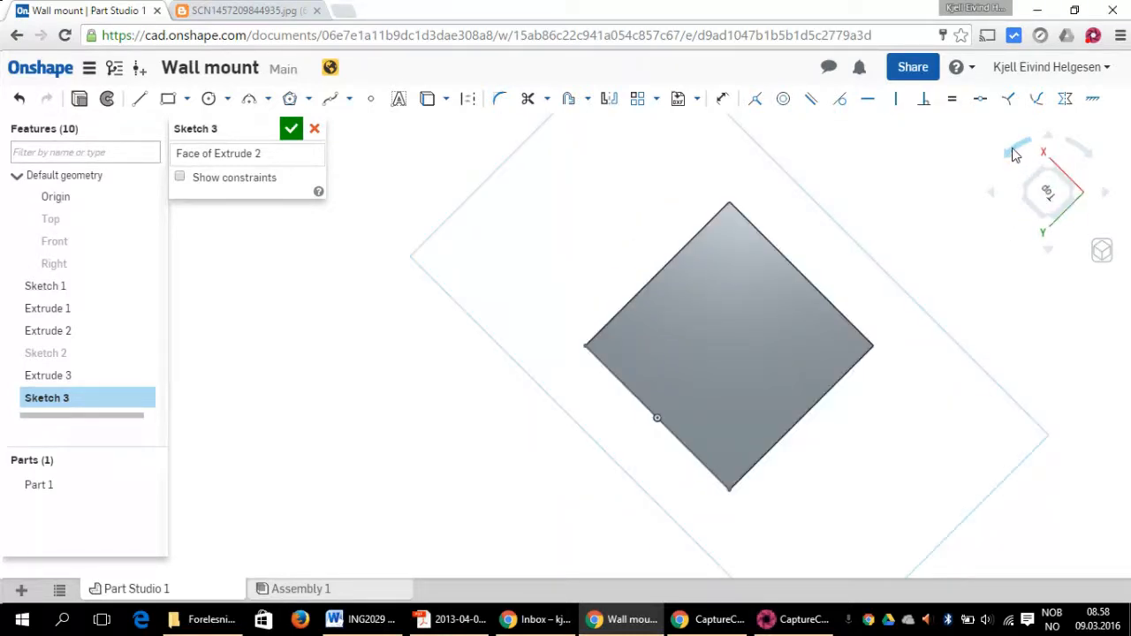
pyautogui.click(1014, 156)
# Step: Sketch a rectangle across the wall's full 30 mm width, about 4.2 mm high, along the edge farthest from the base
pyautogui.click(168, 98)
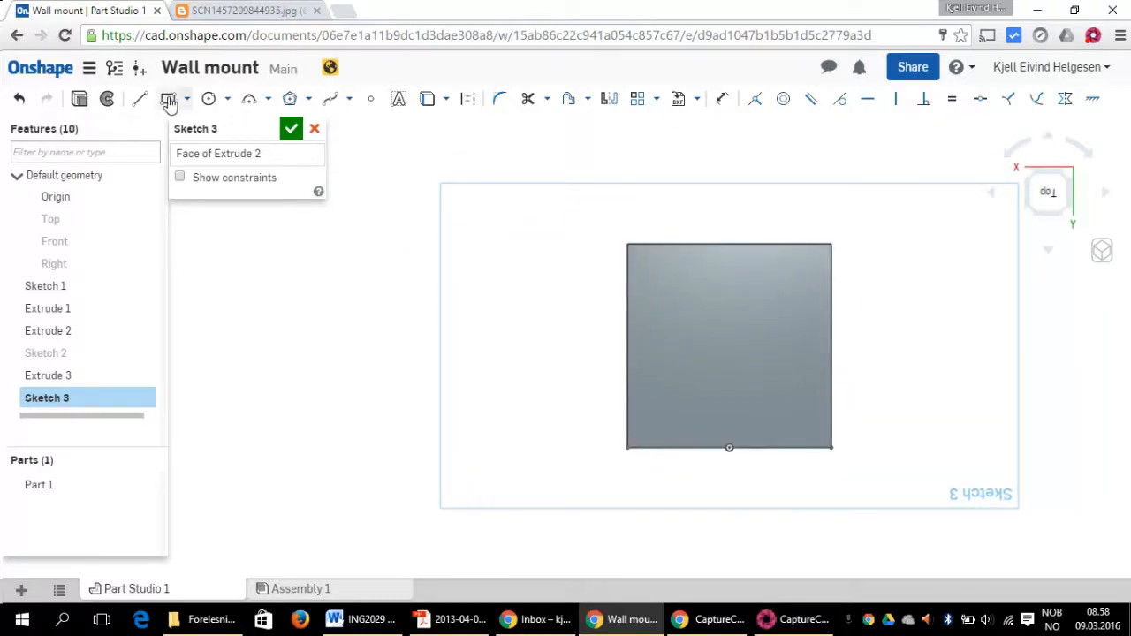
pyautogui.click(627, 243)
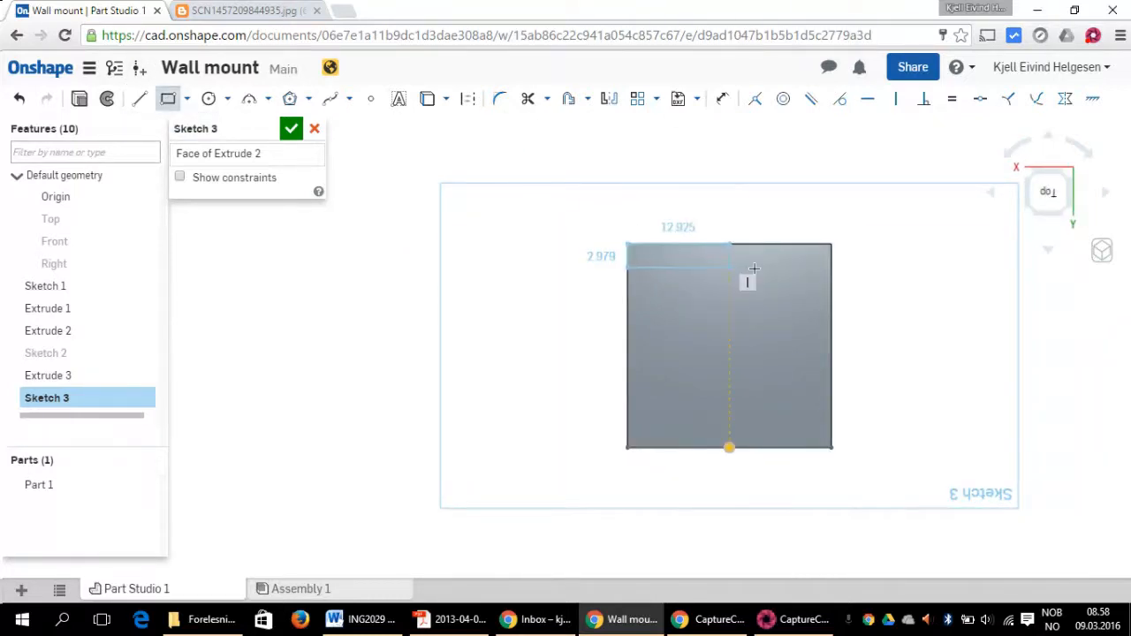
pyautogui.click(831, 273)
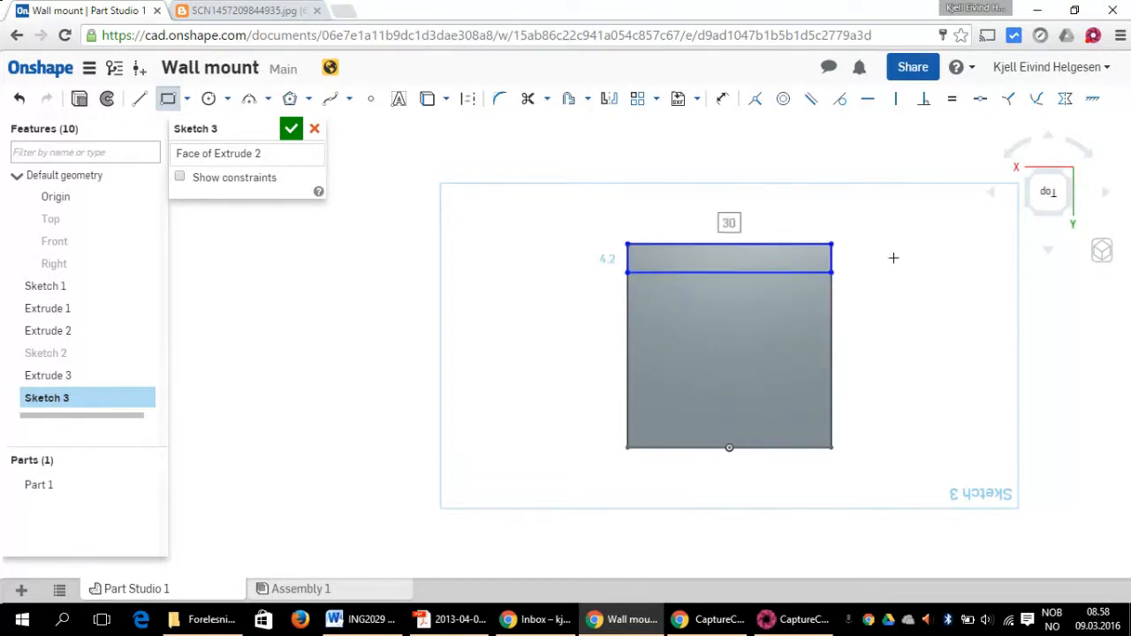
# Step: Consult the reference drawing, dimension the rectangle's height at 4 mm and accept the sketch
pyautogui.click(261, 9)
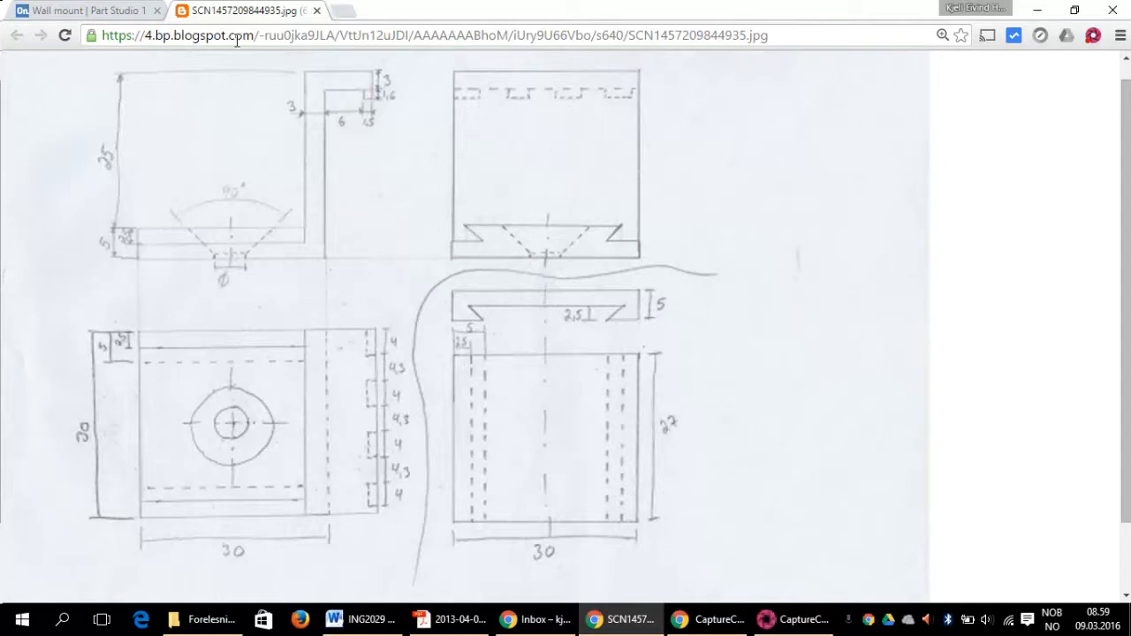
pyautogui.click(117, 7)
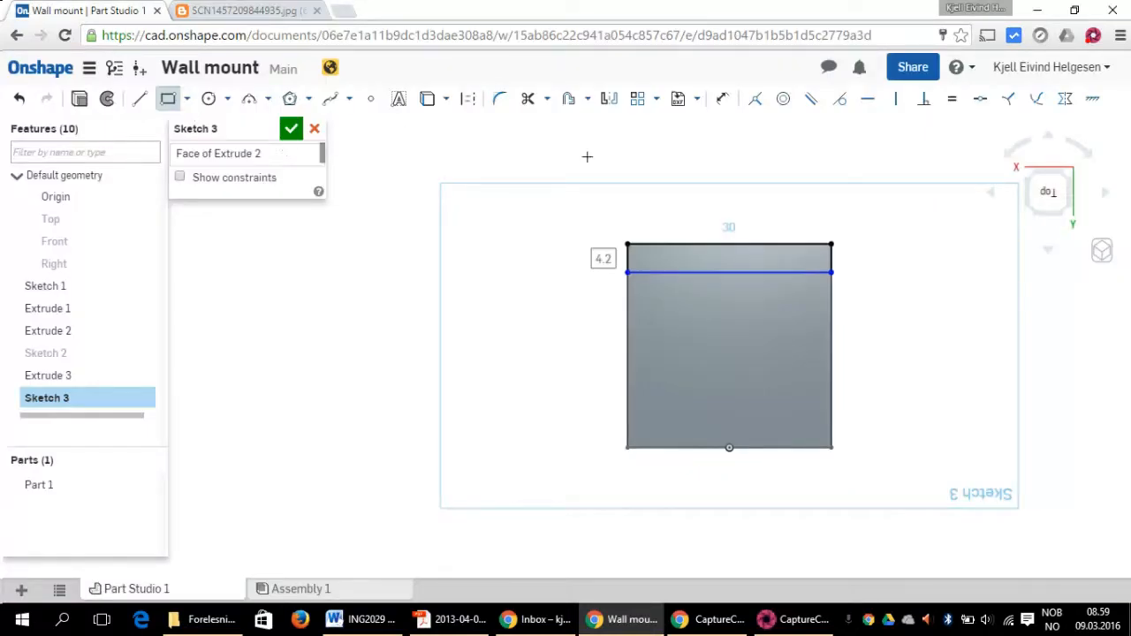
pyautogui.click(722, 98)
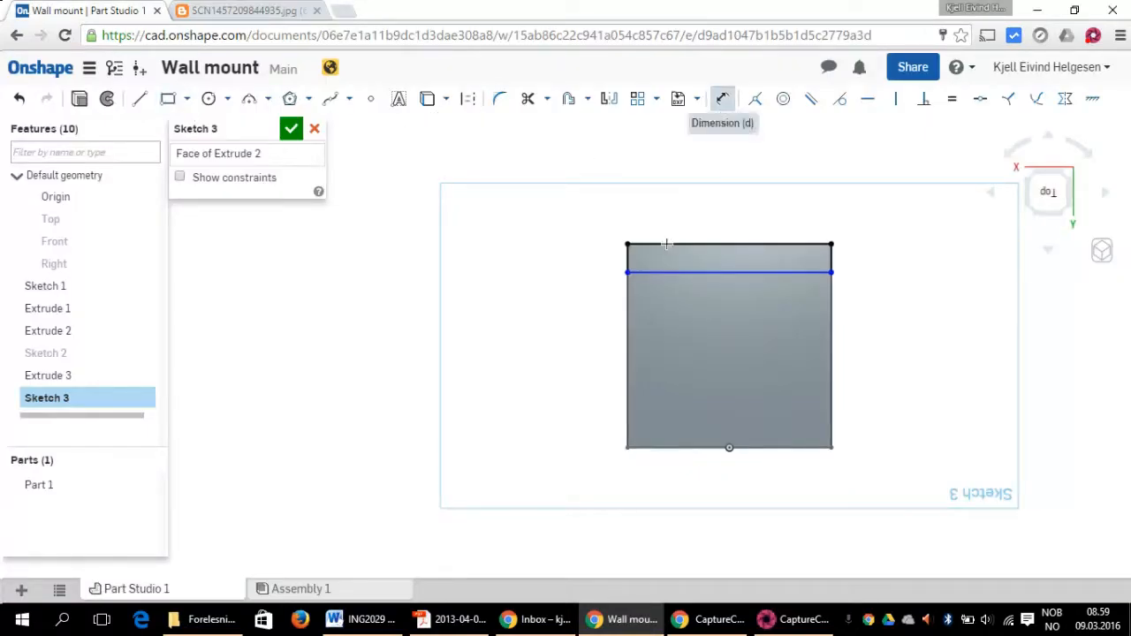
pyautogui.click(681, 245)
pyautogui.click(588, 255)
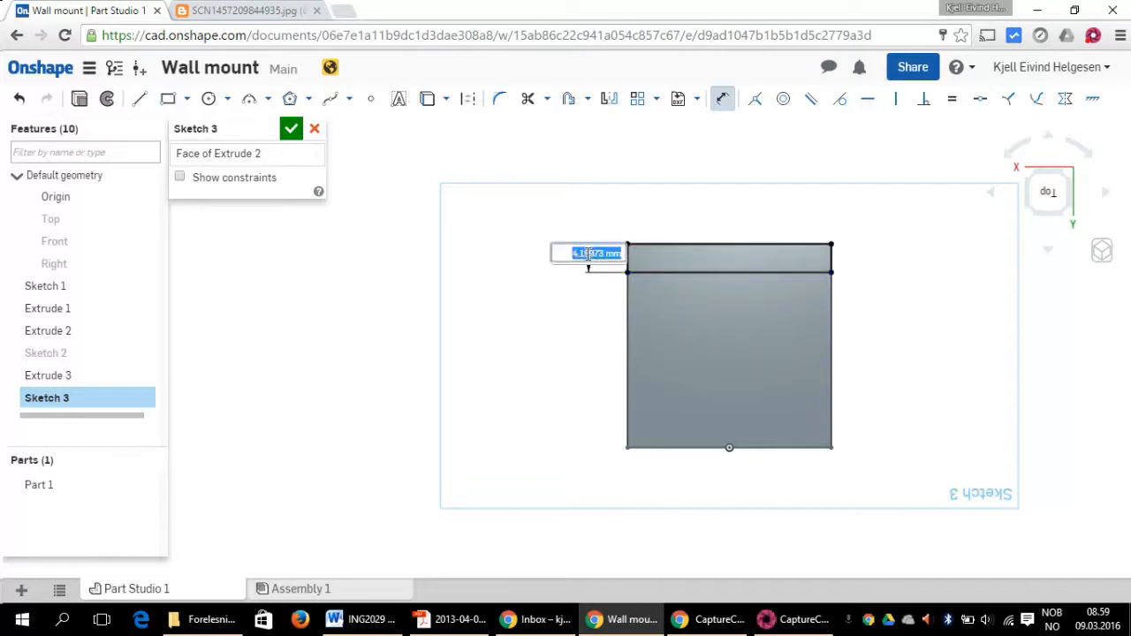
pyautogui.write('4')
pyautogui.press('Return')
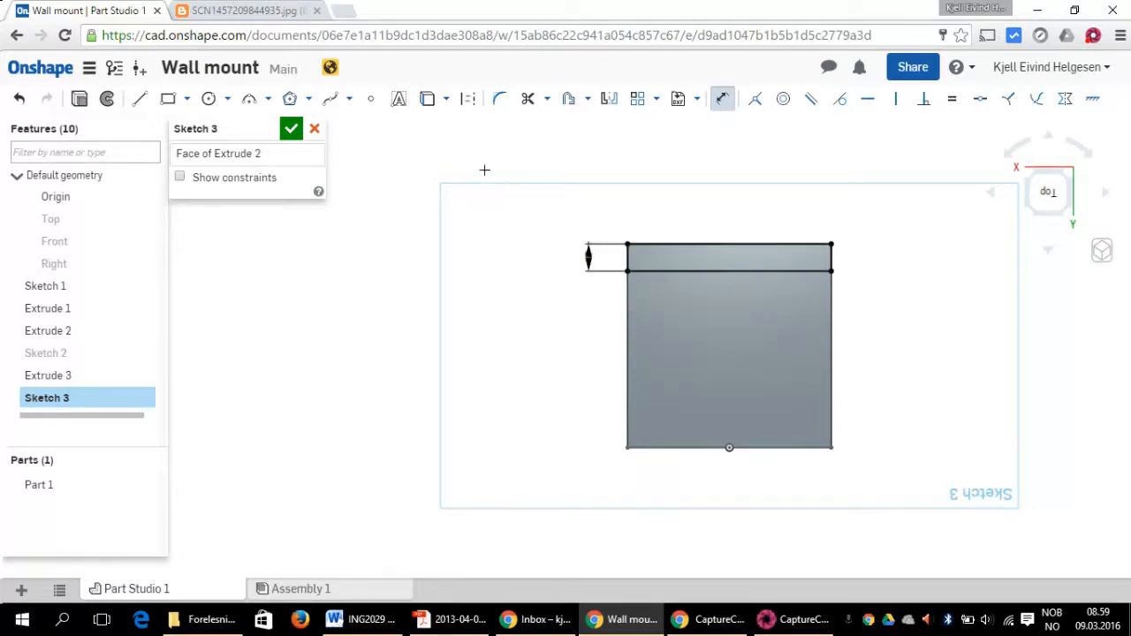
pyautogui.click(291, 130)
# Step: Extrude the rectangle 7.5 mm outward from the wall, adding it to the existing part as a lip
pyautogui.click(152, 100)
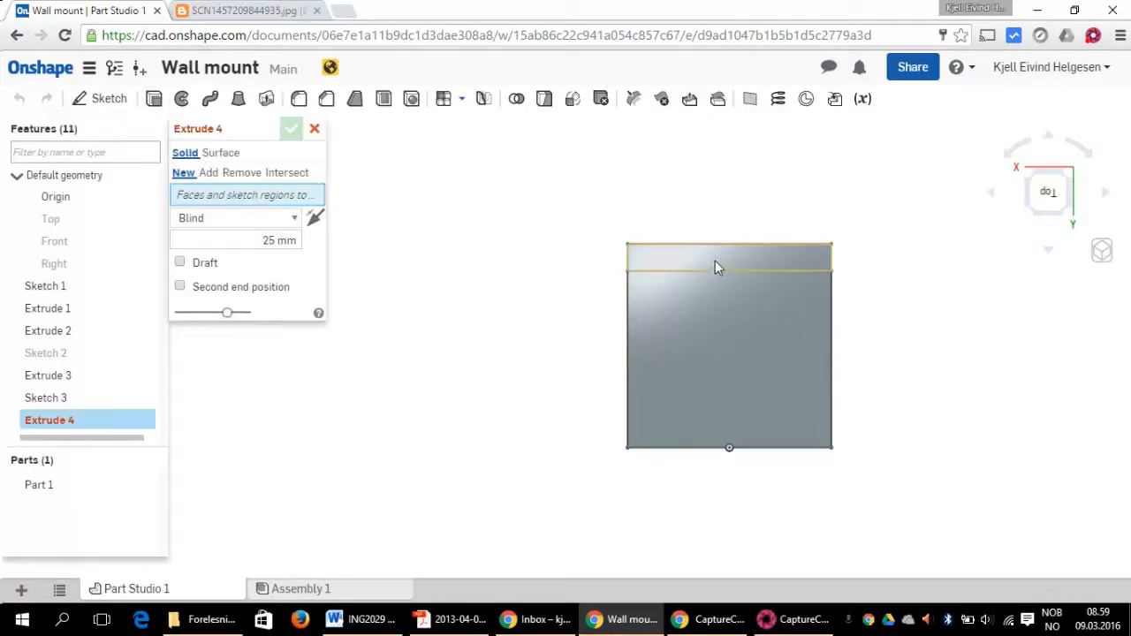
pyautogui.click(715, 262)
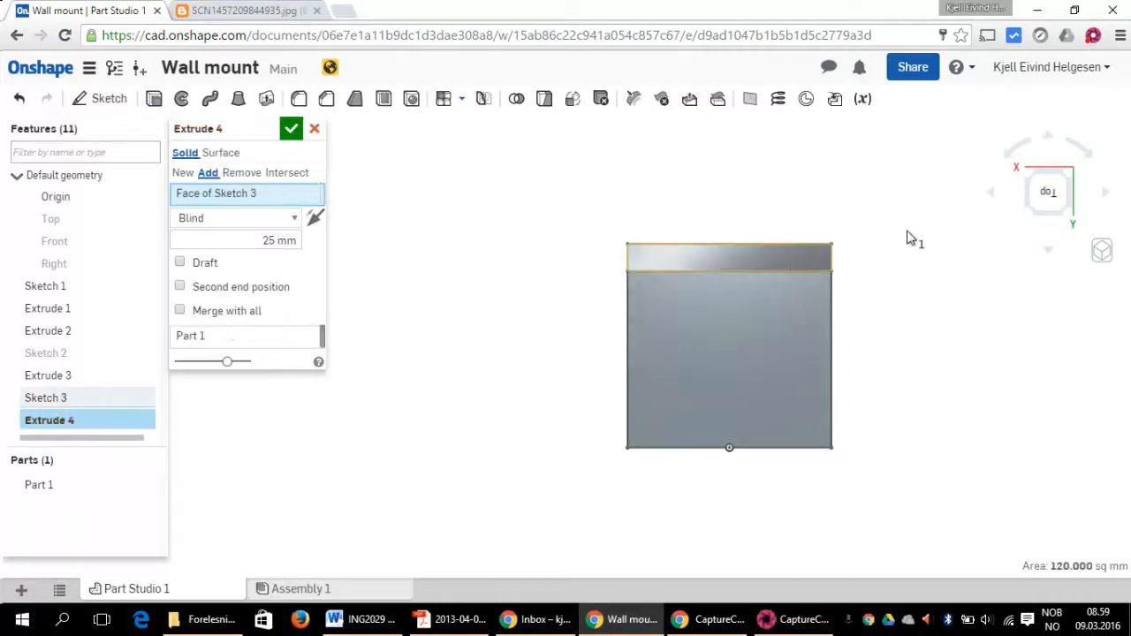
pyautogui.click(1023, 177)
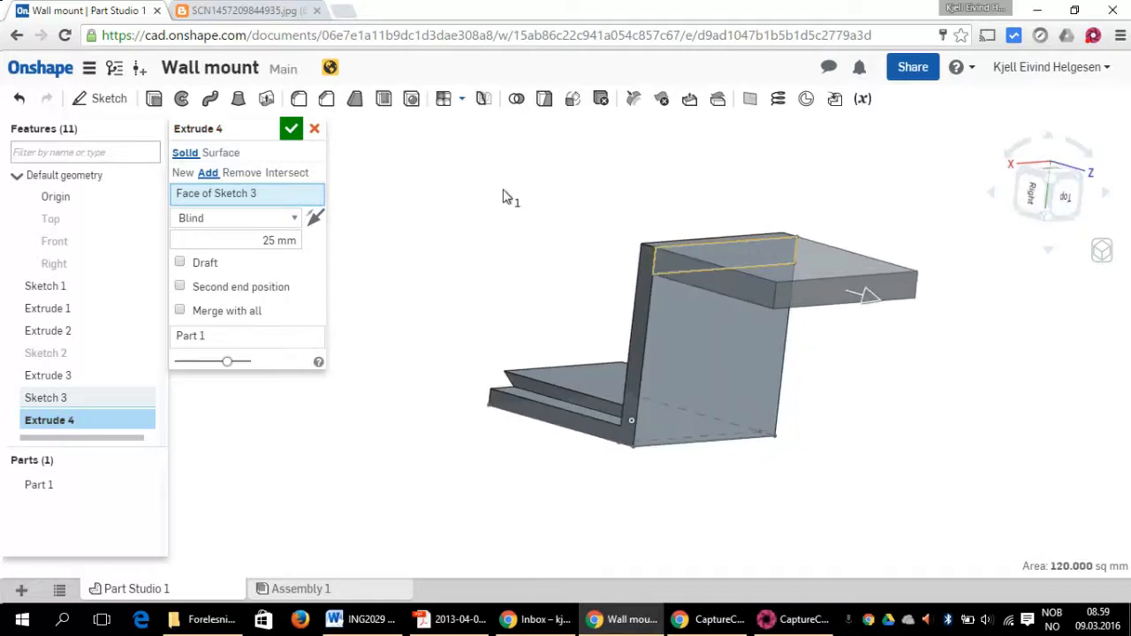
pyautogui.click(291, 240)
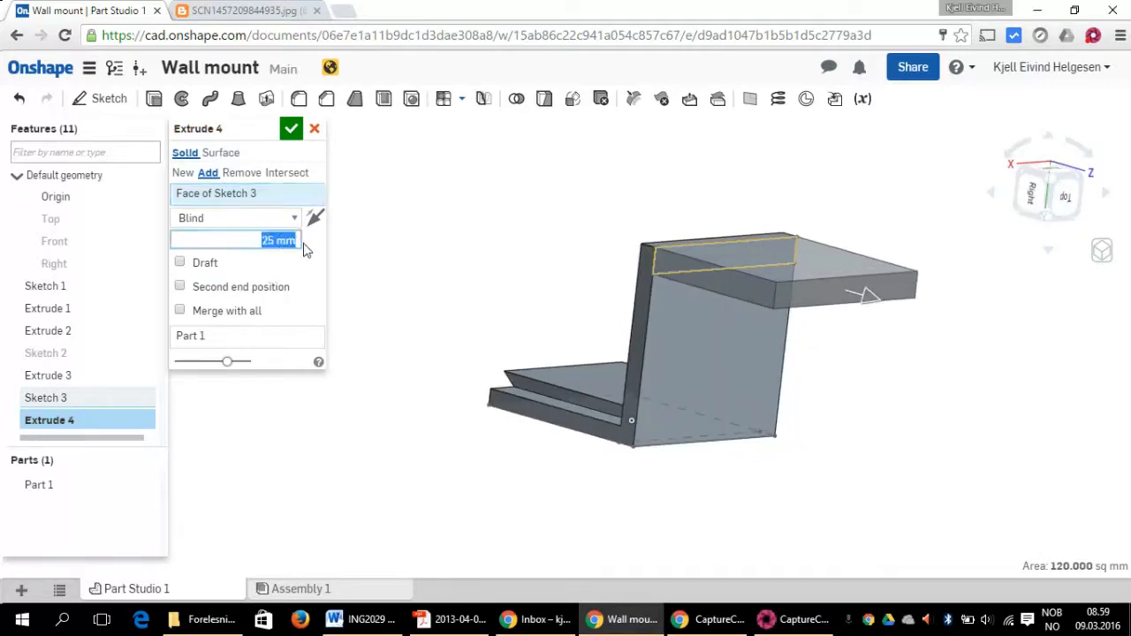
pyautogui.write('7.5')
pyautogui.press('Return')
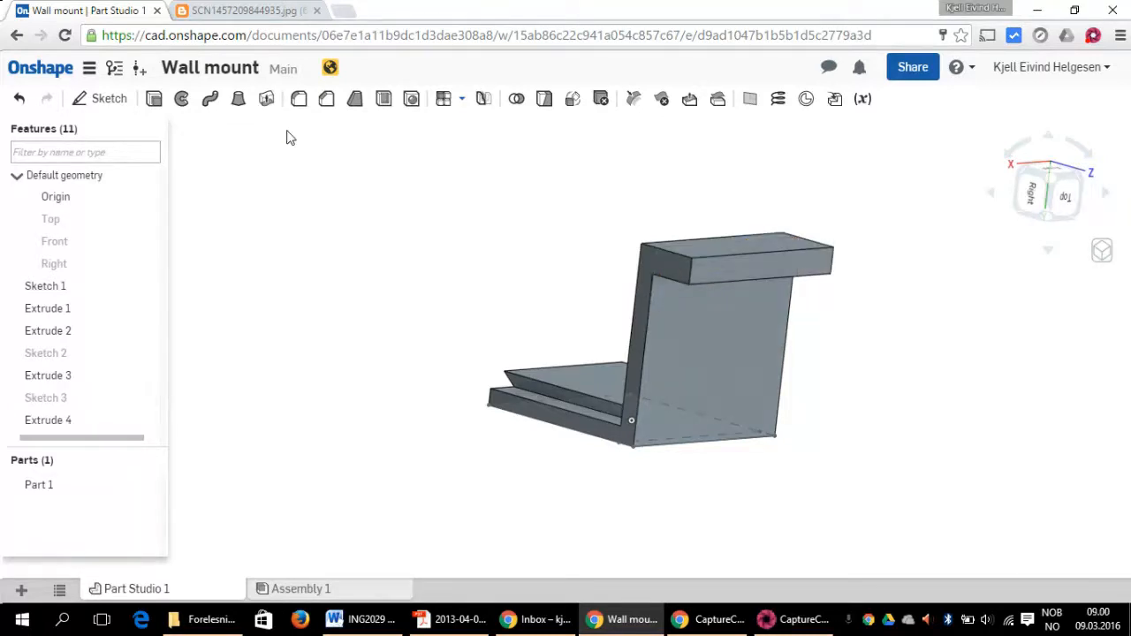
# Step: Check the reference drawing and start a sketch on the underside face of the lip
pyautogui.click(267, 9)
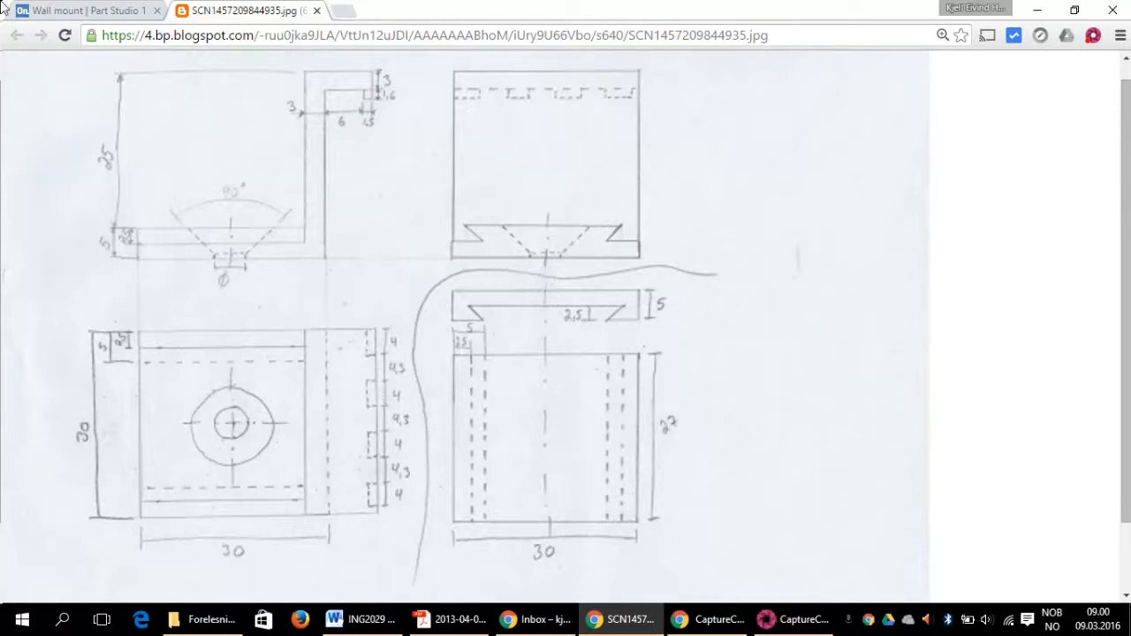
pyautogui.click(97, 13)
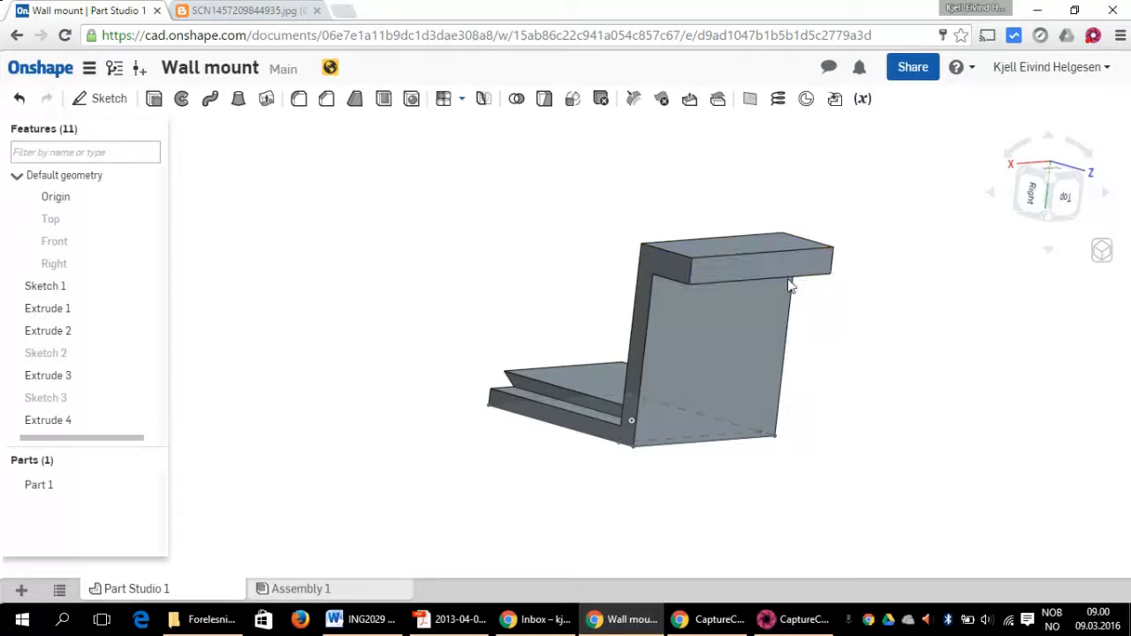
pyautogui.click(1039, 191)
pyautogui.moveTo(1044, 188); pyautogui.dragTo(1049, 139)
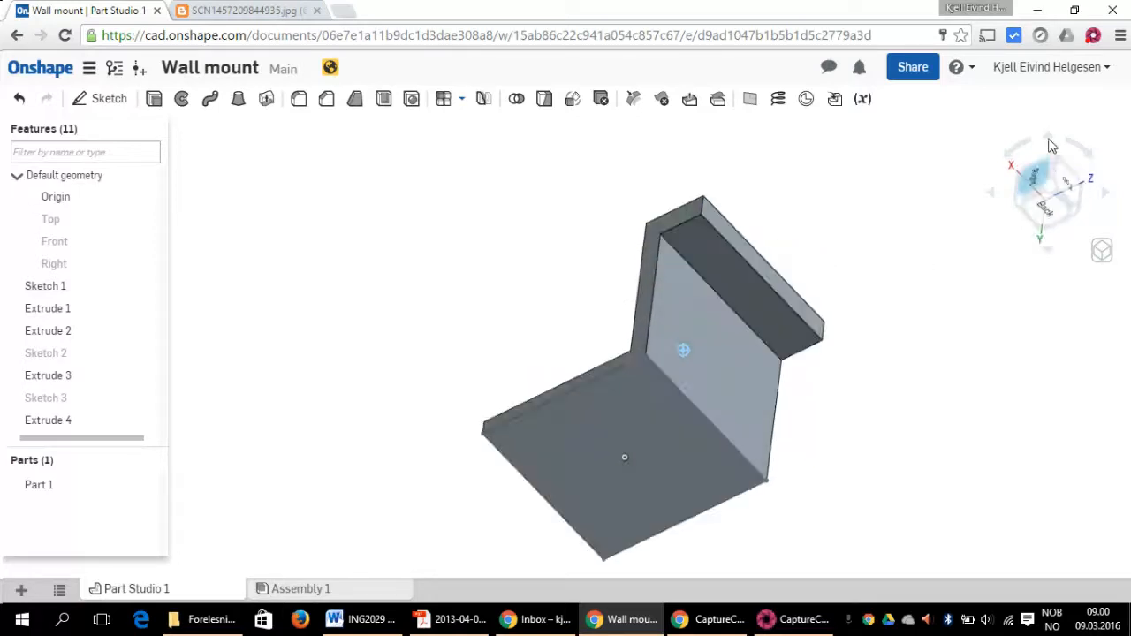
pyautogui.moveTo(1054, 182); pyautogui.dragTo(1049, 164)
pyautogui.click(112, 104)
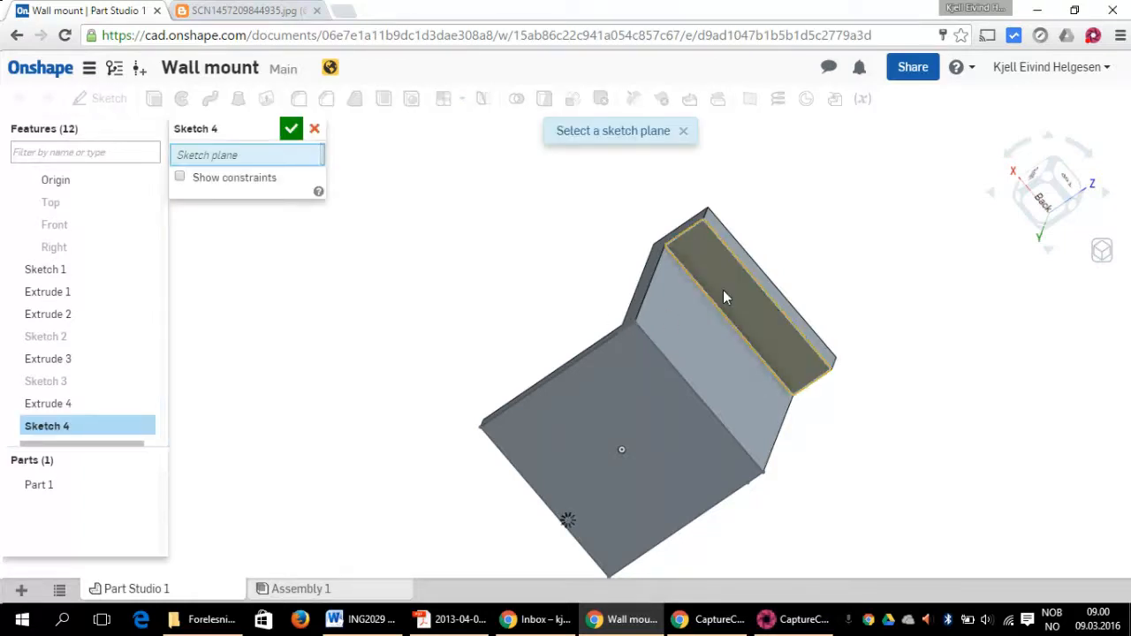
pyautogui.click(723, 299)
pyautogui.click(656, 319)
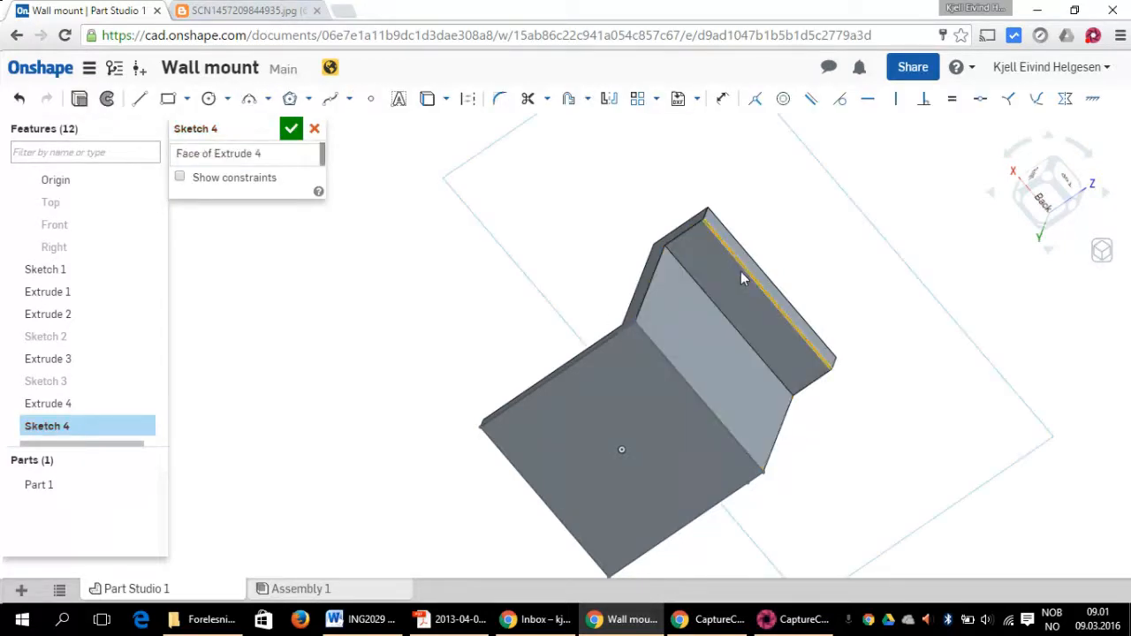
pyautogui.rightClick(590, 141)
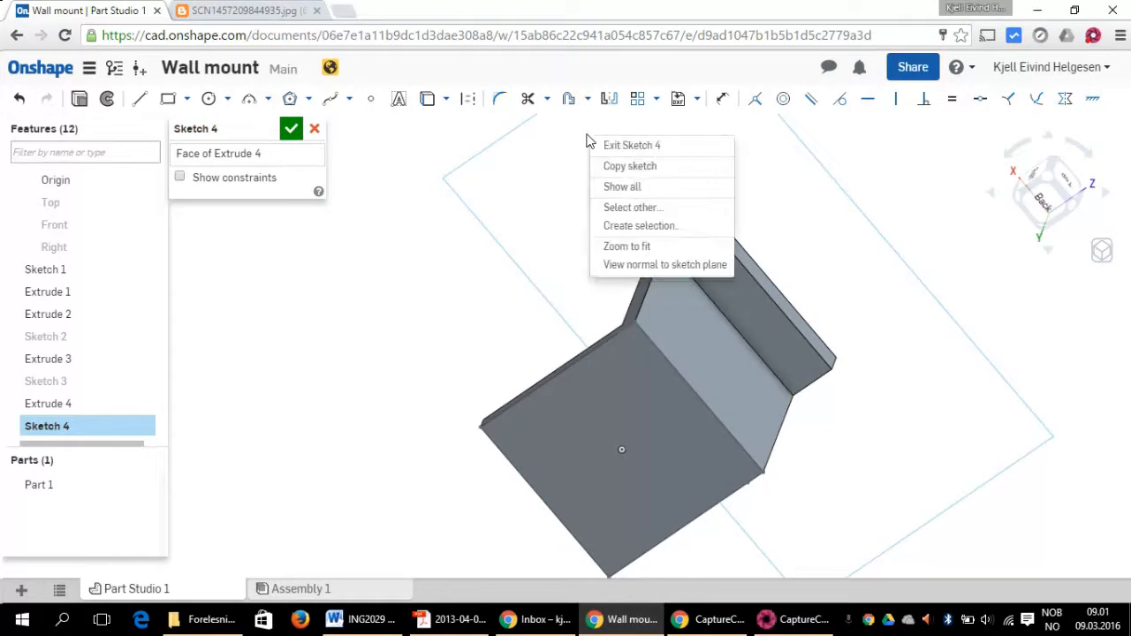
pyautogui.click(669, 270)
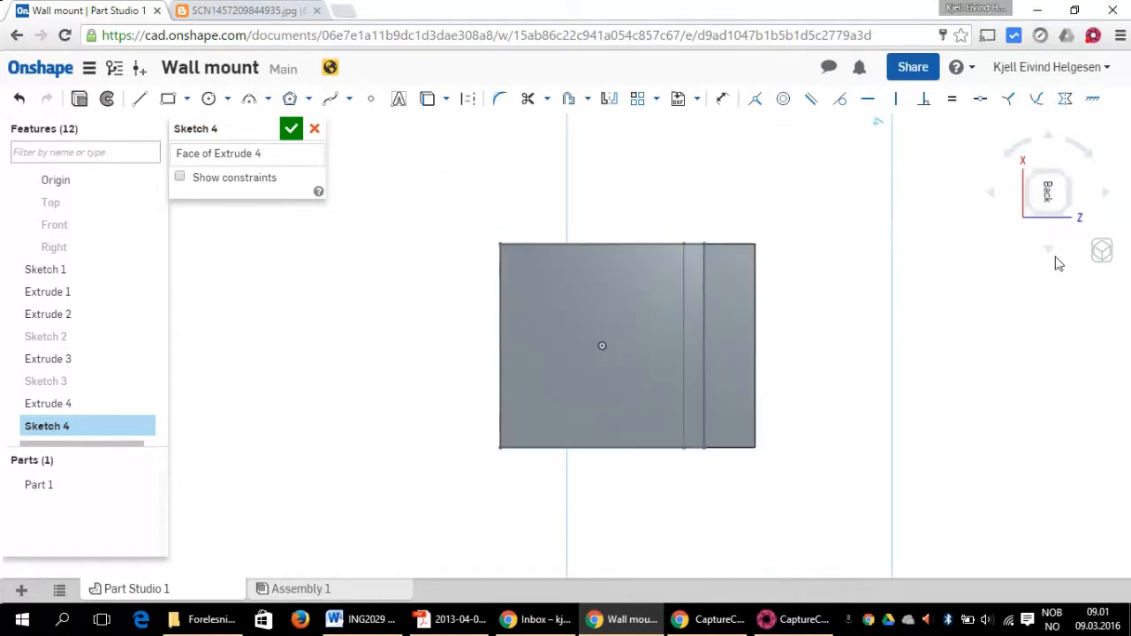
pyautogui.click(1013, 158)
pyautogui.click(1010, 154)
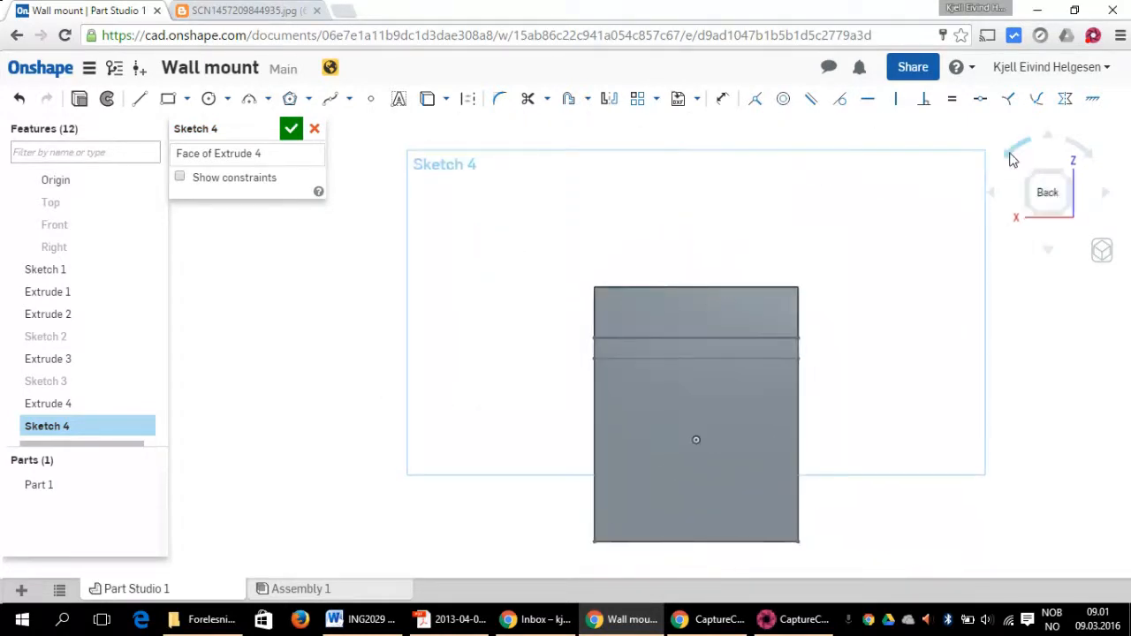
# Step: Sketch two rectangles along the lip's outer edge, about 3.4 by 1.6 mm near the left end and 4.3 by 1.8 mm near the right
pyautogui.scroll(2, 693, 306)
pyautogui.scroll(3, 705, 250)
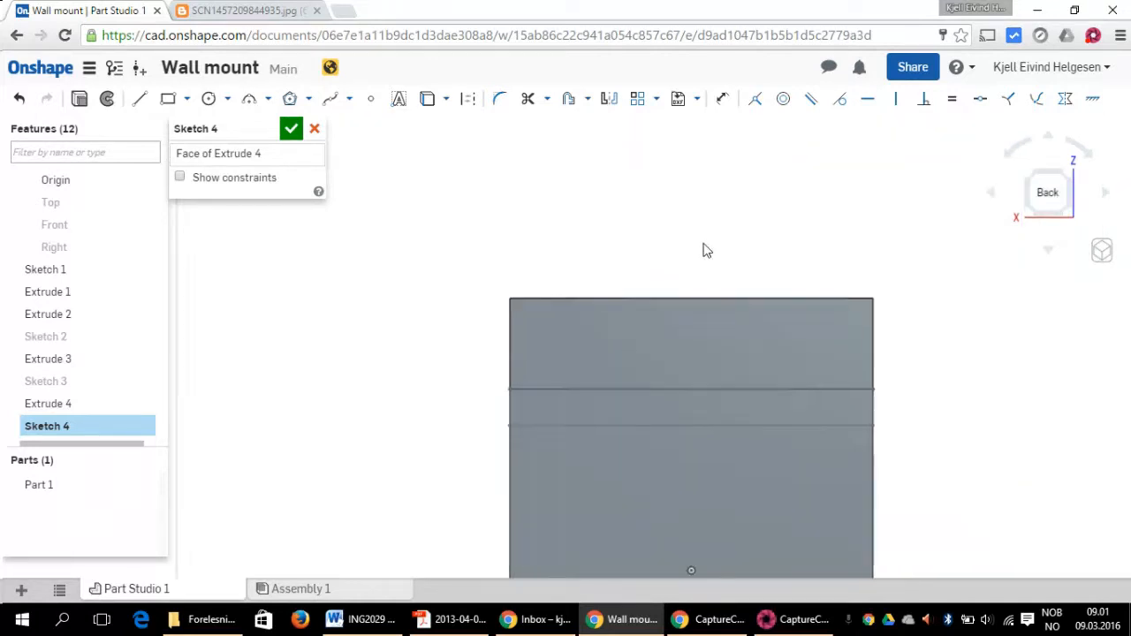
pyautogui.click(172, 101)
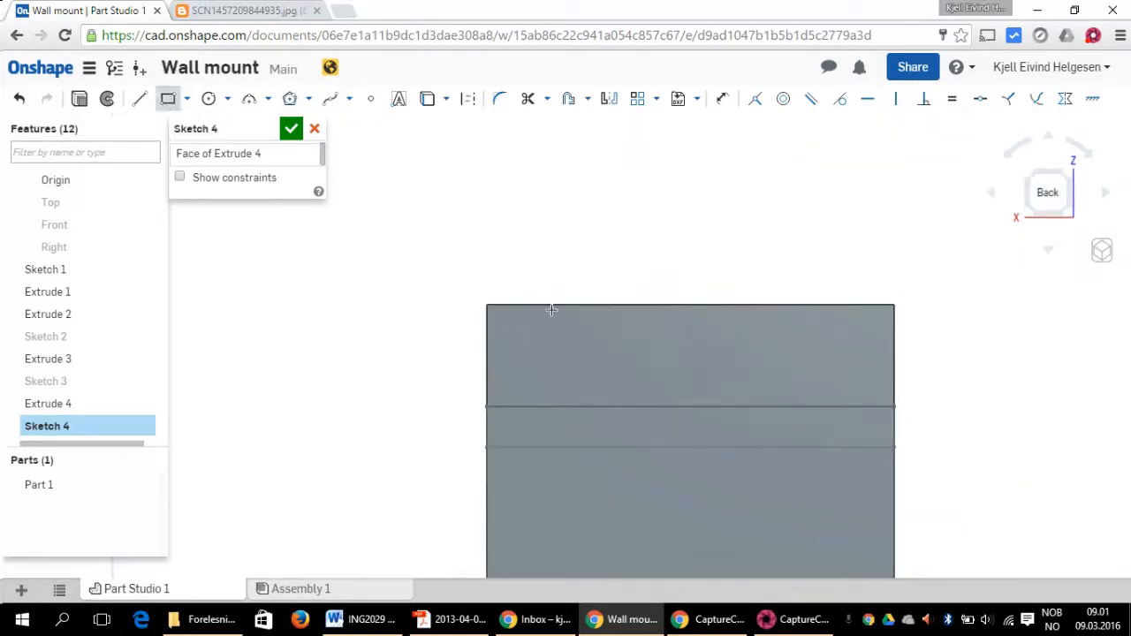
pyautogui.click(512, 305)
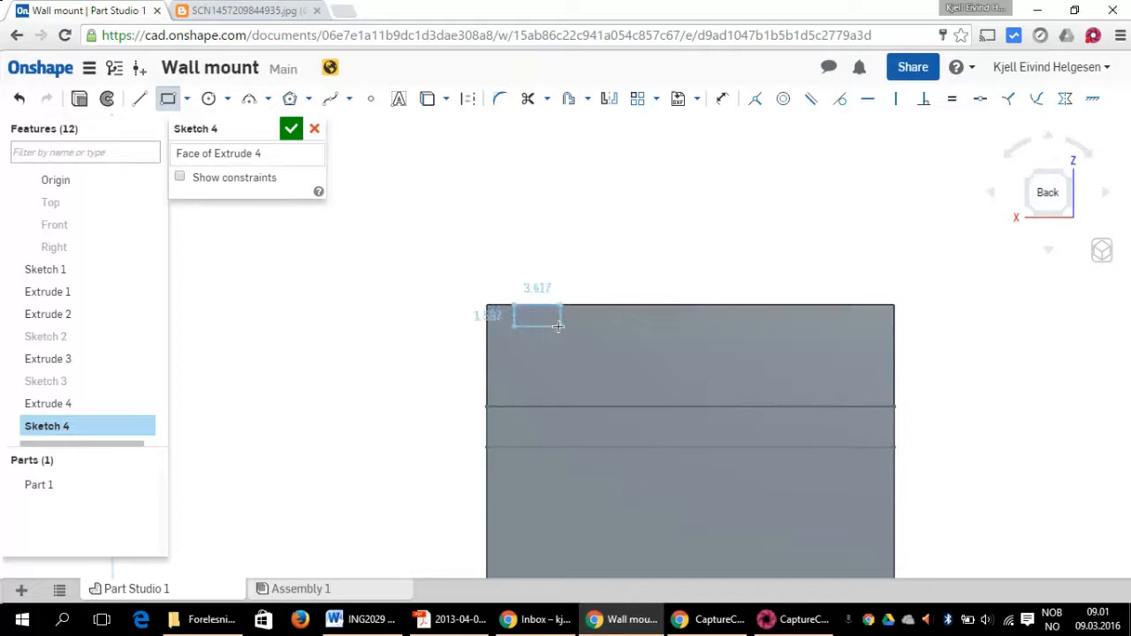
pyautogui.click(559, 327)
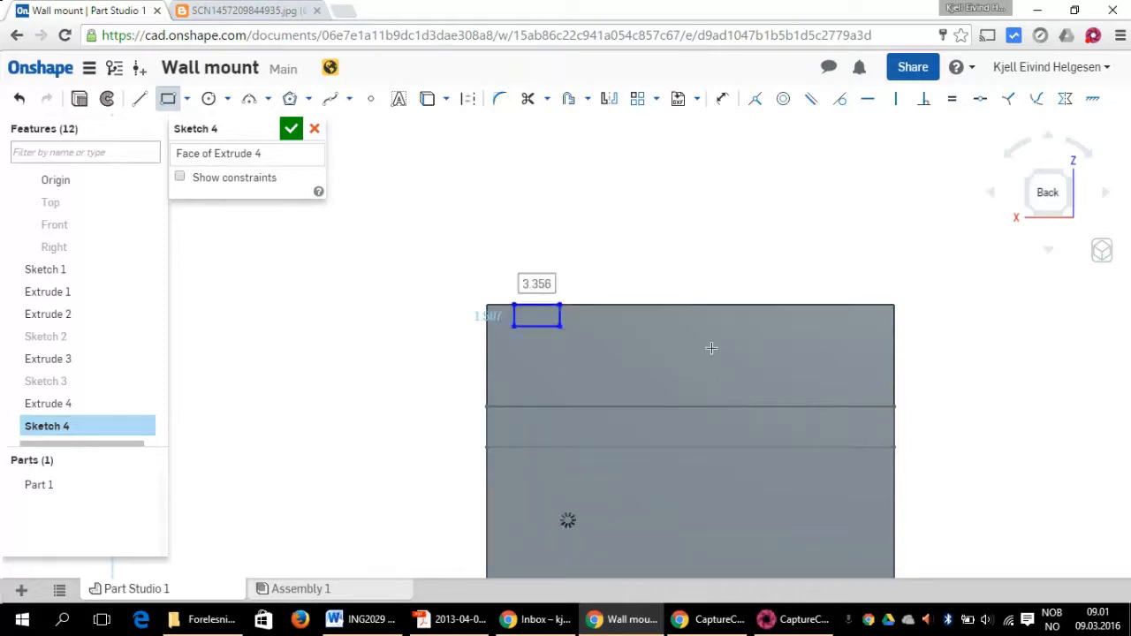
pyautogui.click(811, 306)
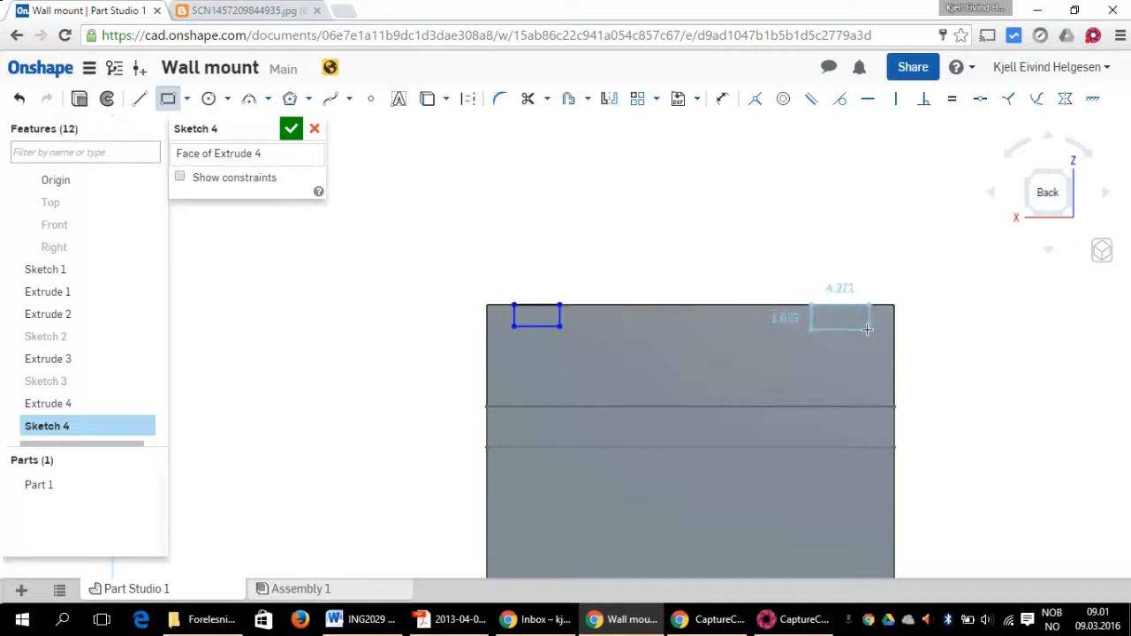
pyautogui.click(870, 329)
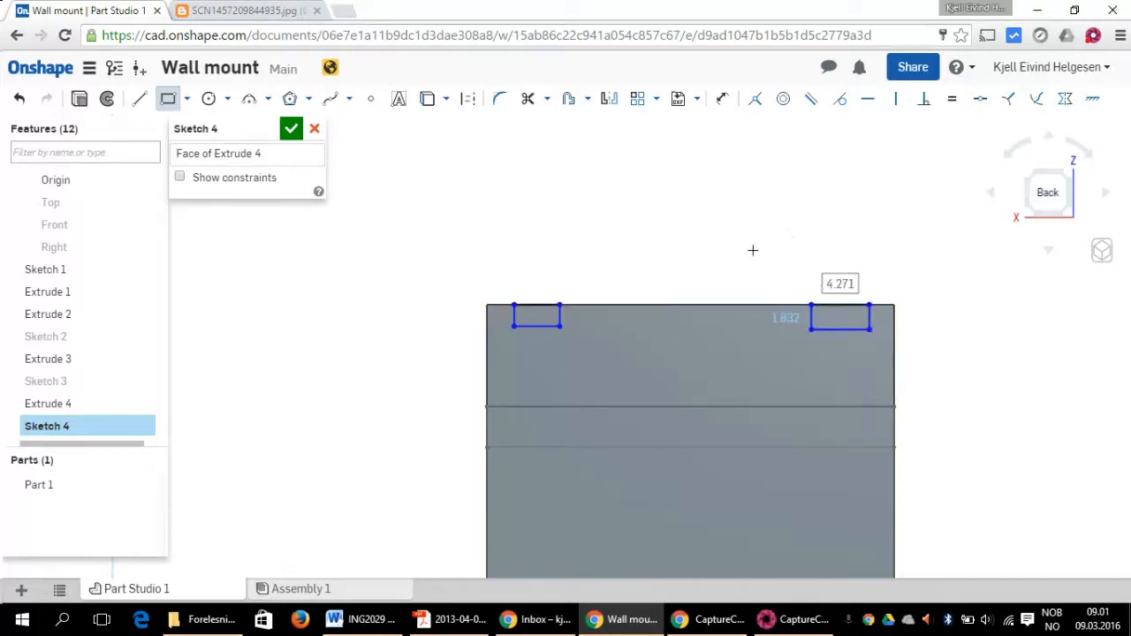
pyautogui.press('Escape')
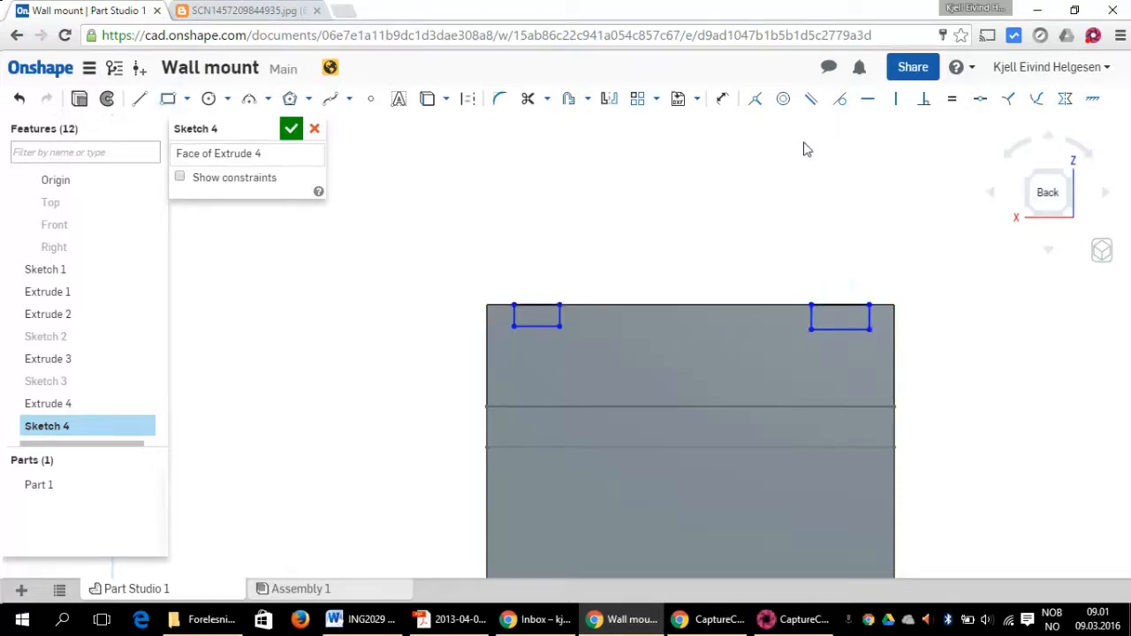
# Step: Dimension the gap between the facing sides of the two rectangles at 20.9 mm
pyautogui.click(725, 98)
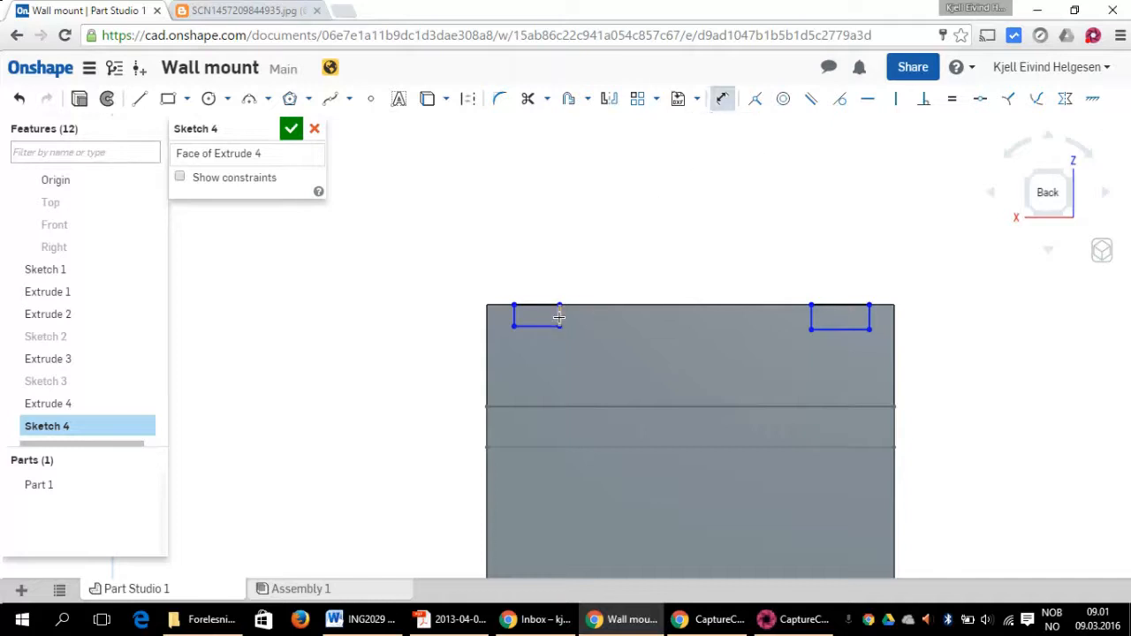
pyautogui.click(559, 317)
pyautogui.click(809, 316)
pyautogui.click(707, 255)
pyautogui.click(704, 247)
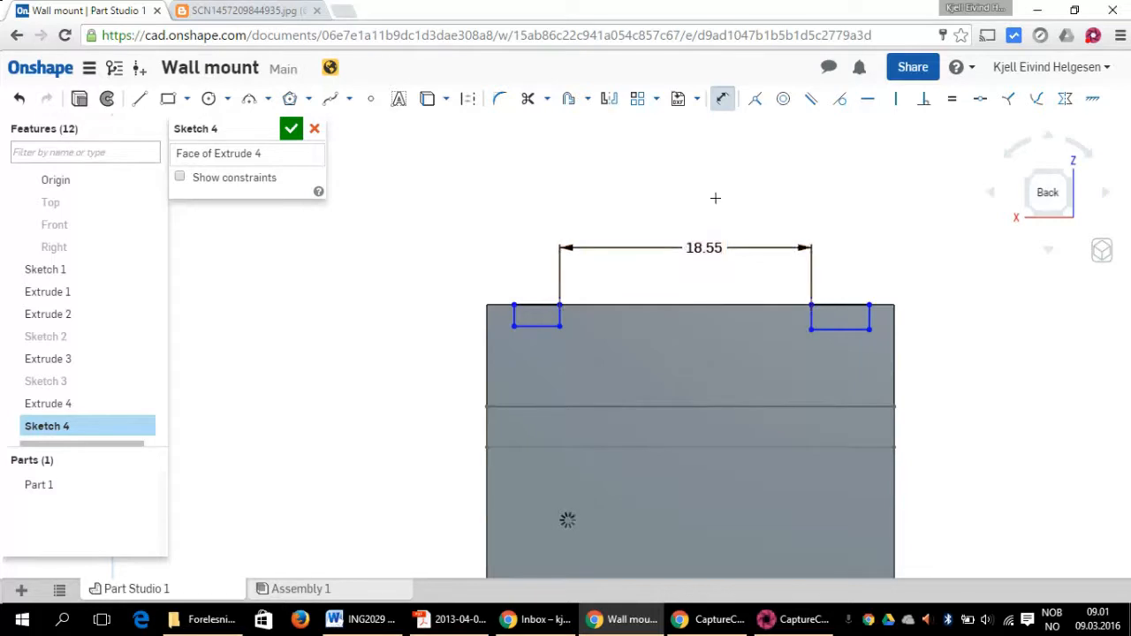
pyautogui.write('3')
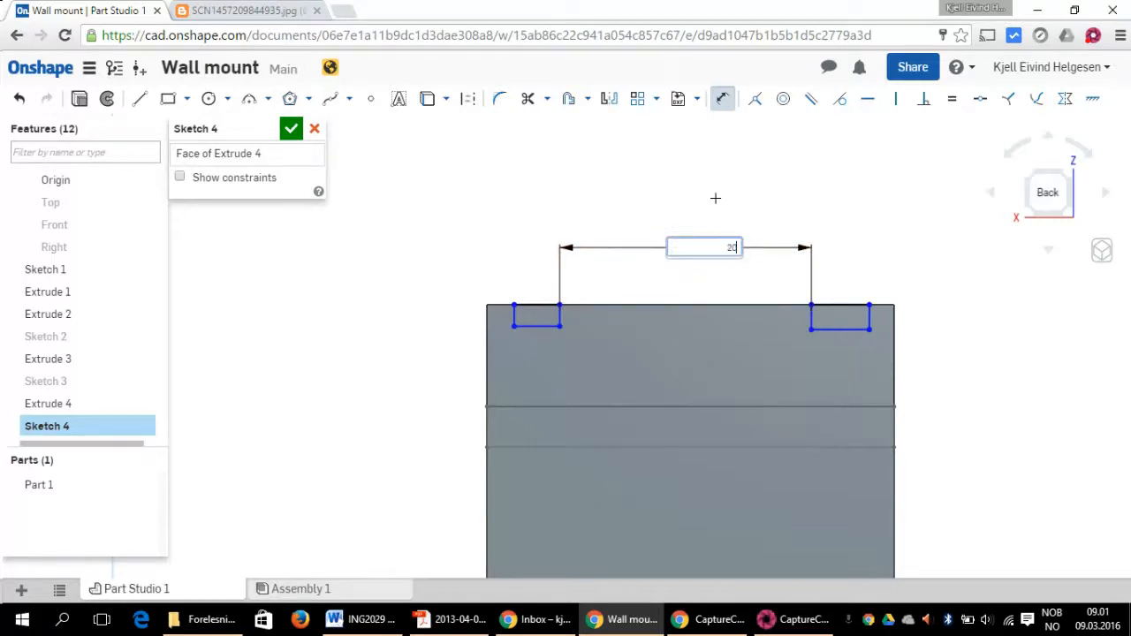
pyautogui.write('0.9')
pyautogui.press('Return')
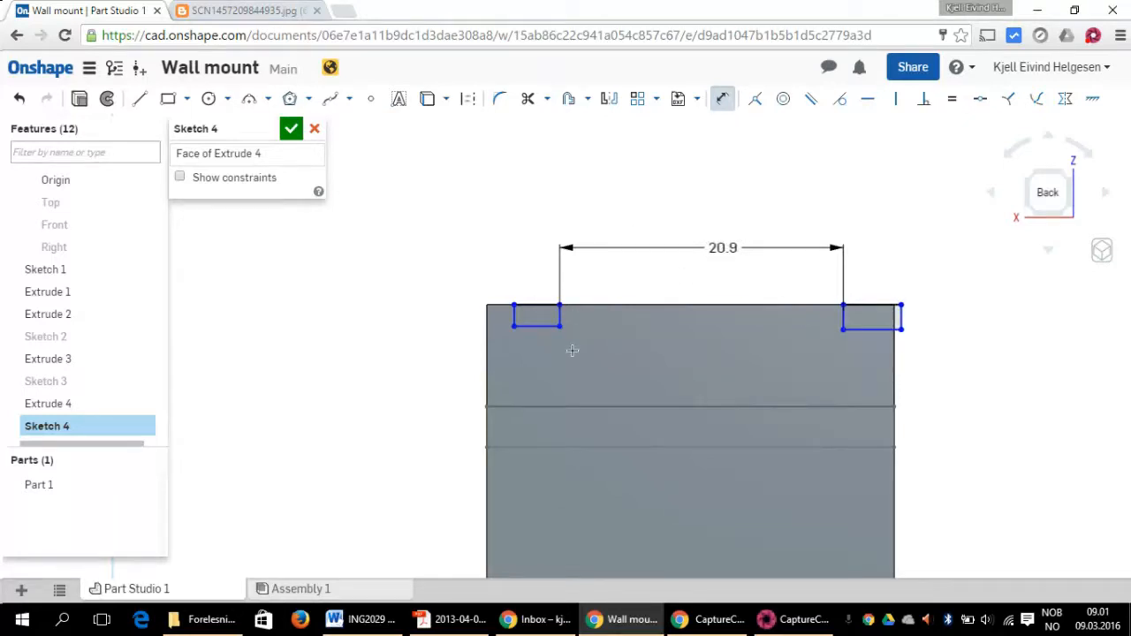
# Step: Consult the reference drawing and dimension both rectangles' widths at 4 mm
pyautogui.click(871, 328)
pyautogui.click(869, 347)
pyautogui.click(203, 10)
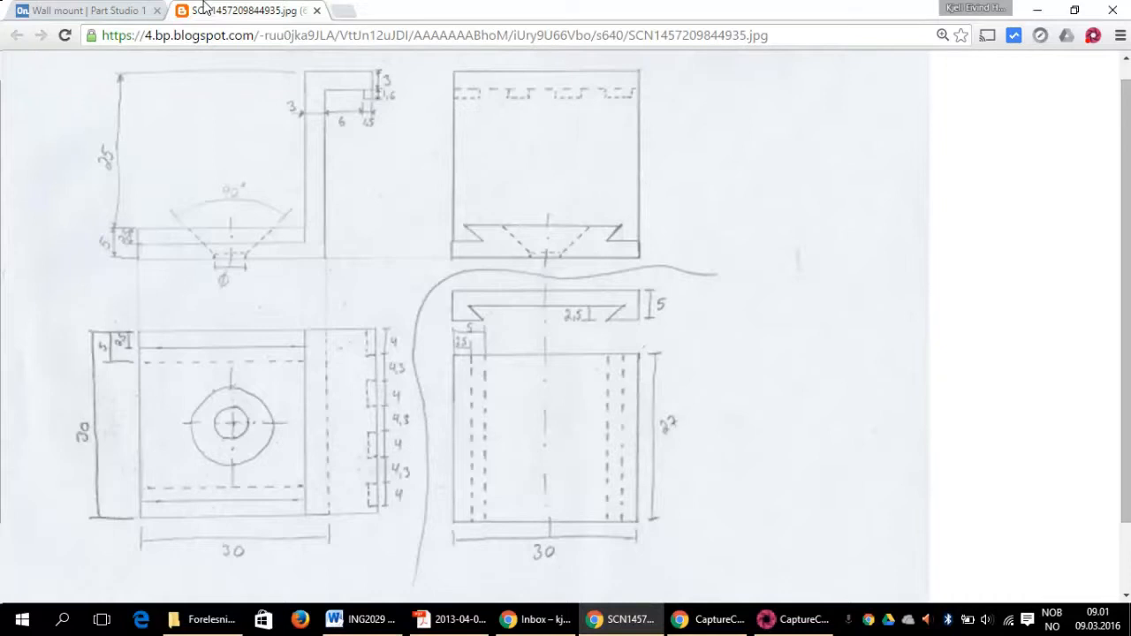
pyautogui.click(88, 9)
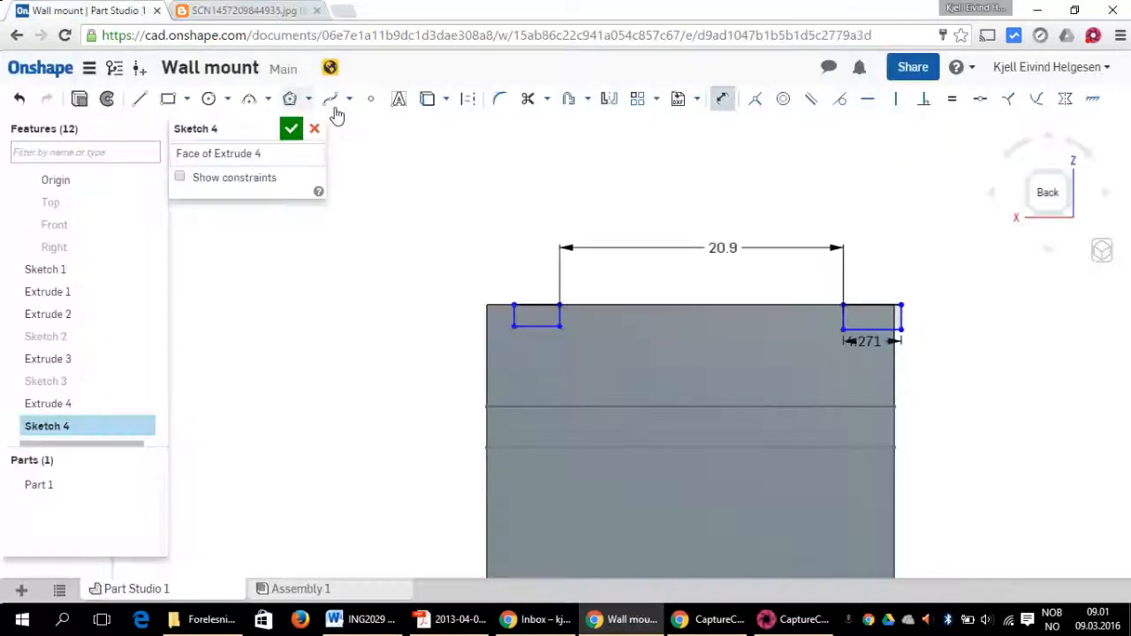
pyautogui.doubleClick(873, 348)
pyautogui.write('4')
pyautogui.press('Return')
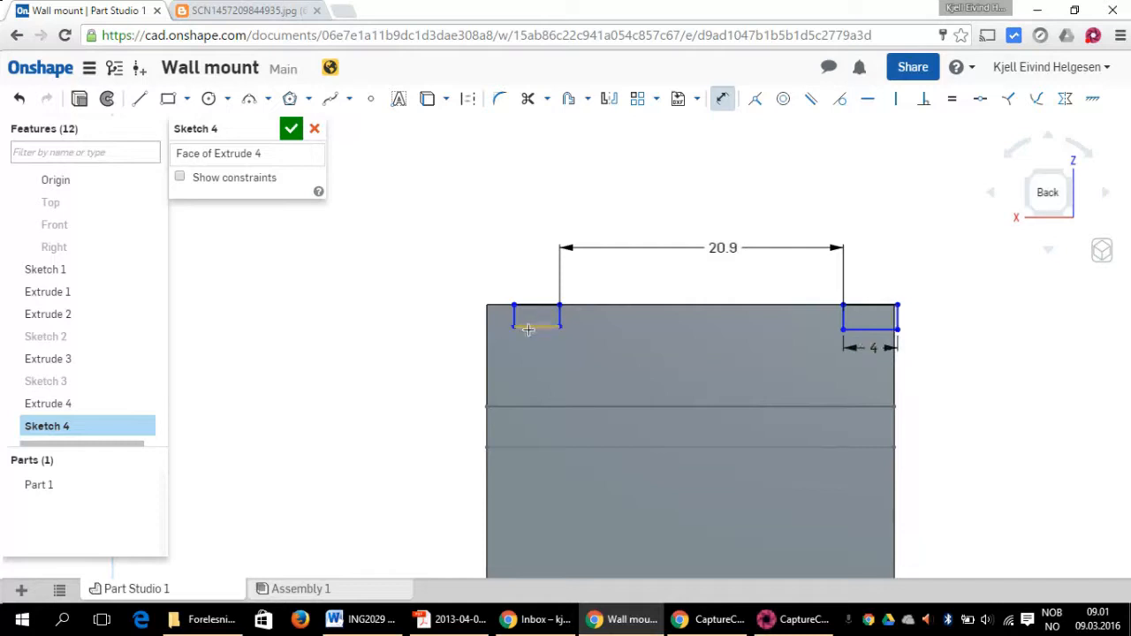
pyautogui.click(530, 328)
pyautogui.click(532, 361)
pyautogui.write('4')
pyautogui.press('Return')
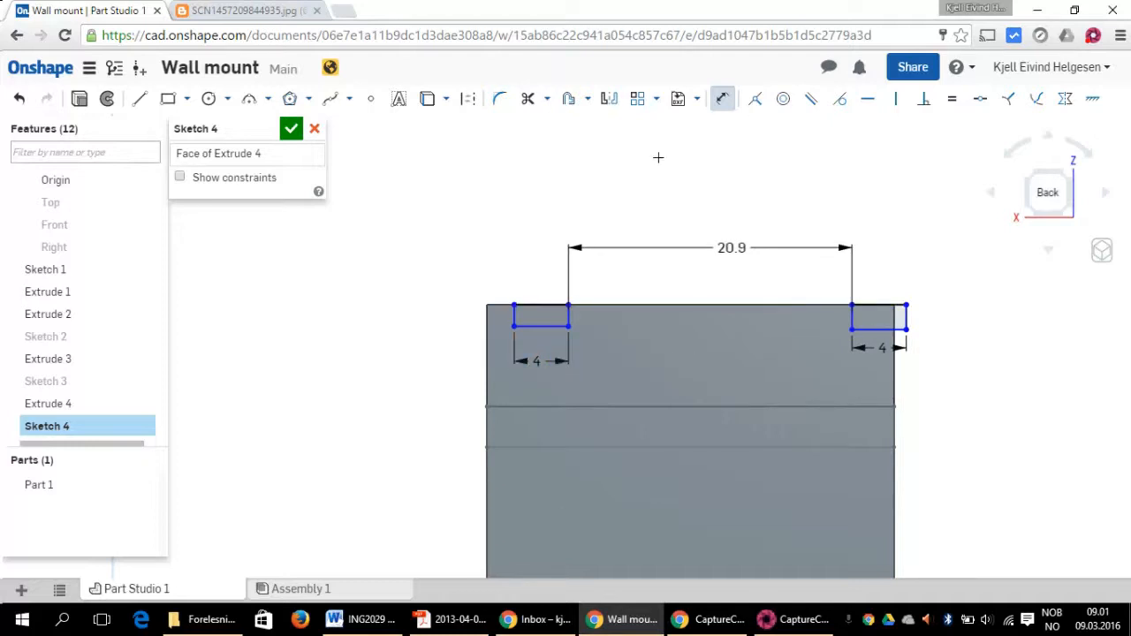
# Step: Check the reference drawing and dimension the right-hand rectangle's height at 1.5 mm
pyautogui.click(237, 20)
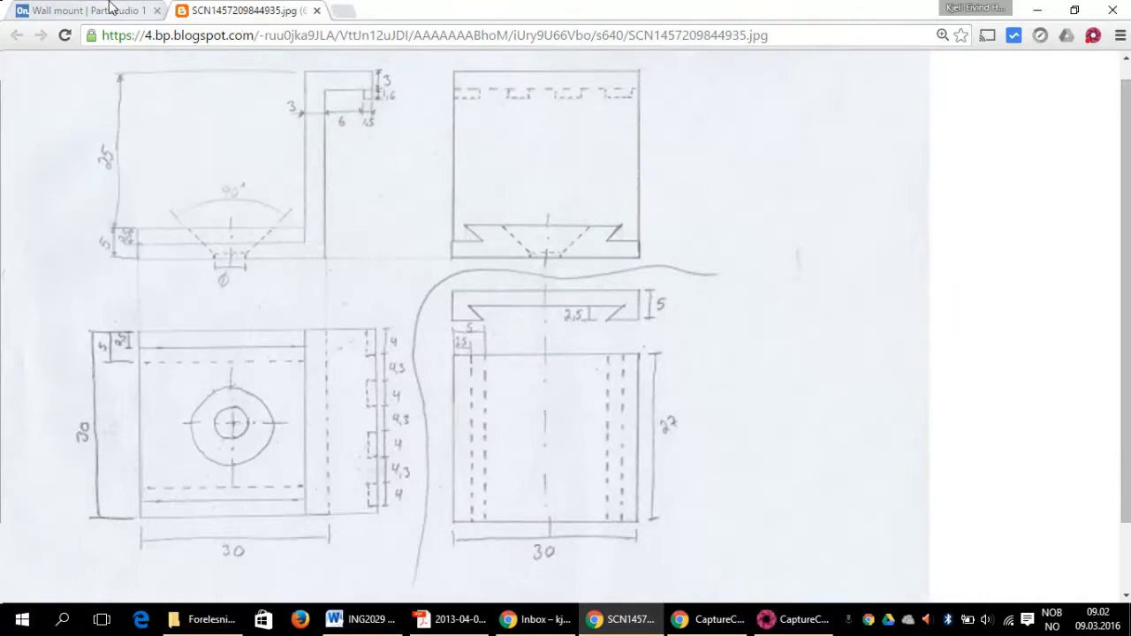
pyautogui.click(88, 9)
pyautogui.click(905, 316)
pyautogui.click(936, 316)
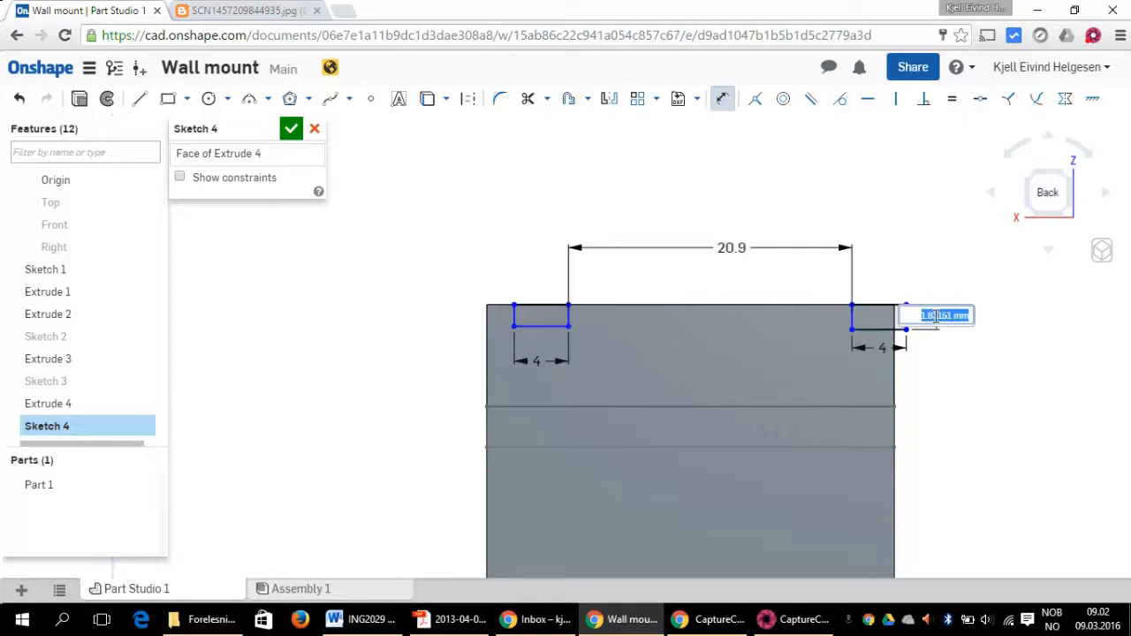
pyautogui.write('4')
pyautogui.press('Return')
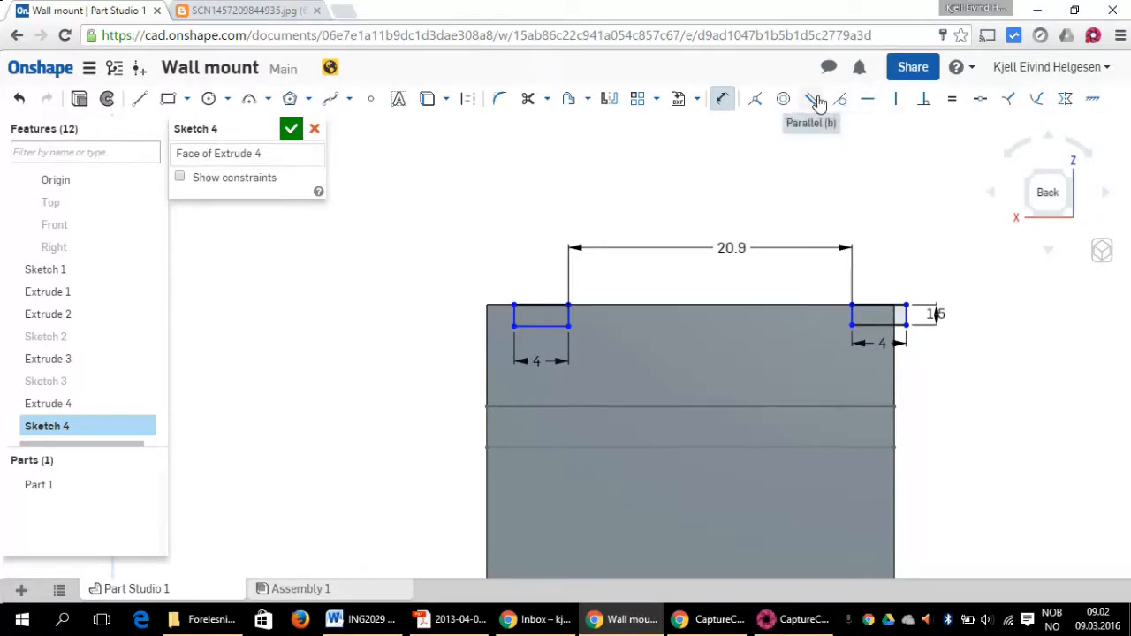
# Step: Make the two rectangles' inner long edges collinear with a Coincident constraint
pyautogui.click(758, 100)
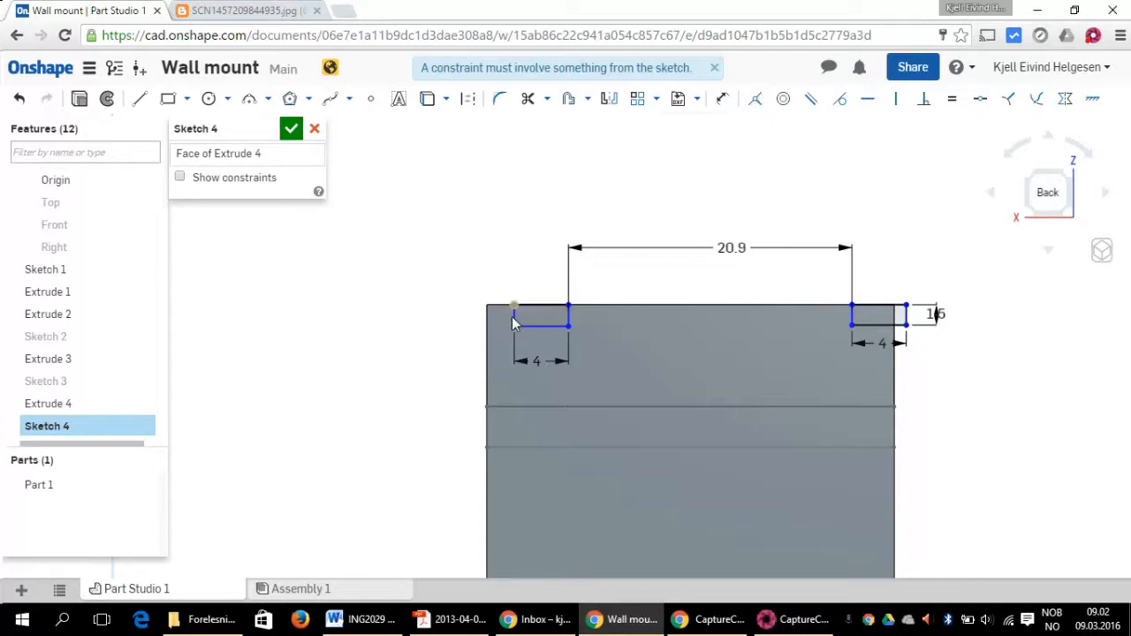
pyautogui.click(542, 328)
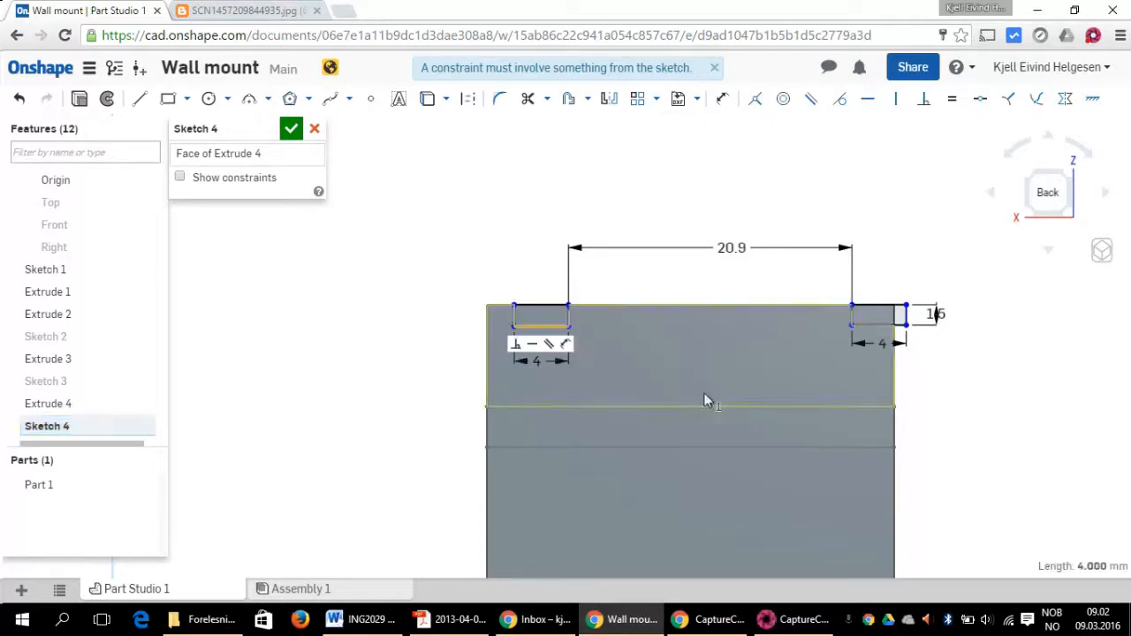
pyautogui.click(881, 325)
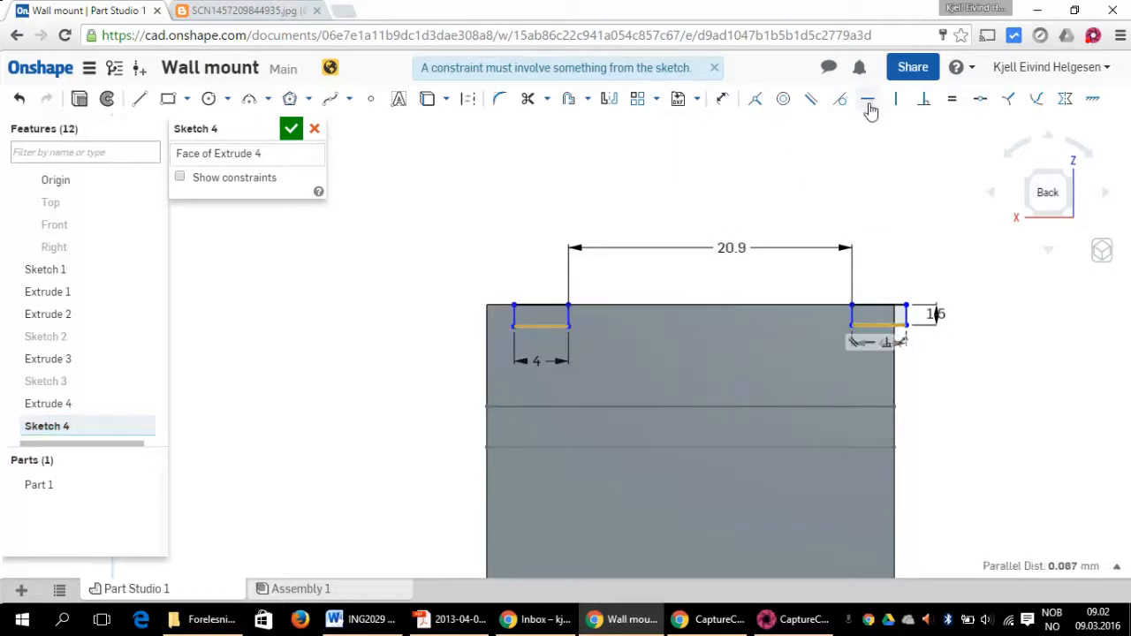
pyautogui.click(758, 106)
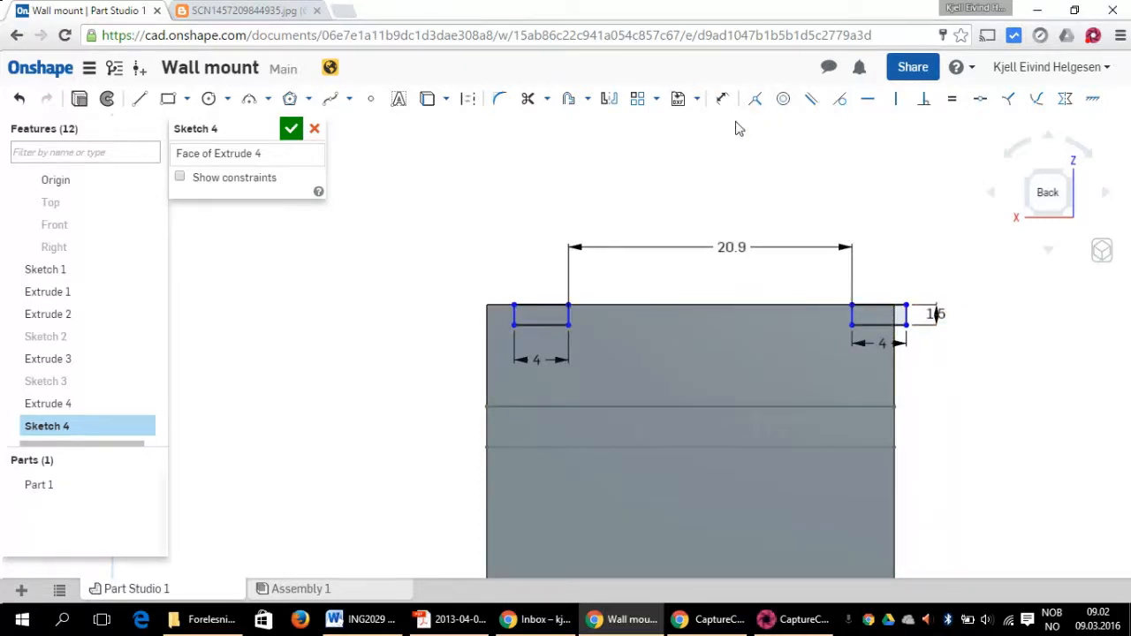
# Step: Try to apply a Midpoint constraint using the lip's 30 mm outer edge
pyautogui.click(980, 104)
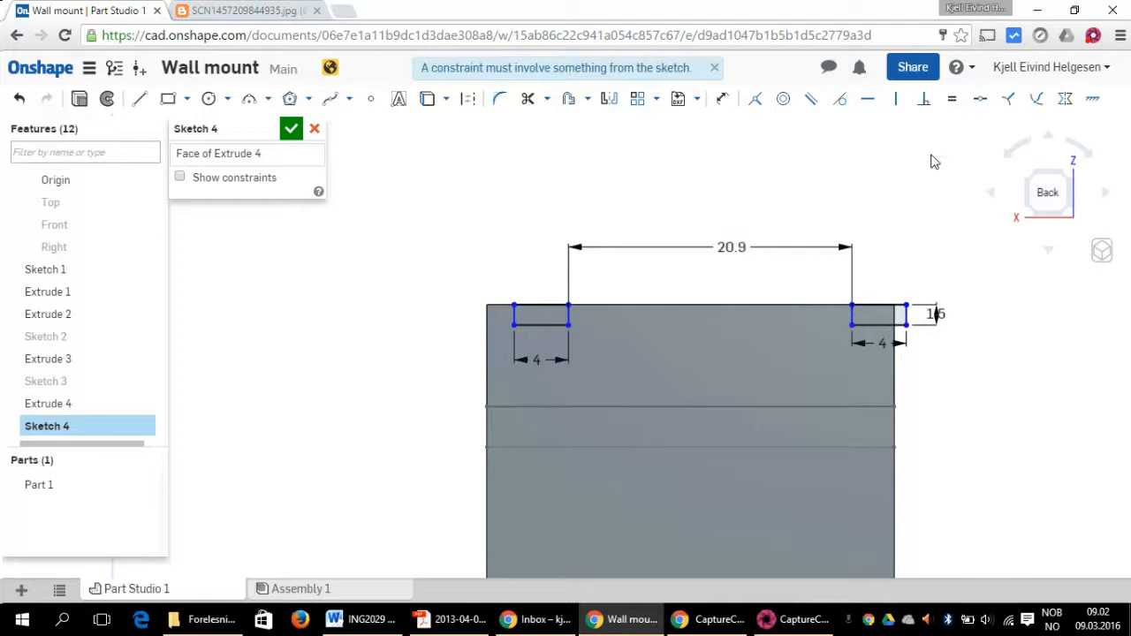
pyautogui.click(727, 306)
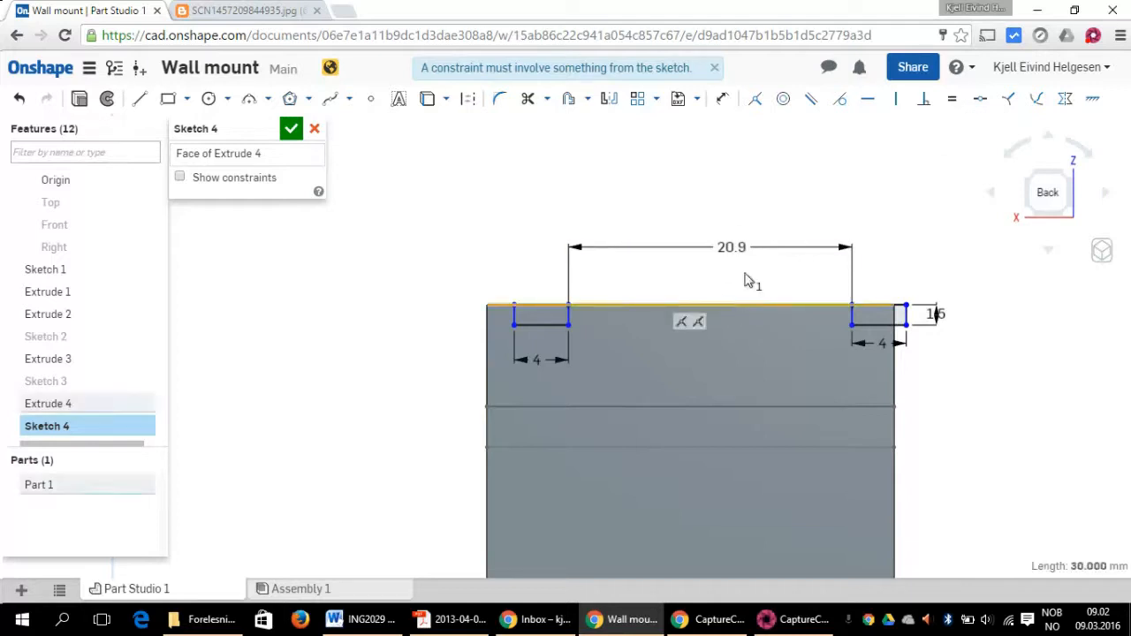
pyautogui.click(979, 103)
pyautogui.press('Escape')
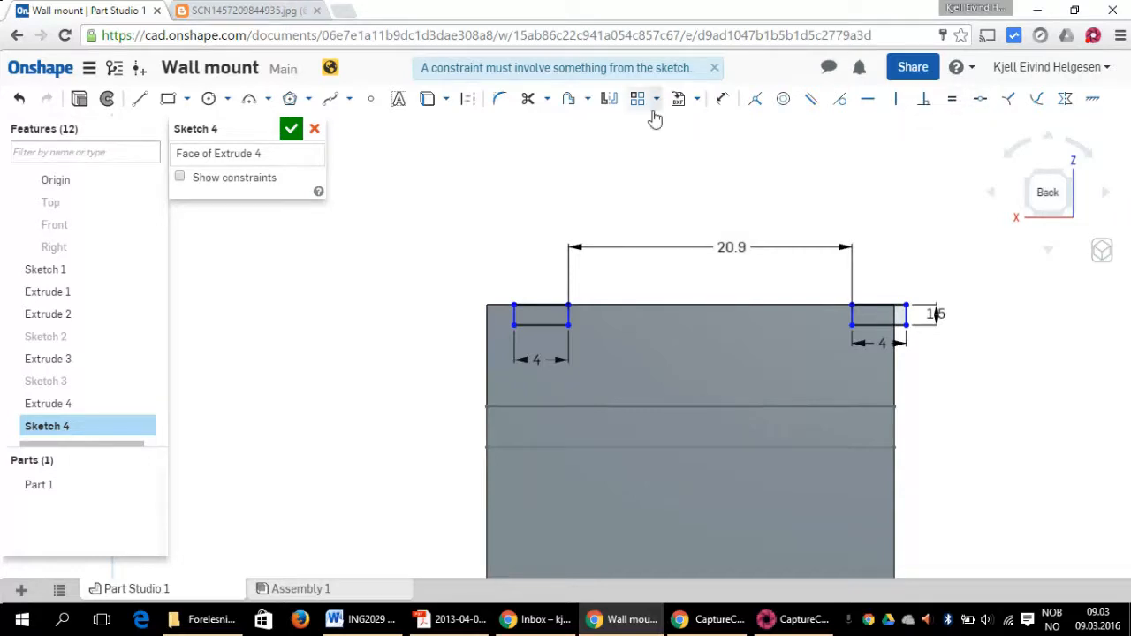
# Step: Shift the linked pair of rectangles along the outer edge so that both lie within the lip's width
pyautogui.moveTo(565, 316)
pyautogui.moveTo(564, 317); pyautogui.dragTo(545, 324)
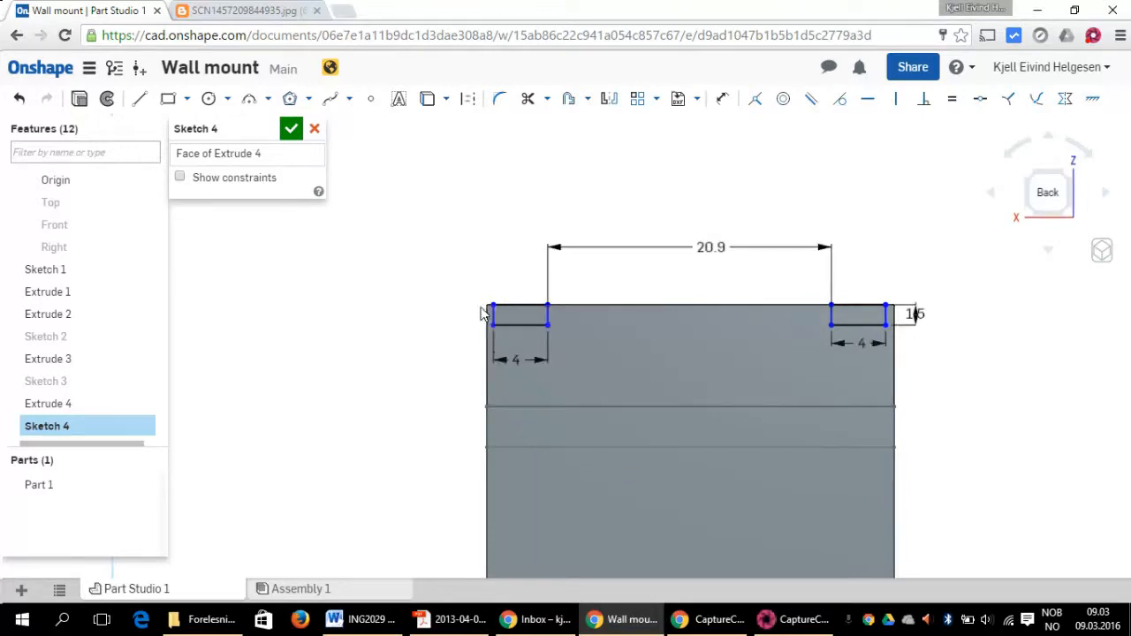
pyautogui.scroll(1, 489, 318)
pyautogui.scroll(5, 492, 317)
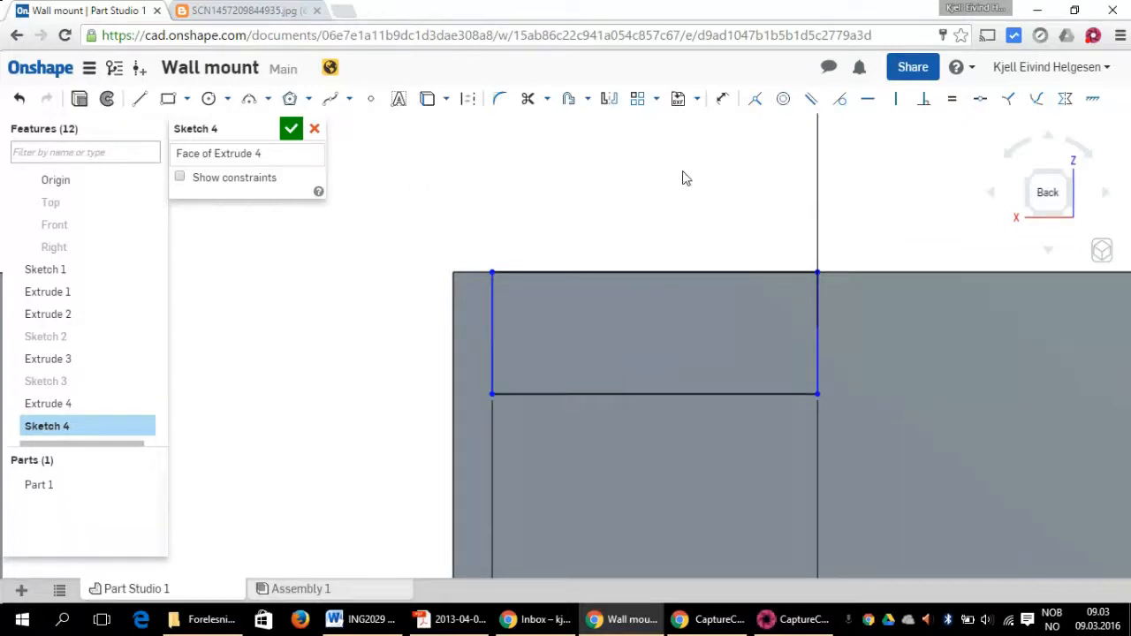
# Step: Dimension the gap between the left-hand rectangle's outer side and the lip's adjacent side edge
pyautogui.click(722, 98)
pyautogui.click(454, 329)
pyautogui.click(491, 329)
pyautogui.scroll(1, 455, 326)
pyautogui.scroll(-2, 455, 326)
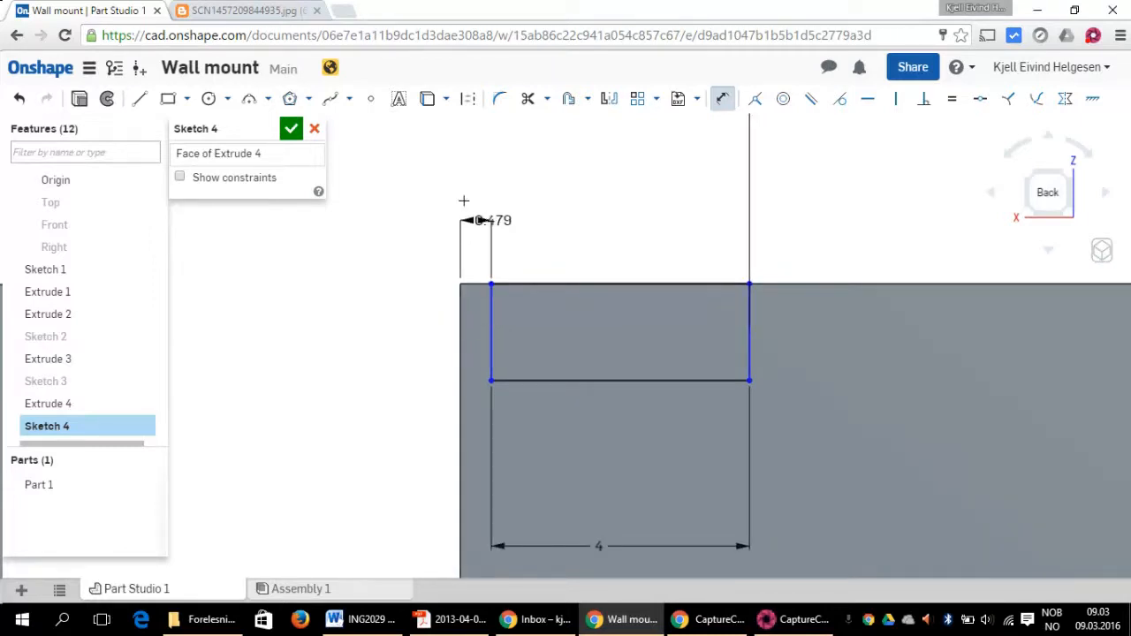
pyautogui.click(469, 152)
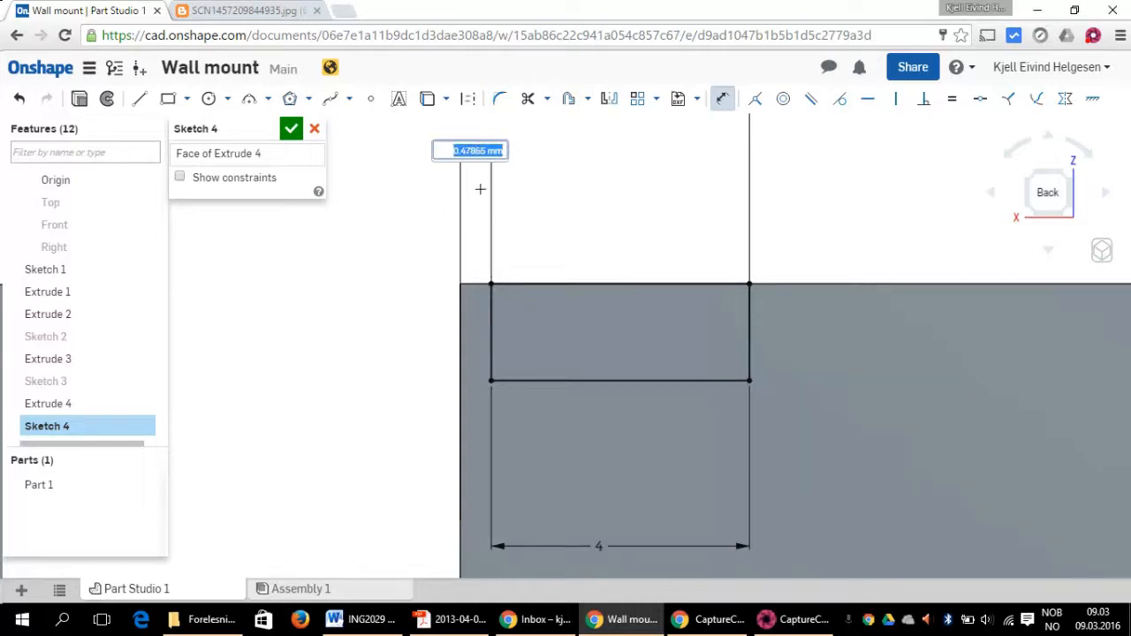
pyautogui.press('Return')
pyautogui.scroll(1, 474, 189)
pyautogui.scroll(-5, 447, 177)
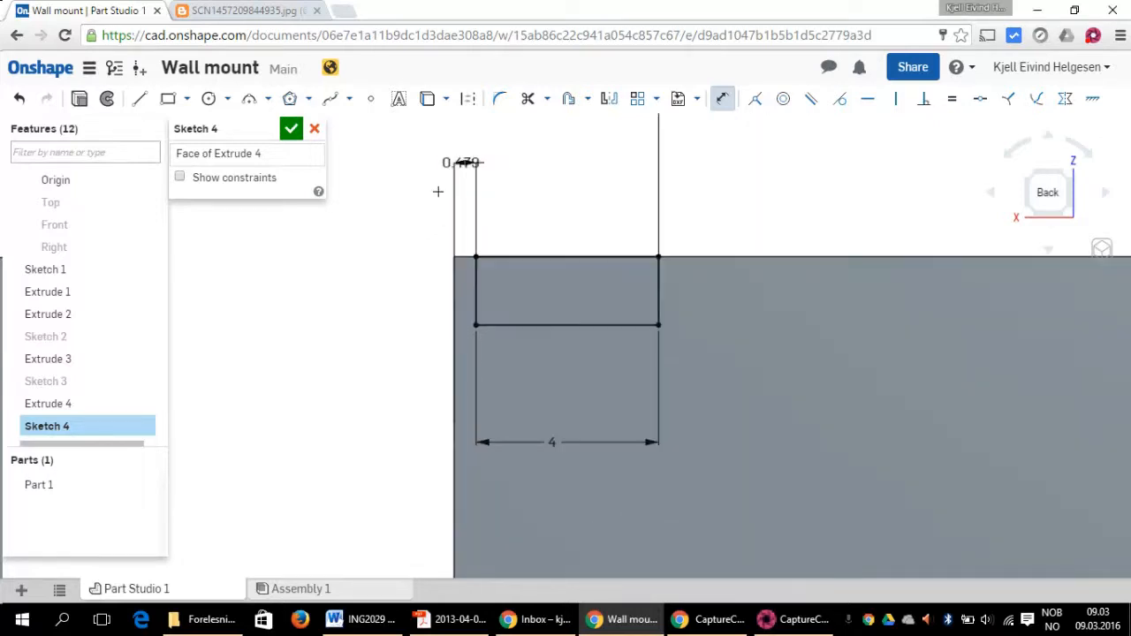
pyautogui.scroll(1, 967, 248)
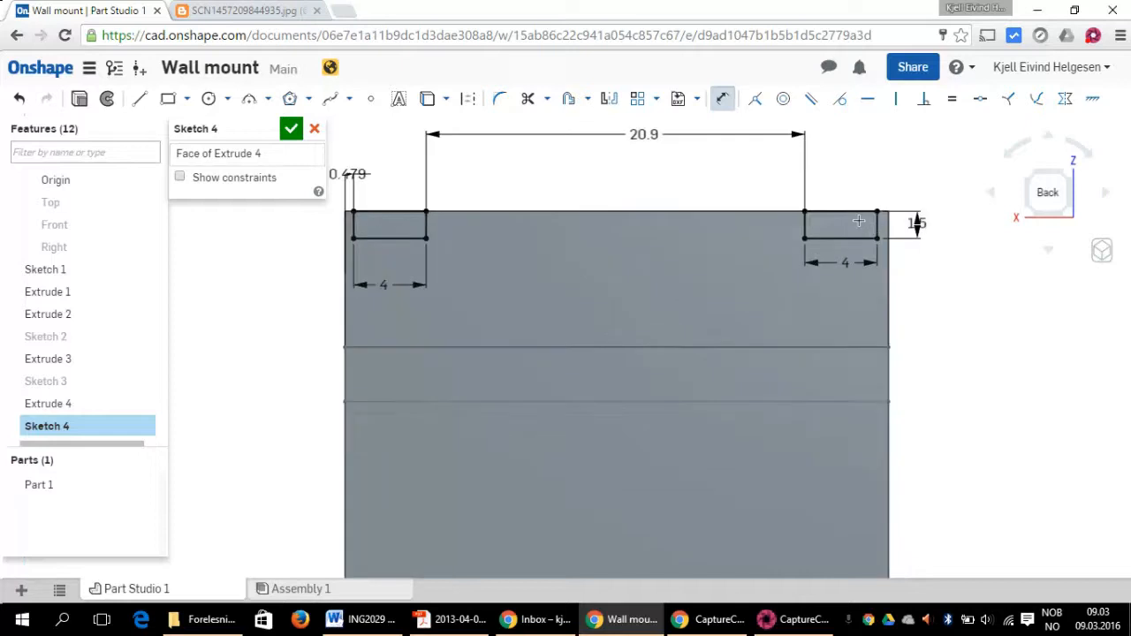
pyautogui.click(888, 224)
pyautogui.press('Escape')
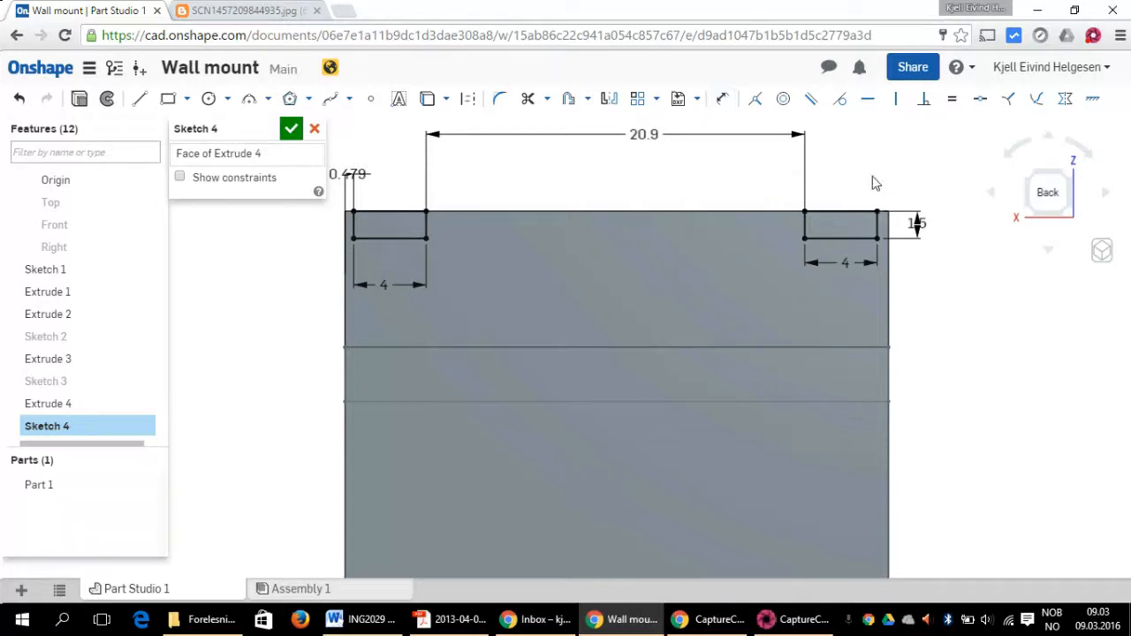
# Step: Set the left-hand rectangle's gap to the lip's side edge to 0.55 mm, using a formula that ends in a division by 2
pyautogui.doubleClick(354, 173)
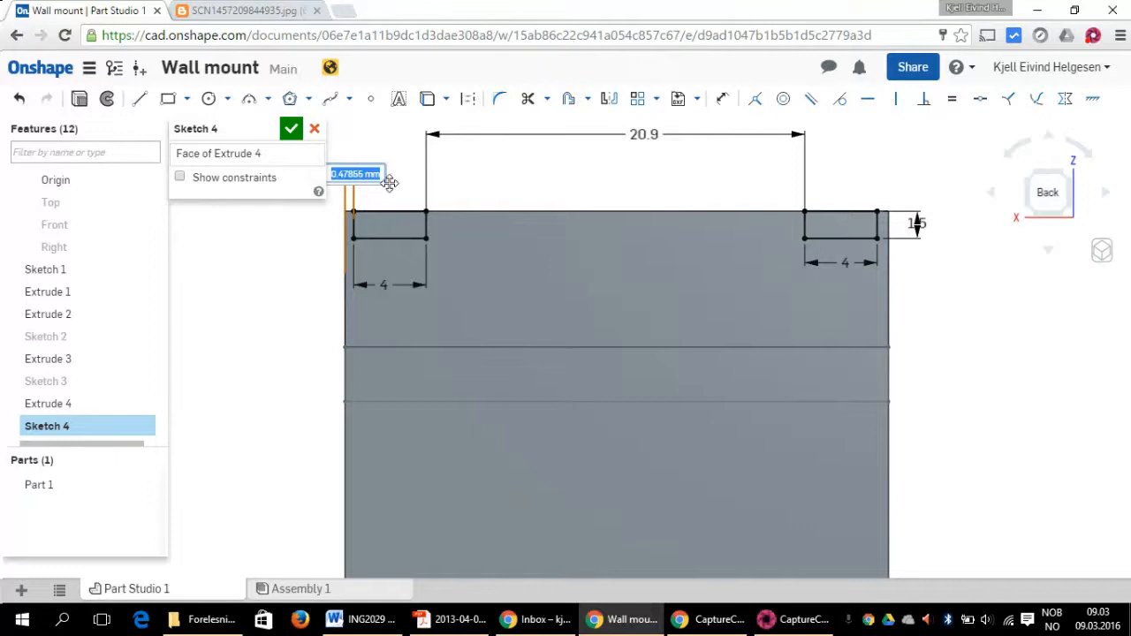
pyautogui.scroll(1, 803, 275)
pyautogui.scroll(-2, 801, 279)
pyautogui.scroll(2, 372, 207)
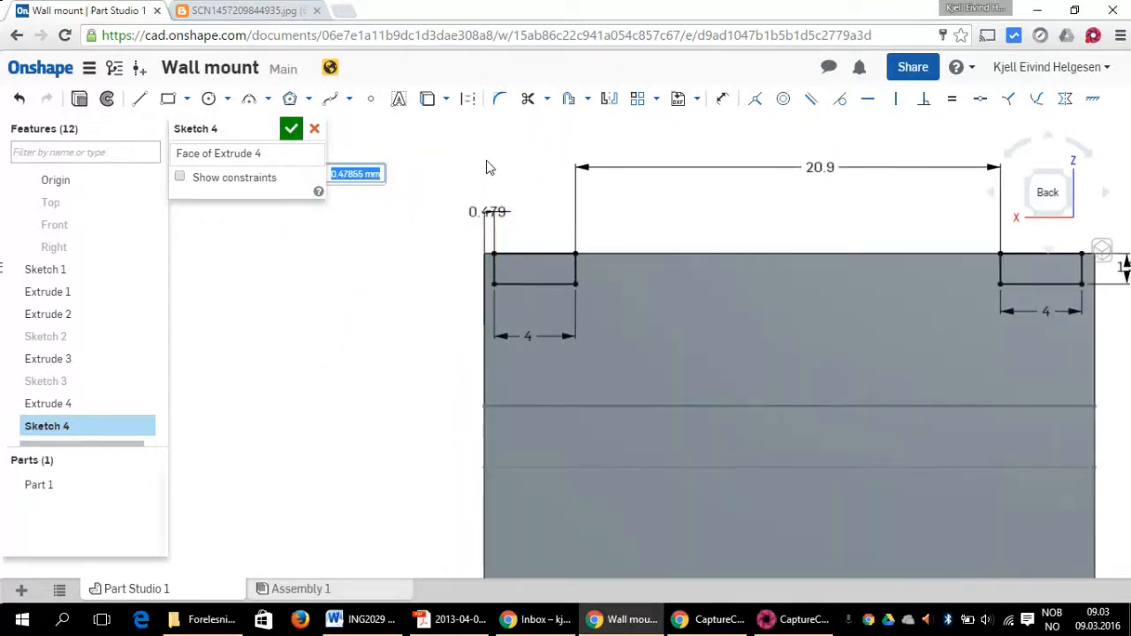
pyautogui.doubleClick(489, 211)
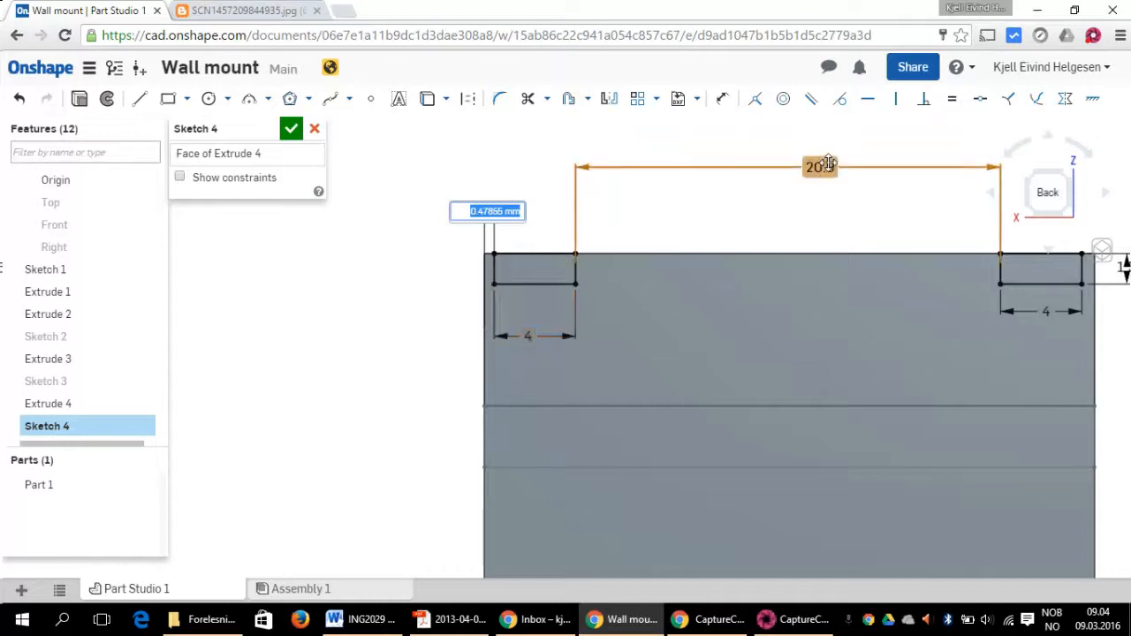
pyautogui.moveTo(519, 209); pyautogui.dragTo(499, 212)
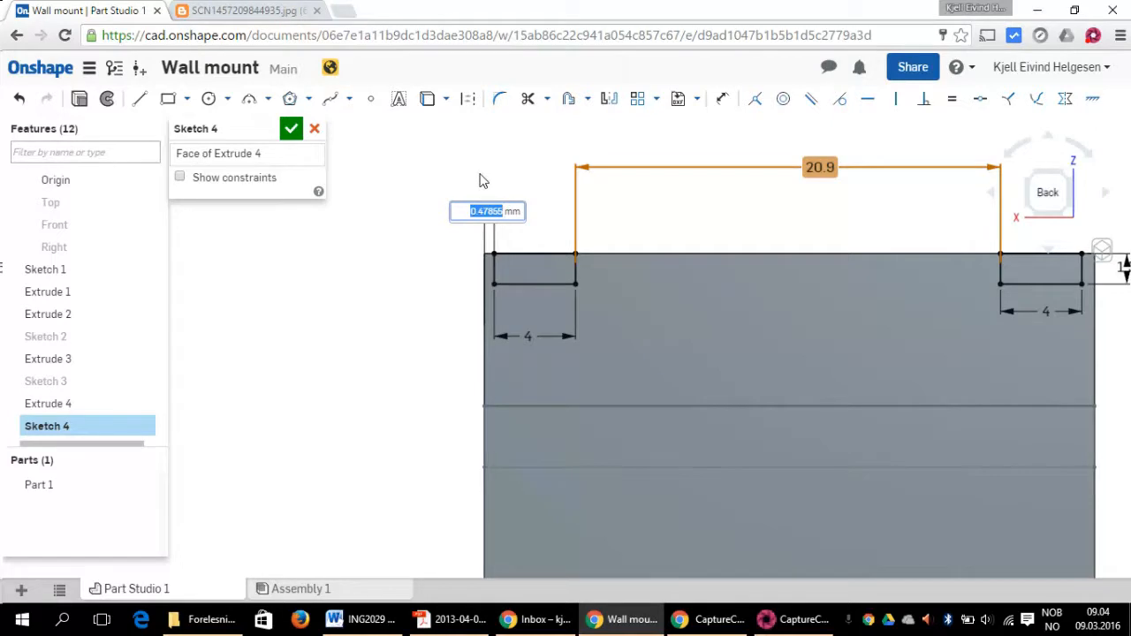
pyautogui.write('20')
pyautogui.write('.9')
pyautogui.write('.5')
pyautogui.write('-')
pyautogui.write('8')
pyautogui.press('BackSpace')
pyautogui.press('BackSpace')
pyautogui.write('0.9-8')
pyautogui.write('(')
pyautogui.click(522, 214)
pyautogui.write(')/2')
pyautogui.press('Return')
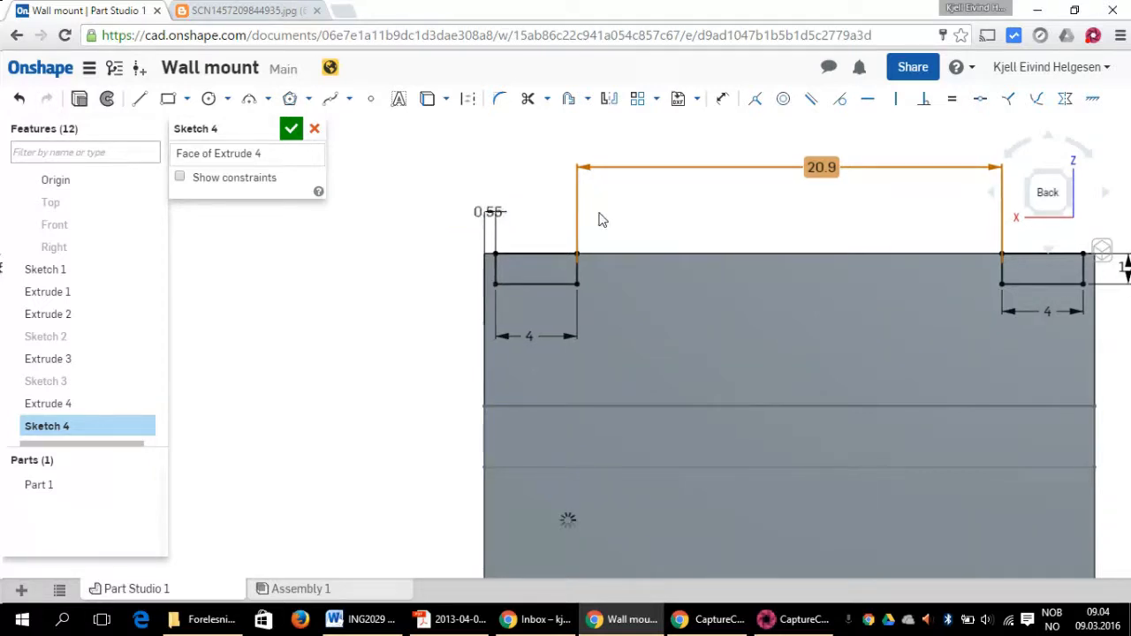
# Step: Check the gap between the right-hand rectangle's outer side and the lip's adjacent edge with a trial dimension
pyautogui.scroll(-3, 400, 367)
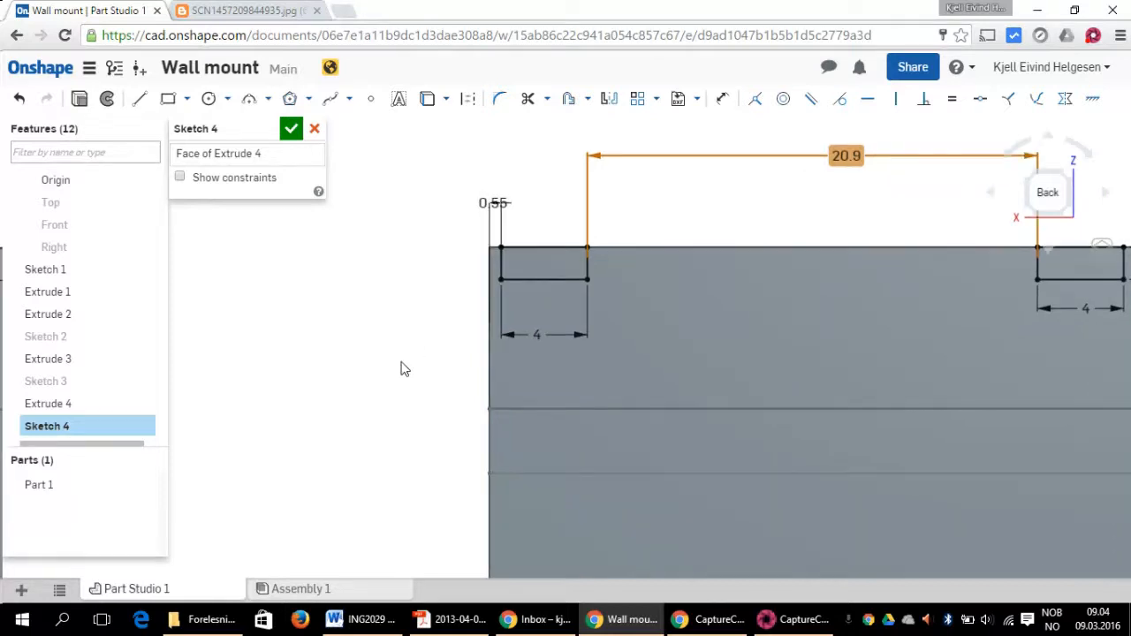
pyautogui.scroll(3, 748, 215)
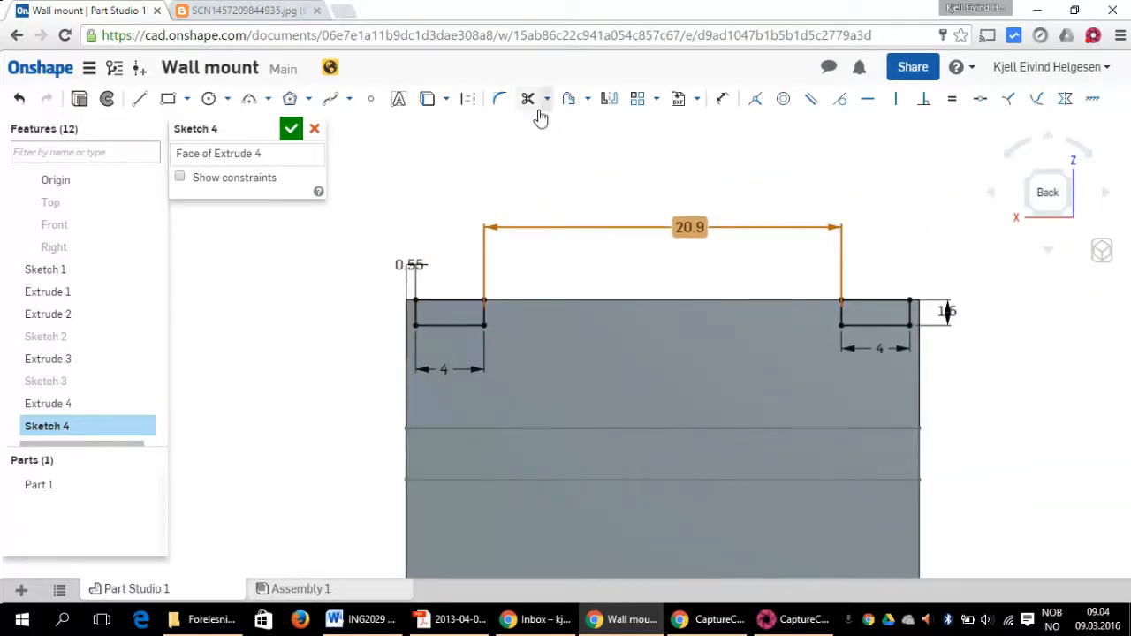
pyautogui.click(722, 99)
pyautogui.scroll(1, 972, 333)
pyautogui.scroll(3, 937, 314)
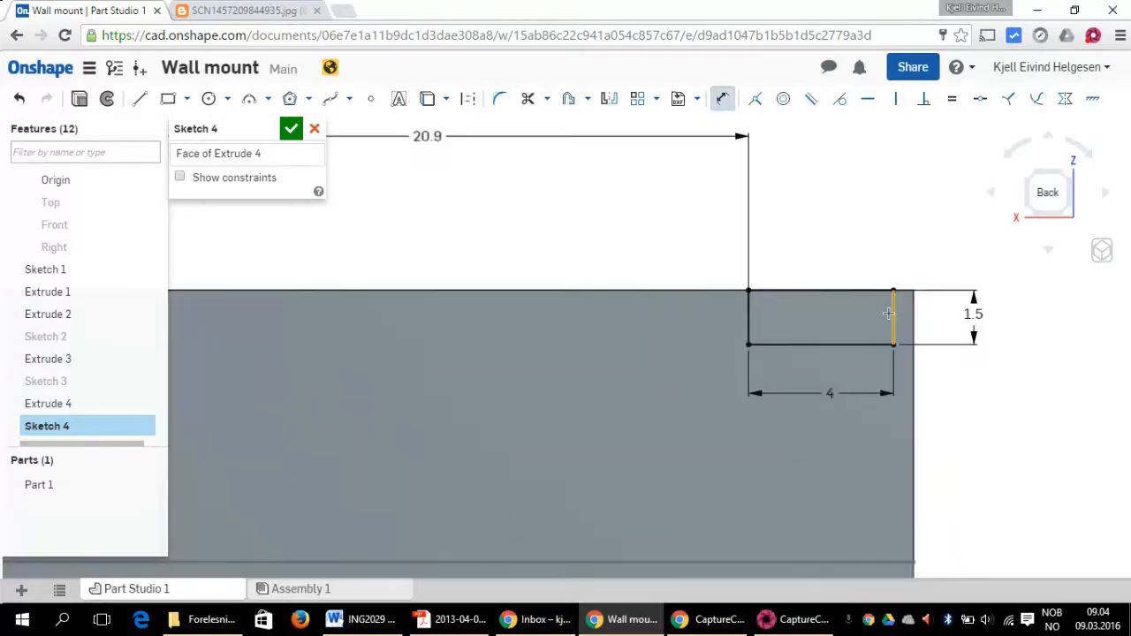
pyautogui.click(899, 310)
pyautogui.click(915, 306)
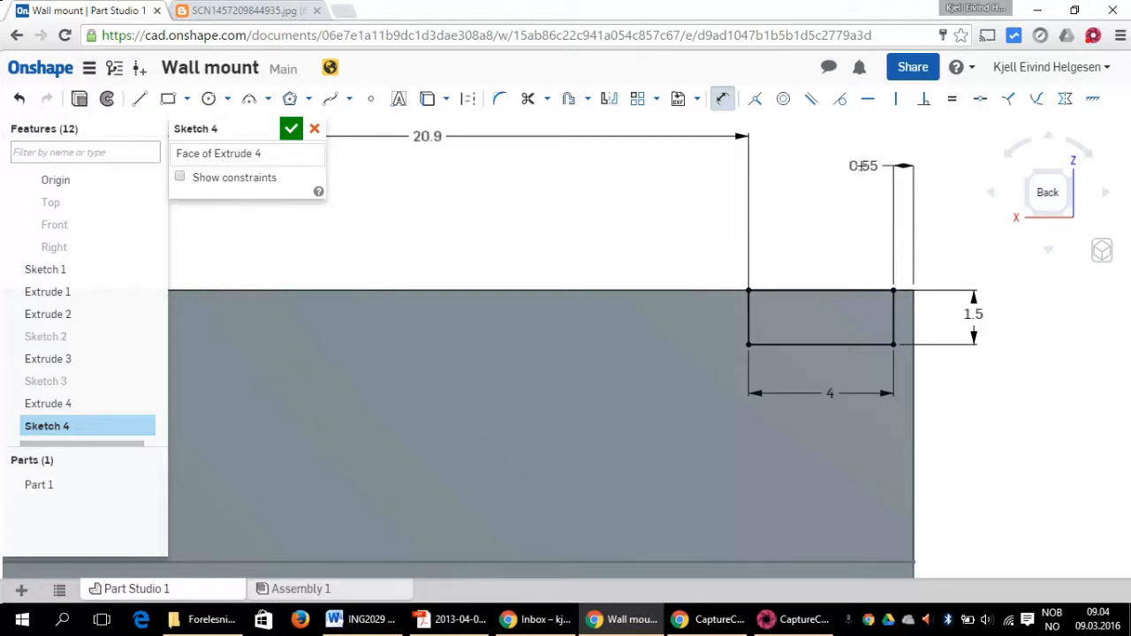
pyautogui.press('Escape')
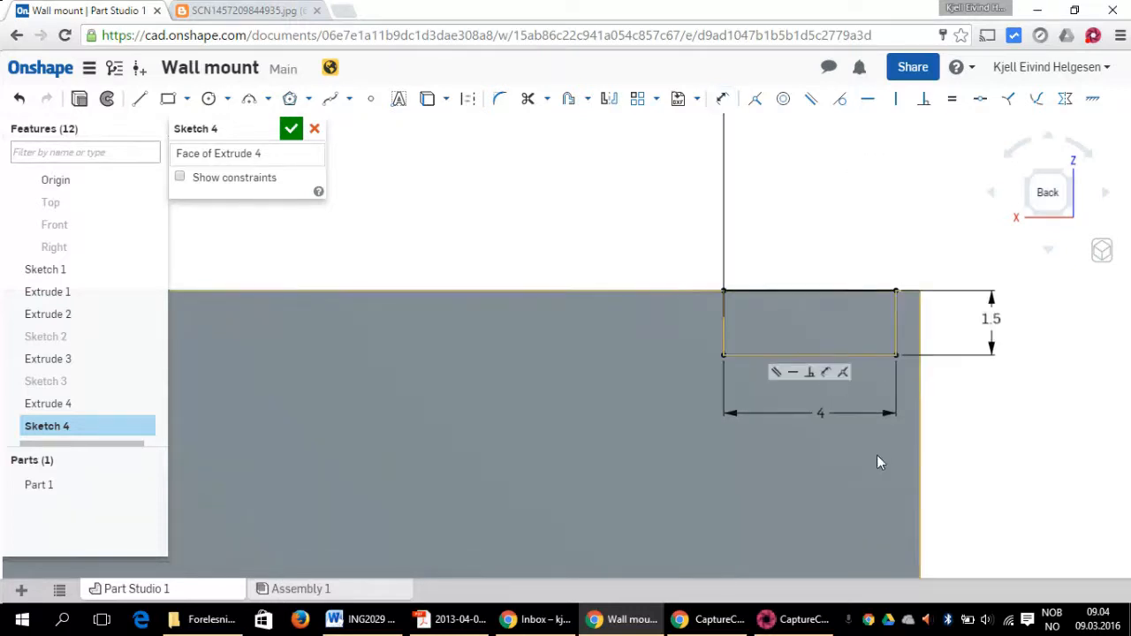
pyautogui.scroll(-2, 877, 454)
pyautogui.scroll(-2, 848, 354)
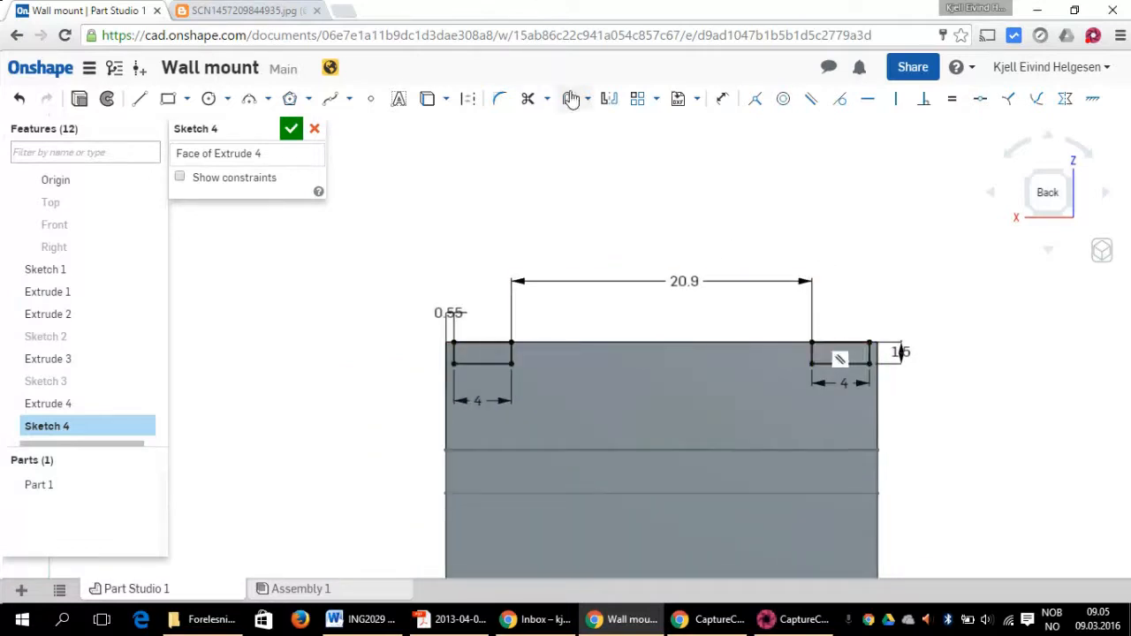
# Step: Finish the sketch of the two rectangles and check the tooth height on the reference drawing
pyautogui.click(292, 130)
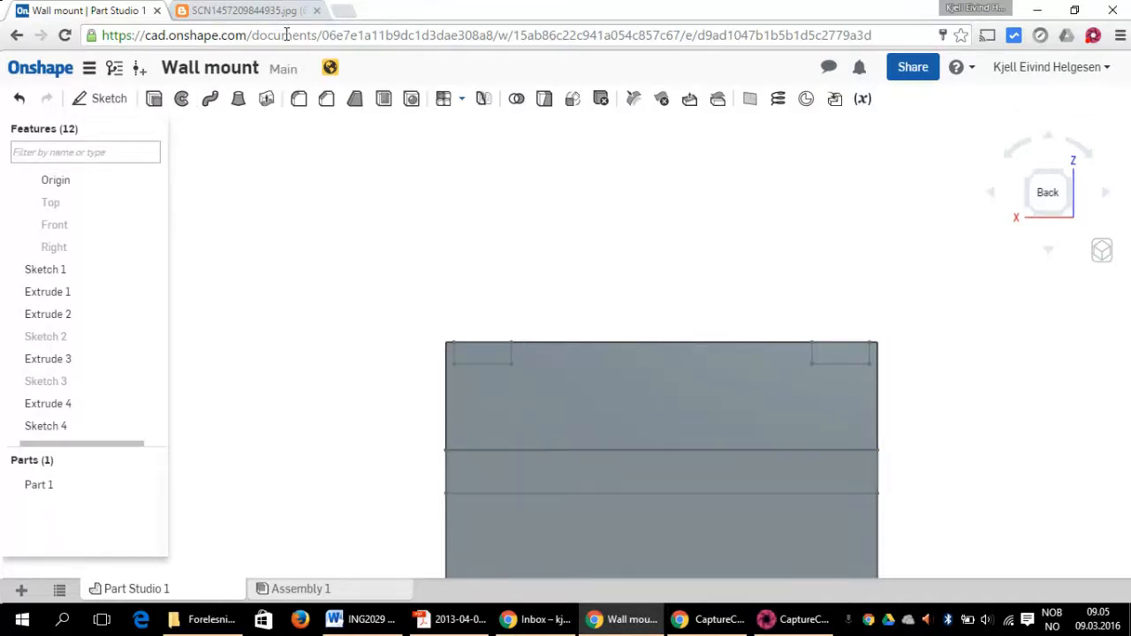
pyautogui.click(239, 8)
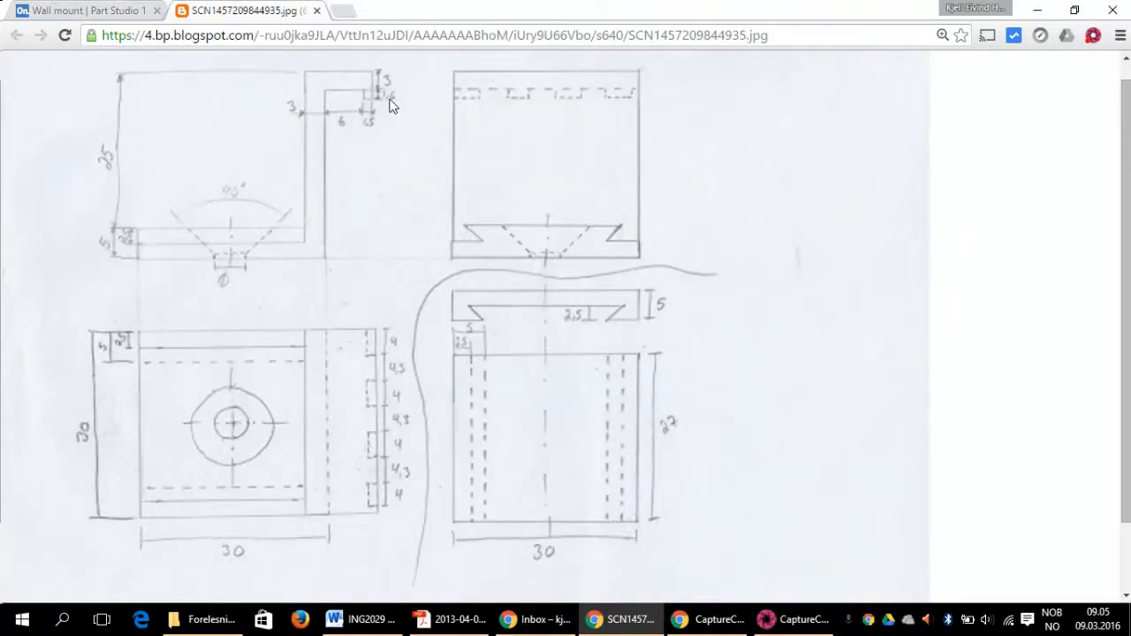
pyautogui.click(88, 9)
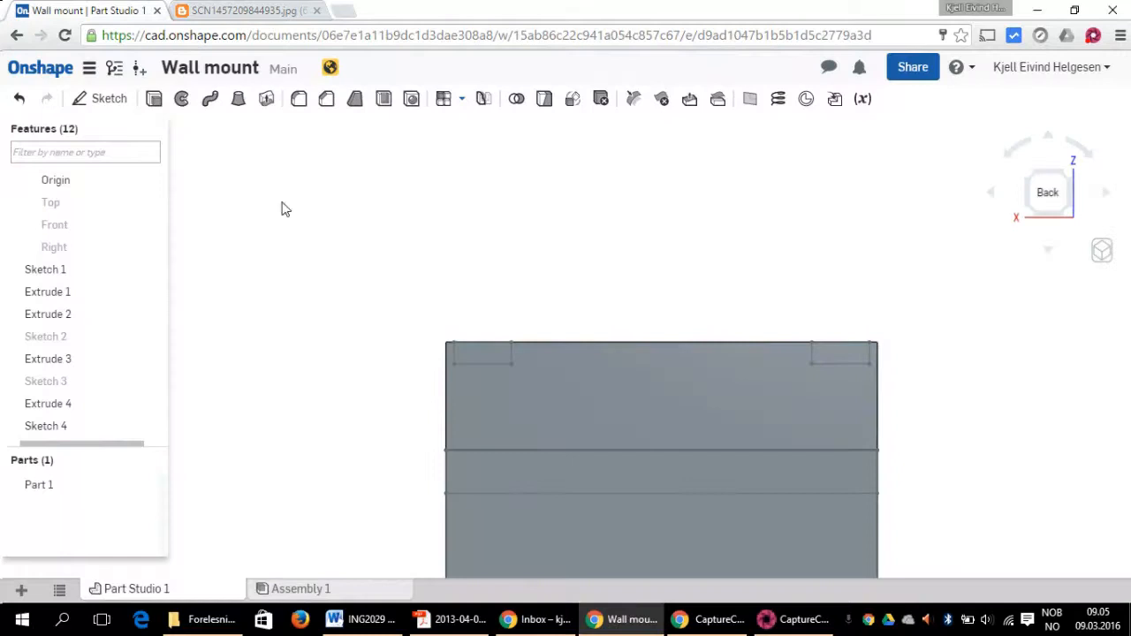
# Step: Extrude both rectangles 1.6 mm blind as teeth added to the part
pyautogui.click(153, 107)
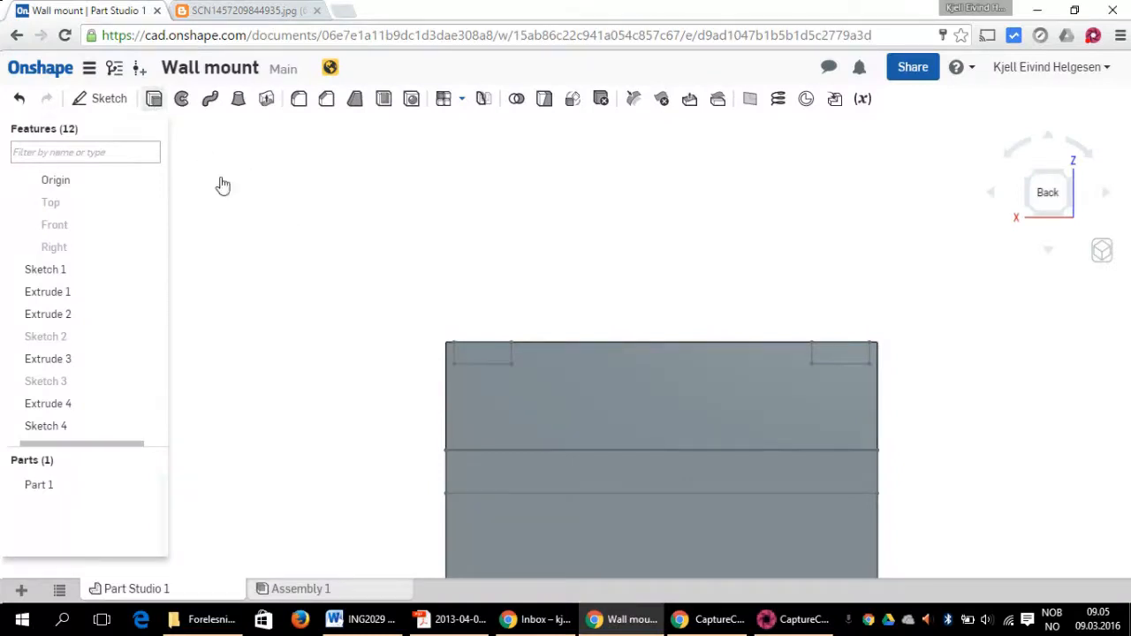
pyautogui.click(470, 352)
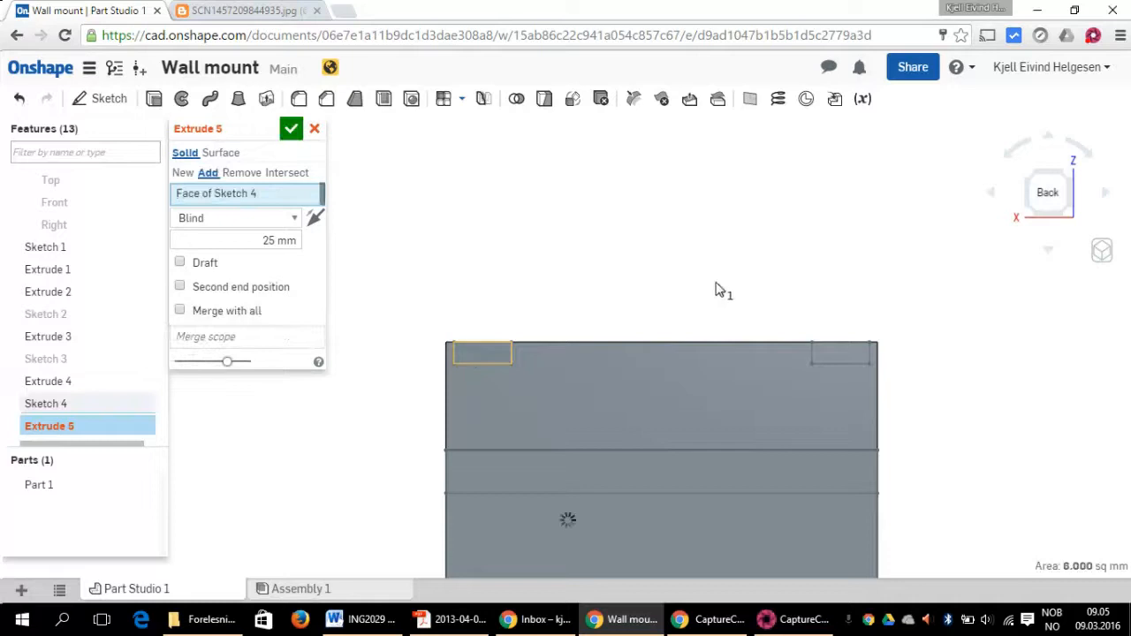
pyautogui.click(839, 353)
pyautogui.moveTo(1046, 182); pyautogui.dragTo(1090, 189)
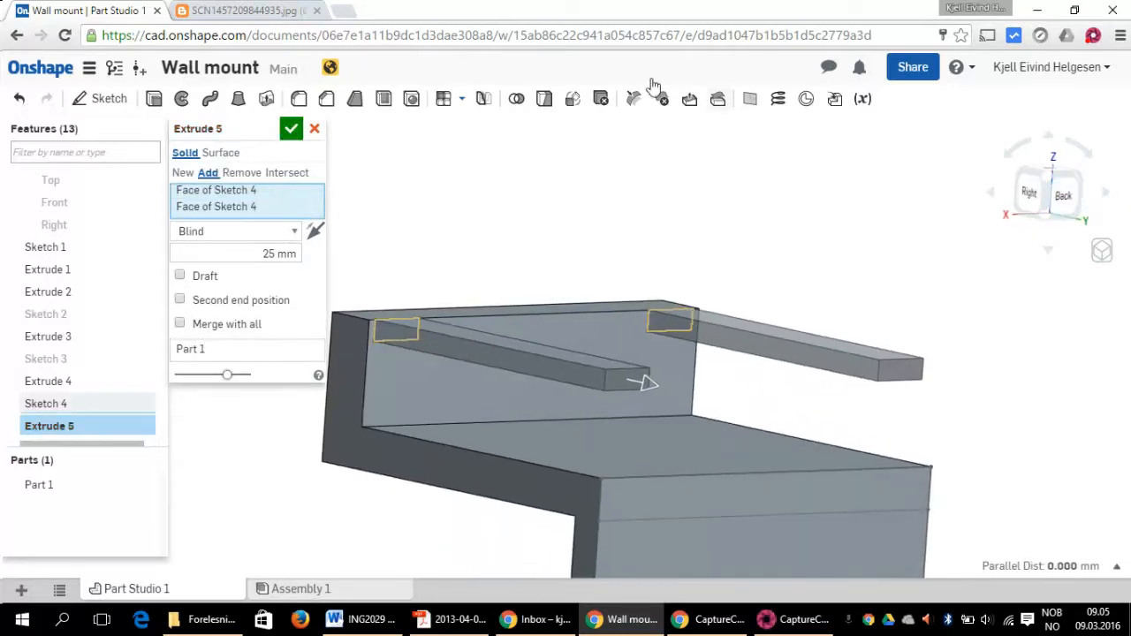
pyautogui.doubleClick(268, 254)
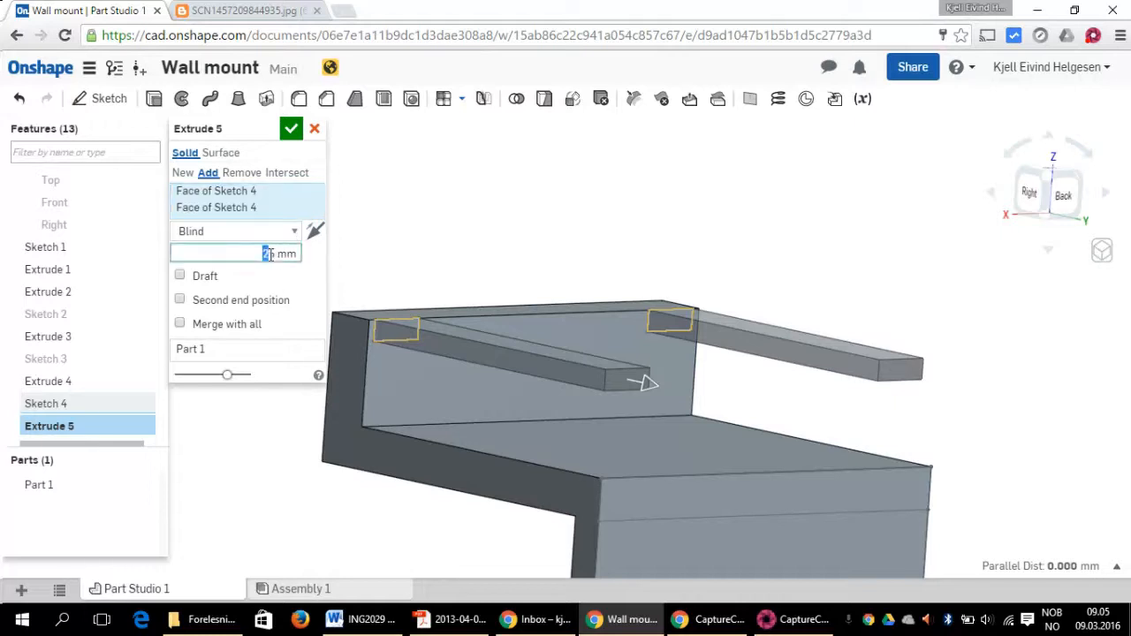
pyautogui.write('1.6')
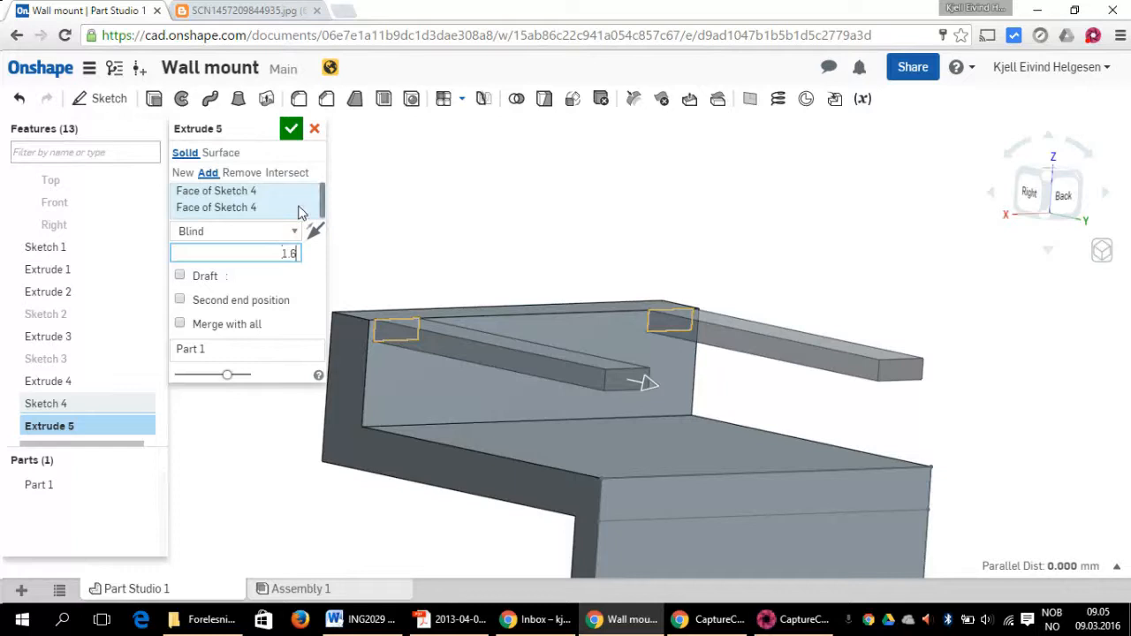
pyautogui.click(291, 129)
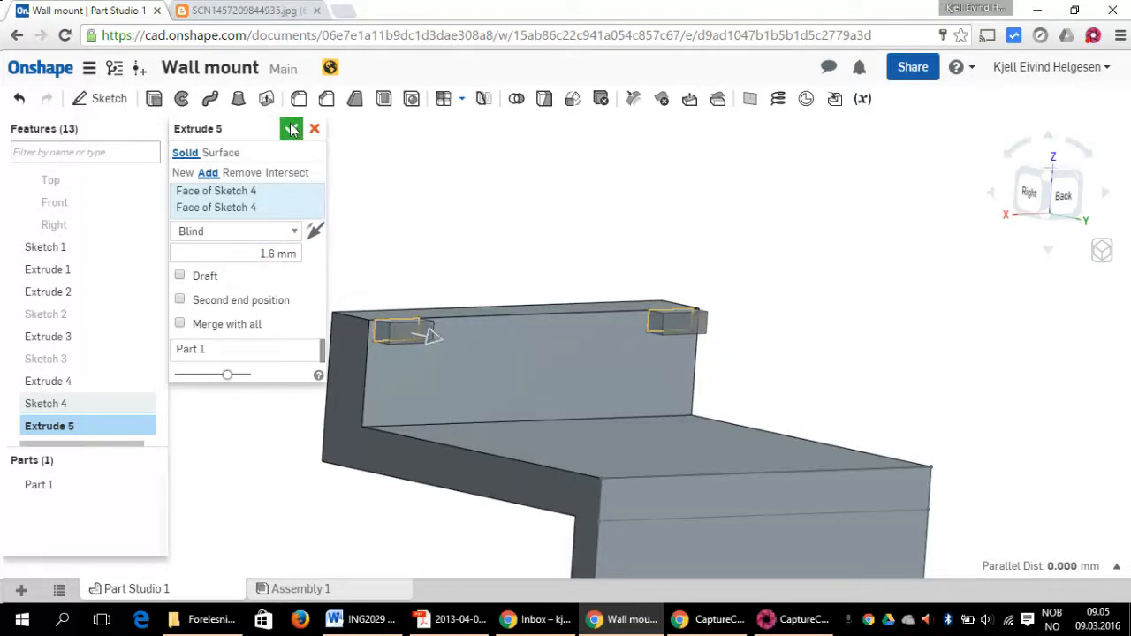
# Step: Compare the part with the reference drawing and examine the wall, lip teeth and dovetail base from several sides
pyautogui.moveTo(1055, 182)
pyautogui.mouseDown()
pyautogui.moveTo(1044, 214)
pyautogui.moveTo(1089, 177)
pyautogui.moveTo(1020, 218)
pyautogui.moveTo(1017, 198)
pyautogui.moveTo(1034, 204)
pyautogui.moveTo(1004, 217)
pyautogui.moveTo(1020, 222)
pyautogui.mouseUp()
pyautogui.scroll(-5, 778, 279)
pyautogui.scroll(-2, 706, 332)
pyautogui.scroll(4, 683, 532)
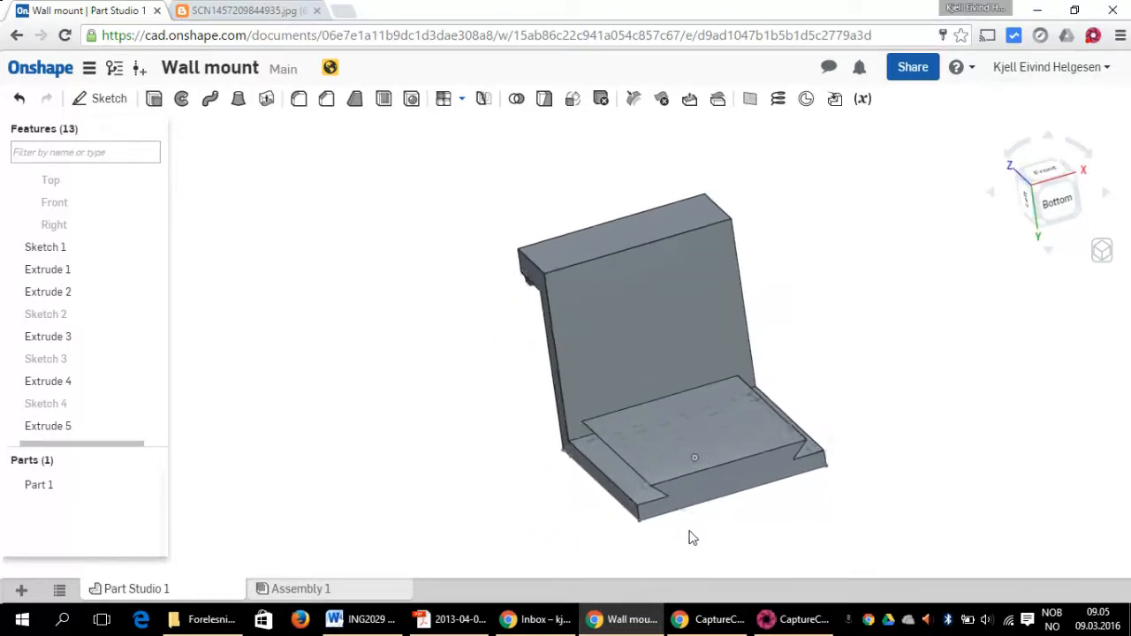
pyautogui.click(234, 11)
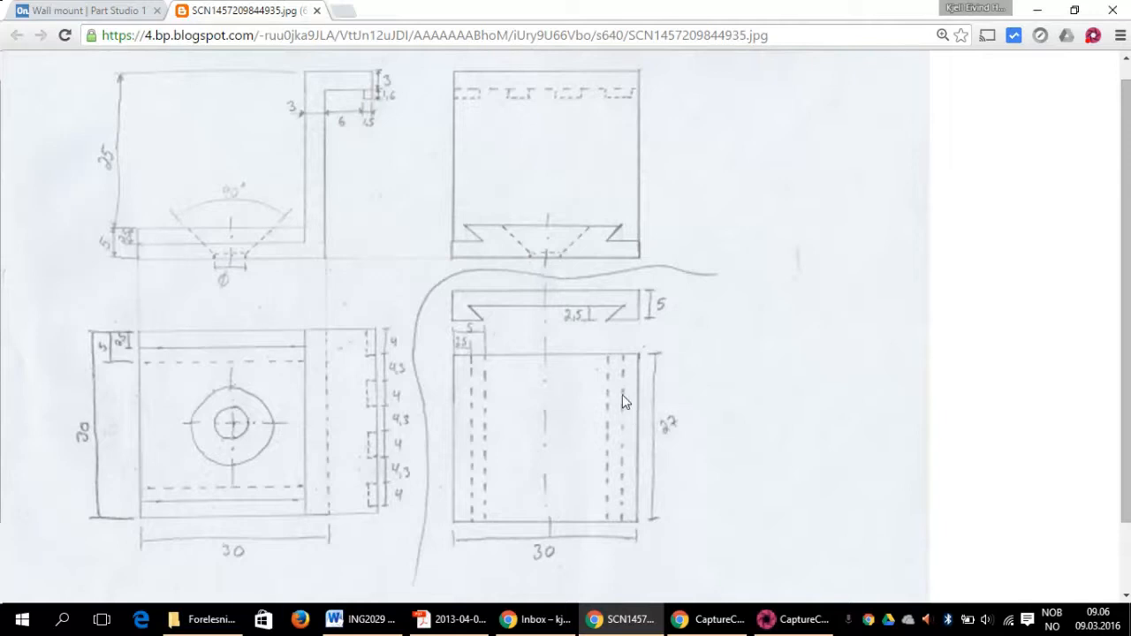
pyautogui.click(91, 7)
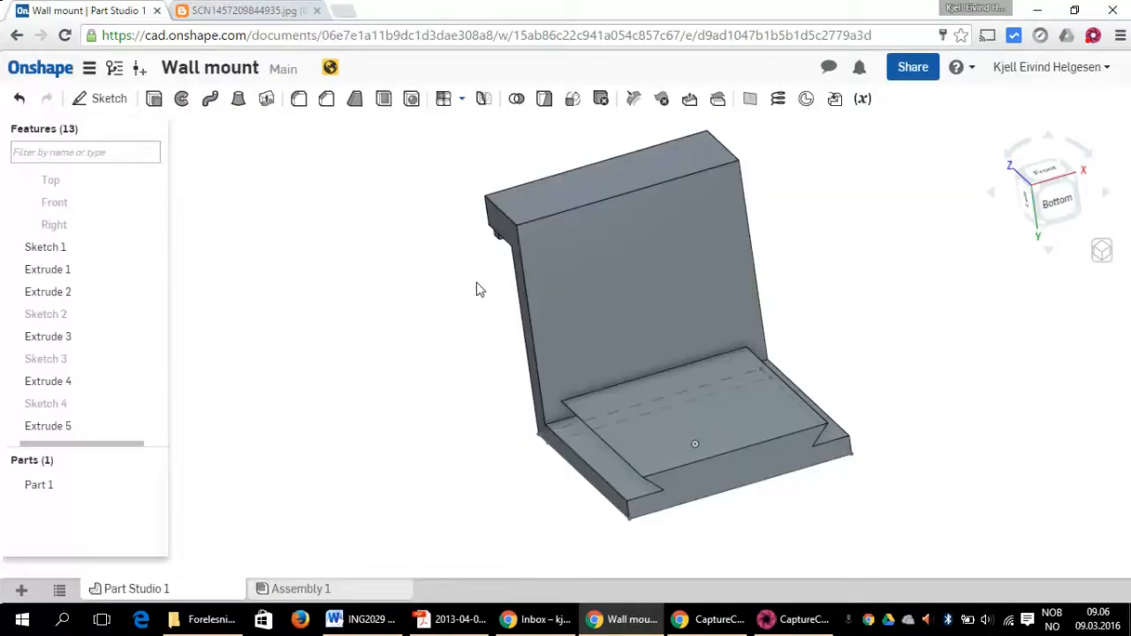
pyautogui.click(1046, 173)
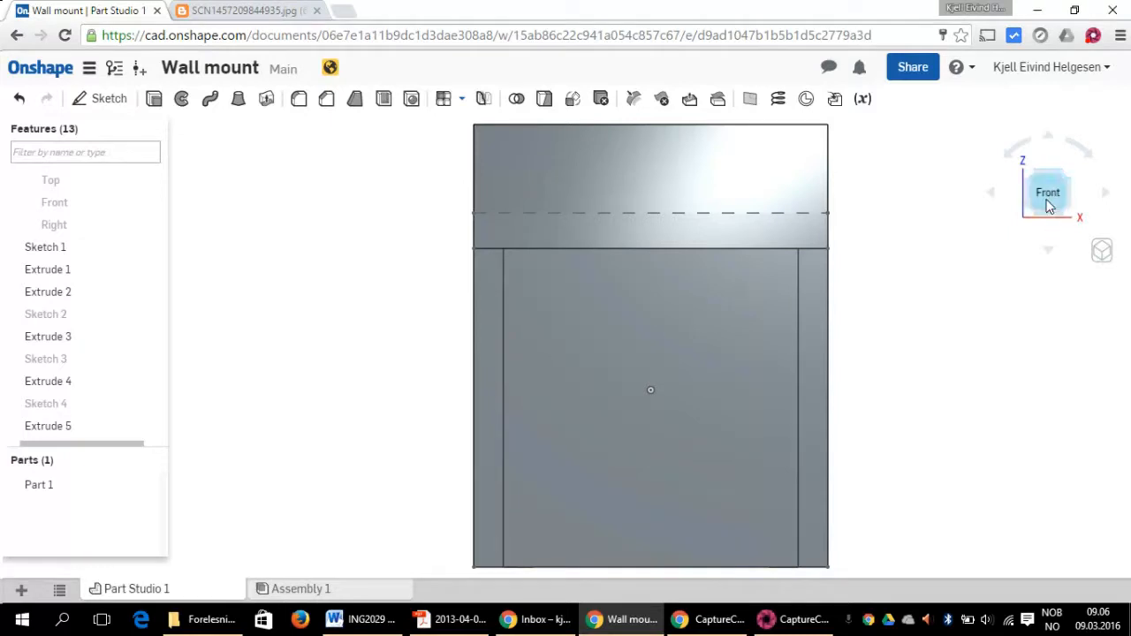
pyautogui.click(1051, 254)
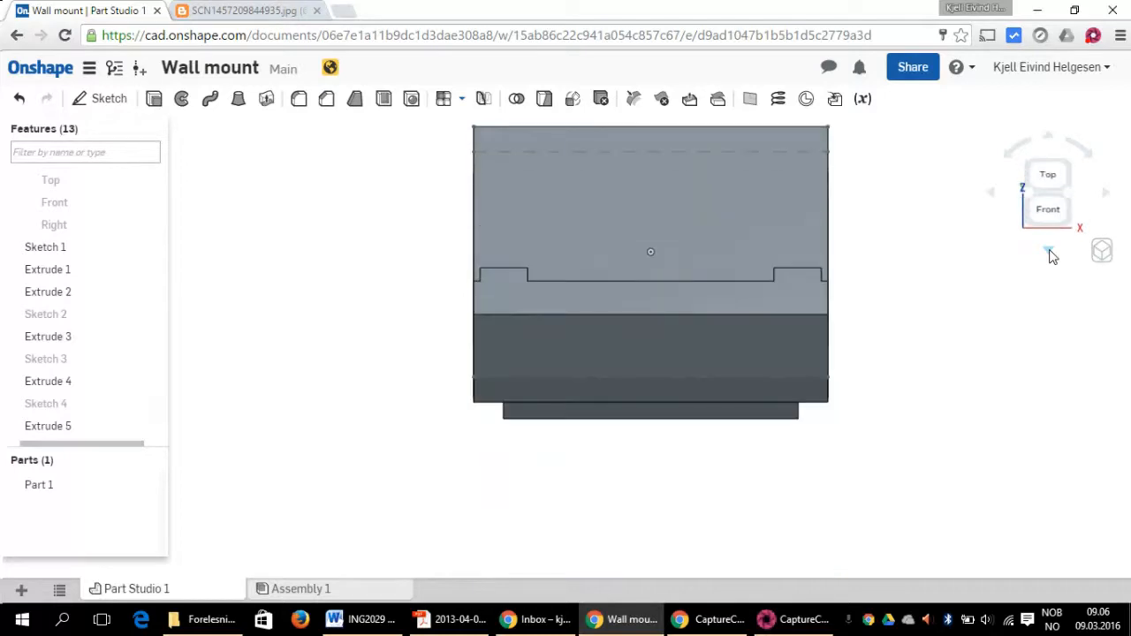
pyautogui.click(1050, 253)
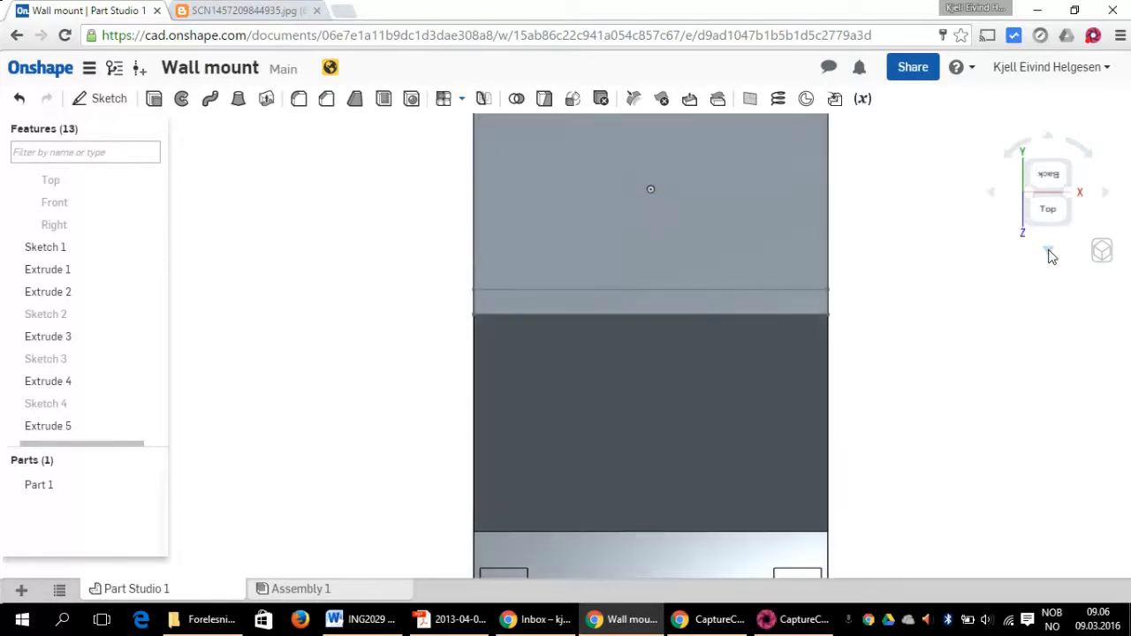
pyautogui.click(1051, 255)
pyautogui.click(1051, 254)
pyautogui.click(1050, 254)
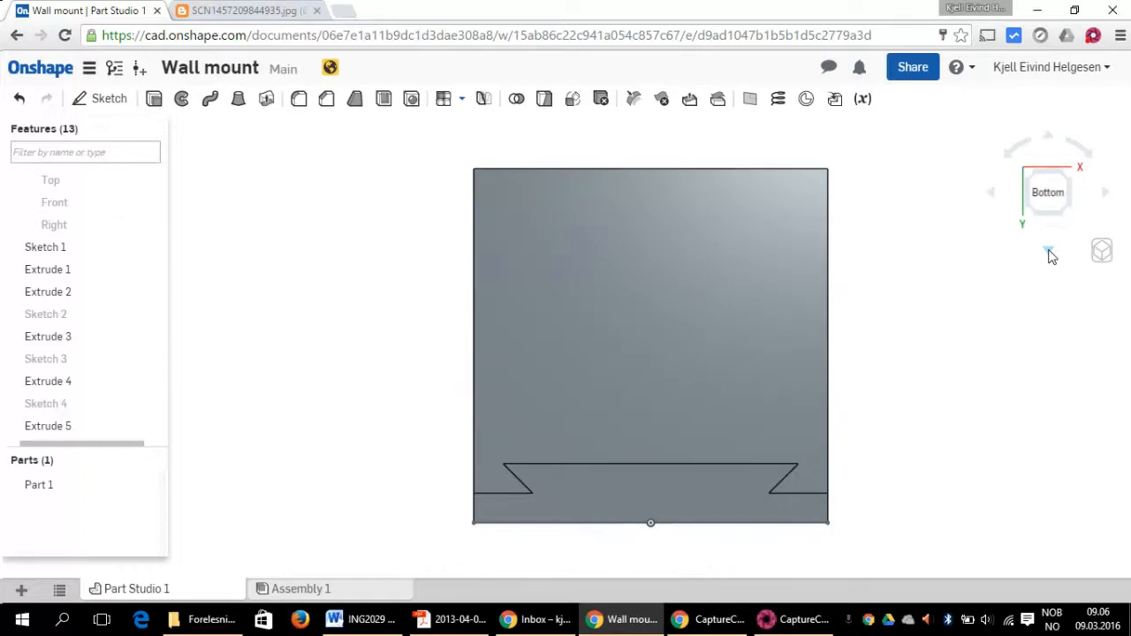
pyautogui.scroll(-2, 709, 359)
pyautogui.scroll(4, 641, 561)
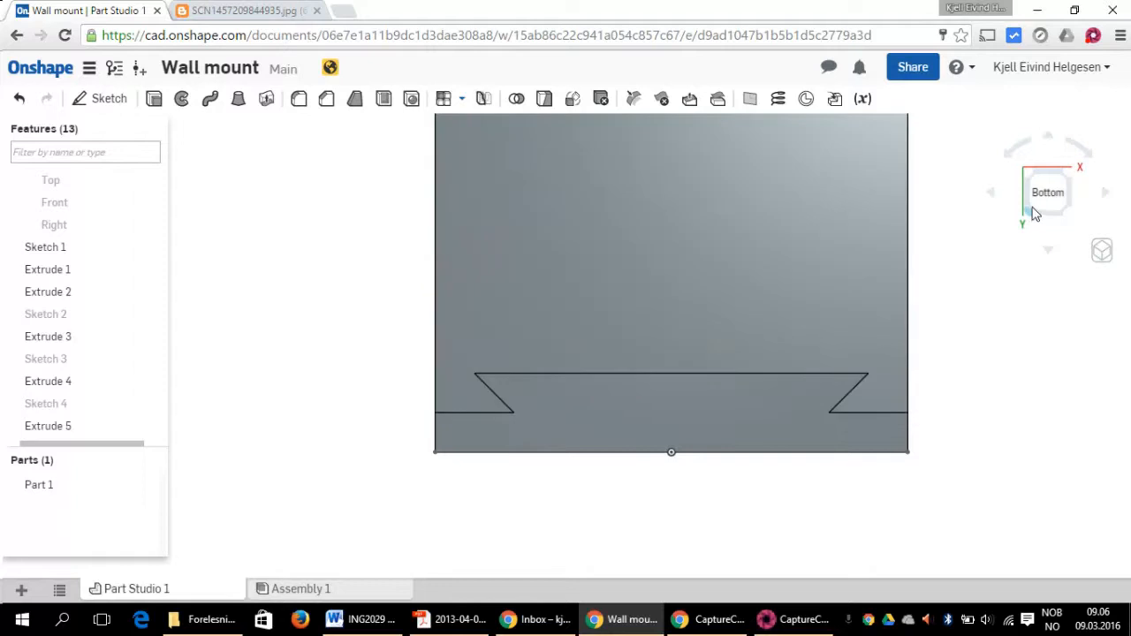
pyautogui.moveTo(1025, 200); pyautogui.dragTo(1058, 202)
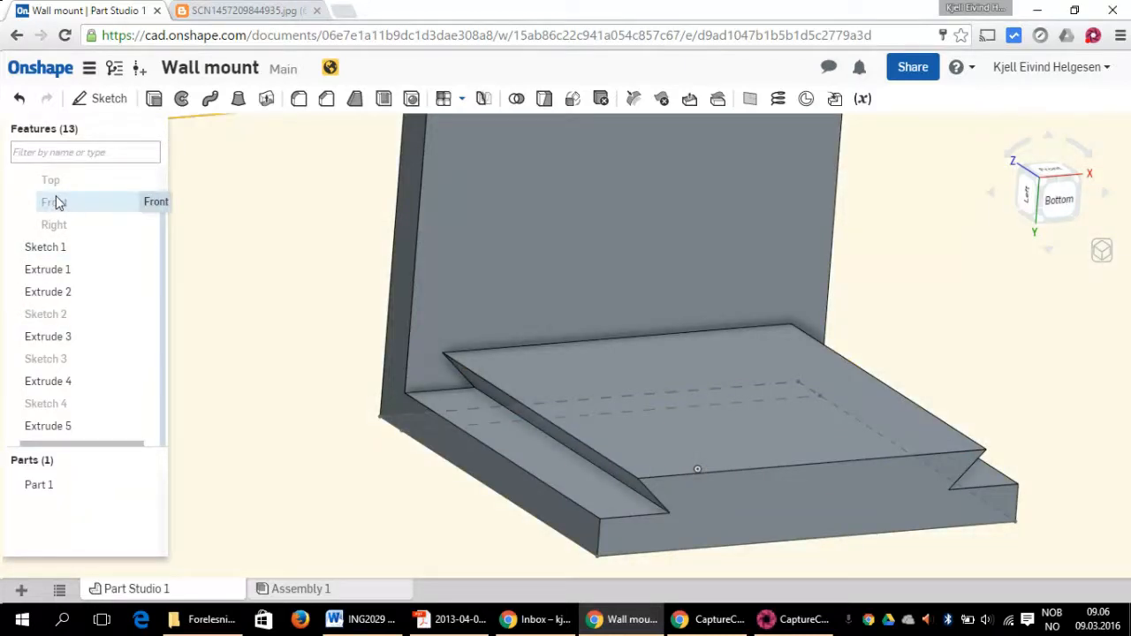
pyautogui.scroll(-5, 557, 366)
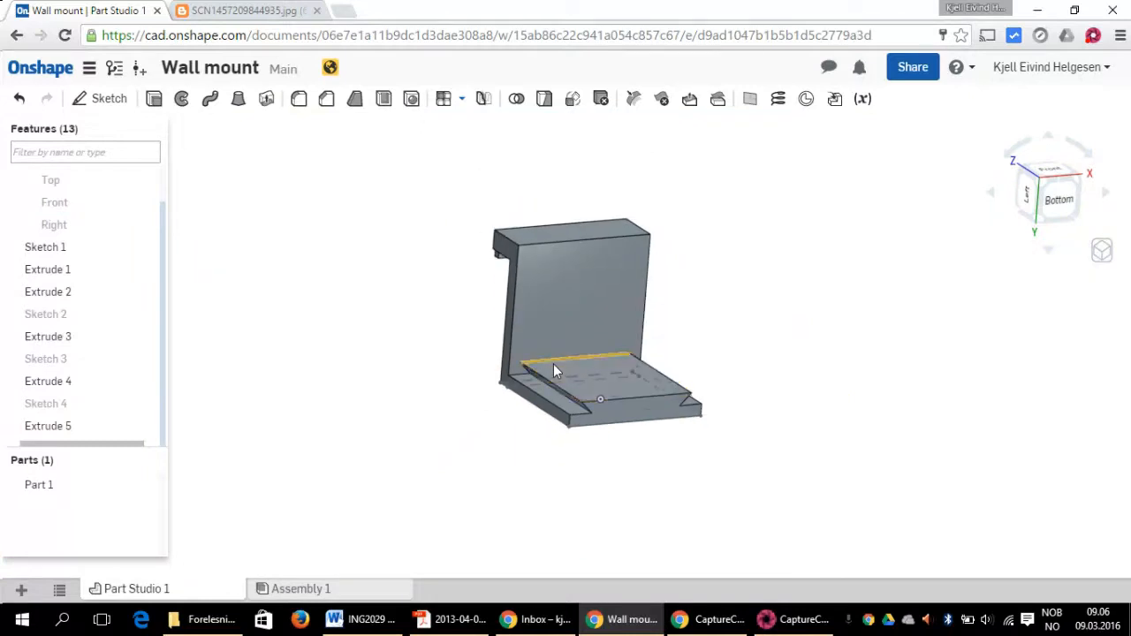
pyautogui.scroll(-3, 554, 370)
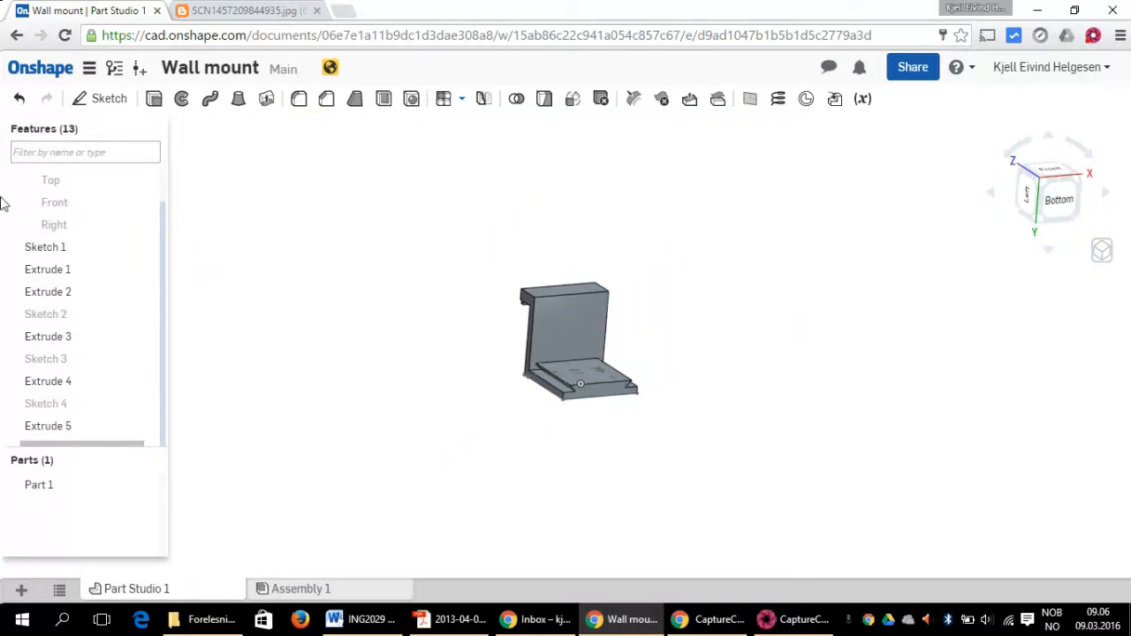
pyautogui.click(65, 185)
pyautogui.moveTo(275, 263)
pyautogui.mouseDown(button='right')
pyautogui.moveTo(377, 257)
pyautogui.moveTo(316, 263)
pyautogui.moveTo(267, 244)
pyautogui.mouseUp(button='right')
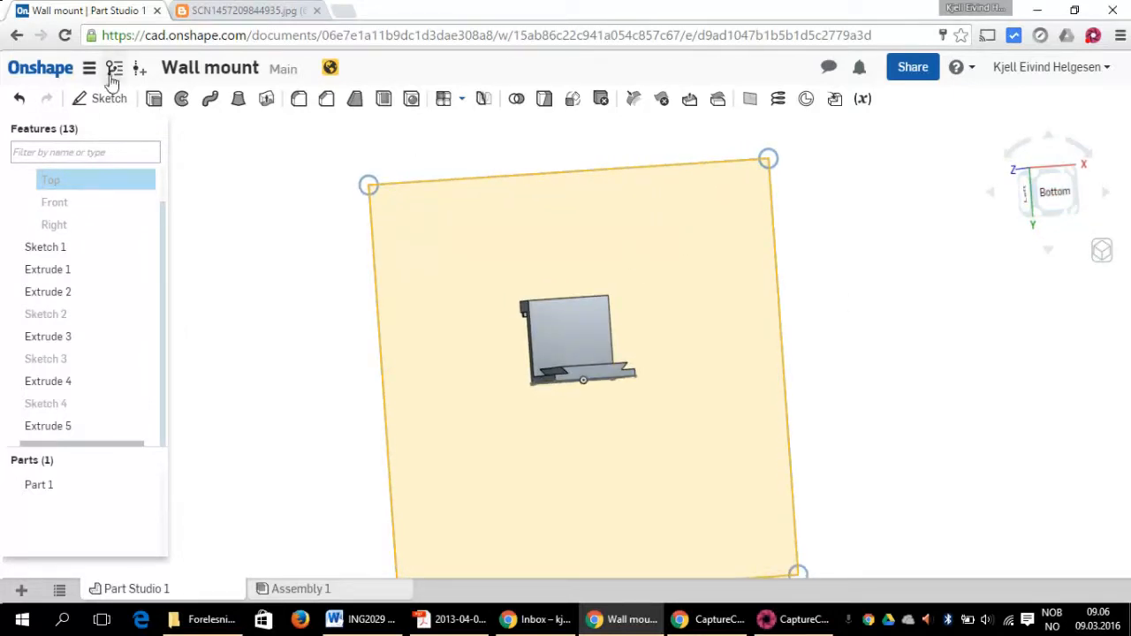
pyautogui.hotkey('shift', 's')
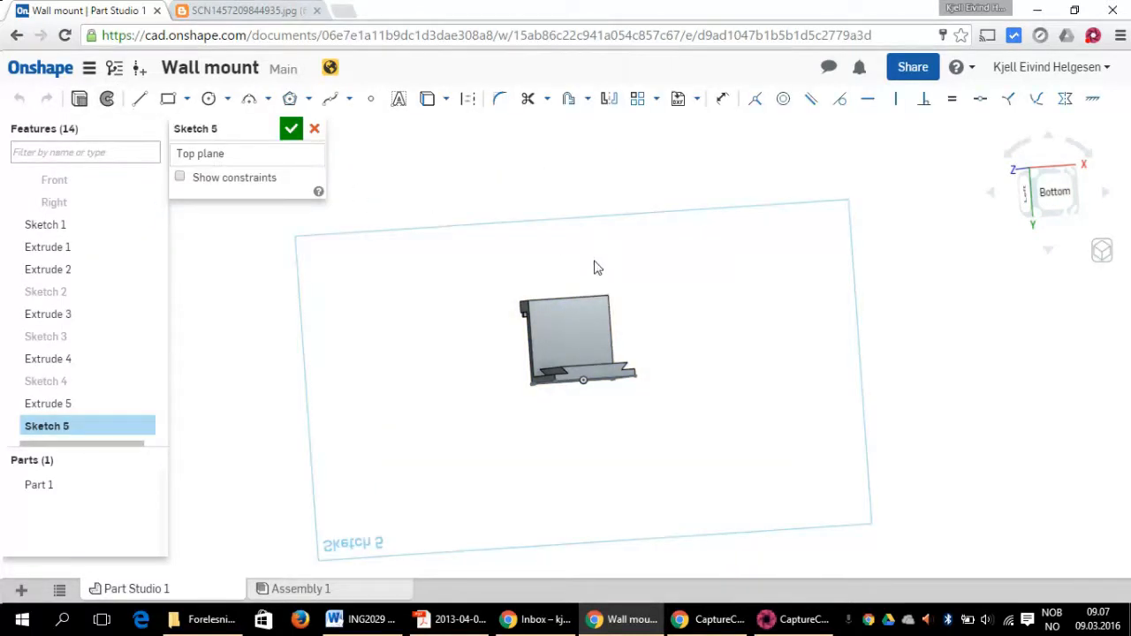
pyautogui.rightClick(316, 254)
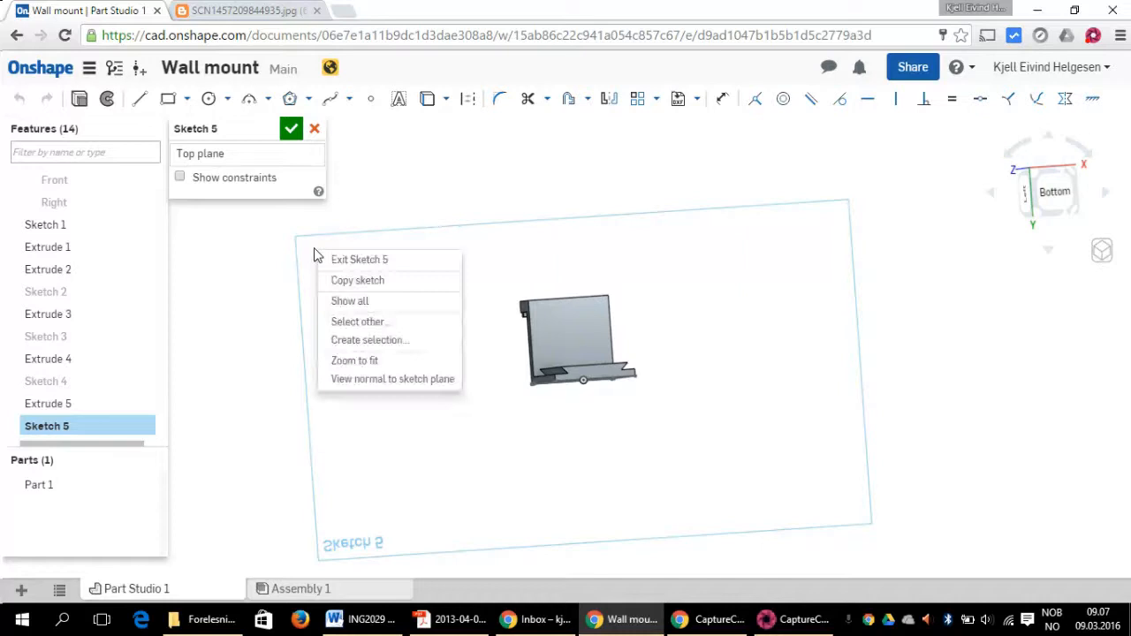
pyautogui.click(364, 380)
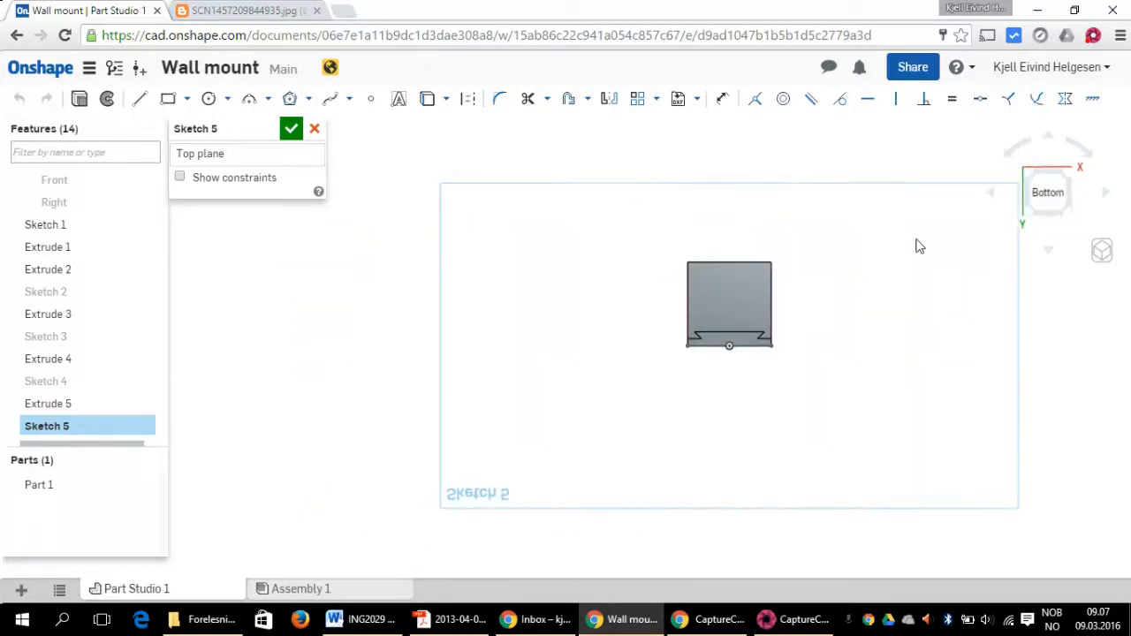
pyautogui.scroll(8, 708, 323)
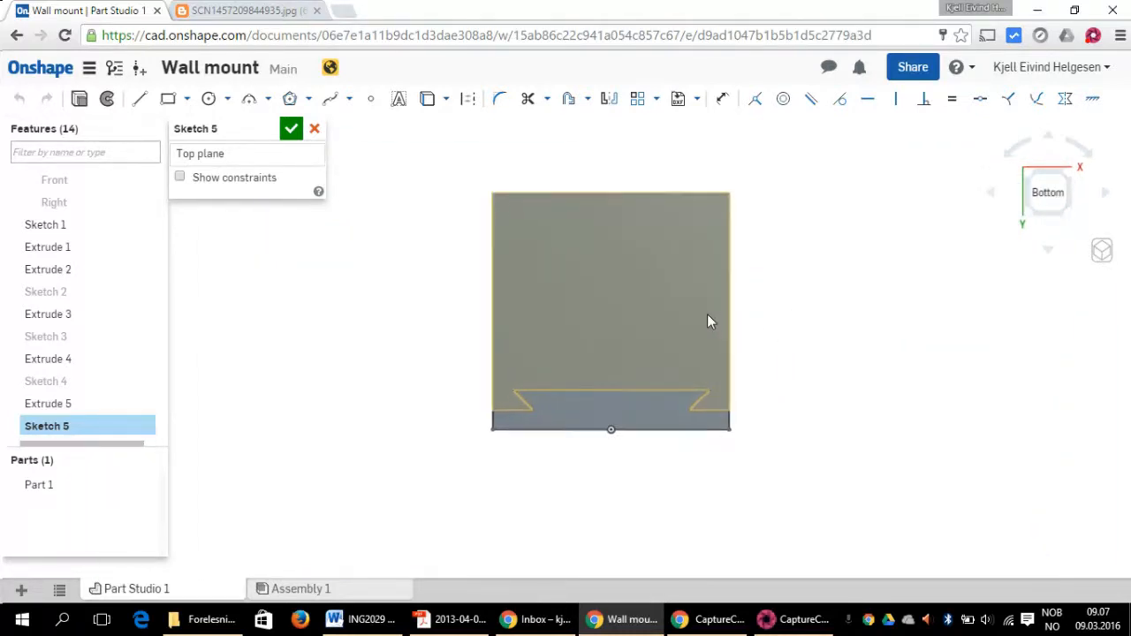
pyautogui.scroll(5, 565, 504)
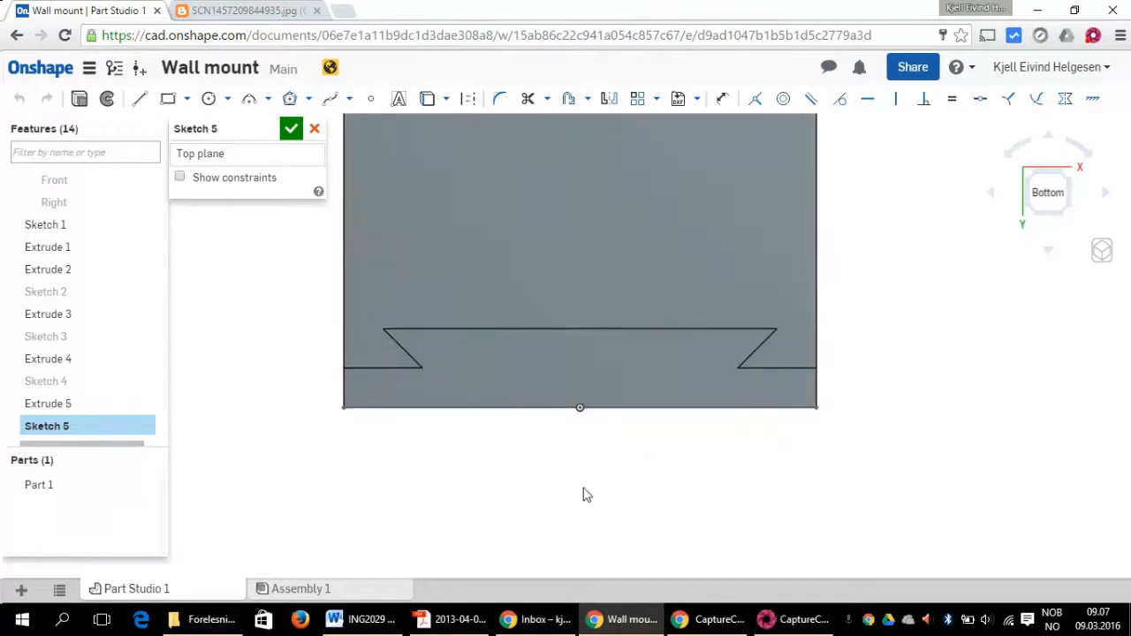
pyautogui.click(139, 101)
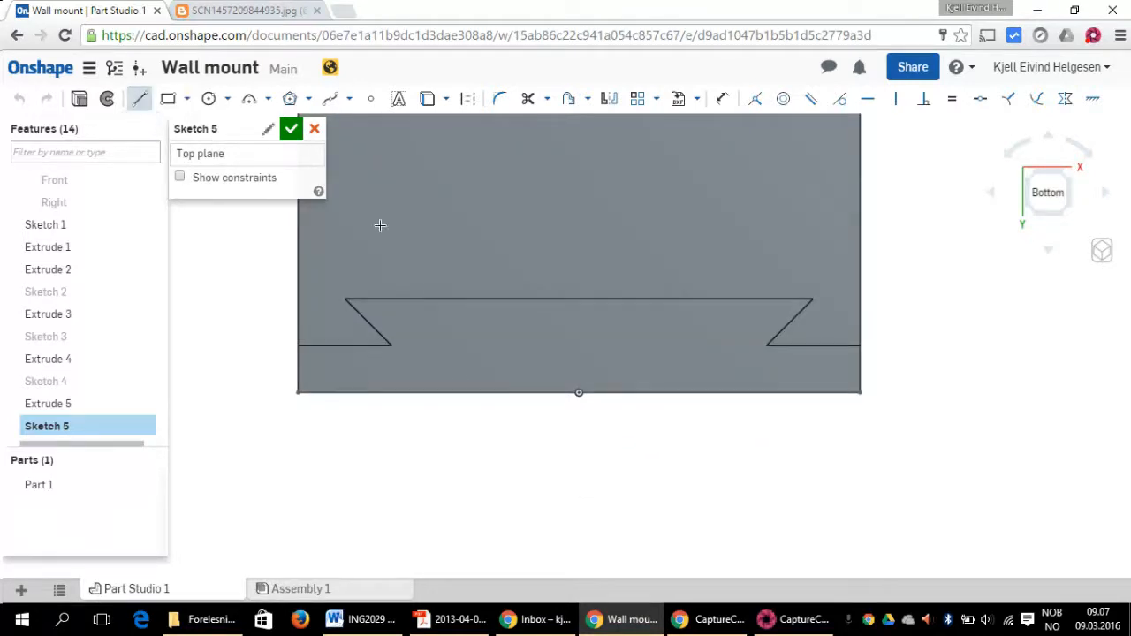
pyautogui.click(578, 392)
pyautogui.click(525, 390)
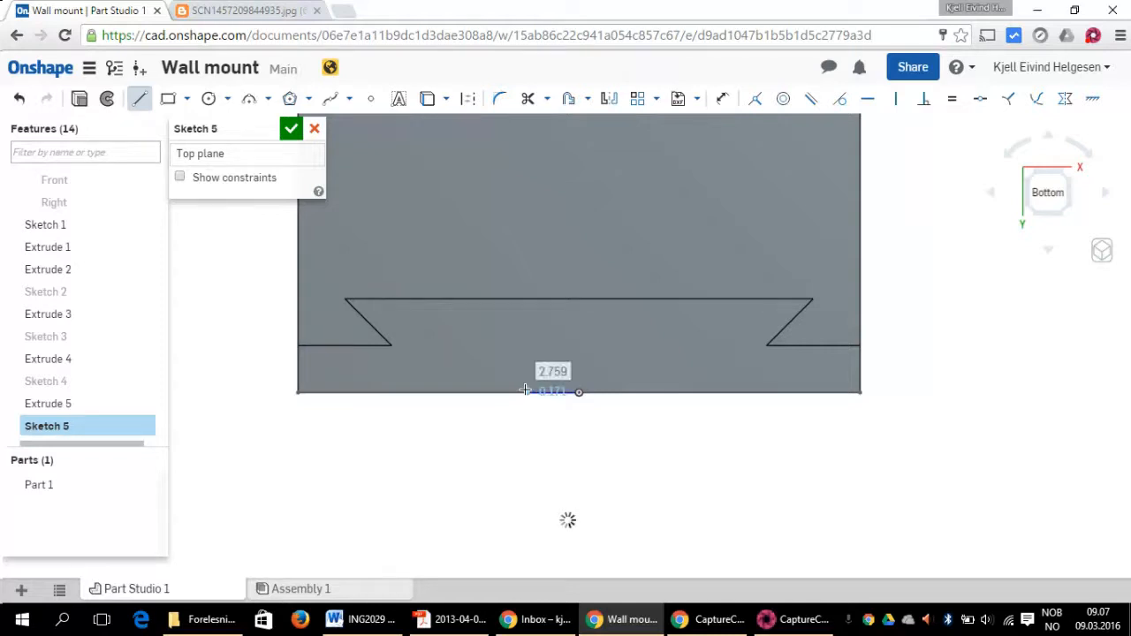
pyautogui.write('2')
pyautogui.press('Return')
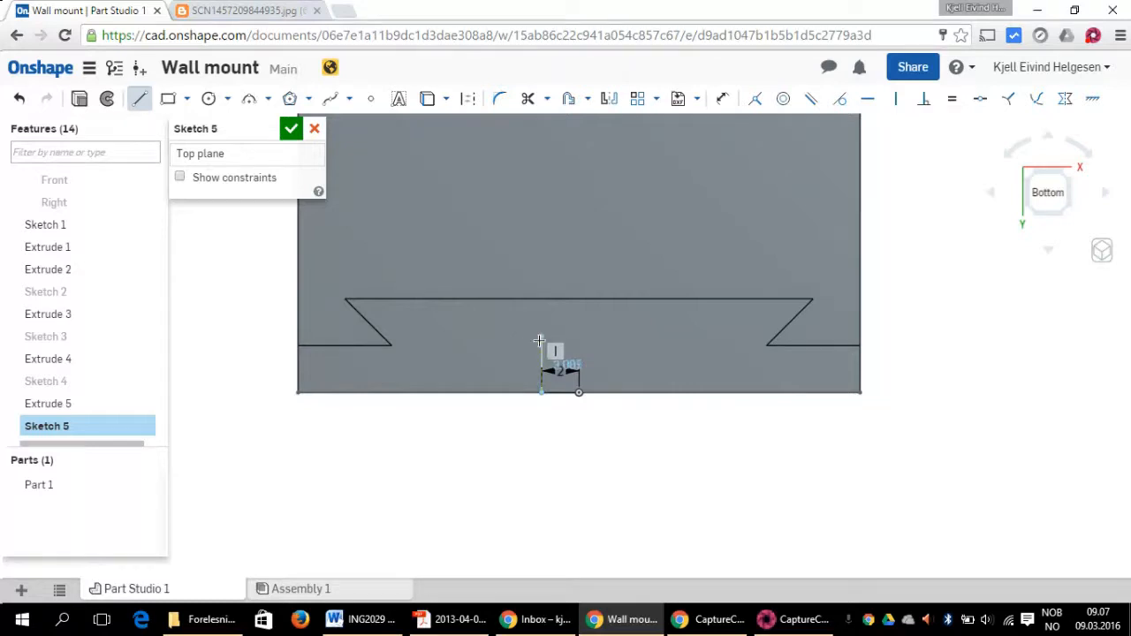
pyautogui.click(540, 359)
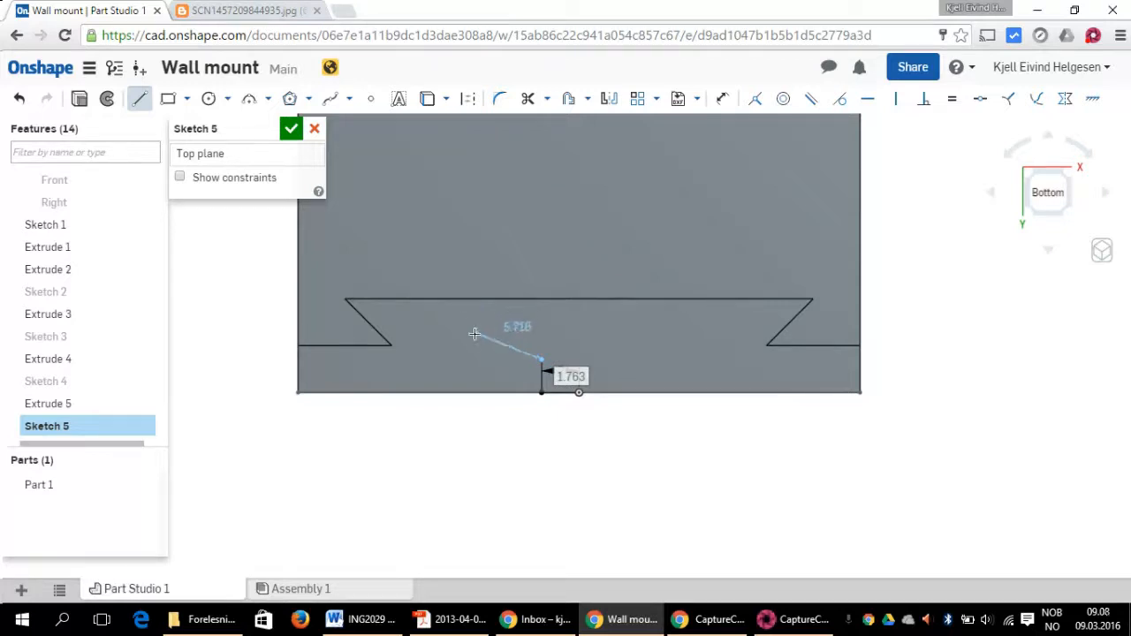
pyautogui.press('Escape')
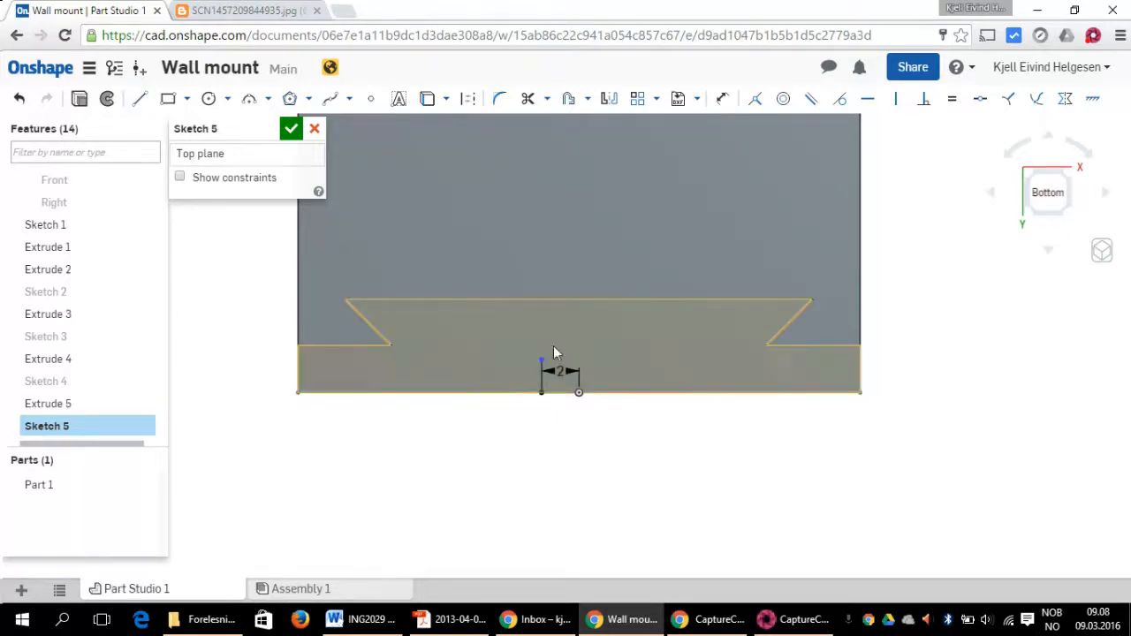
pyautogui.click(315, 130)
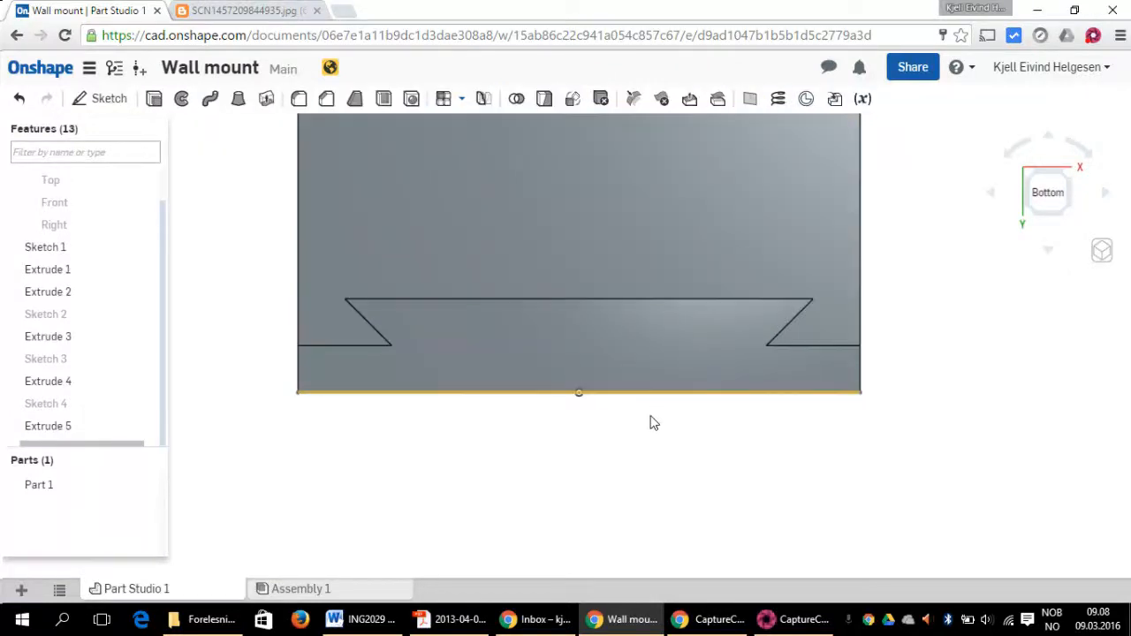
# Step: Examine the part from the dovetail side and from the back, including the lip teeth and the flat rear face
pyautogui.click(1048, 251)
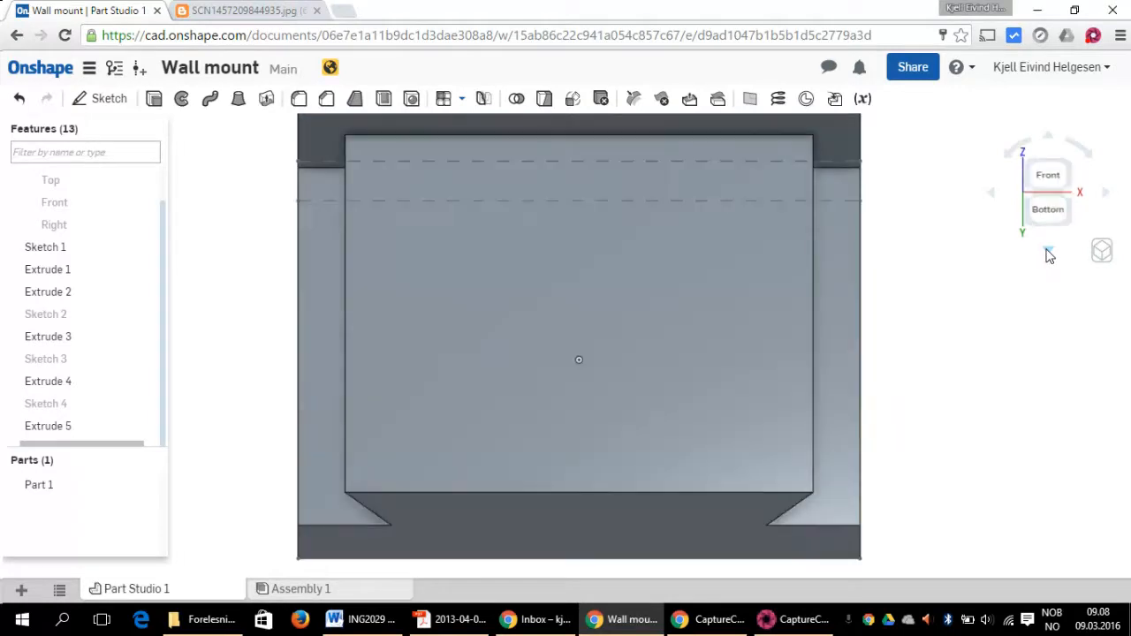
pyautogui.click(1048, 139)
pyautogui.click(1048, 138)
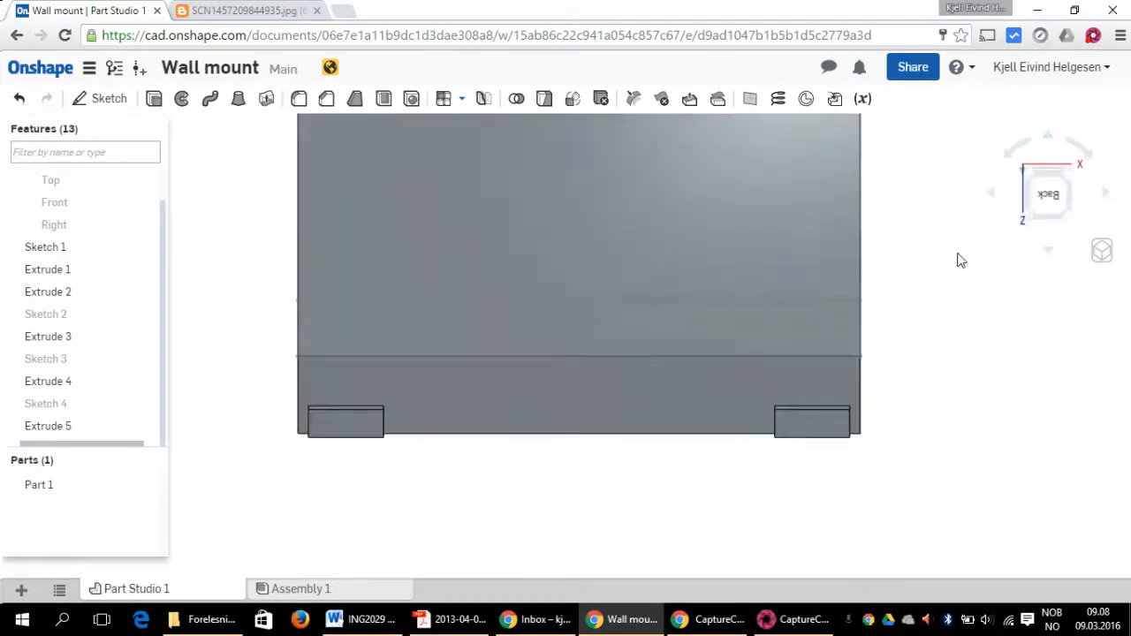
pyautogui.scroll(2, 775, 420)
pyautogui.scroll(-6, 734, 489)
pyautogui.scroll(-2, 733, 496)
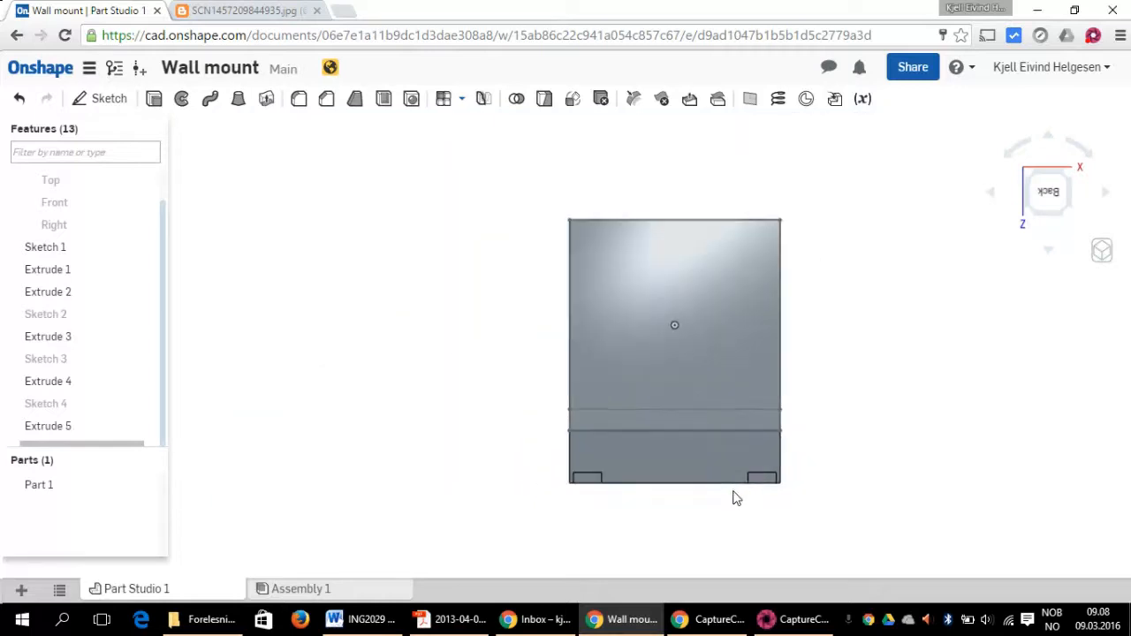
pyautogui.scroll(5, 669, 281)
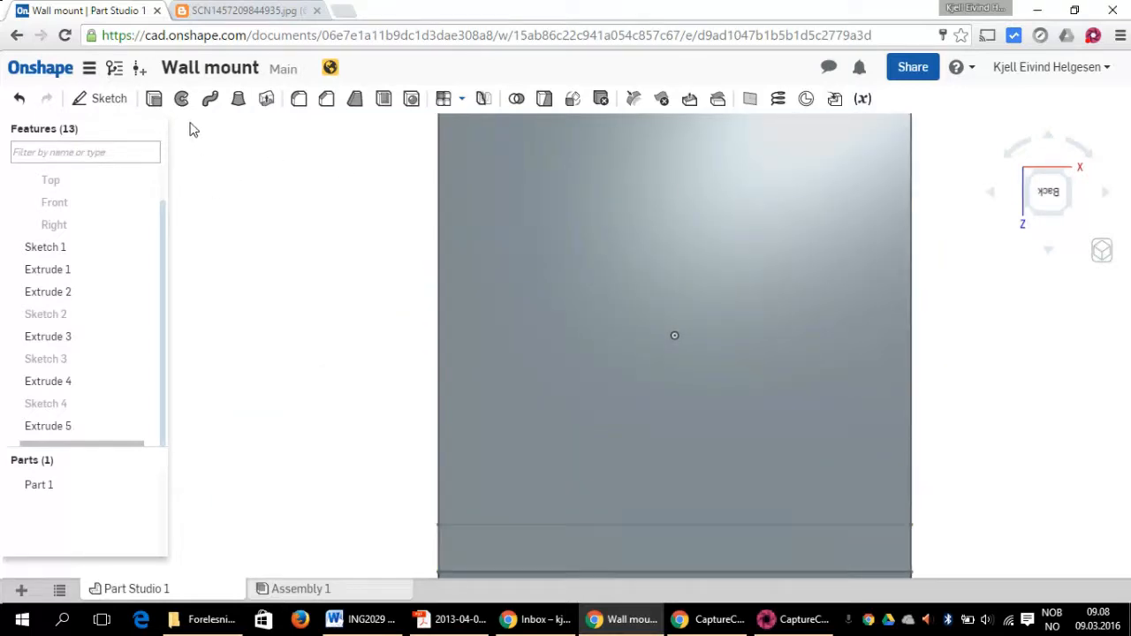
# Step: Try to set up a custom hole feature with Countersink style and Through termination while facing the dovetail side
pyautogui.click(411, 99)
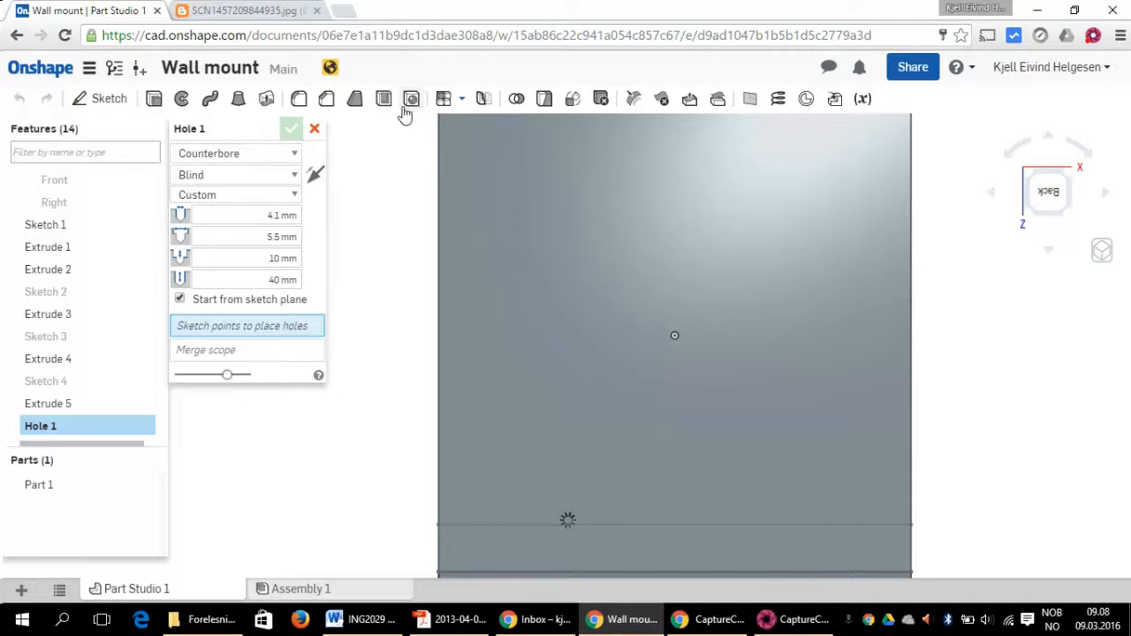
pyautogui.click(292, 155)
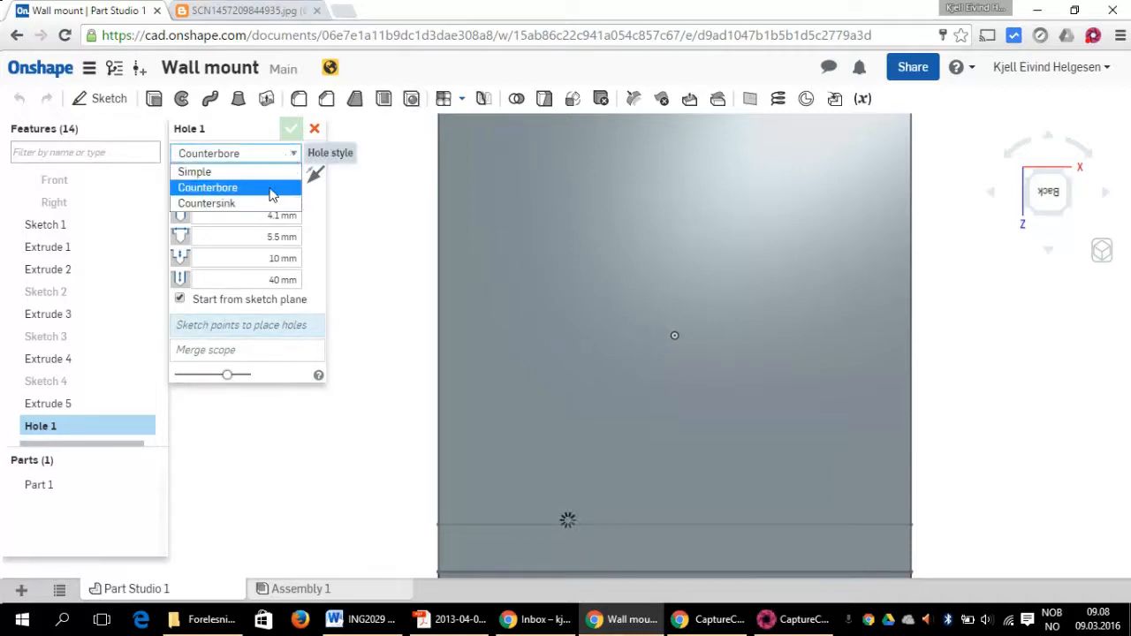
pyautogui.click(992, 198)
pyautogui.click(992, 198)
pyautogui.click(992, 198)
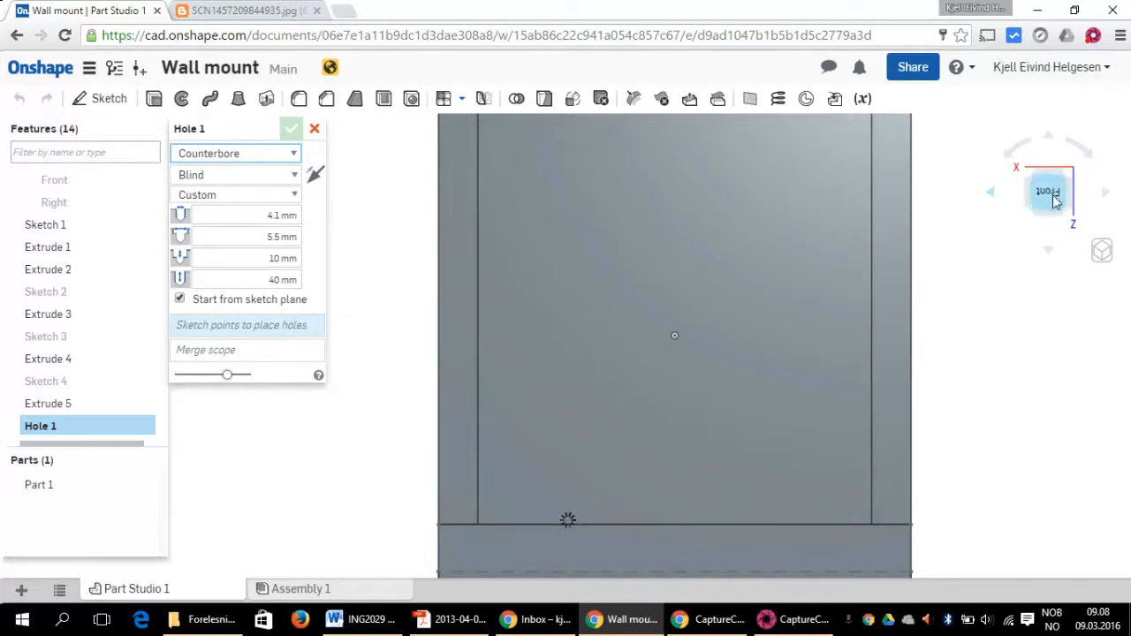
pyautogui.scroll(-3, 829, 288)
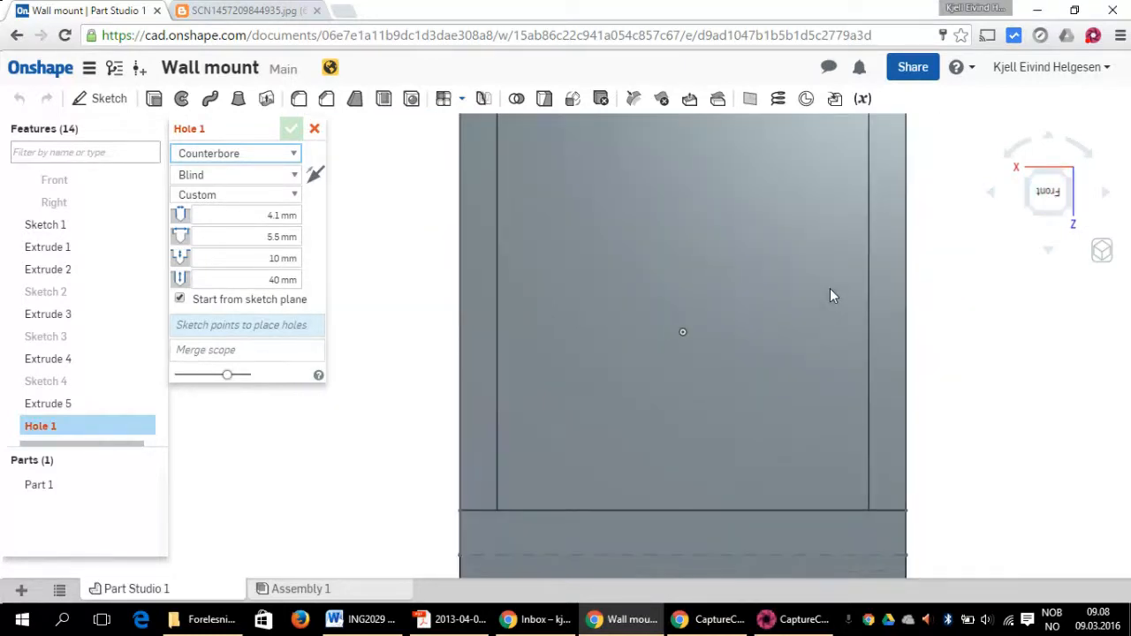
pyautogui.scroll(1, 827, 288)
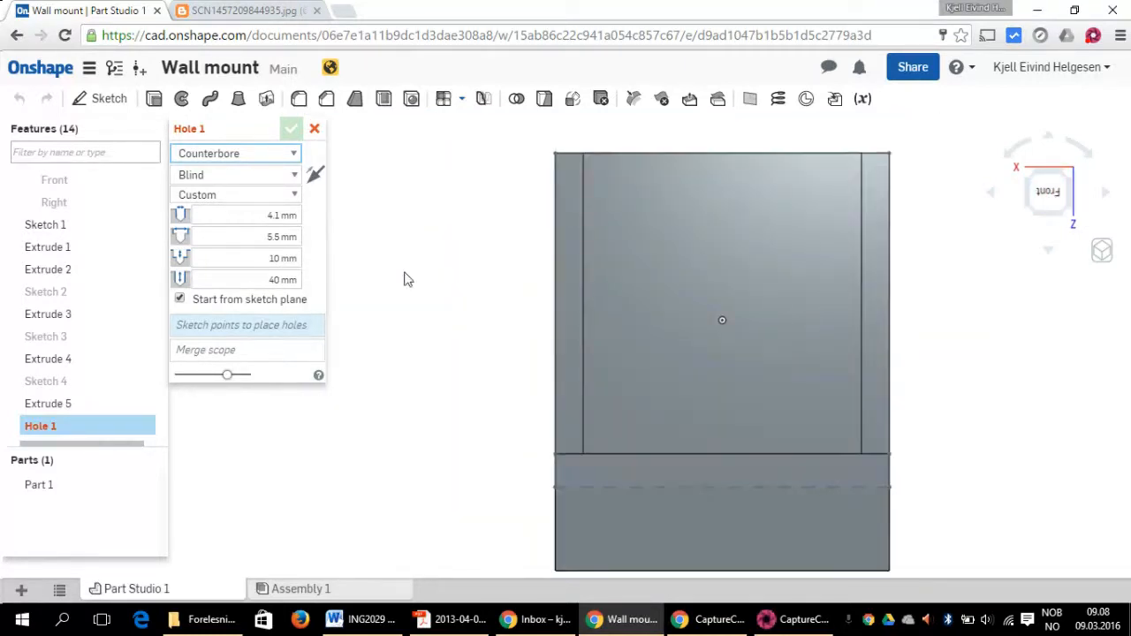
pyautogui.click(272, 156)
pyautogui.click(269, 202)
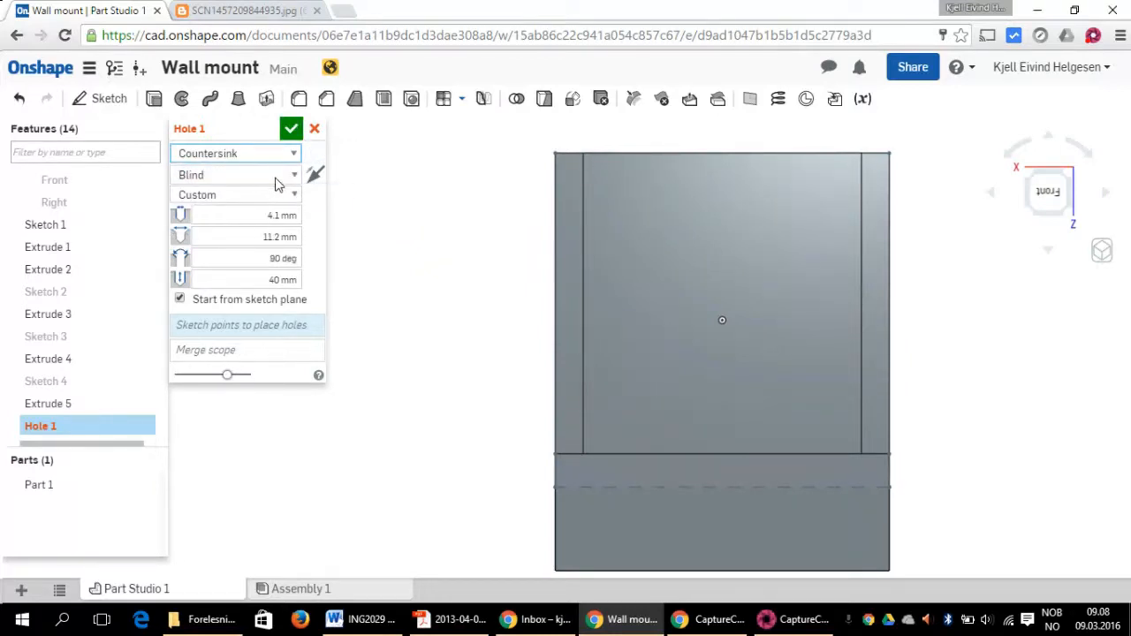
pyautogui.click(291, 178)
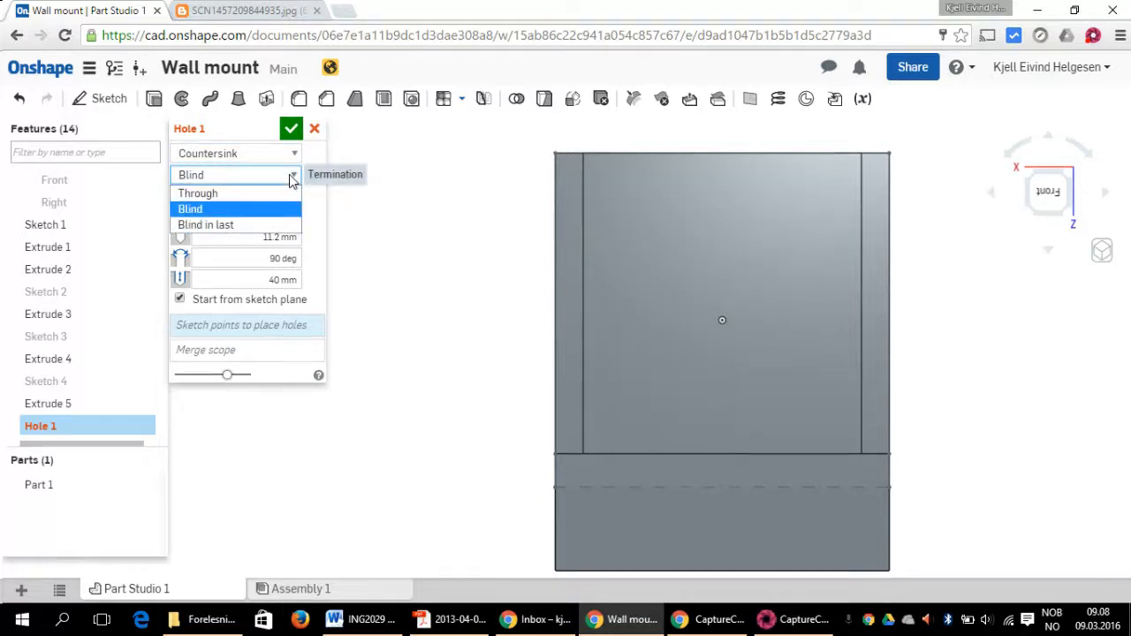
pyautogui.click(285, 196)
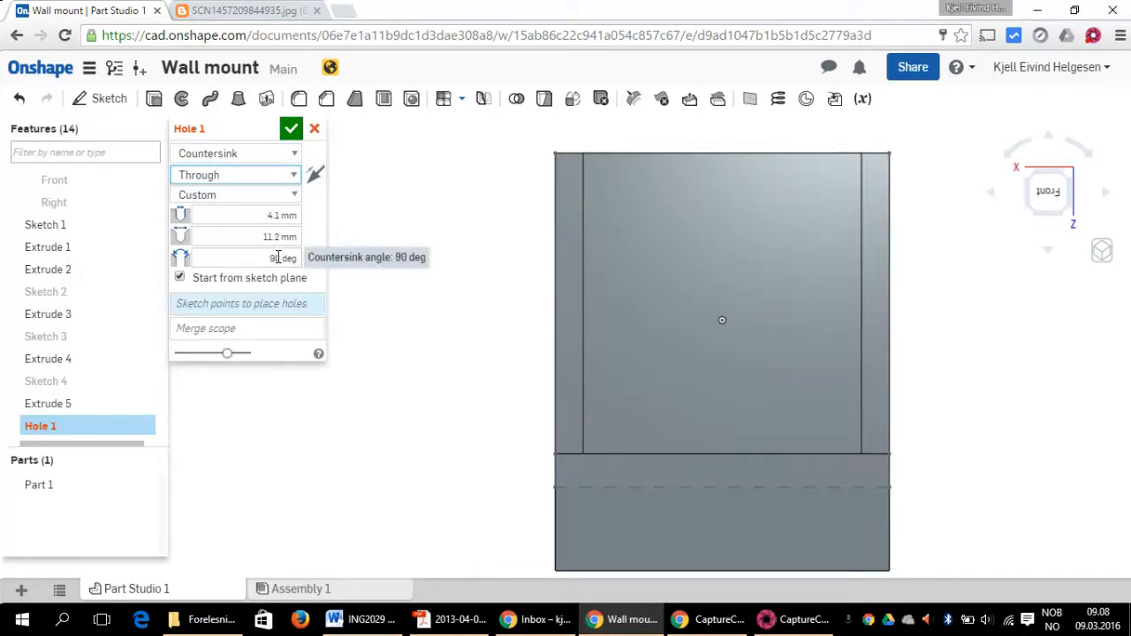
# Step: Try to place the countersunk hole with a 7.5 mm countersink diameter and a 4 mm hole diameter, and discard the feature
pyautogui.click(247, 237)
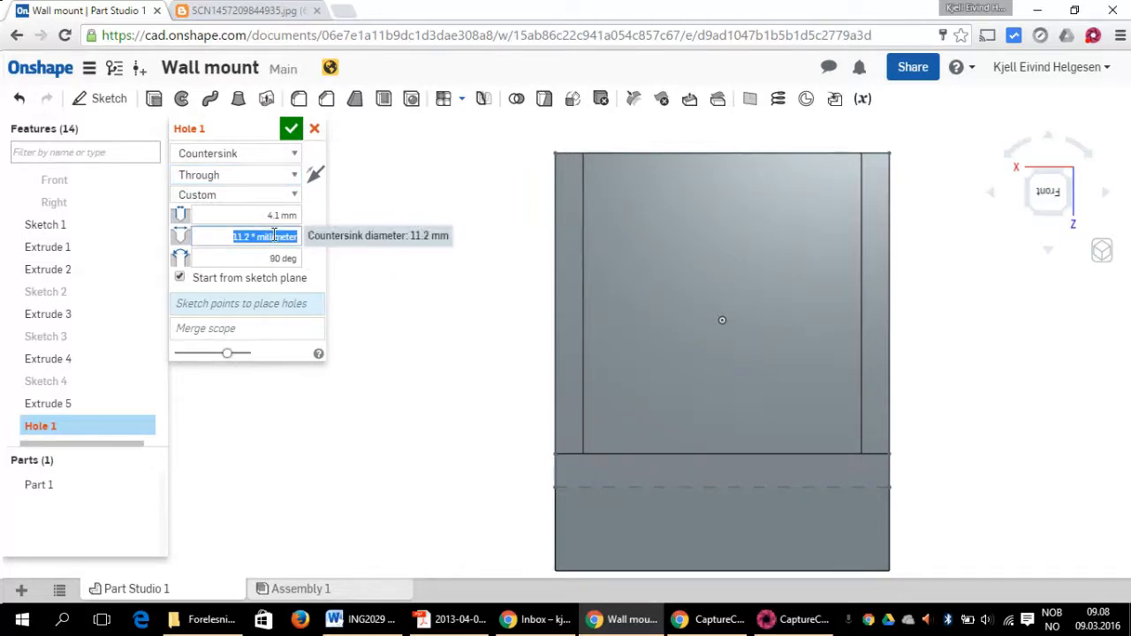
pyautogui.write('7.5')
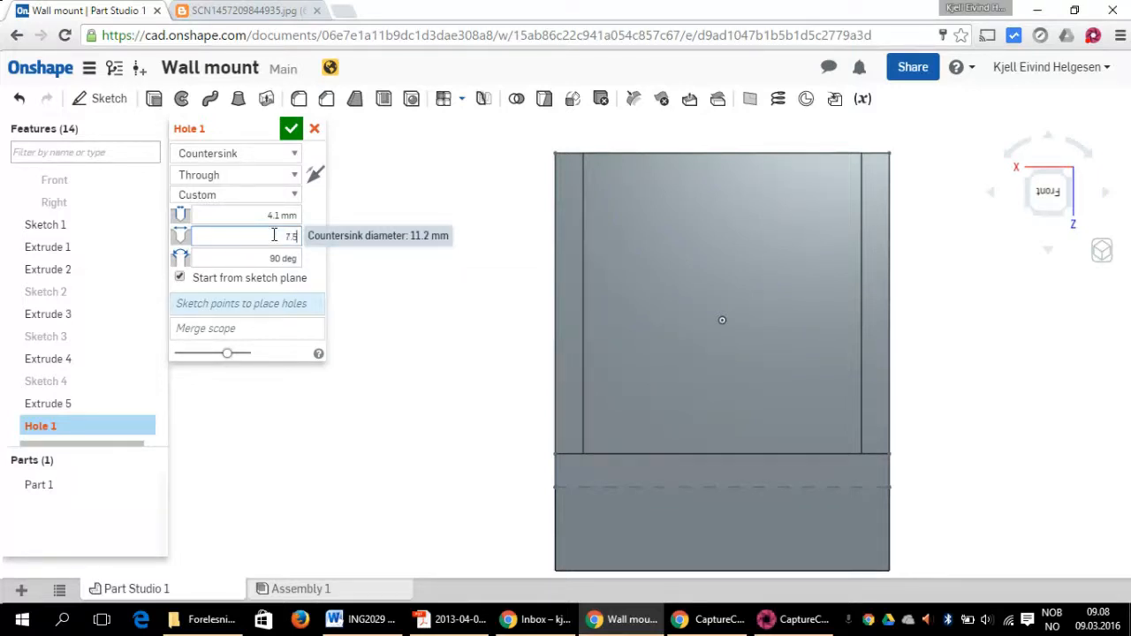
pyautogui.click(270, 214)
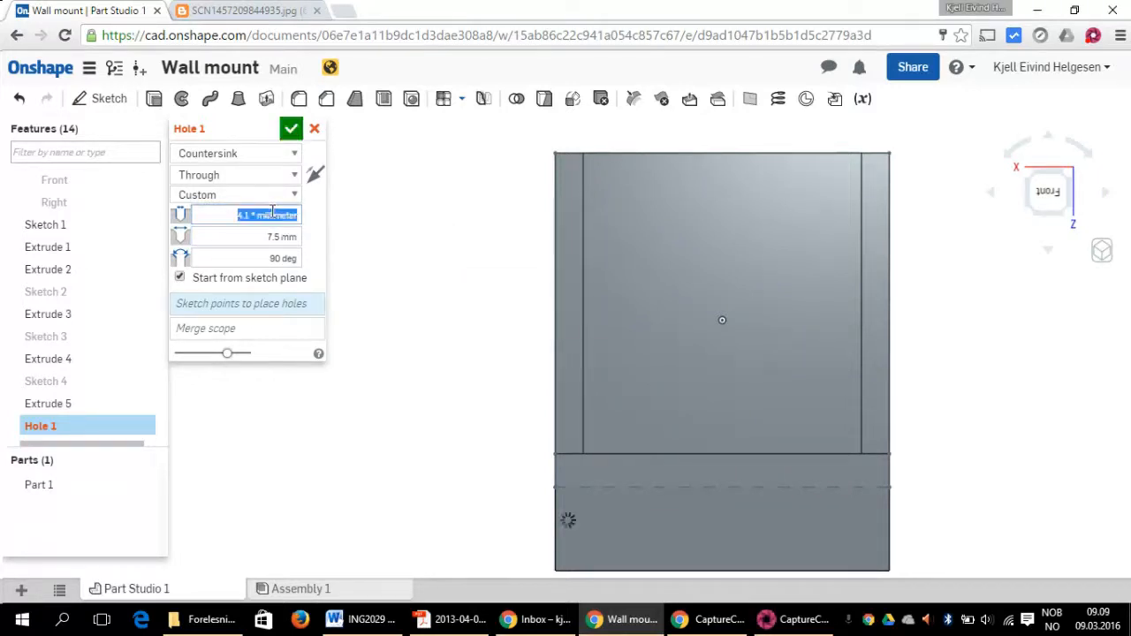
pyautogui.write('4')
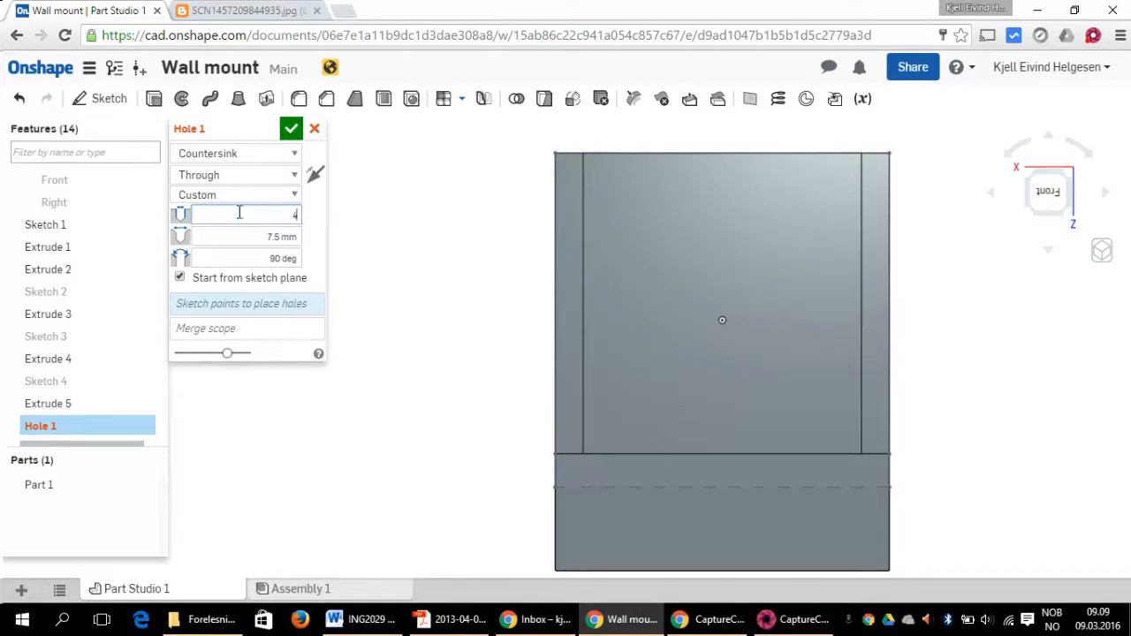
pyautogui.press('Tab')
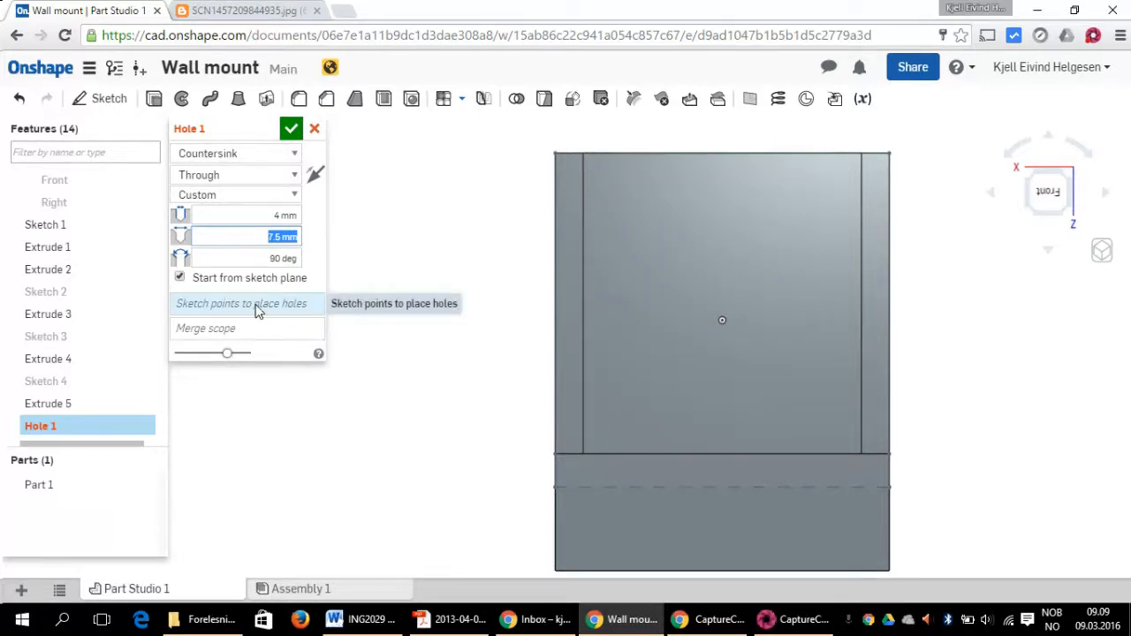
pyautogui.click(745, 298)
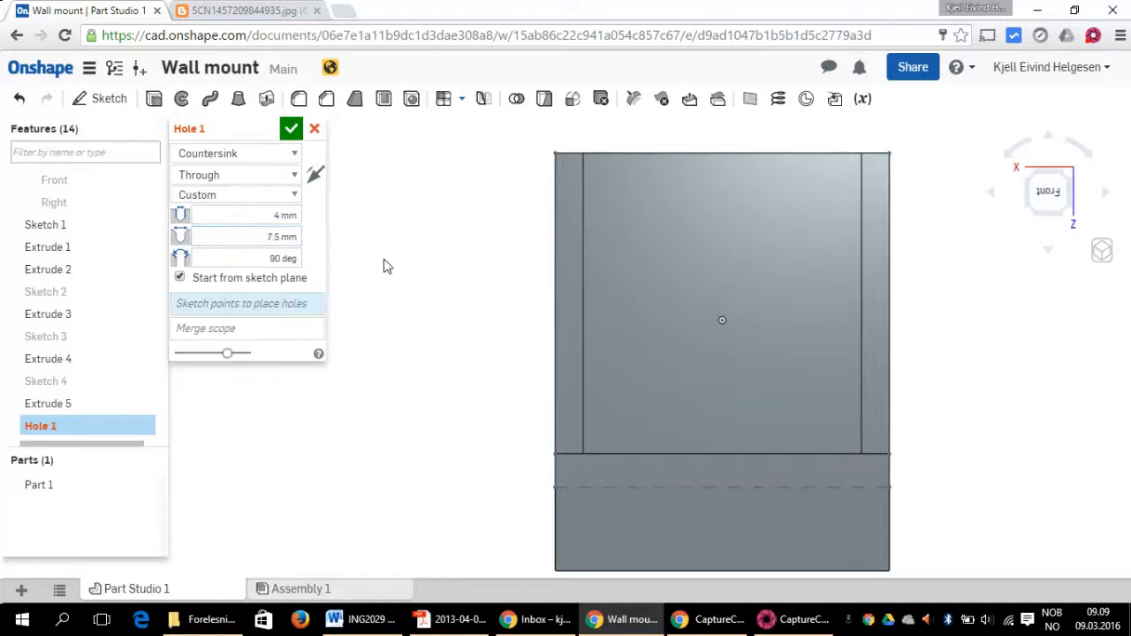
pyautogui.click(316, 129)
# Step: Start a sketch on the flat dovetail face and place a point on it, off-centre from the origin
pyautogui.click(107, 104)
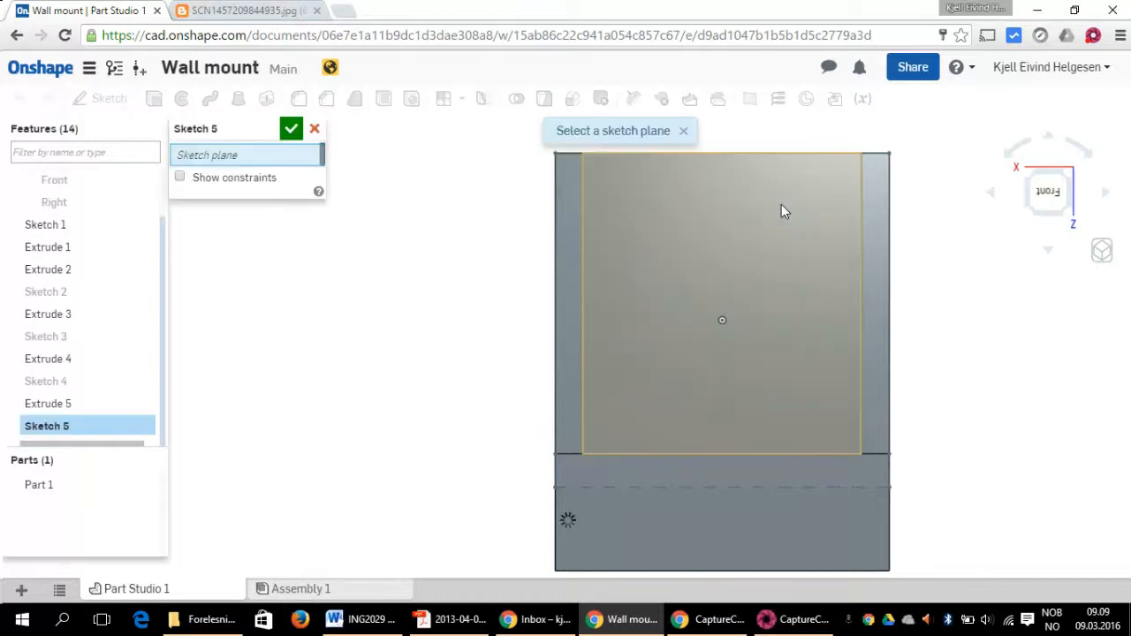
pyautogui.click(782, 205)
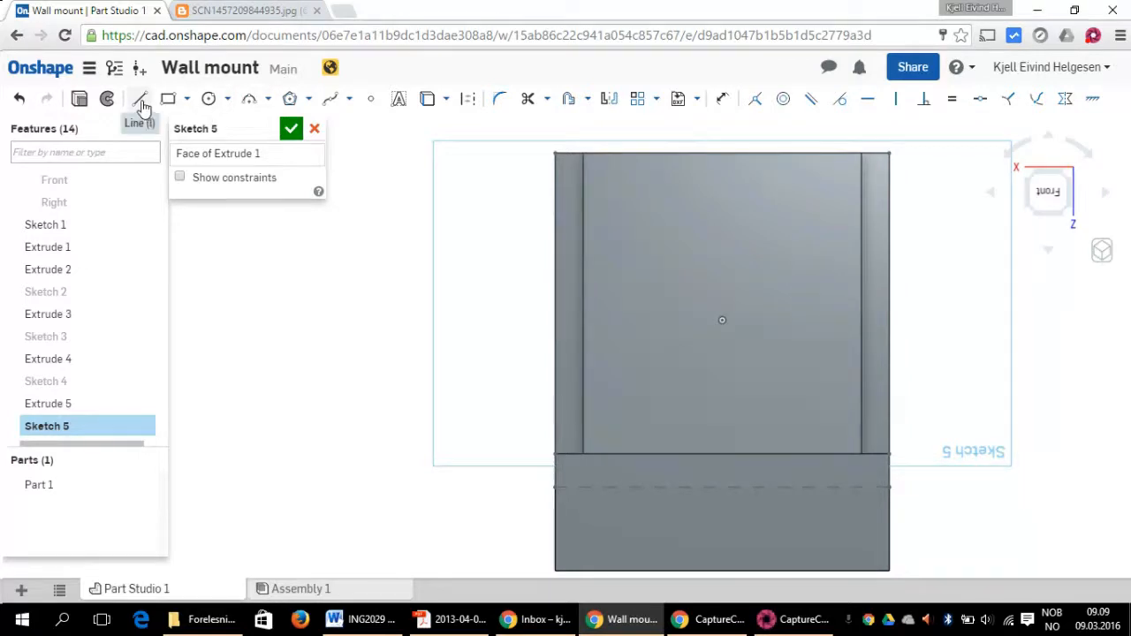
pyautogui.click(366, 102)
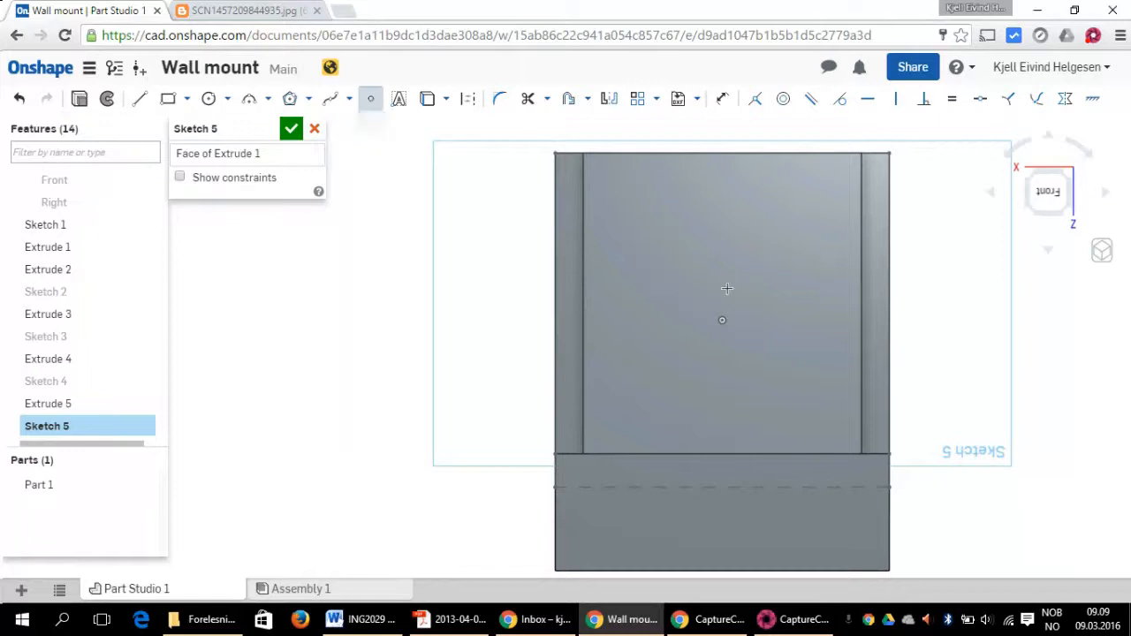
pyautogui.click(671, 251)
# Step: Constrain the sketch point to be vertically aligned with the origin
pyautogui.click(898, 101)
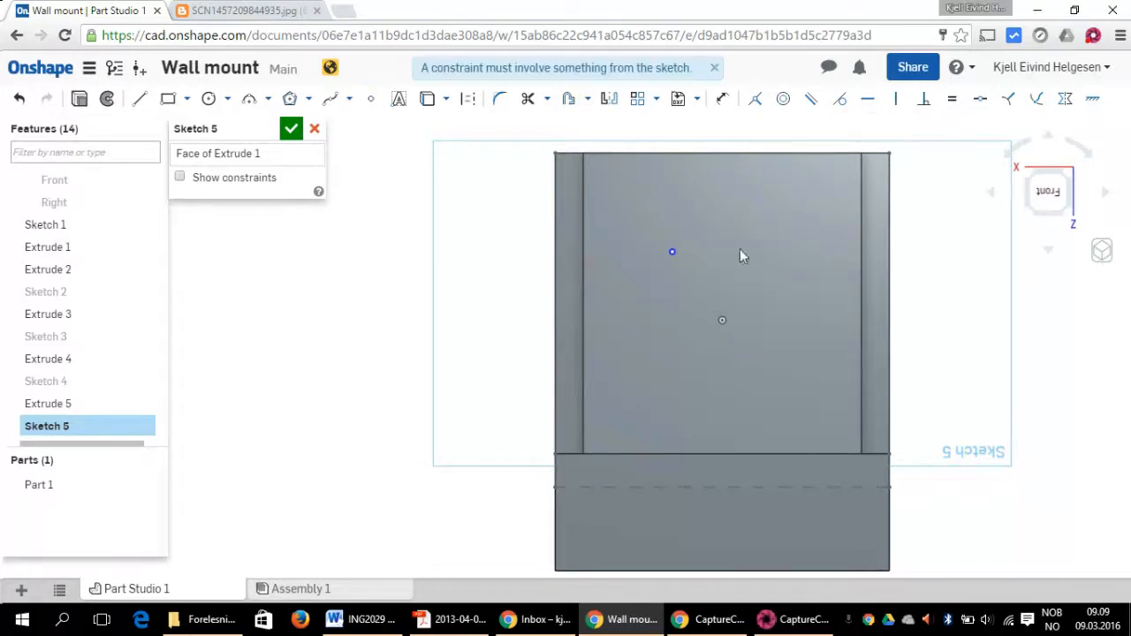
pyautogui.click(722, 320)
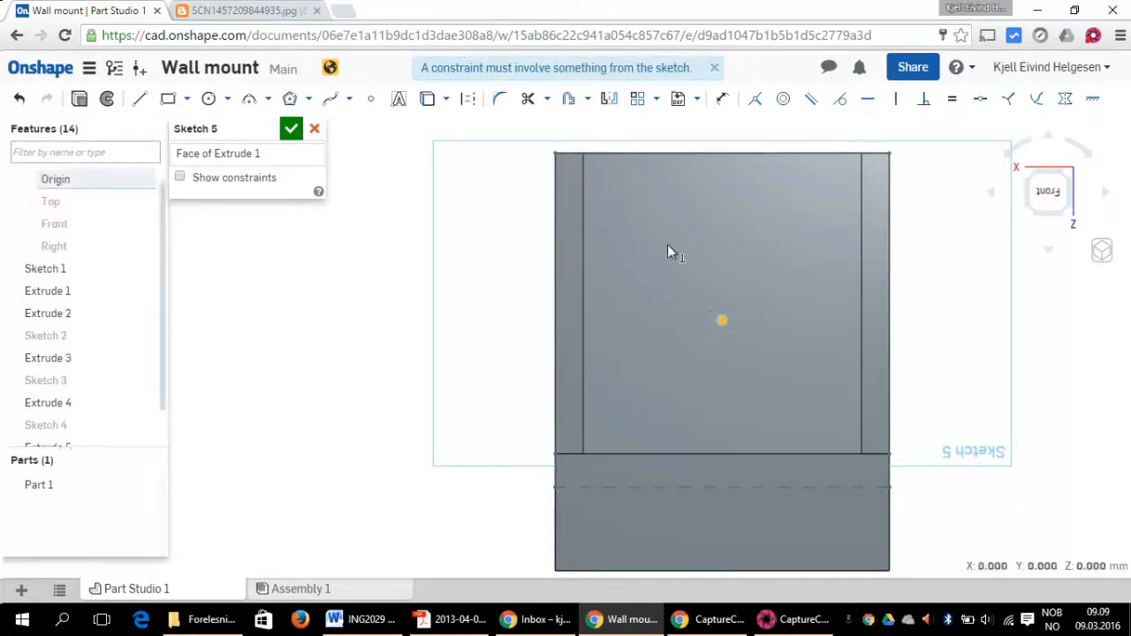
pyautogui.click(671, 252)
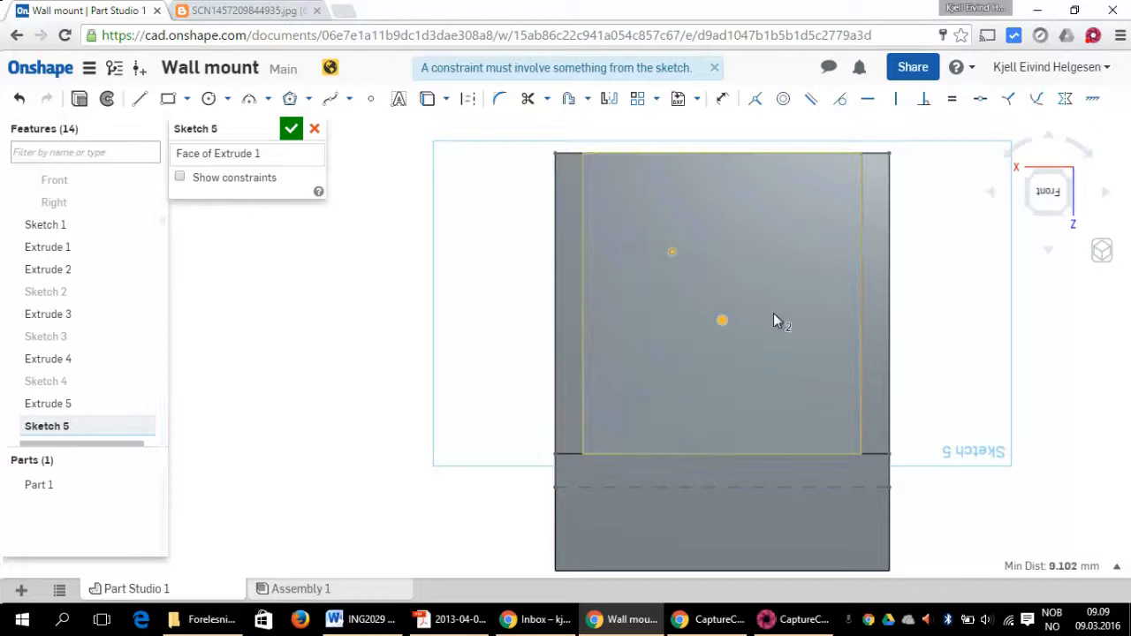
pyautogui.click(896, 98)
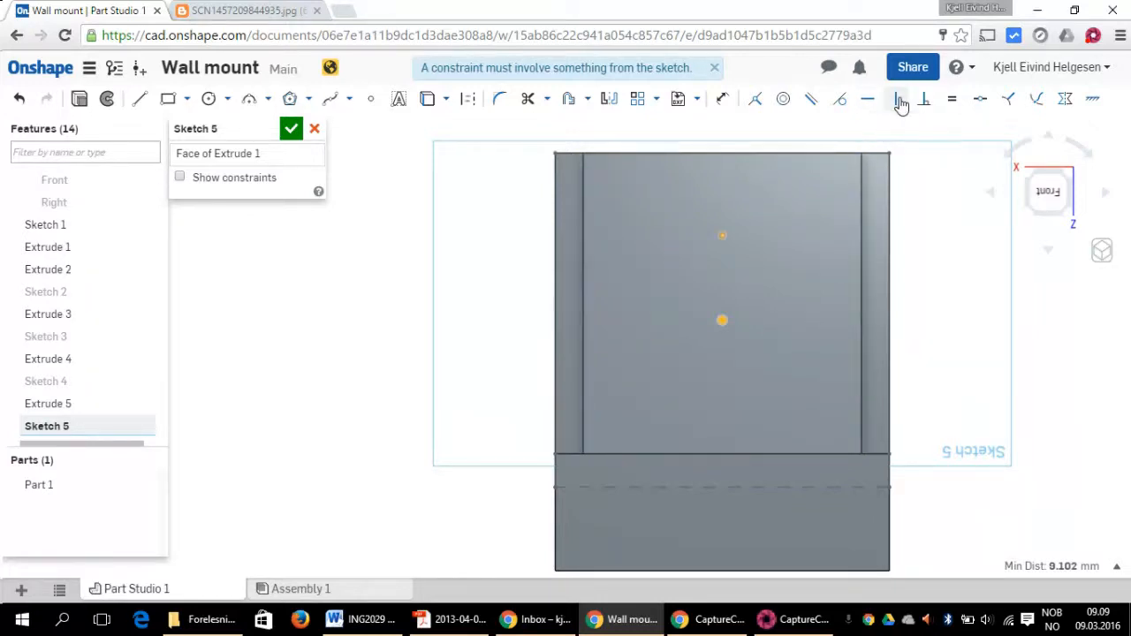
pyautogui.click(471, 442)
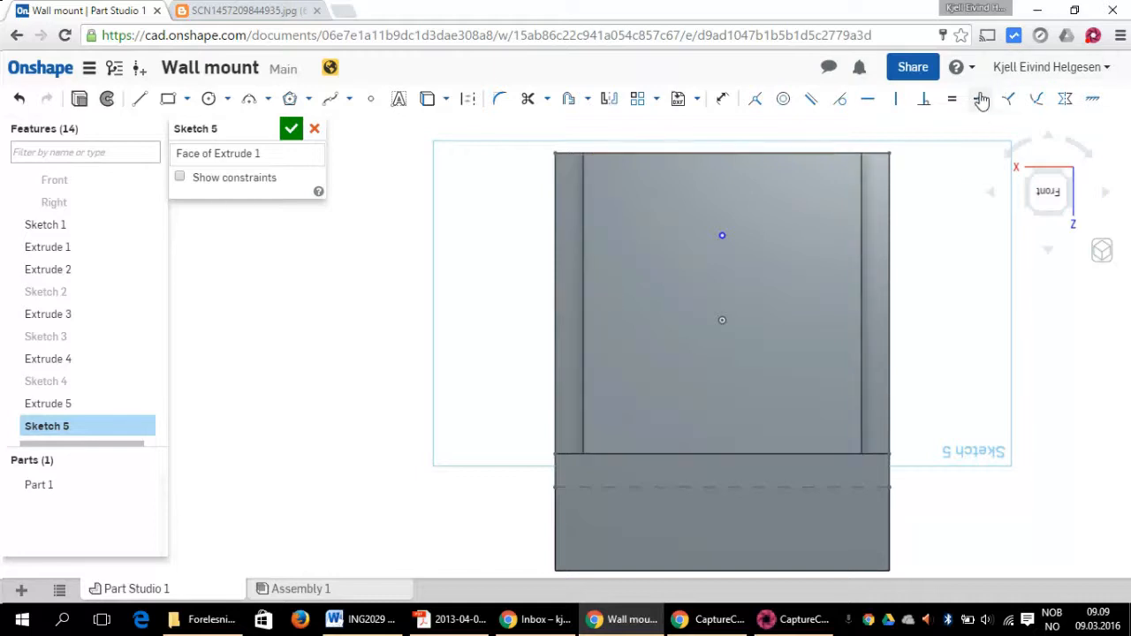
# Step: Try to constrain the sketch point to the midpoint of the part's long side edge, and delete that midpoint constraint
pyautogui.click(554, 250)
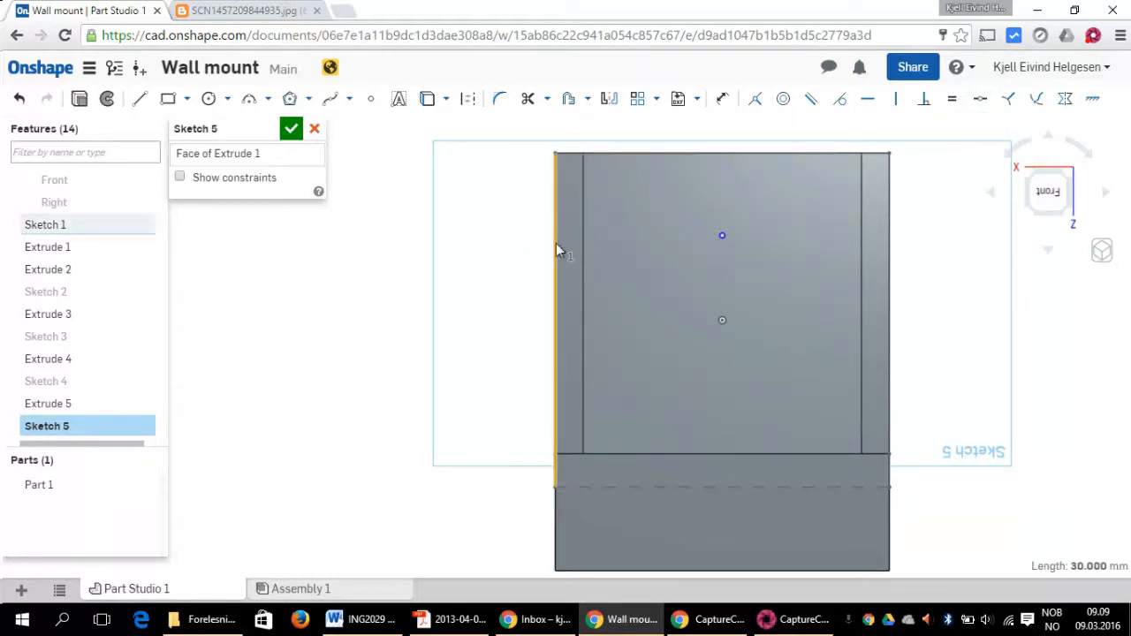
pyautogui.click(722, 234)
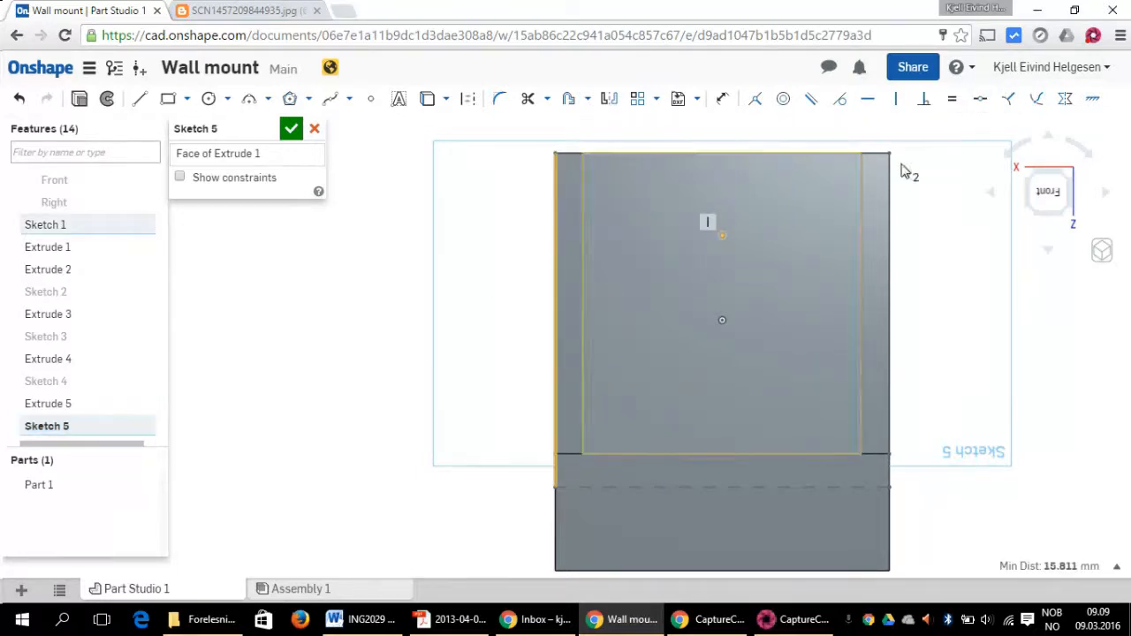
pyautogui.click(981, 101)
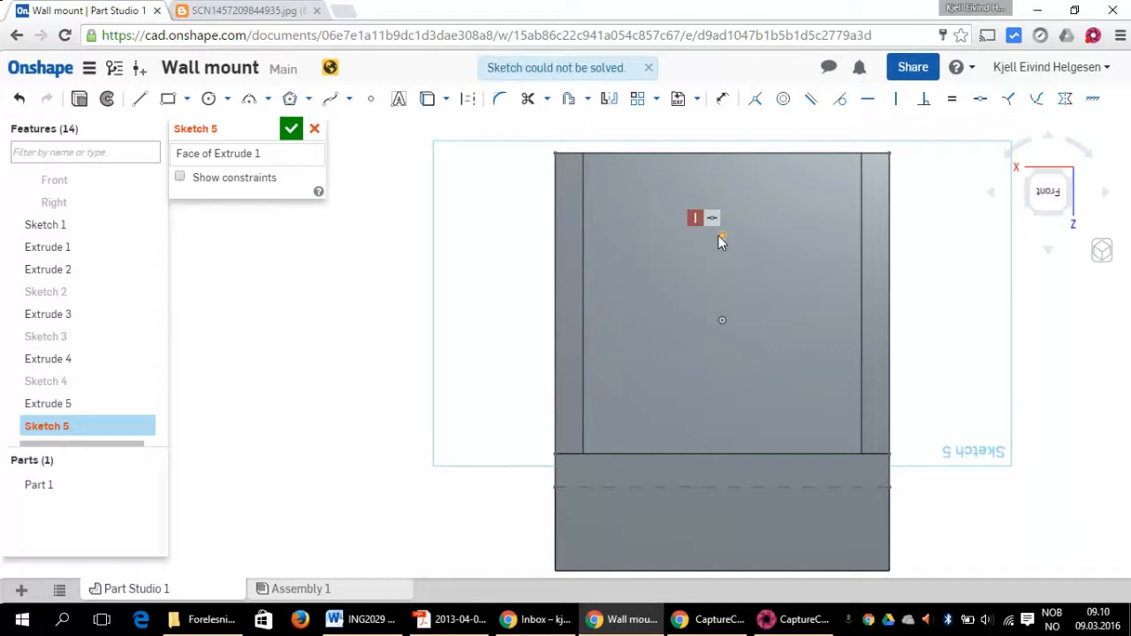
pyautogui.click(767, 248)
pyautogui.click(463, 263)
pyautogui.moveTo(722, 237)
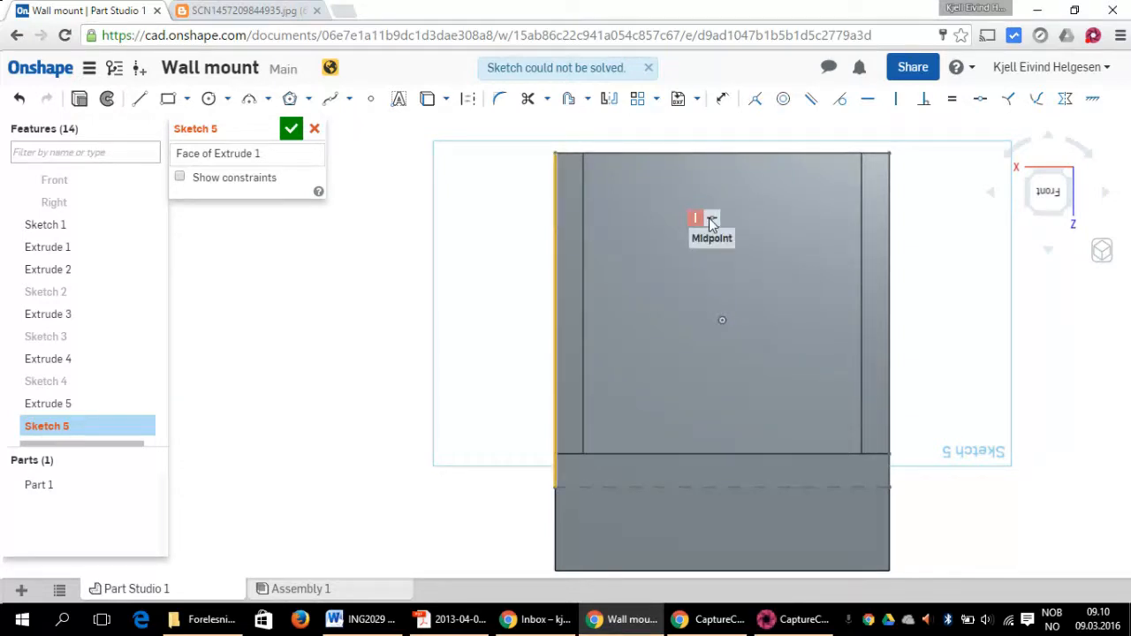
pyautogui.click(712, 221)
pyautogui.press('Delete')
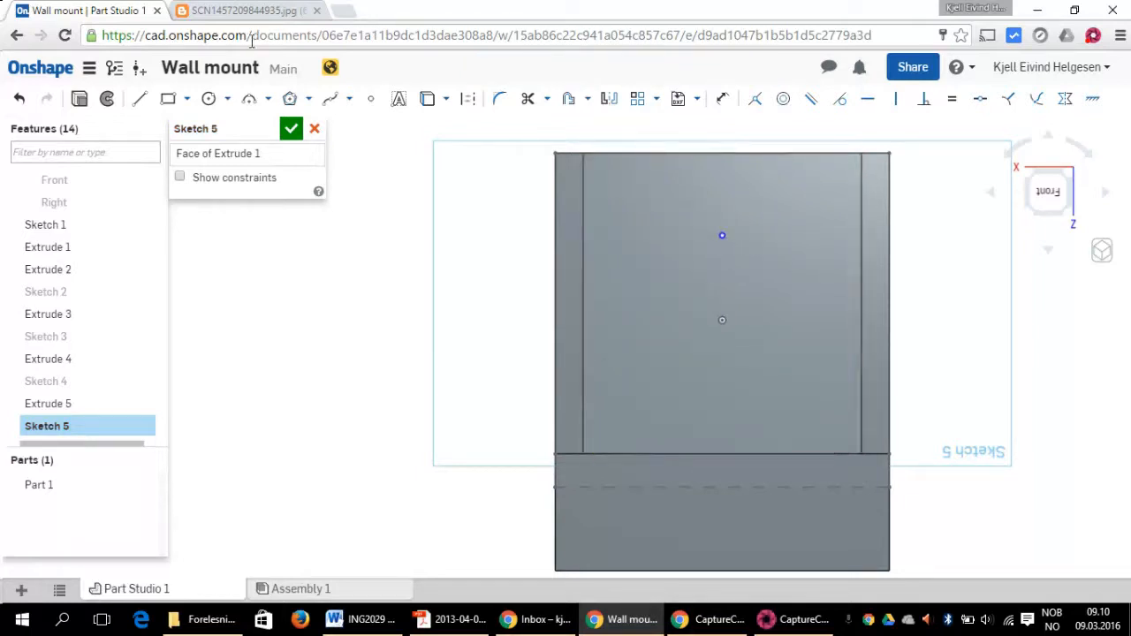
# Step: Dimension the point's distance from the dovetail face's upper edge as 27/2 mm and finish the sketch
pyautogui.click(722, 98)
pyautogui.click(736, 157)
pyautogui.click(774, 177)
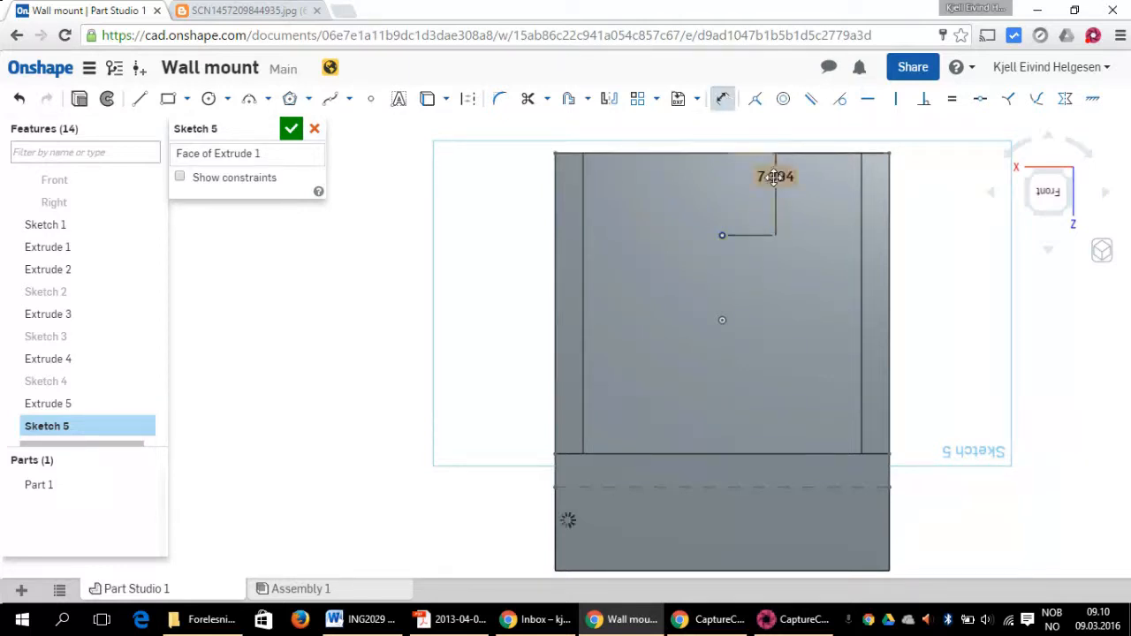
pyautogui.write('2')
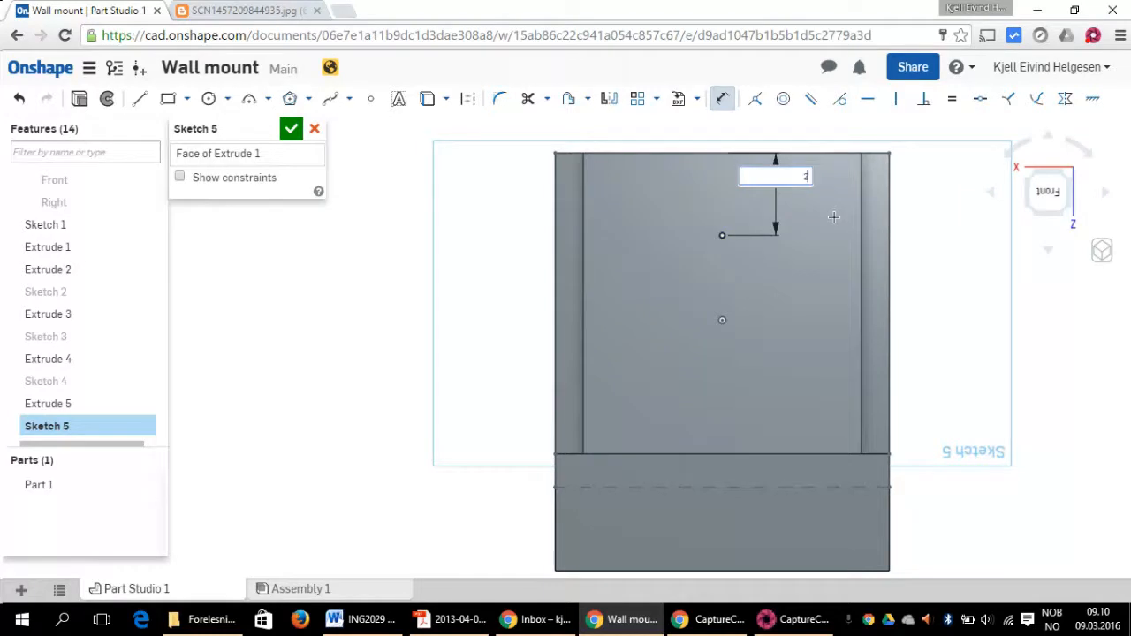
pyautogui.write('7/2')
pyautogui.press('Return')
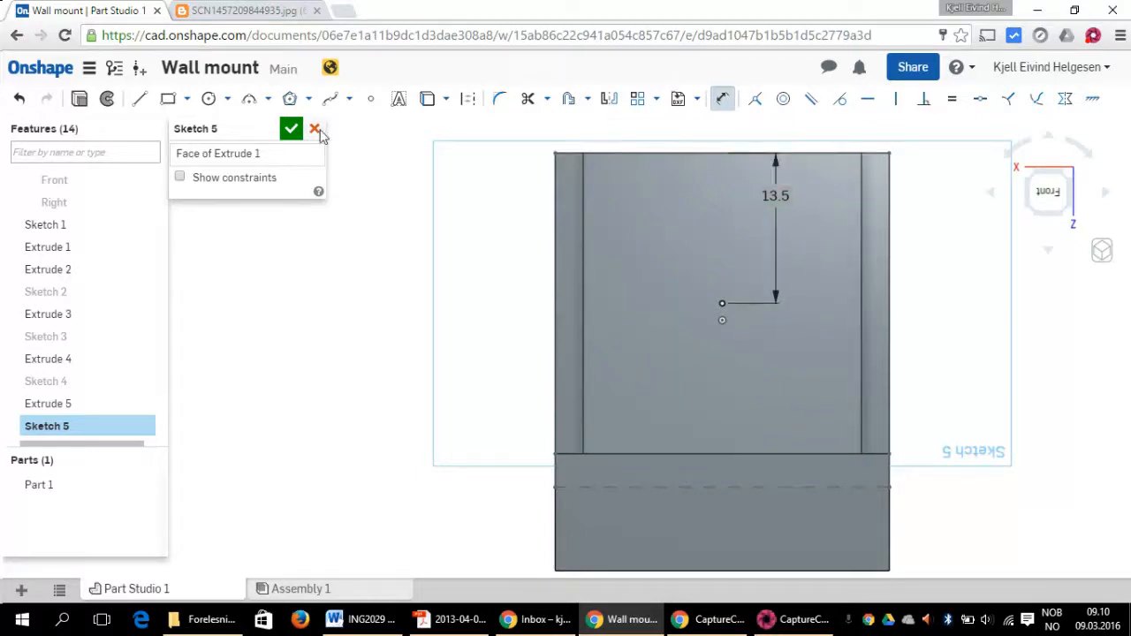
pyautogui.click(292, 131)
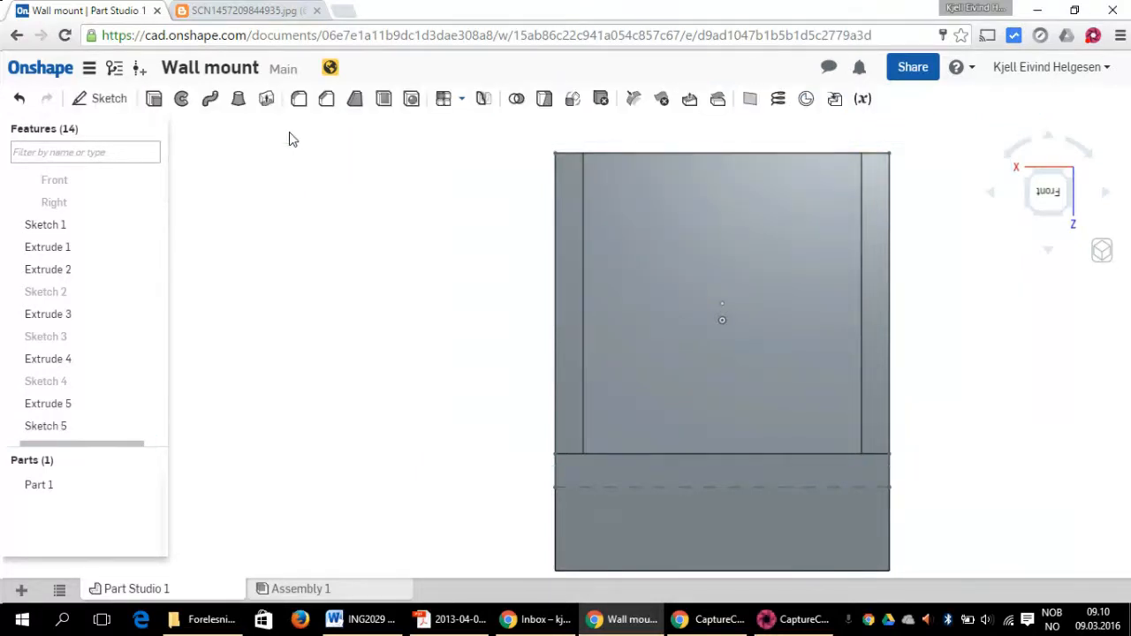
# Step: Create a hole feature with Countersink style, Through termination and Custom sizing
pyautogui.click(414, 99)
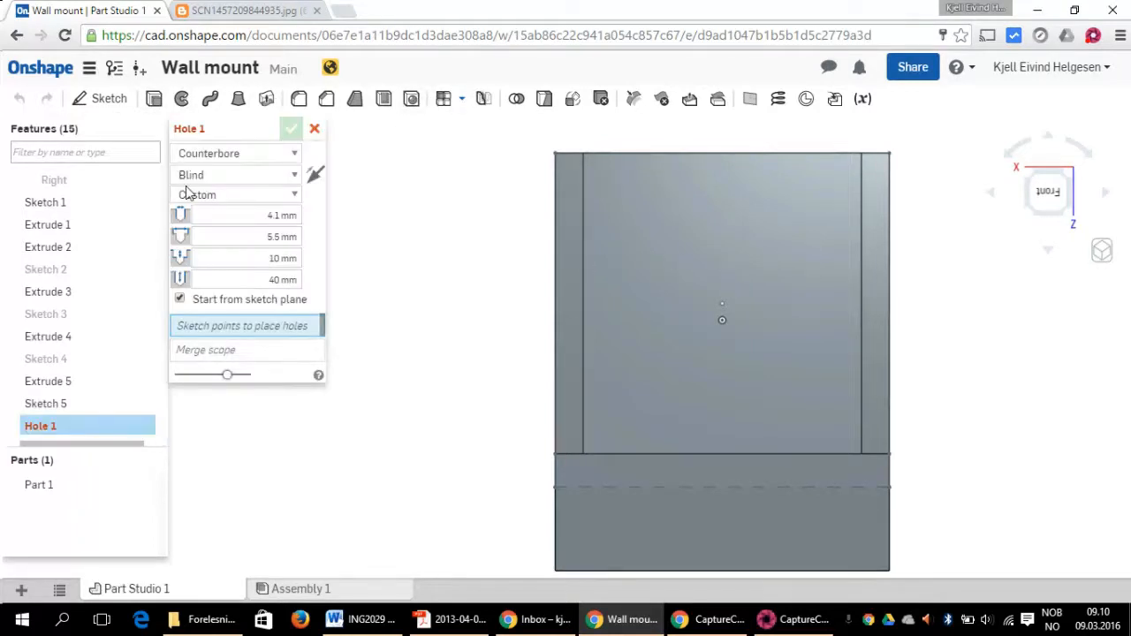
pyautogui.click(221, 162)
pyautogui.click(253, 202)
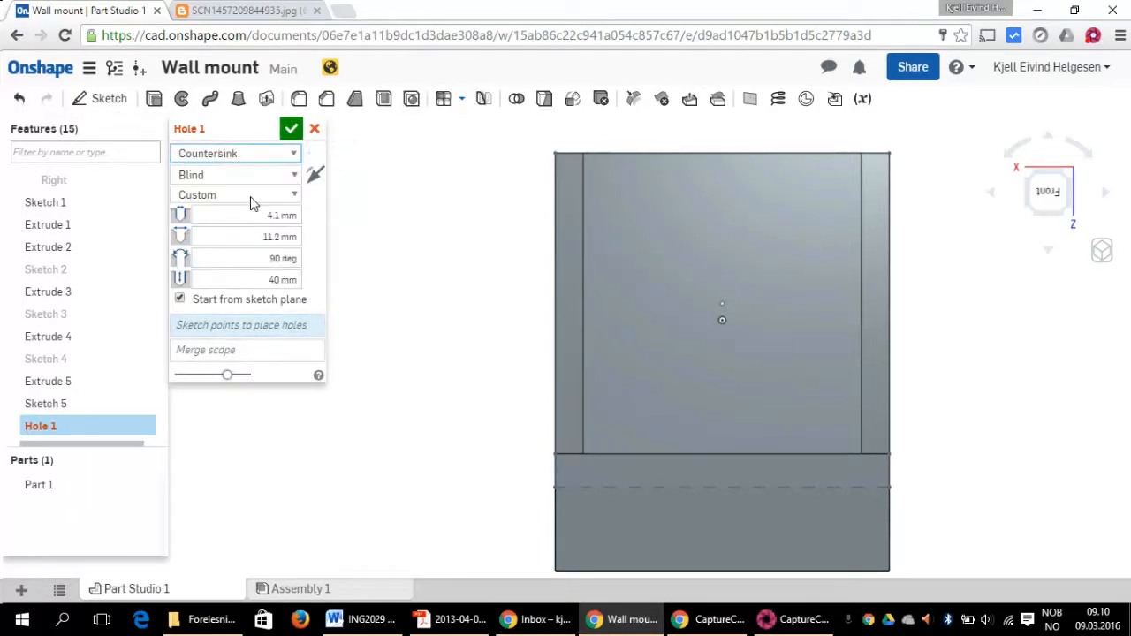
pyautogui.click(250, 181)
pyautogui.click(251, 189)
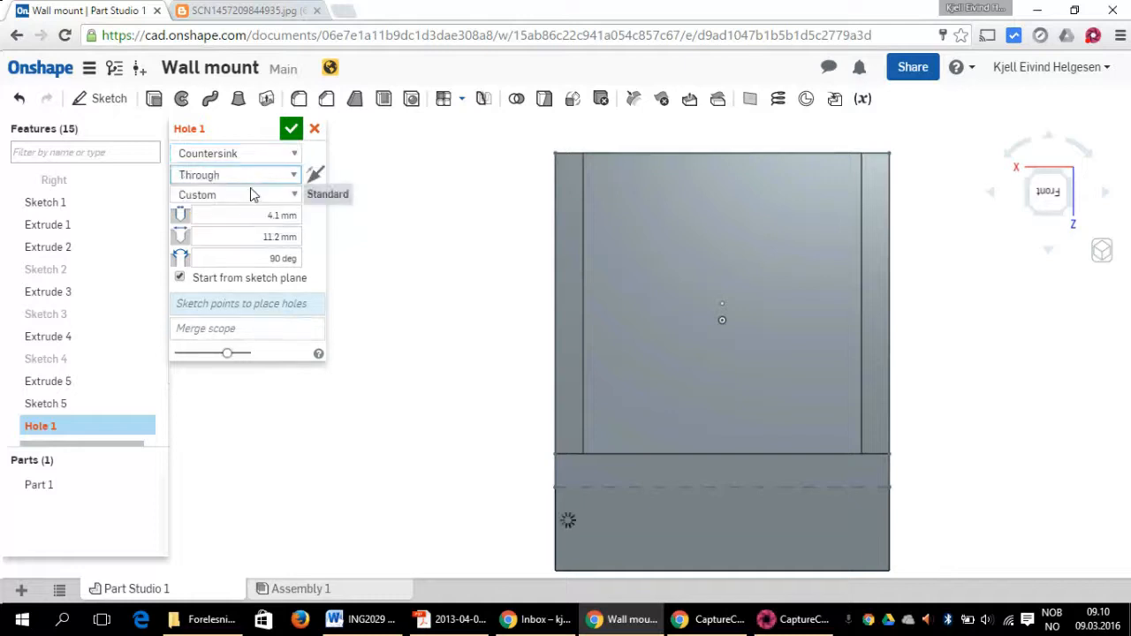
pyautogui.click(264, 196)
pyautogui.click(263, 195)
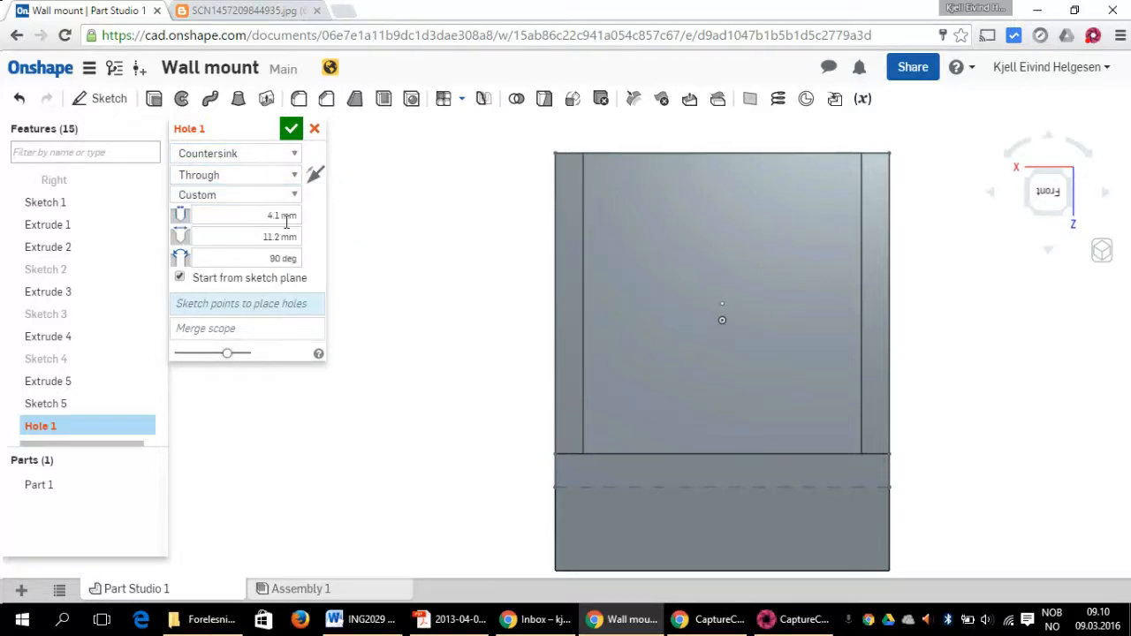
# Step: Set the hole diameter to 4 mm and the countersink diameter to 7.5 mm, and accept the feature
pyautogui.click(266, 215)
pyautogui.write('4')
pyautogui.click(275, 235)
pyautogui.write('7.5')
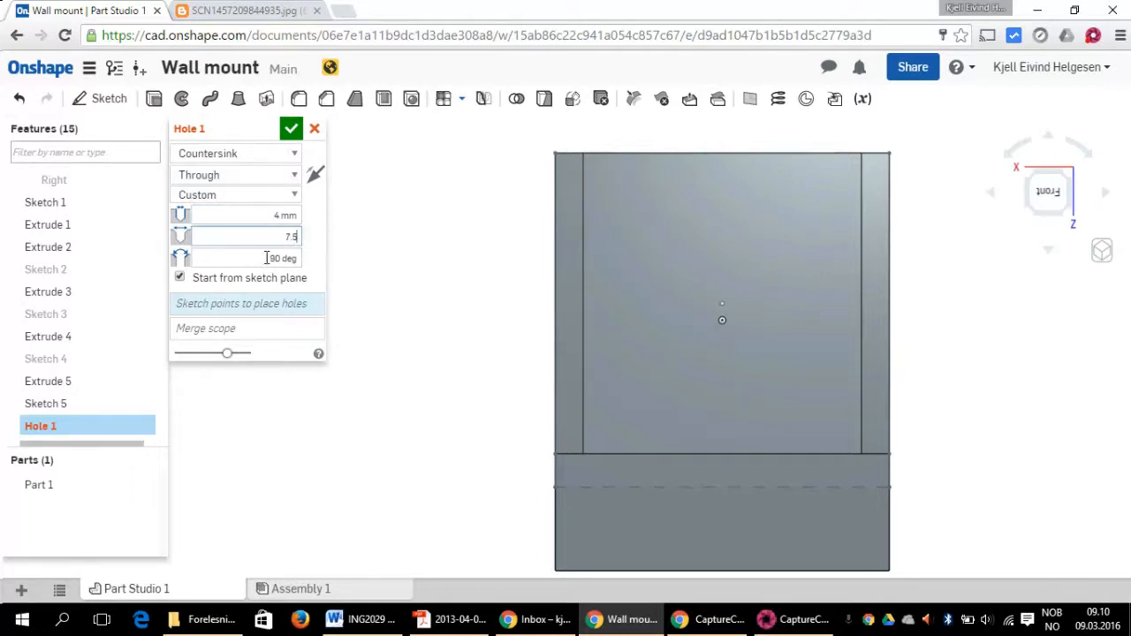
pyautogui.click(291, 129)
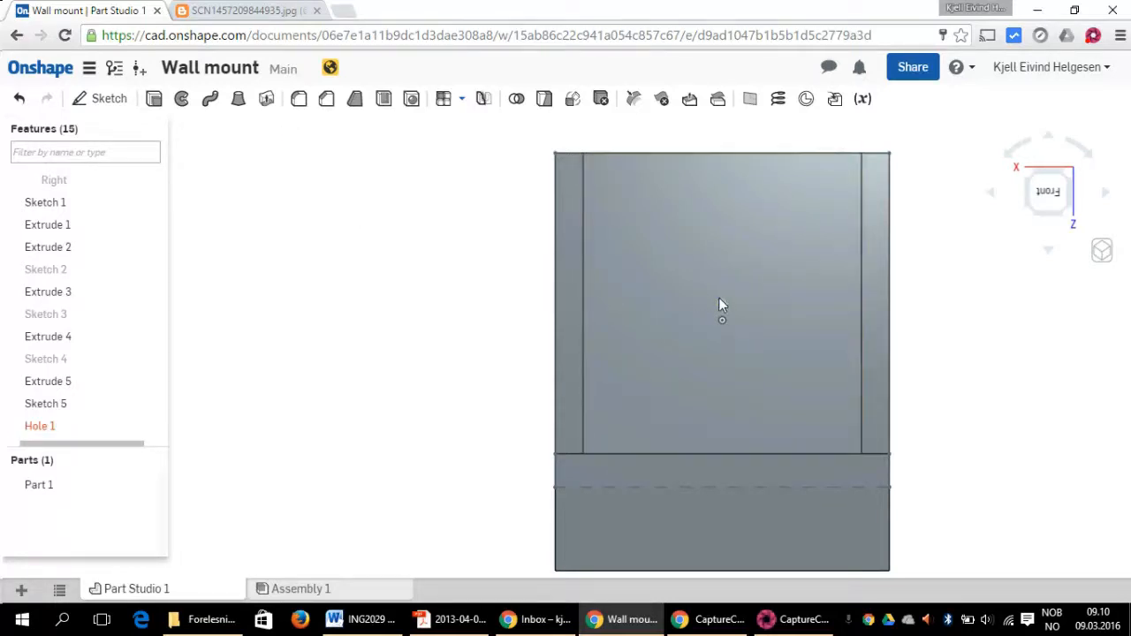
# Step: Edit the hole feature to place it at the sketch point on the dovetail face, and accept it
pyautogui.doubleClick(51, 427)
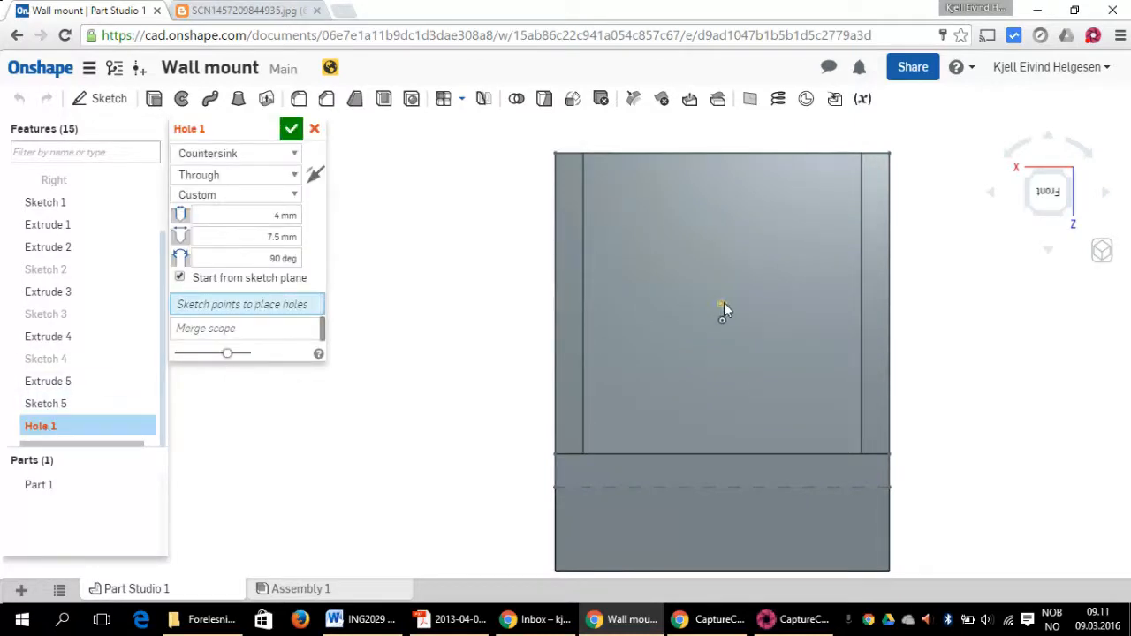
pyautogui.click(722, 304)
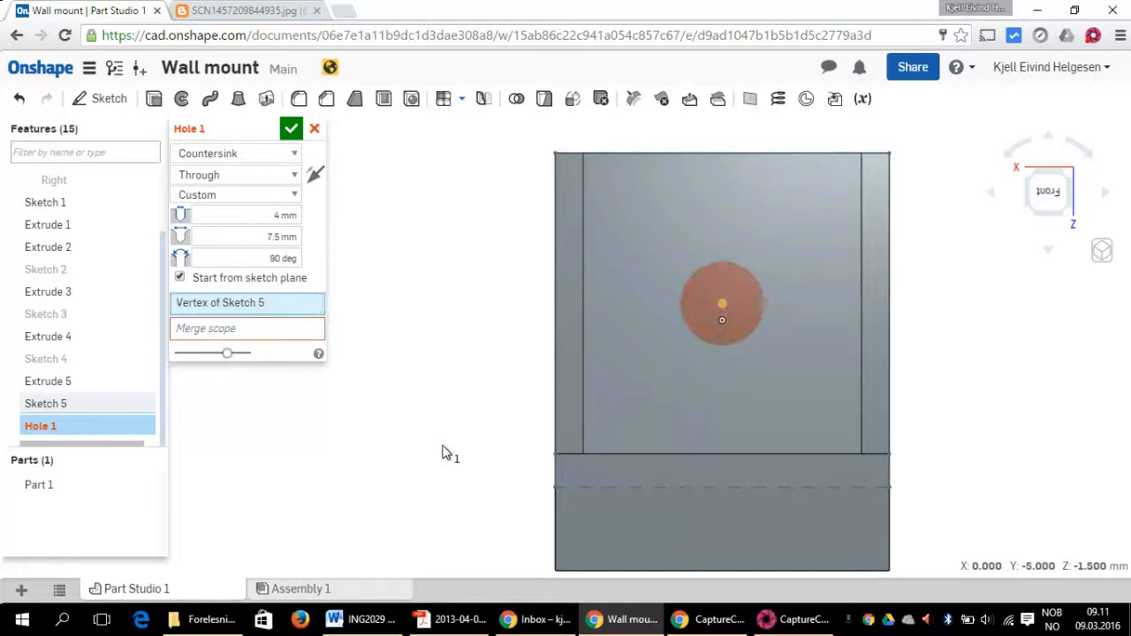
pyautogui.moveTo(1023, 218); pyautogui.dragTo(901, 184)
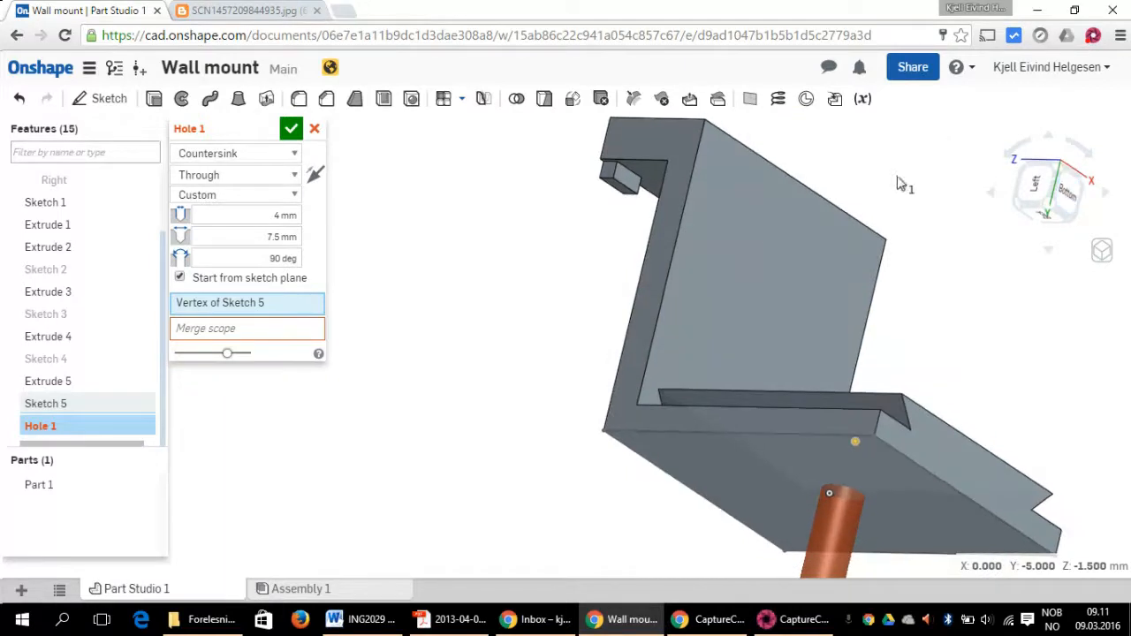
pyautogui.click(270, 332)
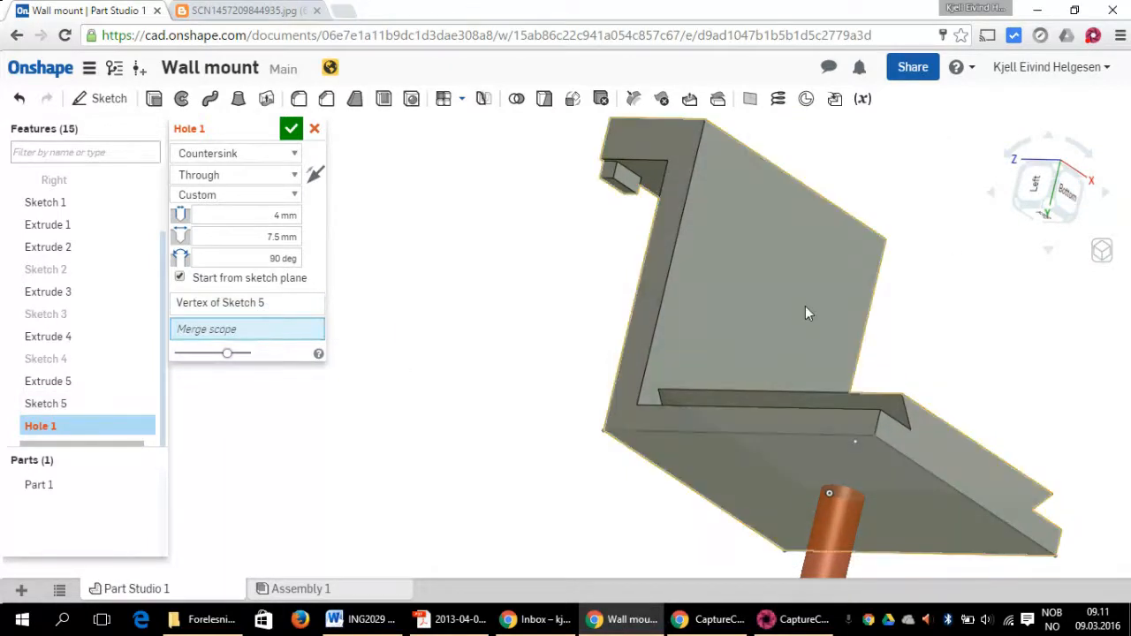
pyautogui.moveTo(1056, 192); pyautogui.dragTo(1020, 247)
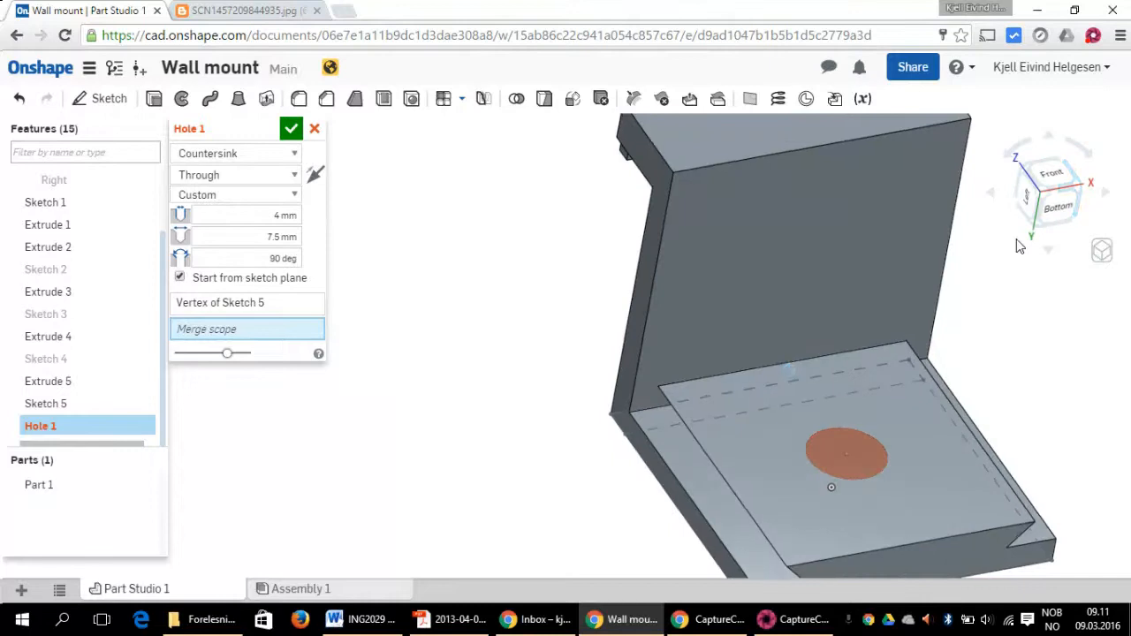
pyautogui.click(291, 129)
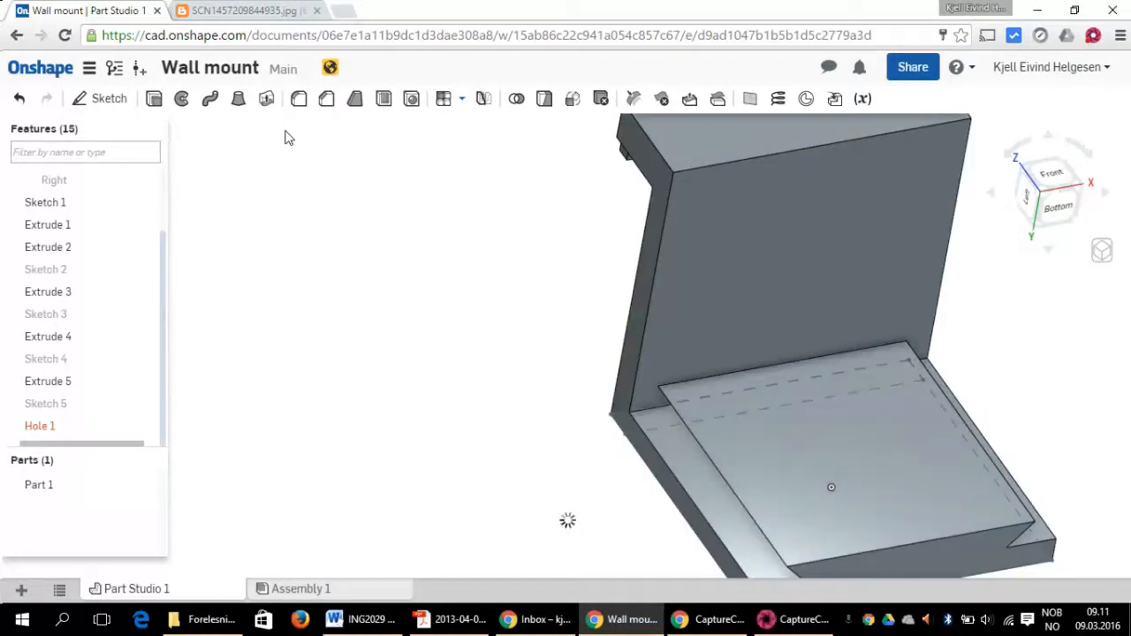
# Step: Edit the hole feature again, set the wall mount part as its merge scope, and accept it
pyautogui.scroll(2, 418, 237)
pyautogui.scroll(-7, 422, 244)
pyautogui.scroll(3, 719, 469)
pyautogui.scroll(3, 719, 468)
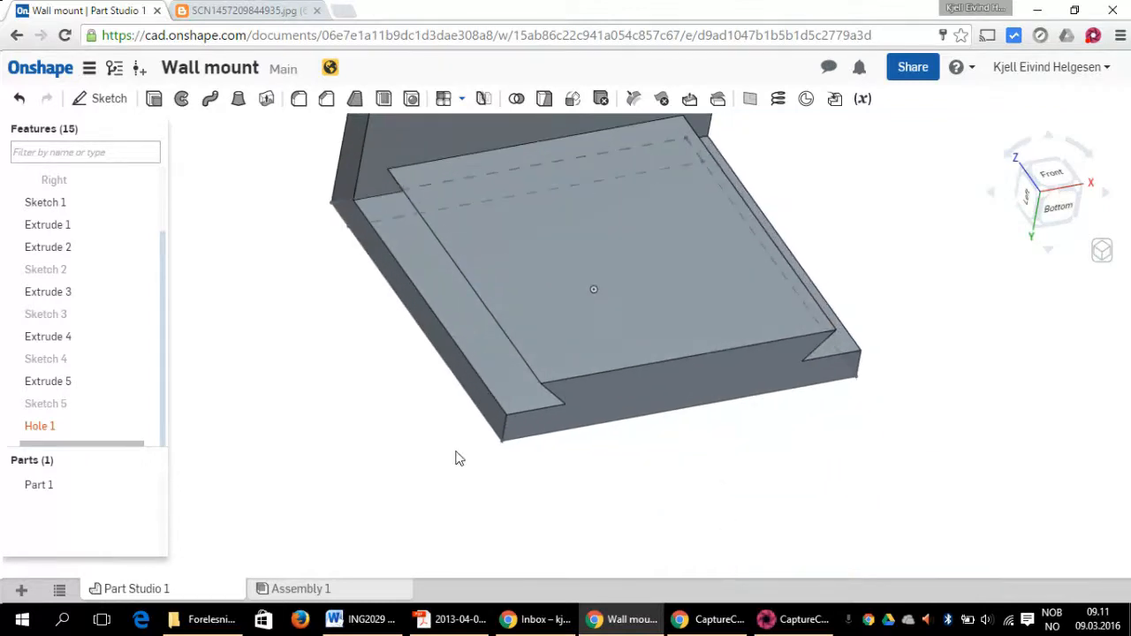
pyautogui.doubleClick(42, 428)
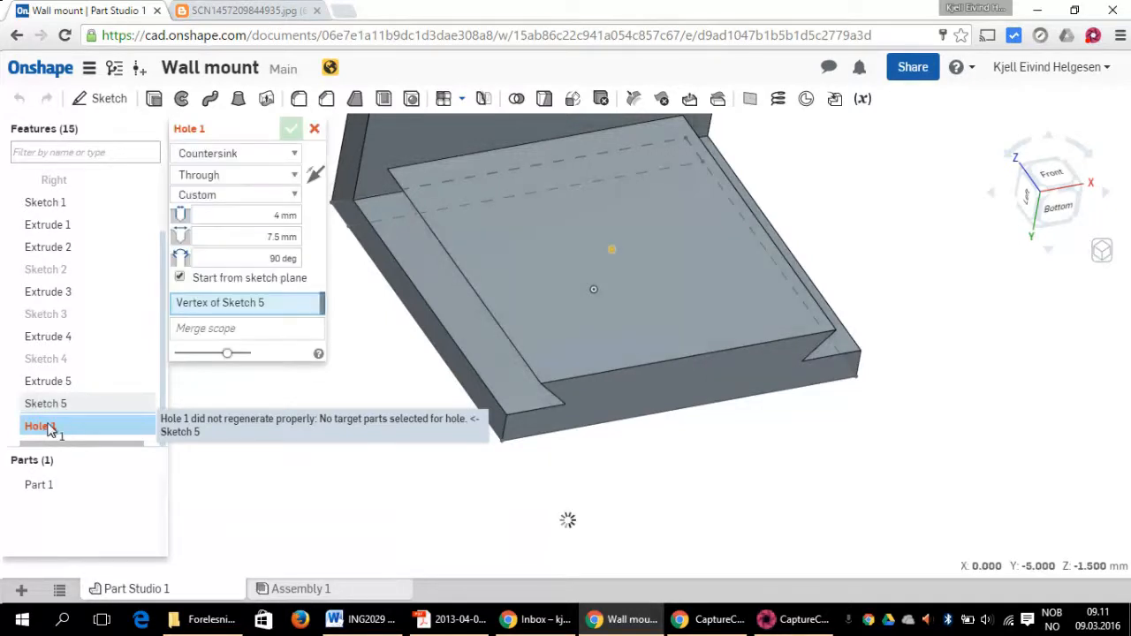
pyautogui.click(230, 330)
pyautogui.click(591, 349)
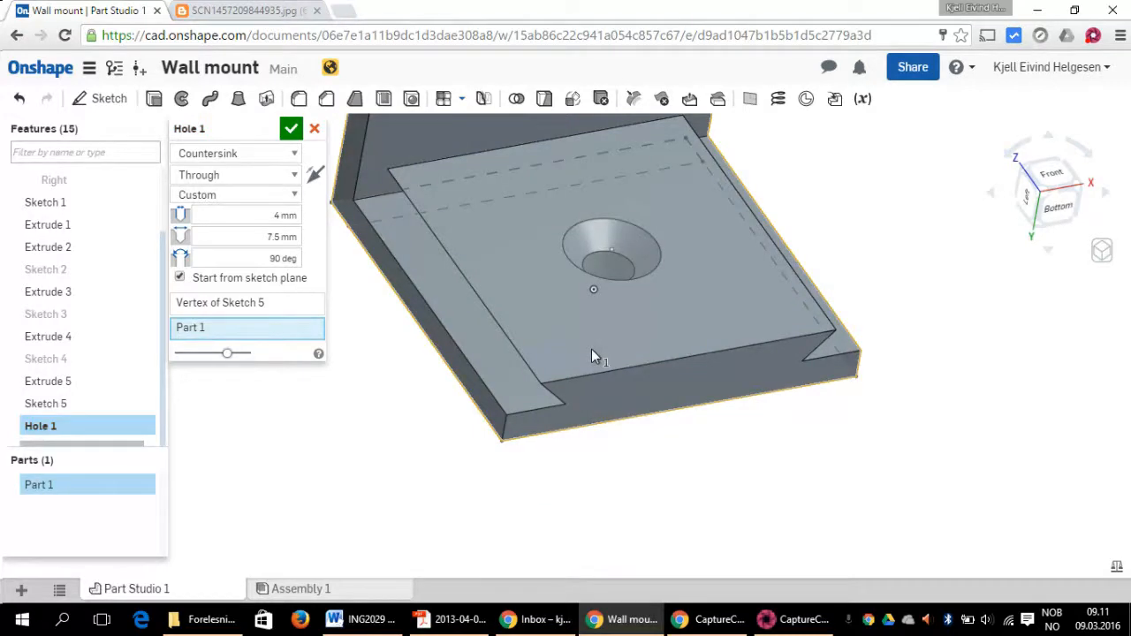
pyautogui.click(290, 128)
# Step: Examine the finished wall mount and its countersunk hole from several sides
pyautogui.click(1060, 220)
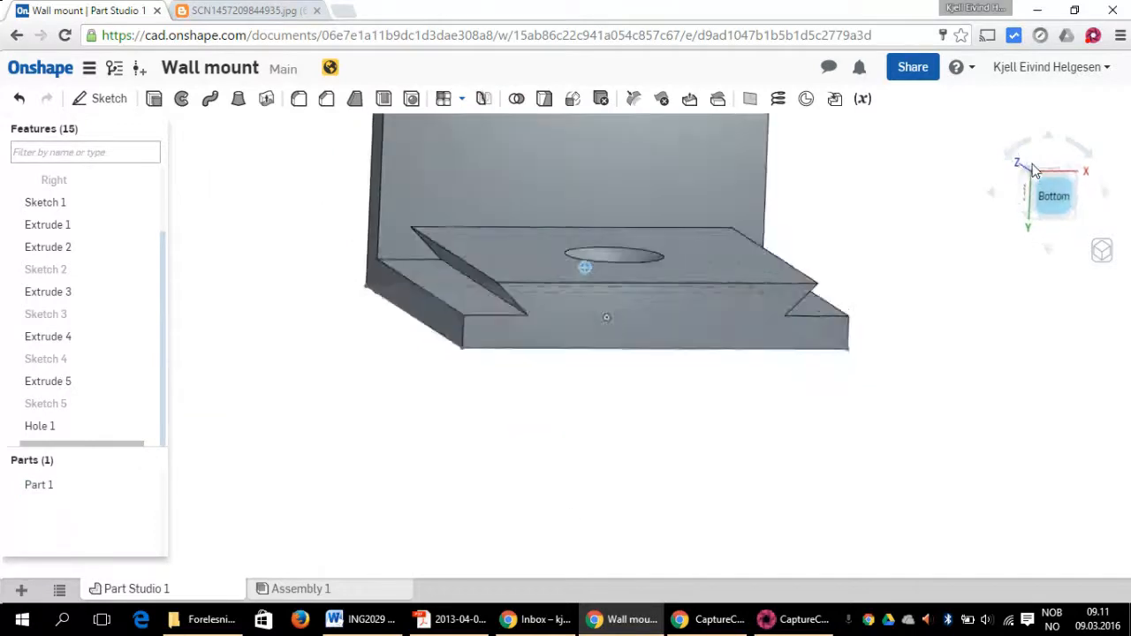
pyautogui.moveTo(1027, 160); pyautogui.dragTo(944, 193)
pyautogui.moveTo(943, 193); pyautogui.dragTo(891, 159, button='right')
pyautogui.moveTo(1045, 208); pyautogui.dragTo(997, 233)
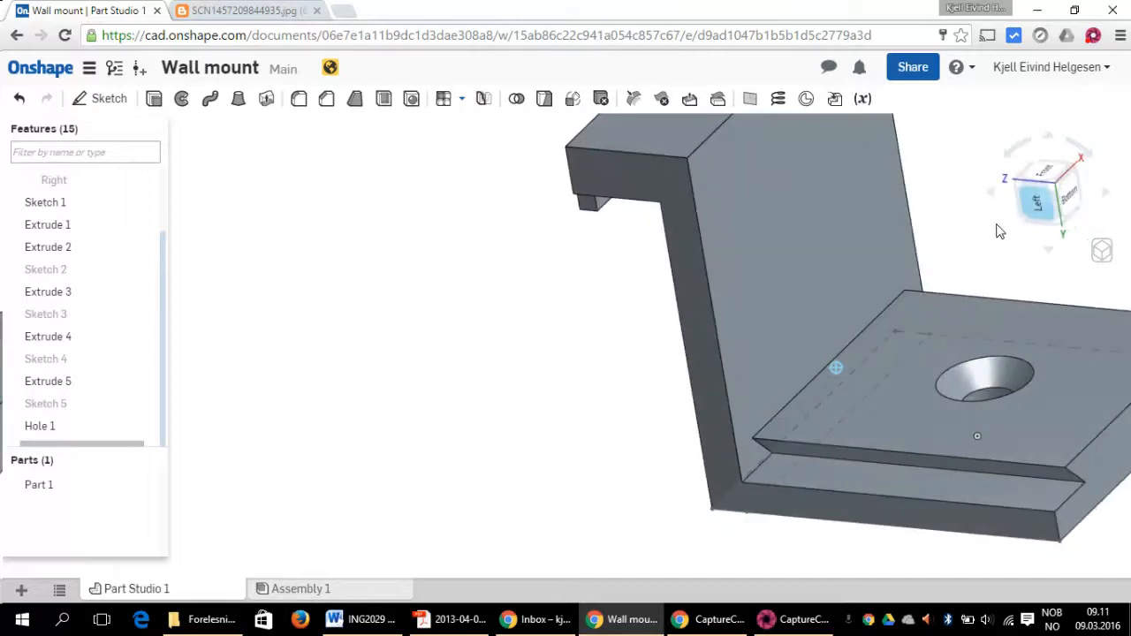
pyautogui.scroll(2, 471, 334)
pyautogui.scroll(-5, 471, 333)
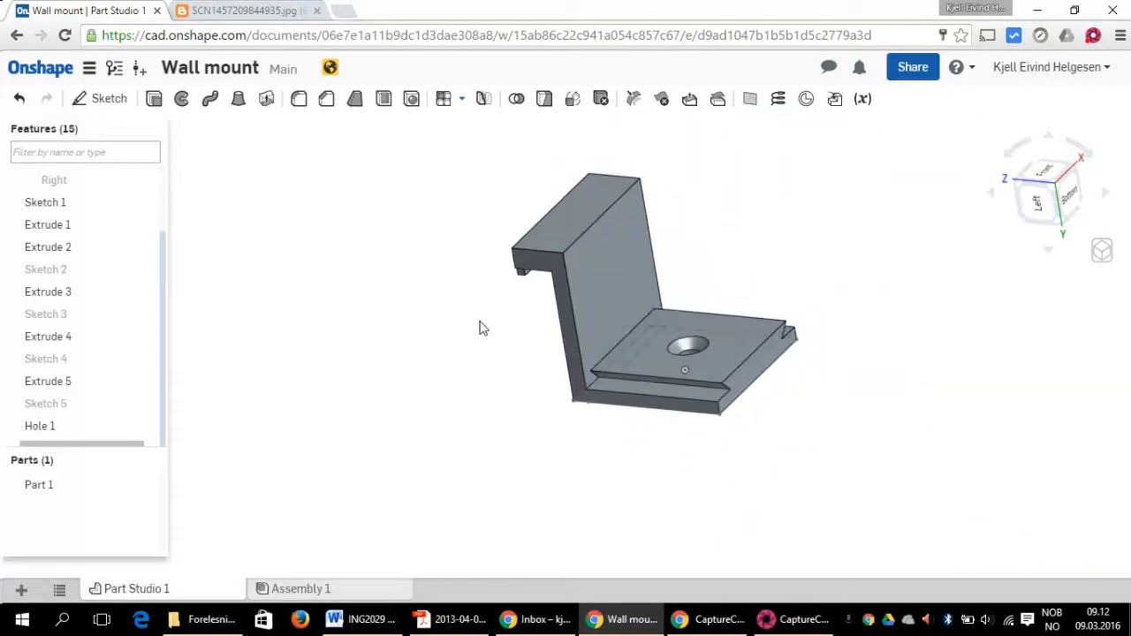
pyautogui.moveTo(1038, 196)
pyautogui.mouseDown()
pyautogui.moveTo(1063, 156)
pyautogui.moveTo(1052, 217)
pyautogui.moveTo(980, 239)
pyautogui.moveTo(1018, 249)
pyautogui.mouseUp()
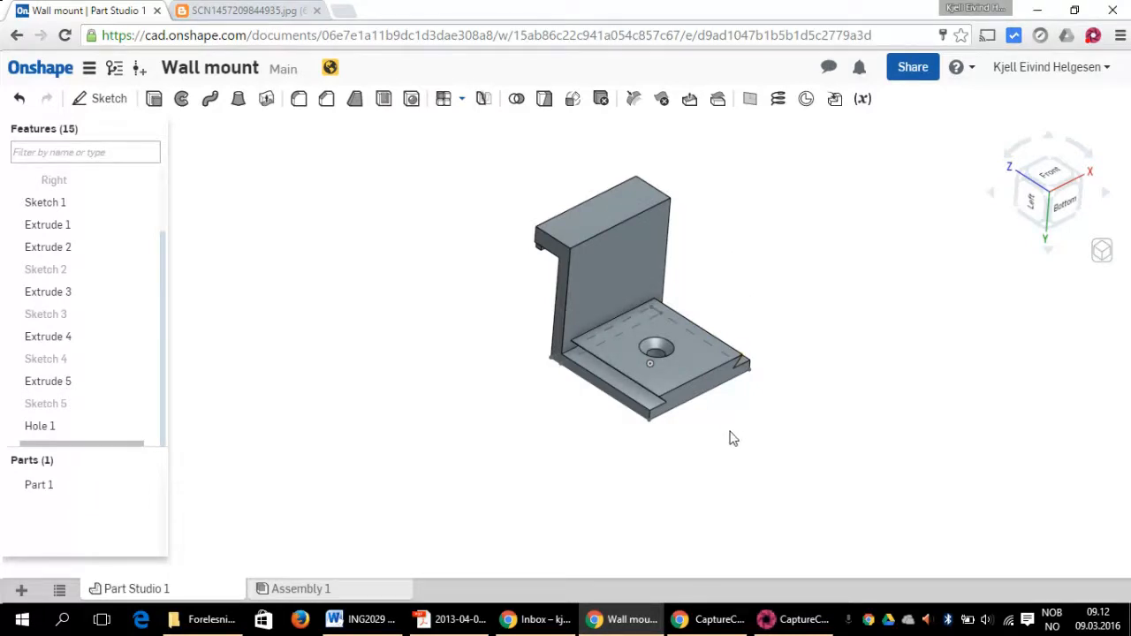
pyautogui.click(798, 619)
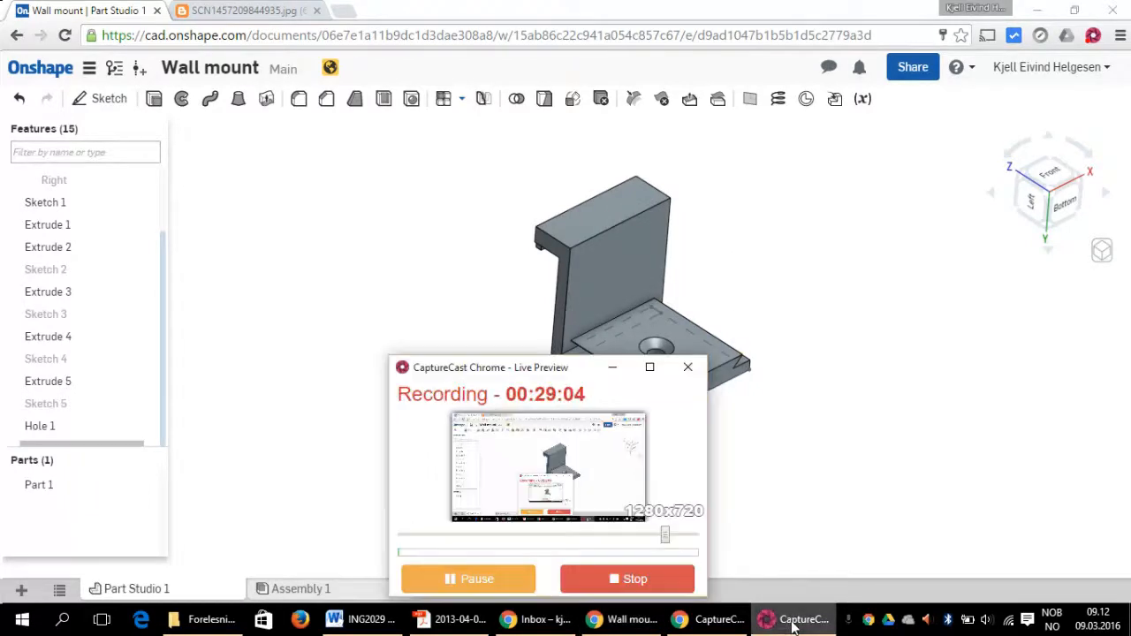